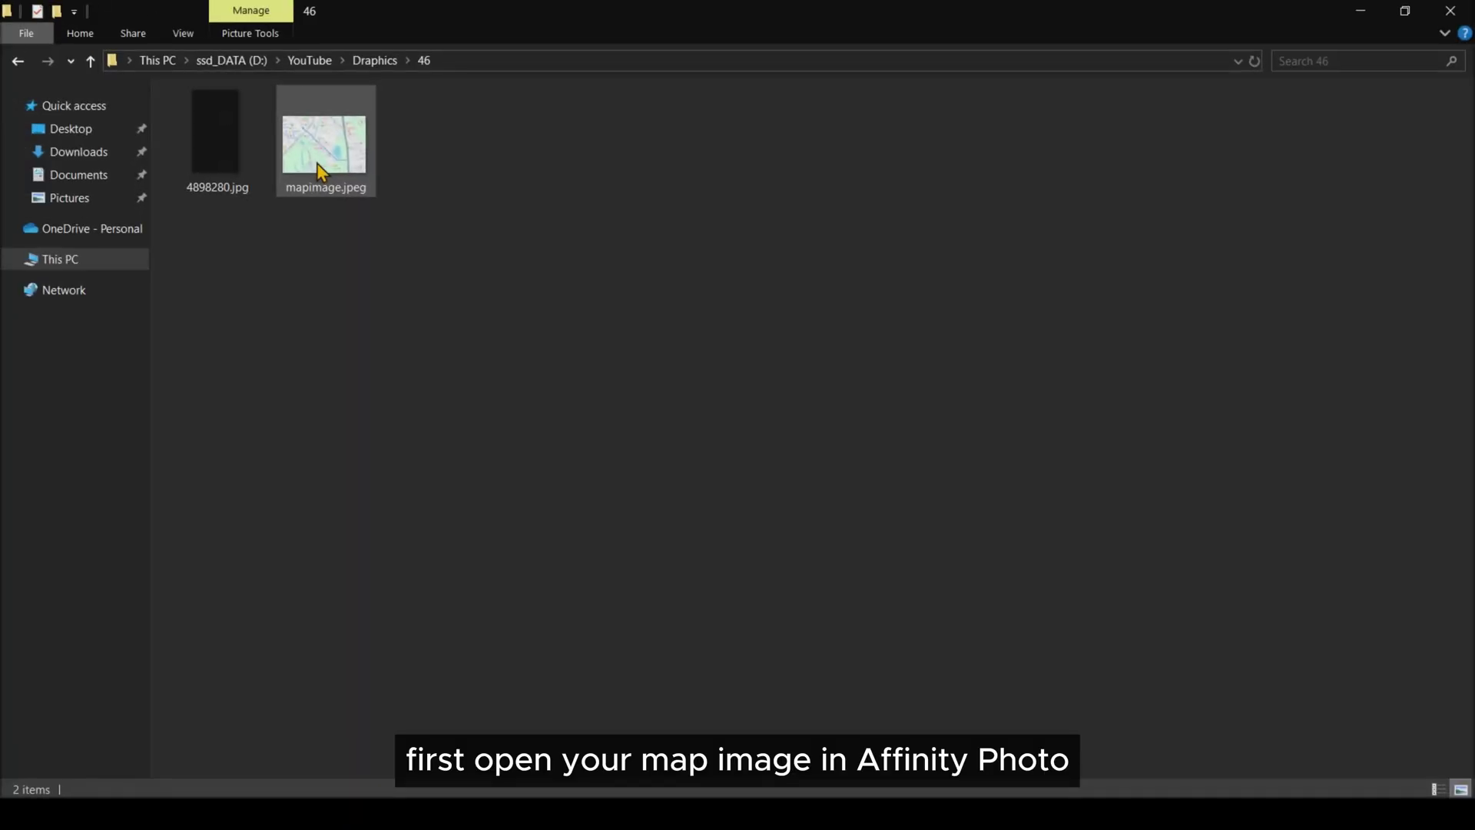
Open mapimage.jpeg from the 46 folder in Affinity Photo 2.
{"action": "left_click", "coordinate": [315, 162]}
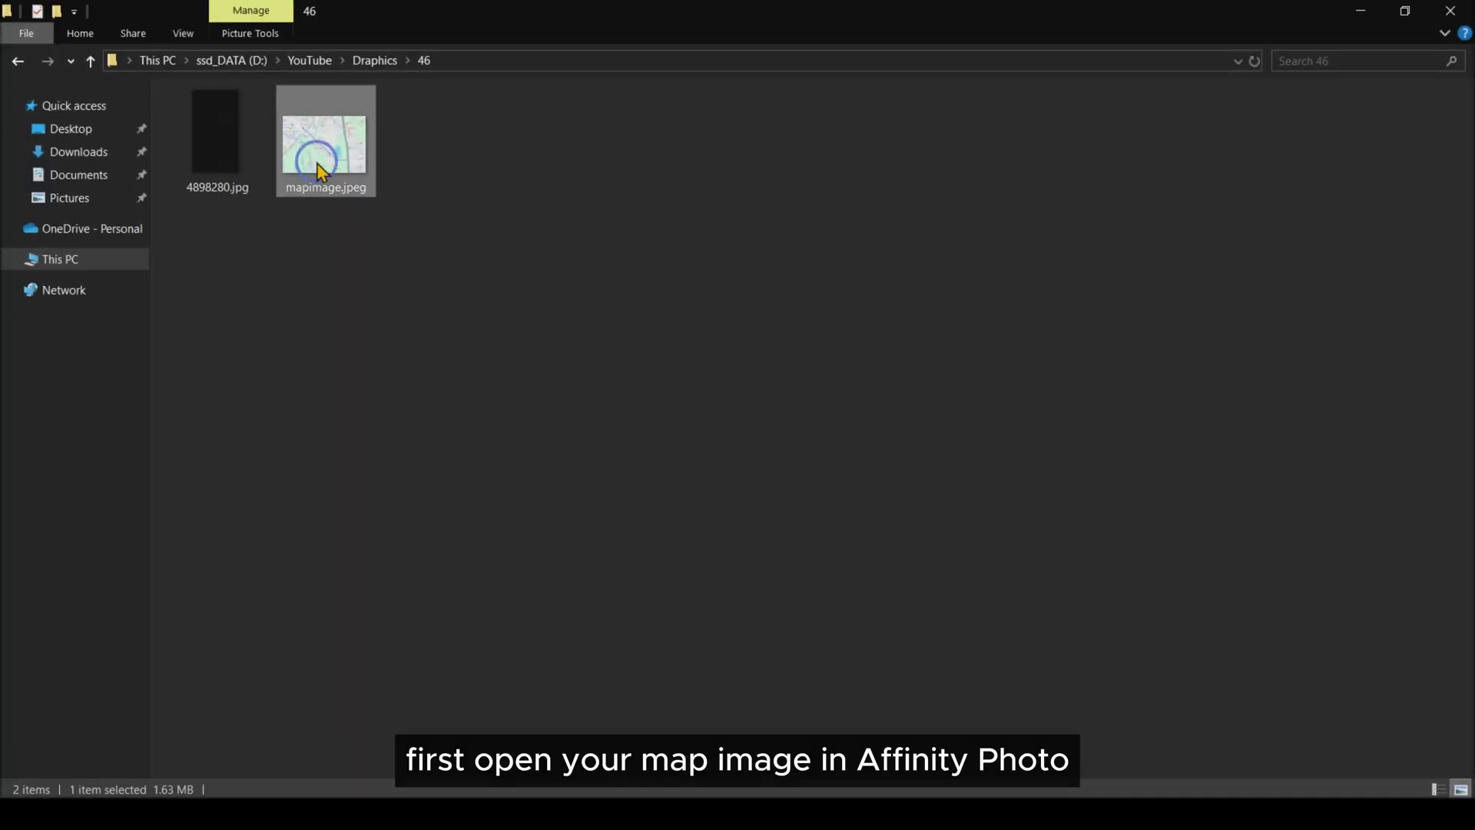
{"action": "right_click", "coordinate": [314, 162]}
{"action": "mouse_move", "coordinate": [477, 450]}
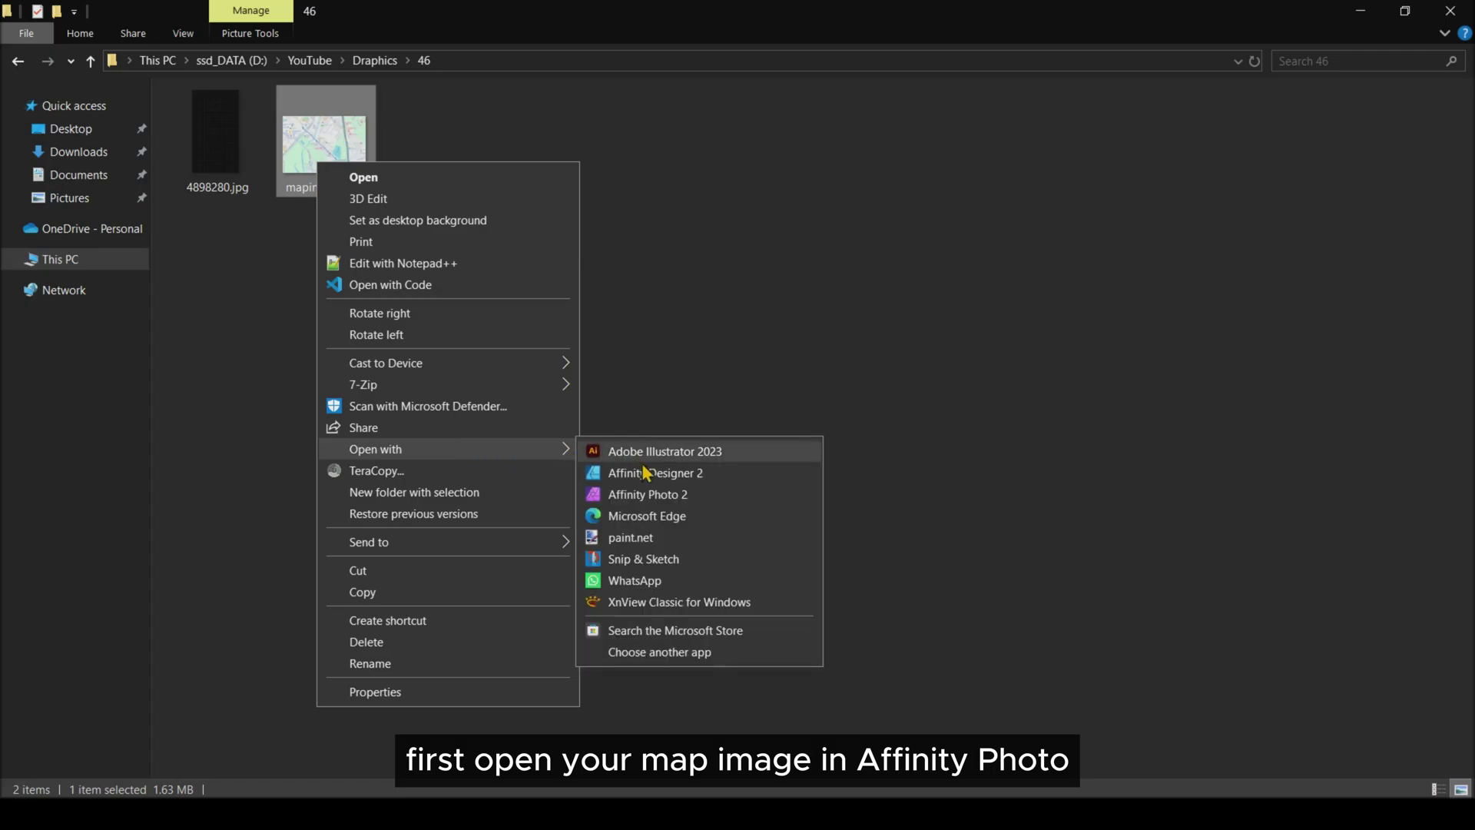
{"action": "left_click", "coordinate": [649, 491]}
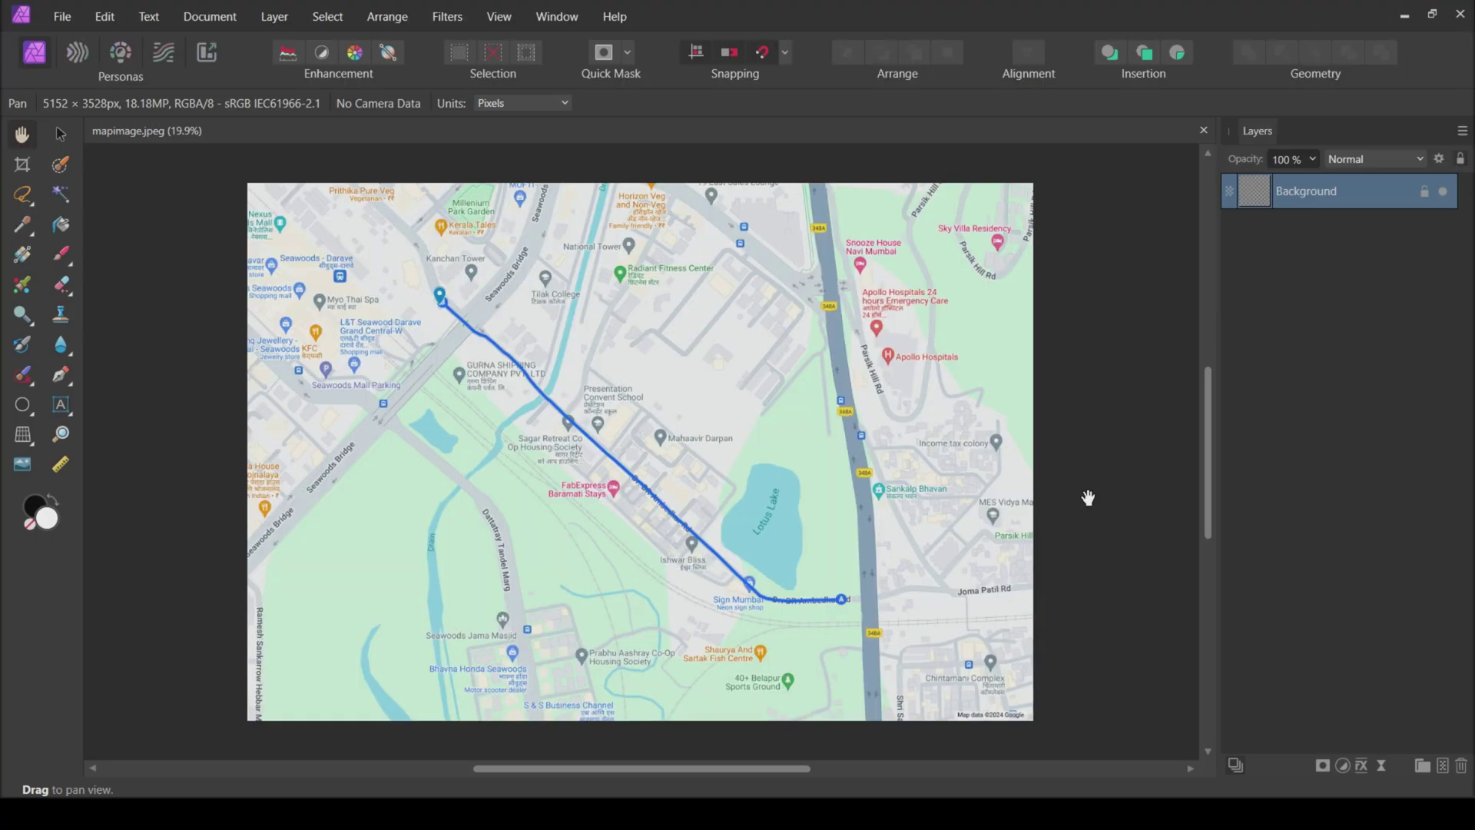
Rename the Background layer as "Original Map".
{"action": "double_click", "coordinate": [1350, 204]}
{"action": "type", "text": "Original Map"}
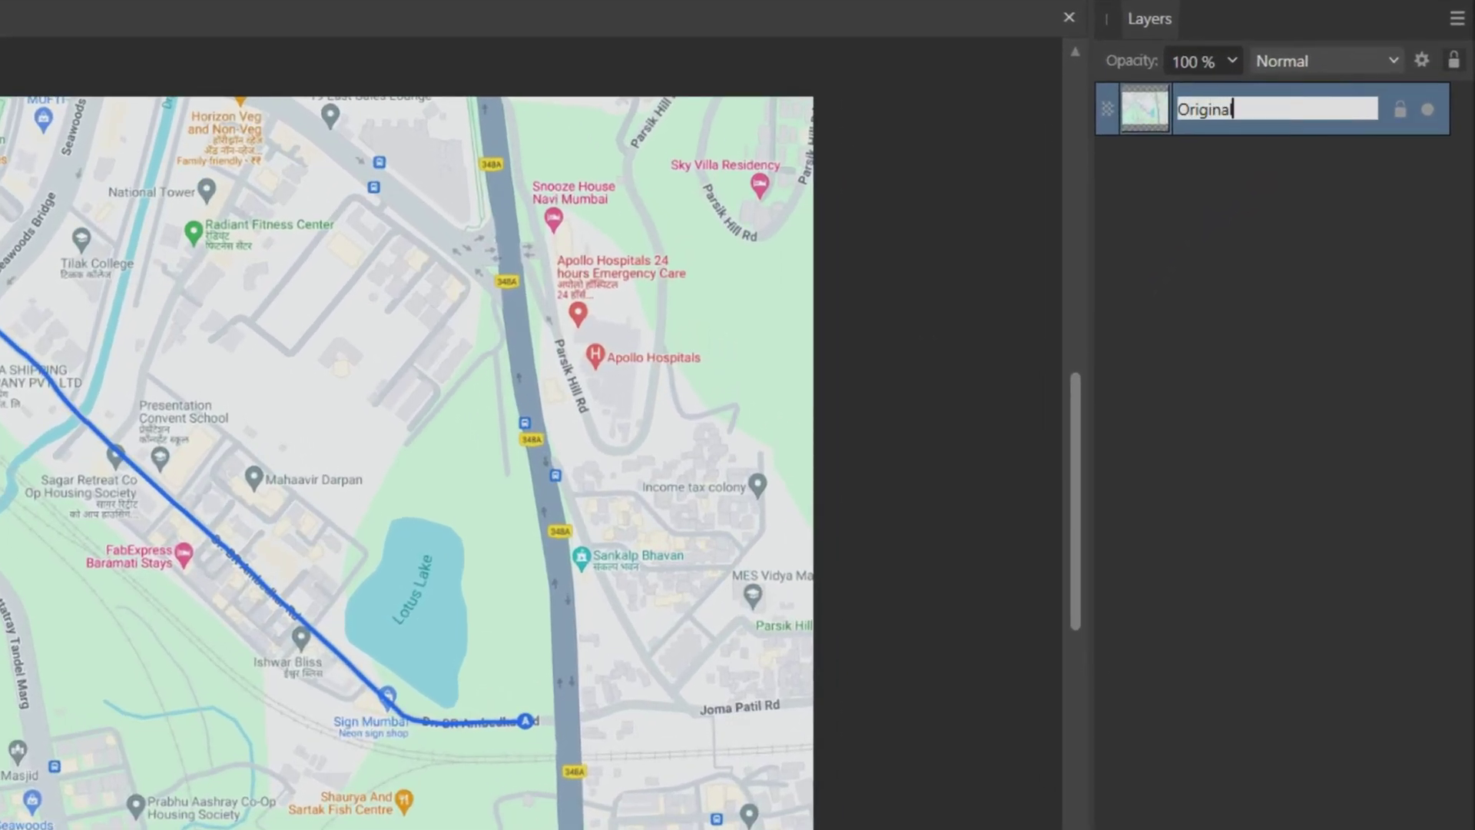
{"action": "key", "text": "Return"}
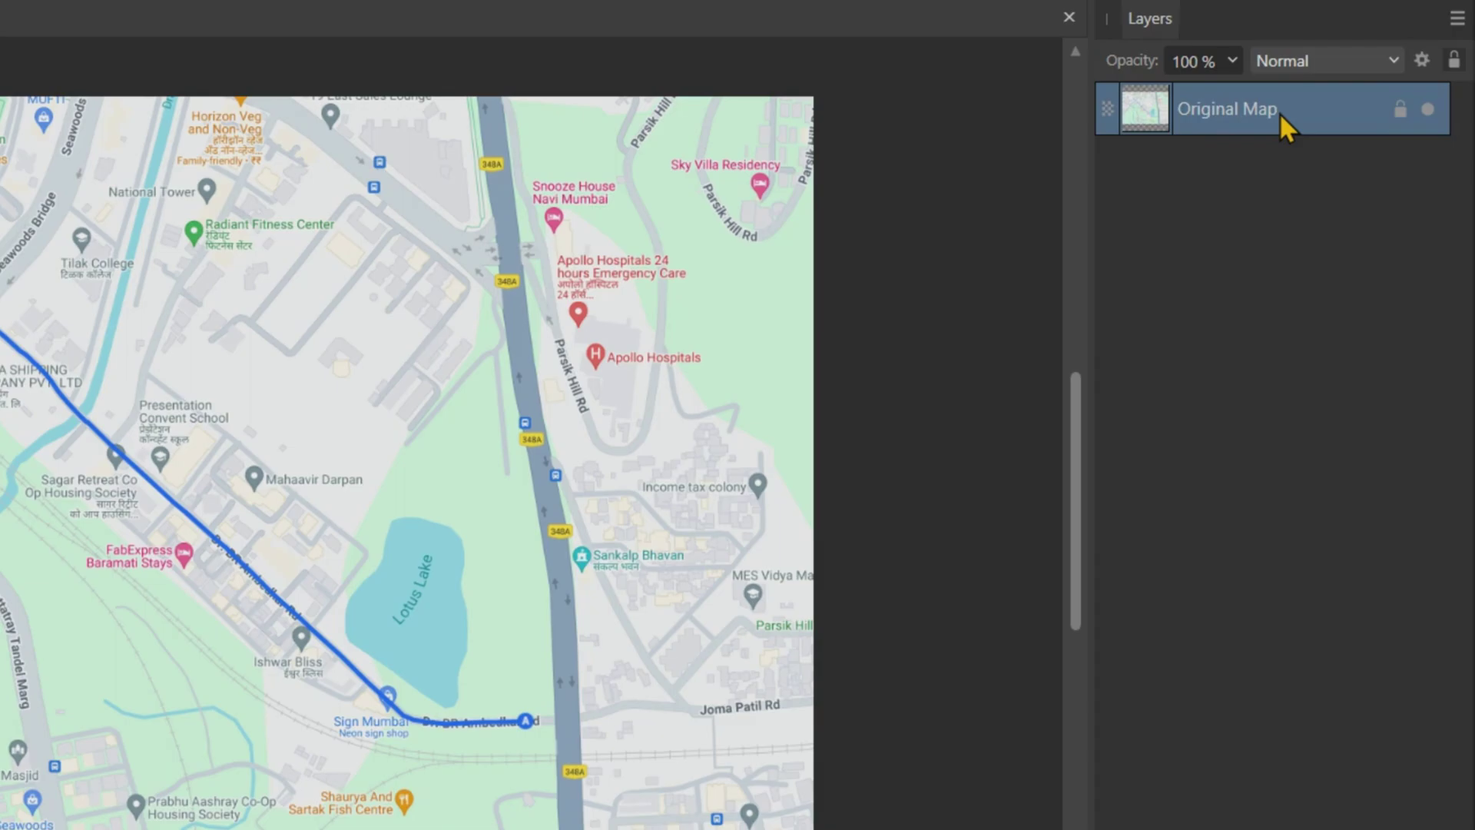
Duplicate the Original Map layer, naming the copy "Duplicate", and hide the original.
{"action": "key", "text": "ctrl+j"}
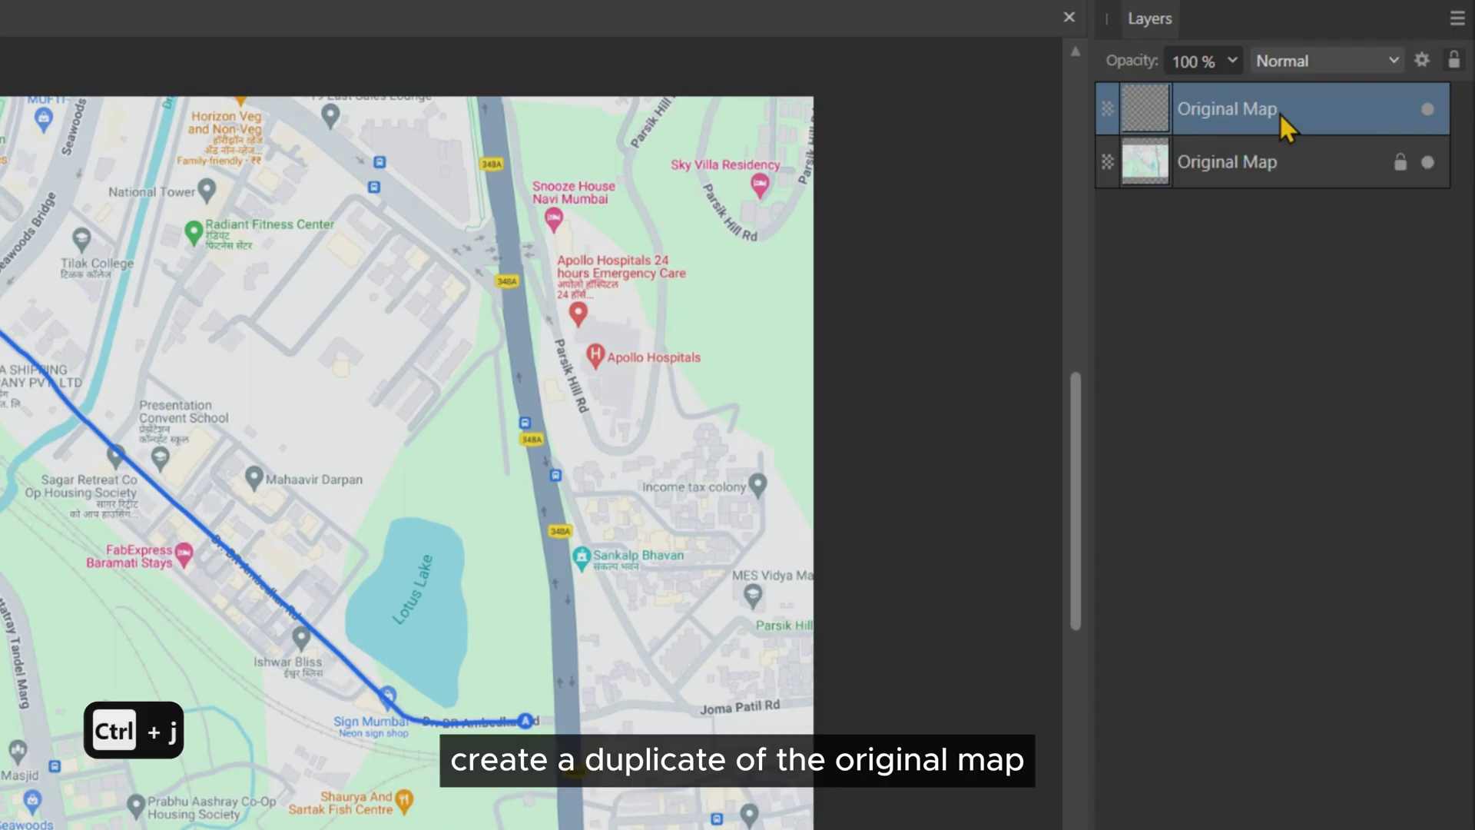
{"action": "double_click", "coordinate": [1280, 114]}
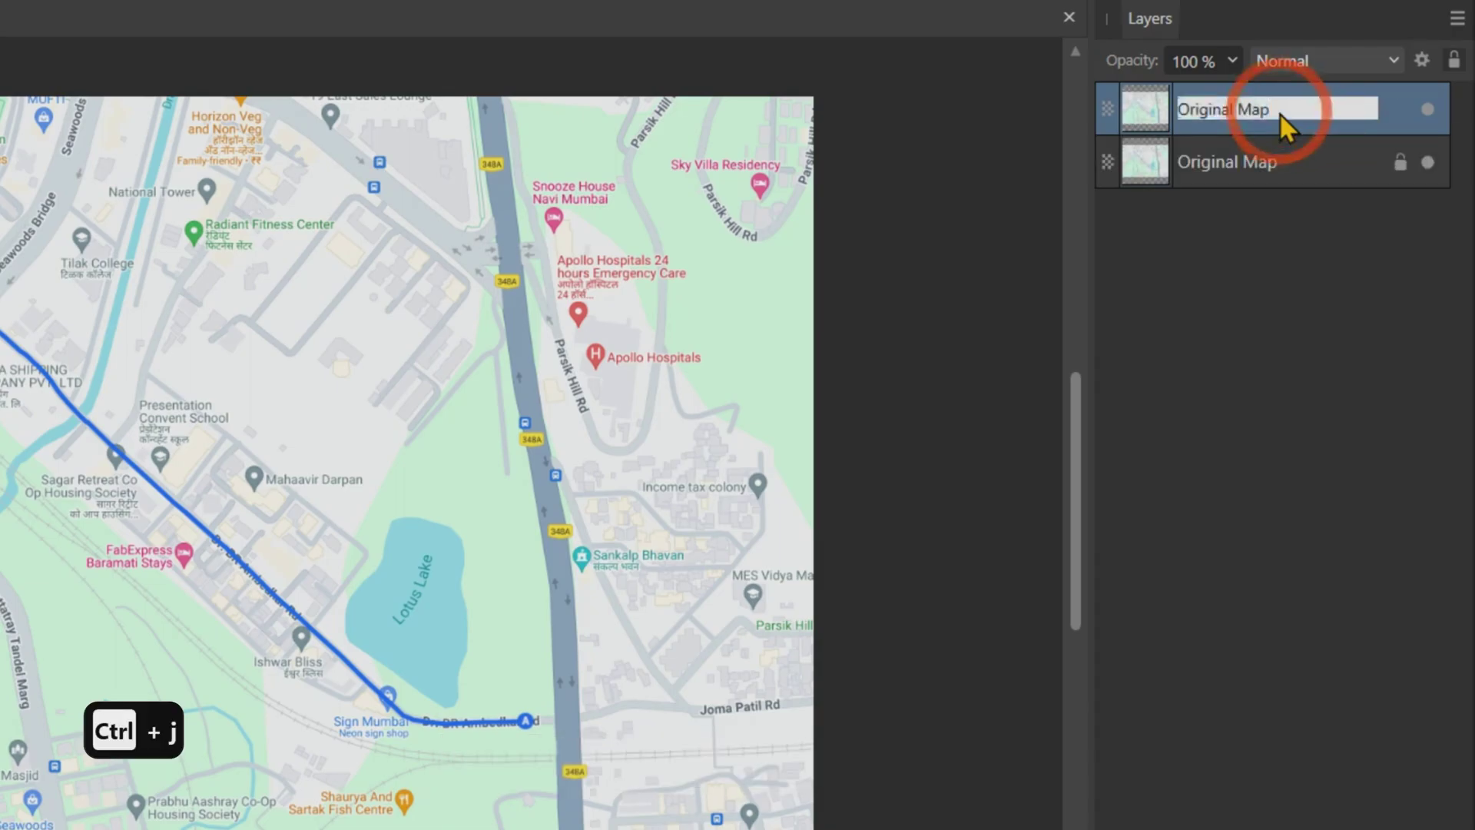
{"action": "type", "text": "Duplicate"}
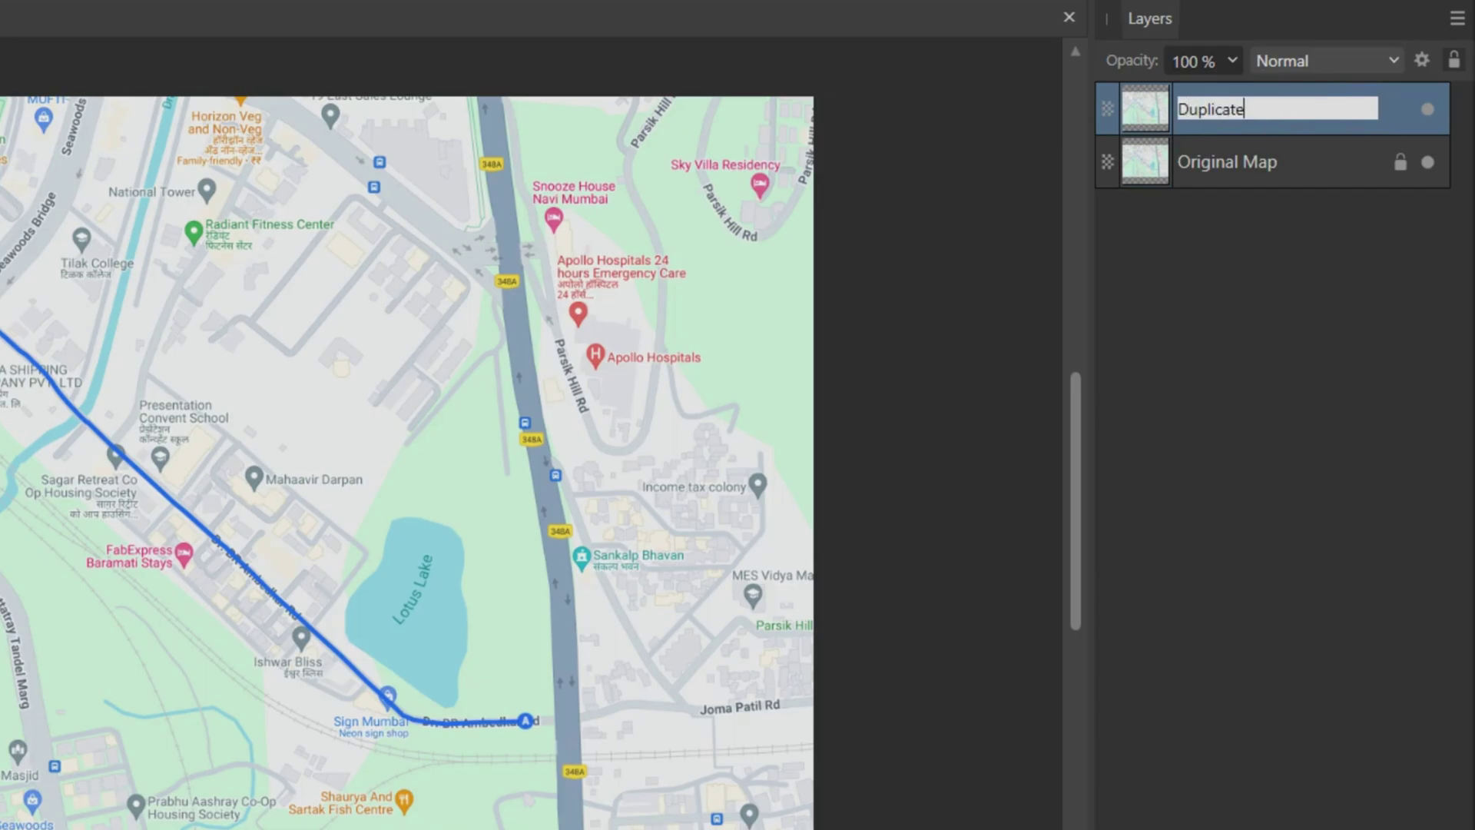
{"action": "key", "text": "Return"}
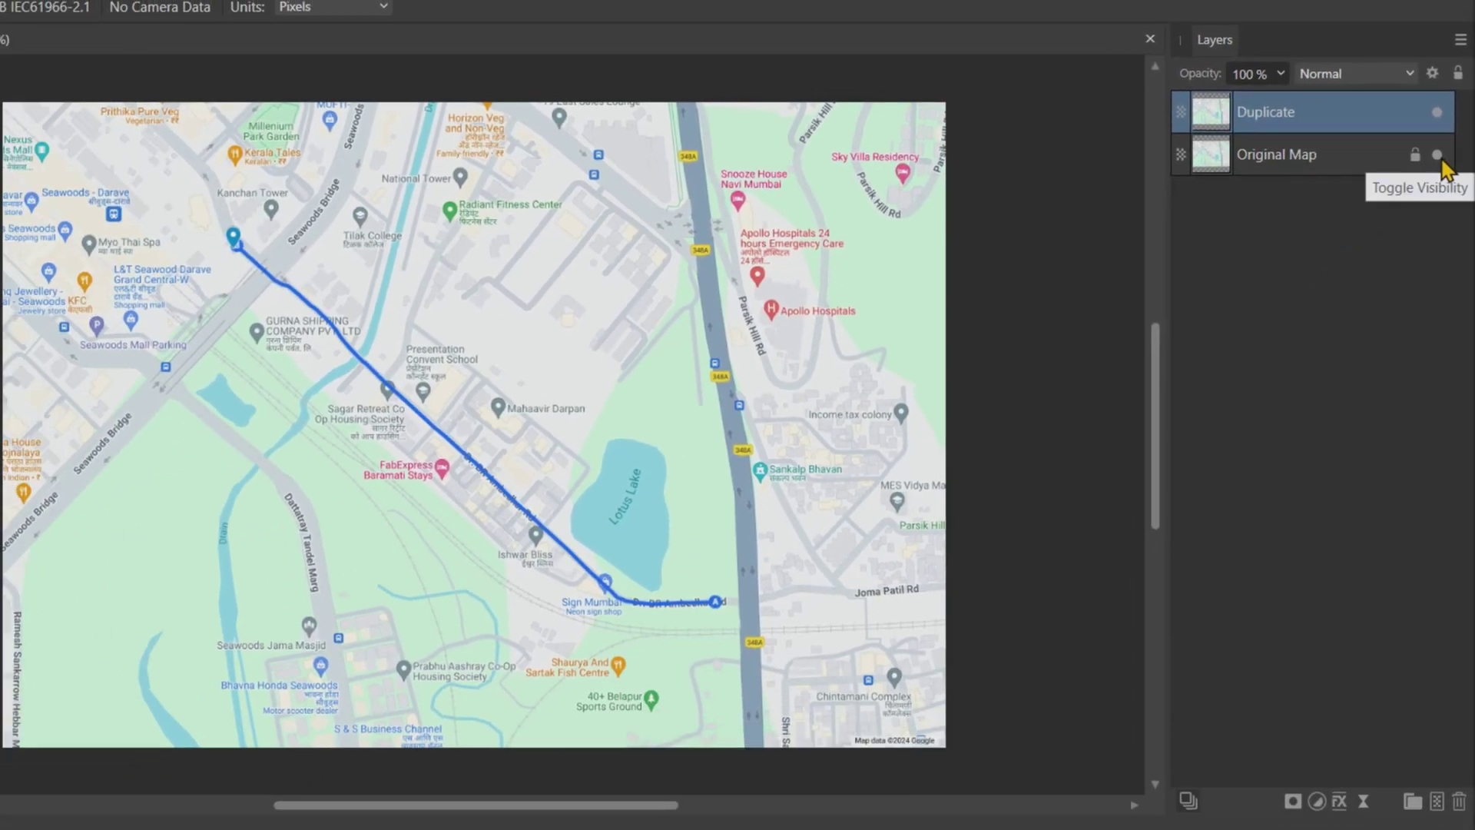
{"action": "left_click", "coordinate": [1438, 156]}
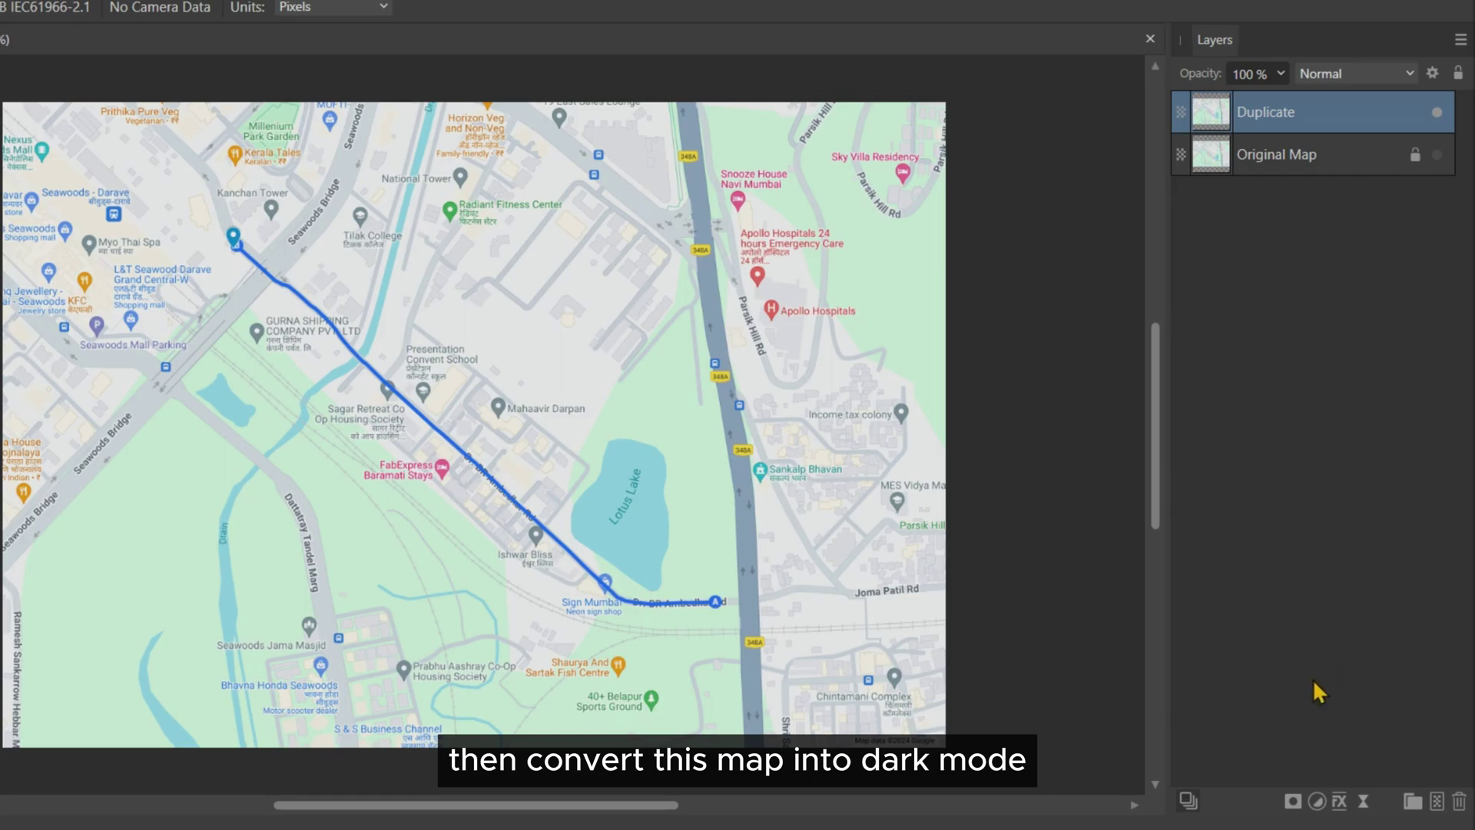
Add a Gradient Map adjustment to the Duplicate layer and set its starting colour stop to white (RGB 255, 255, 255).
{"action": "left_click", "coordinate": [1317, 801]}
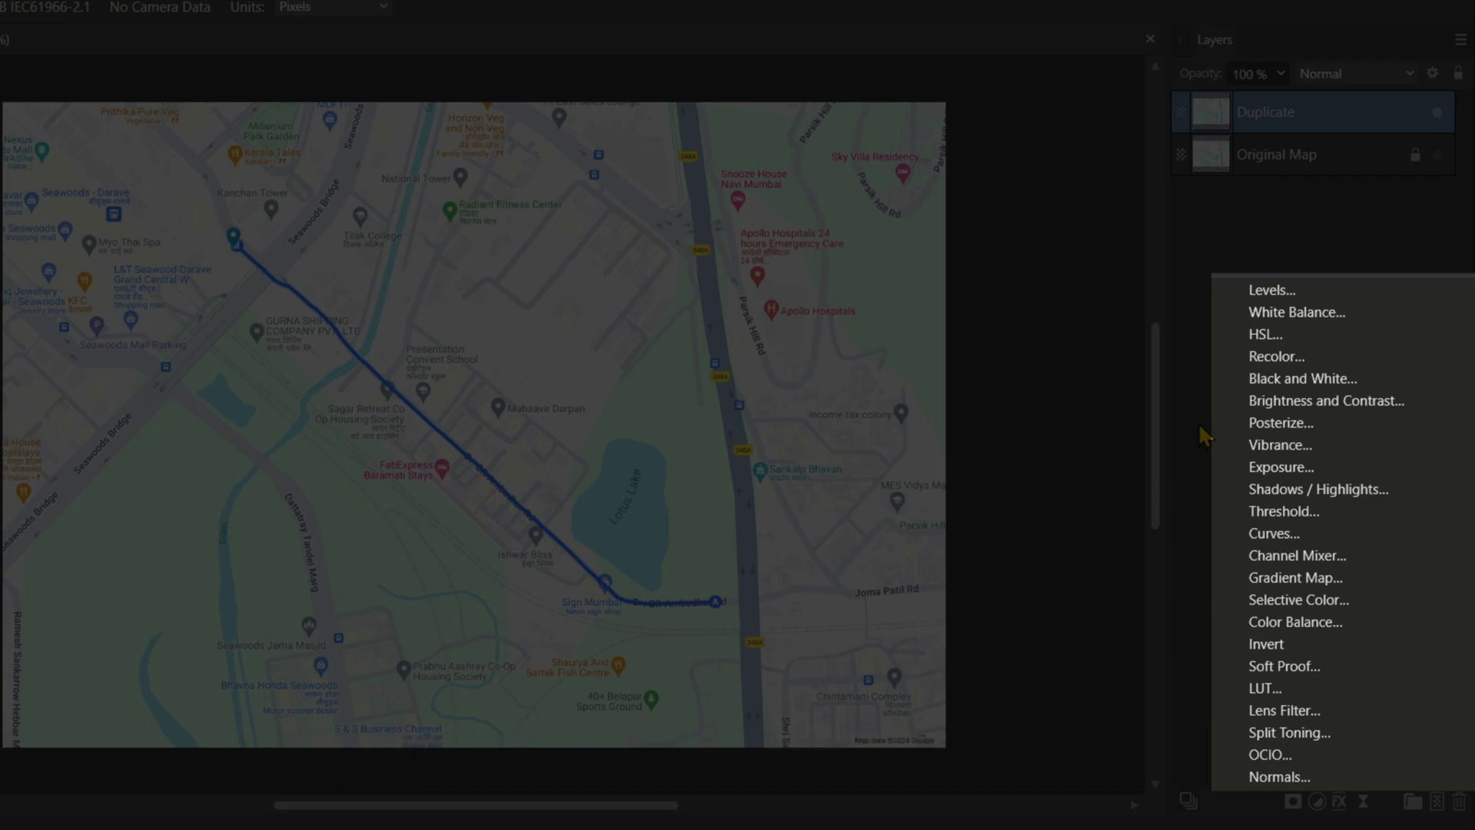
{"action": "left_click", "coordinate": [1275, 572]}
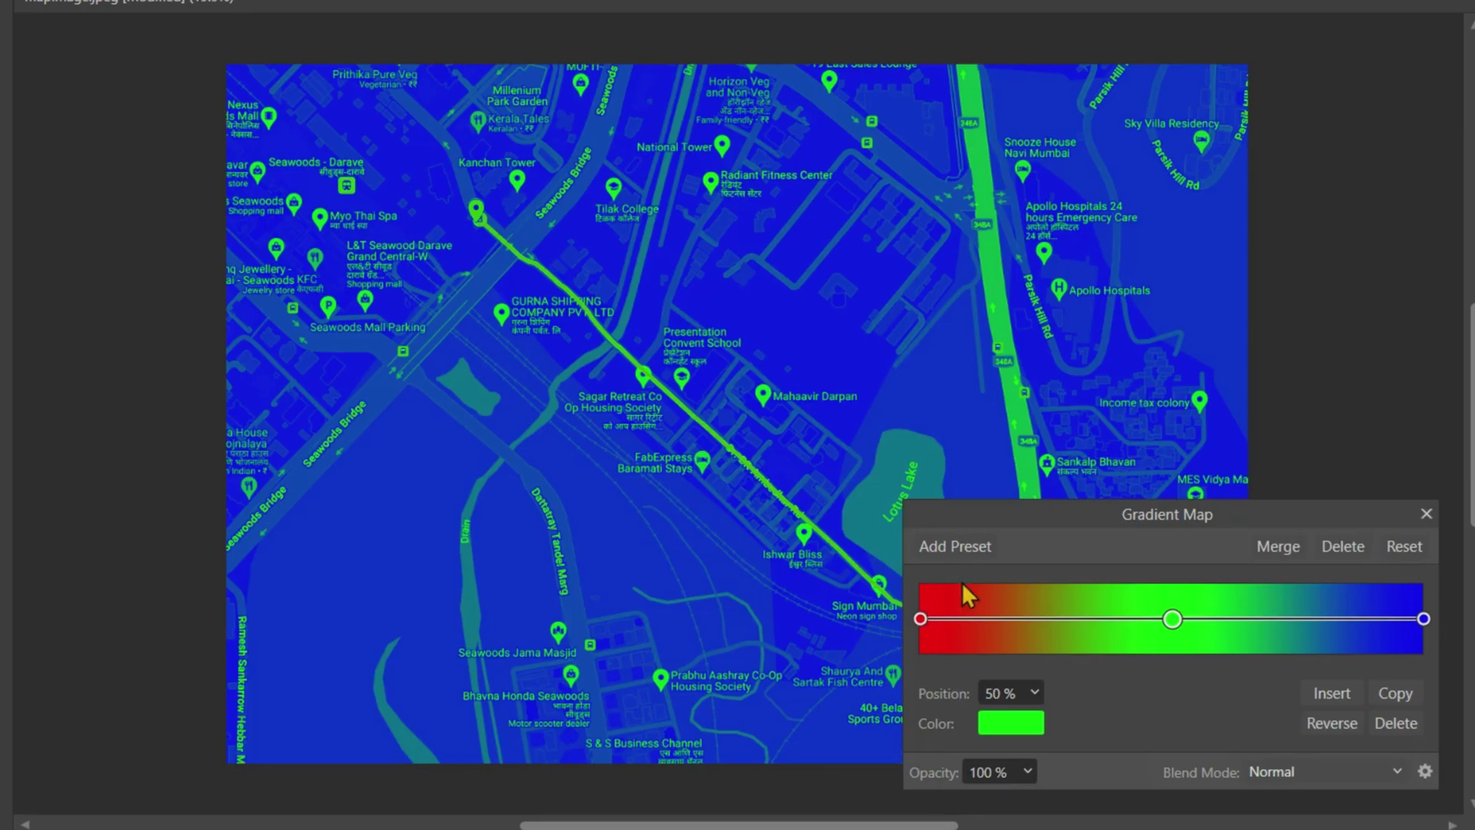
{"action": "left_click", "coordinate": [920, 618]}
{"action": "left_click", "coordinate": [1001, 716]}
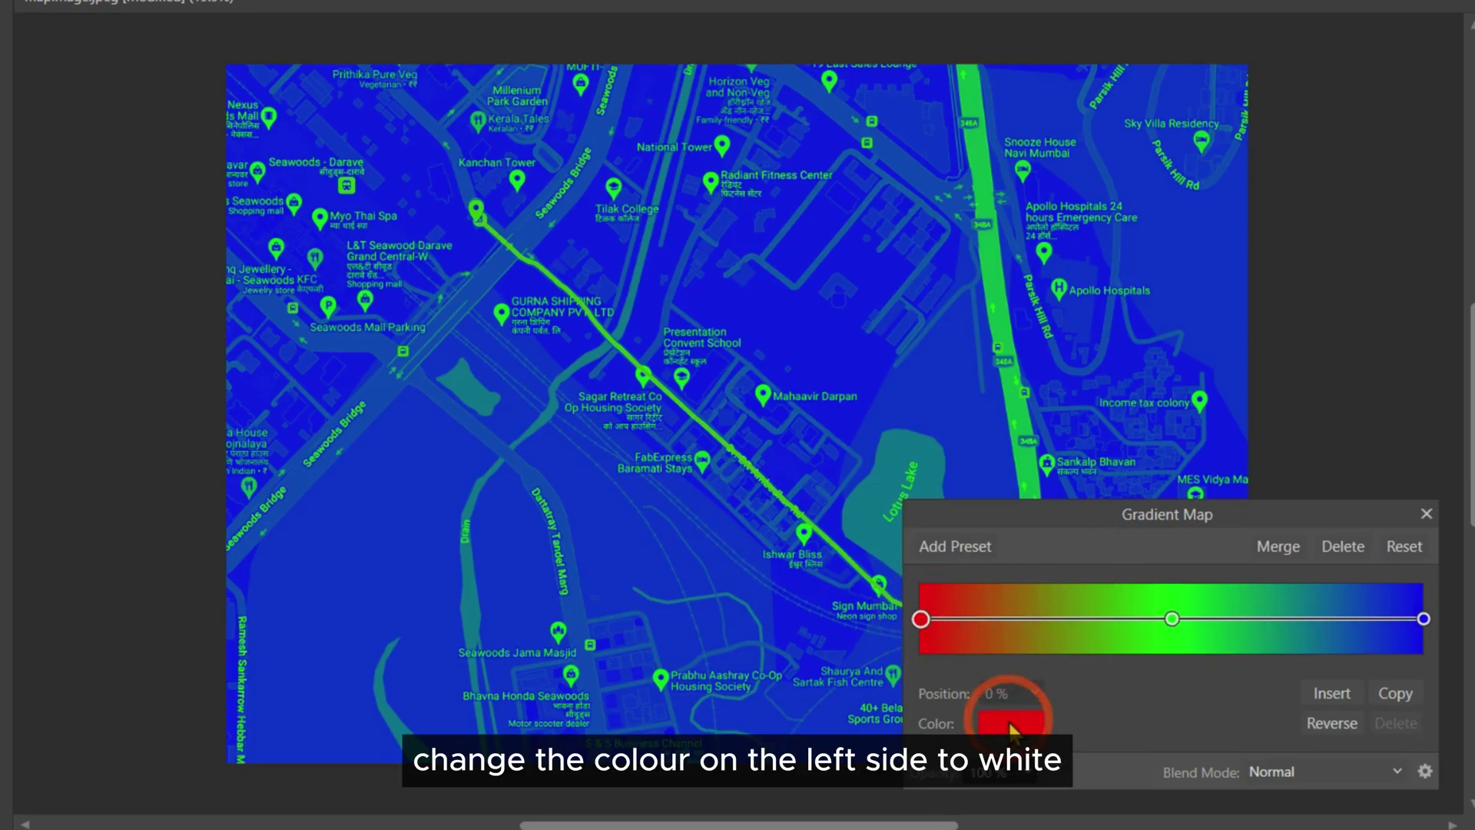
{"action": "left_click_drag", "start_coordinate": [892, 564], "coordinate": [854, 534]}
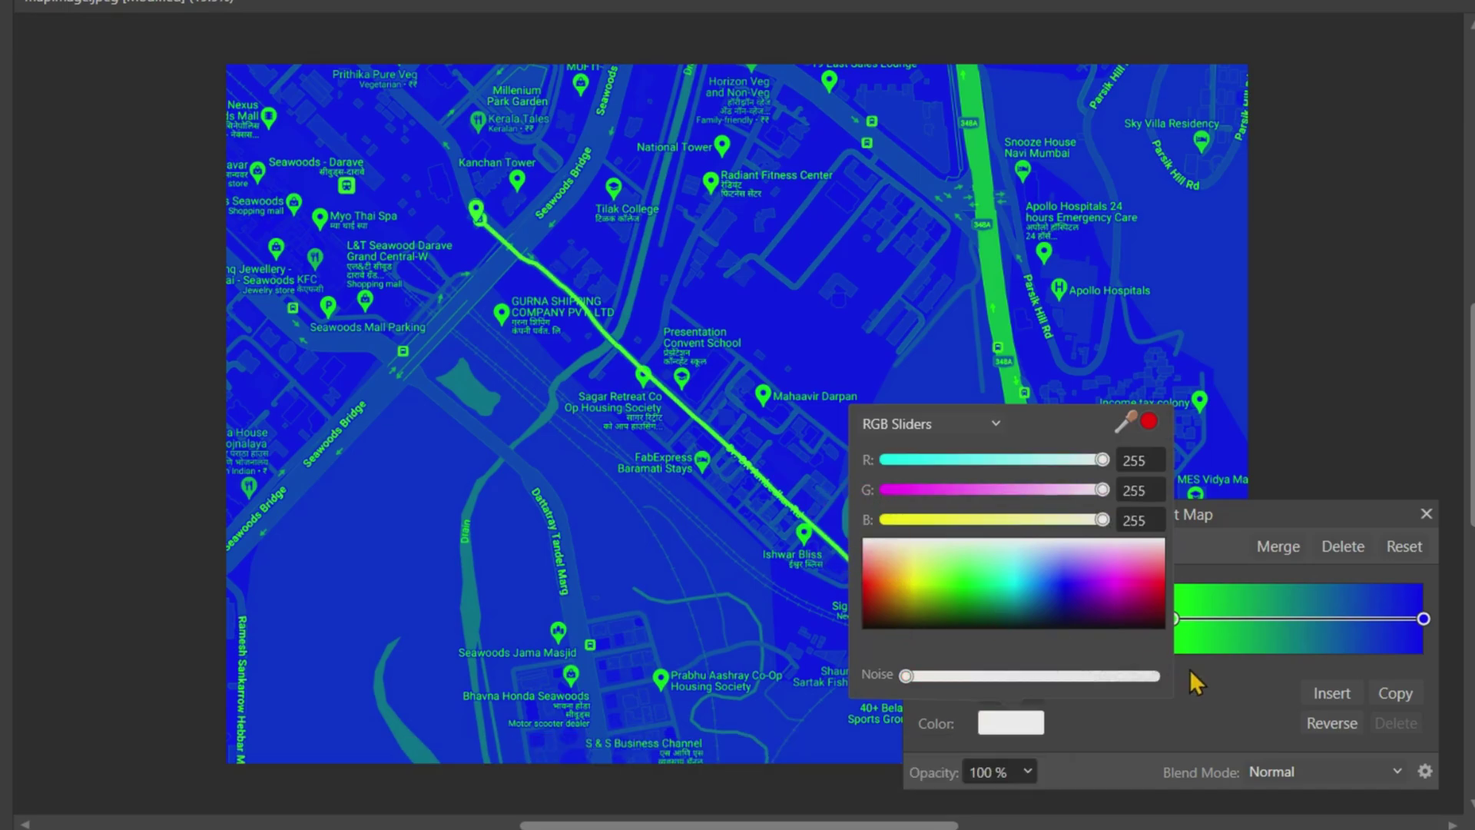
{"action": "left_click", "coordinate": [1222, 698]}
Delete the green middle stop of the gradient map and set its end stop to black (RGB 0, 0, 0).
{"action": "left_click", "coordinate": [1173, 619]}
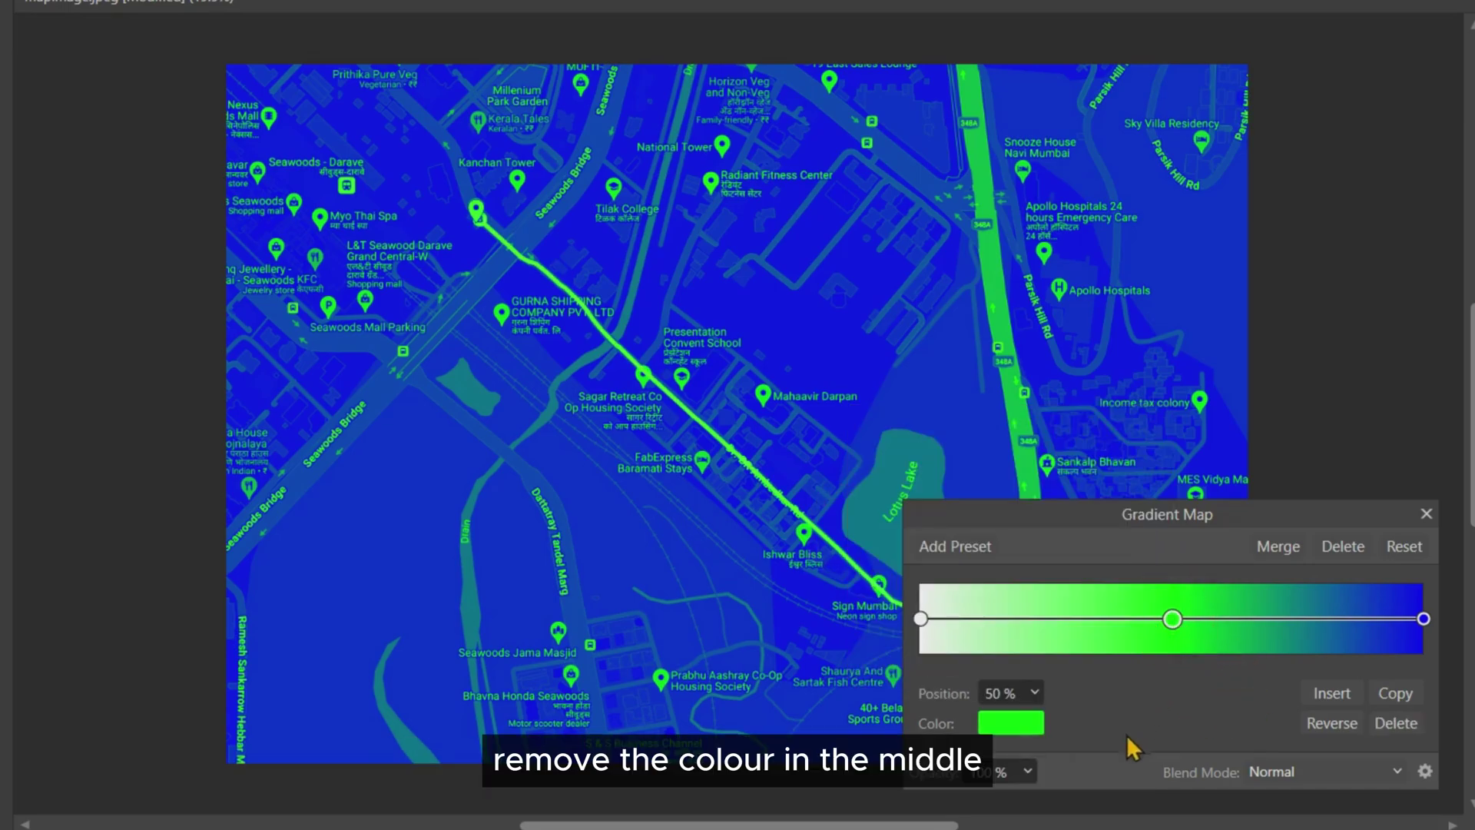
{"action": "left_click", "coordinate": [1394, 724]}
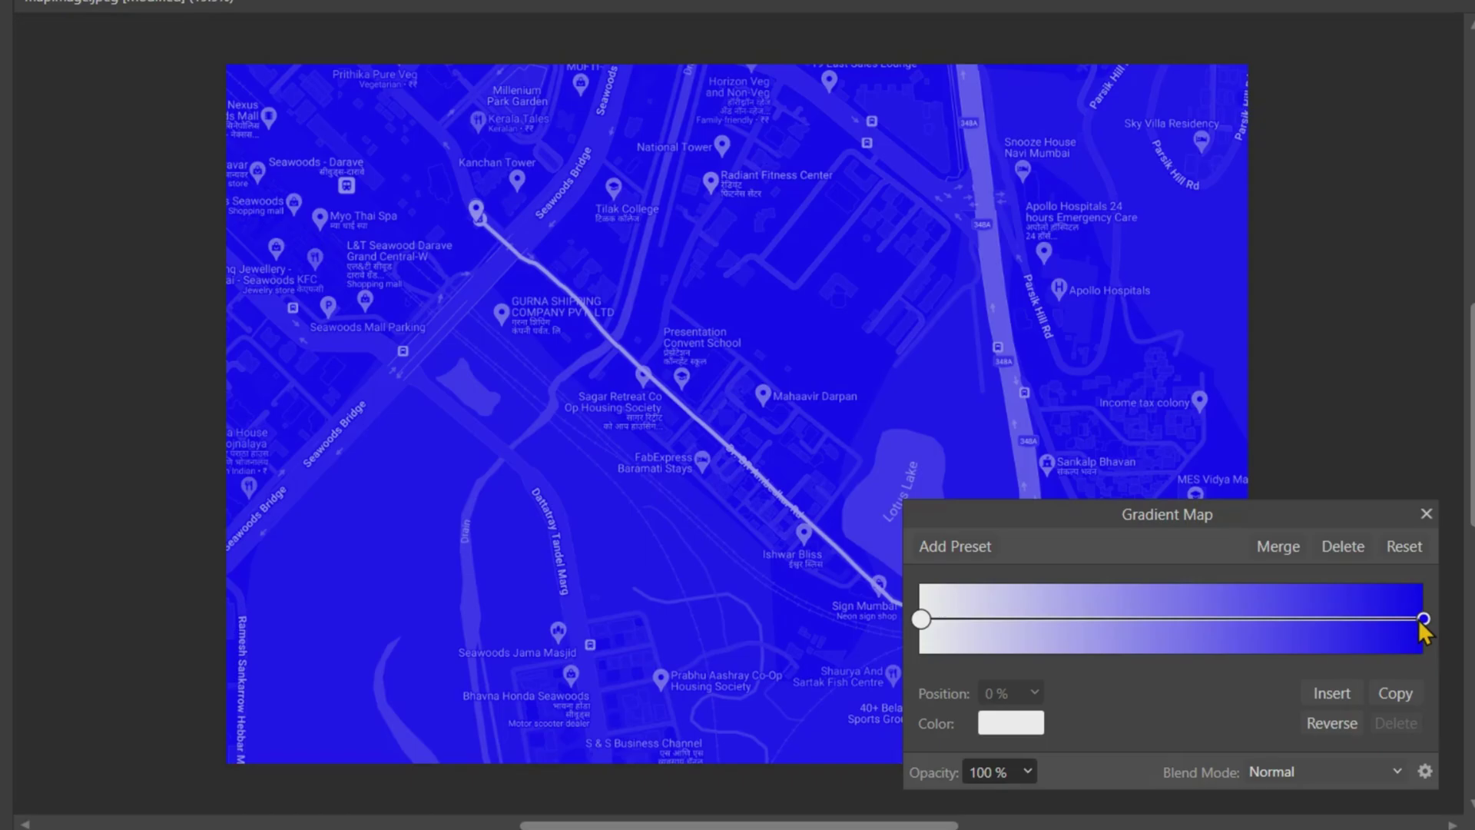
{"action": "left_click", "coordinate": [1422, 619]}
{"action": "left_click", "coordinate": [1011, 722]}
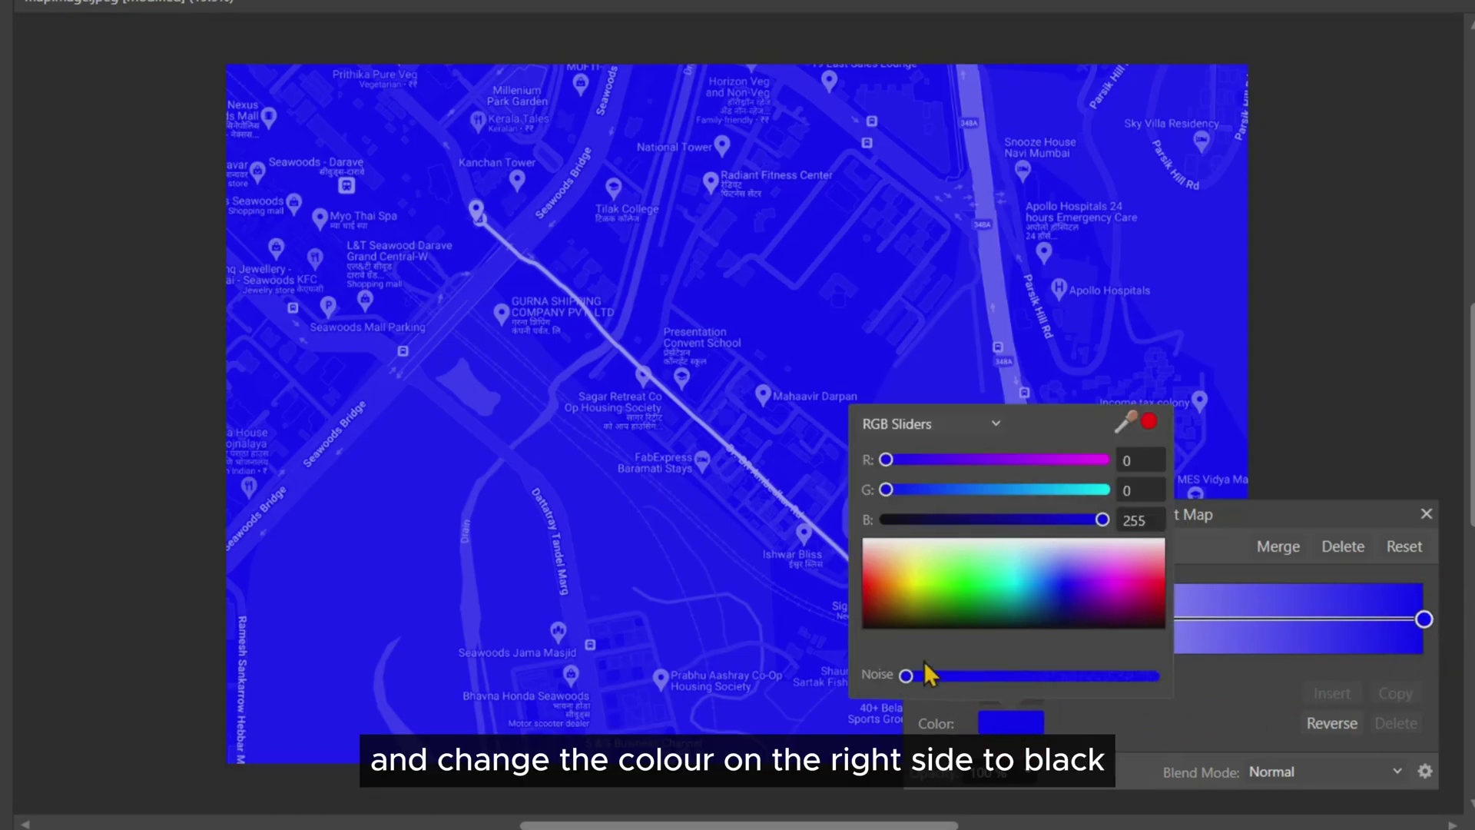
{"action": "left_click_drag", "start_coordinate": [875, 630], "coordinate": [824, 691]}
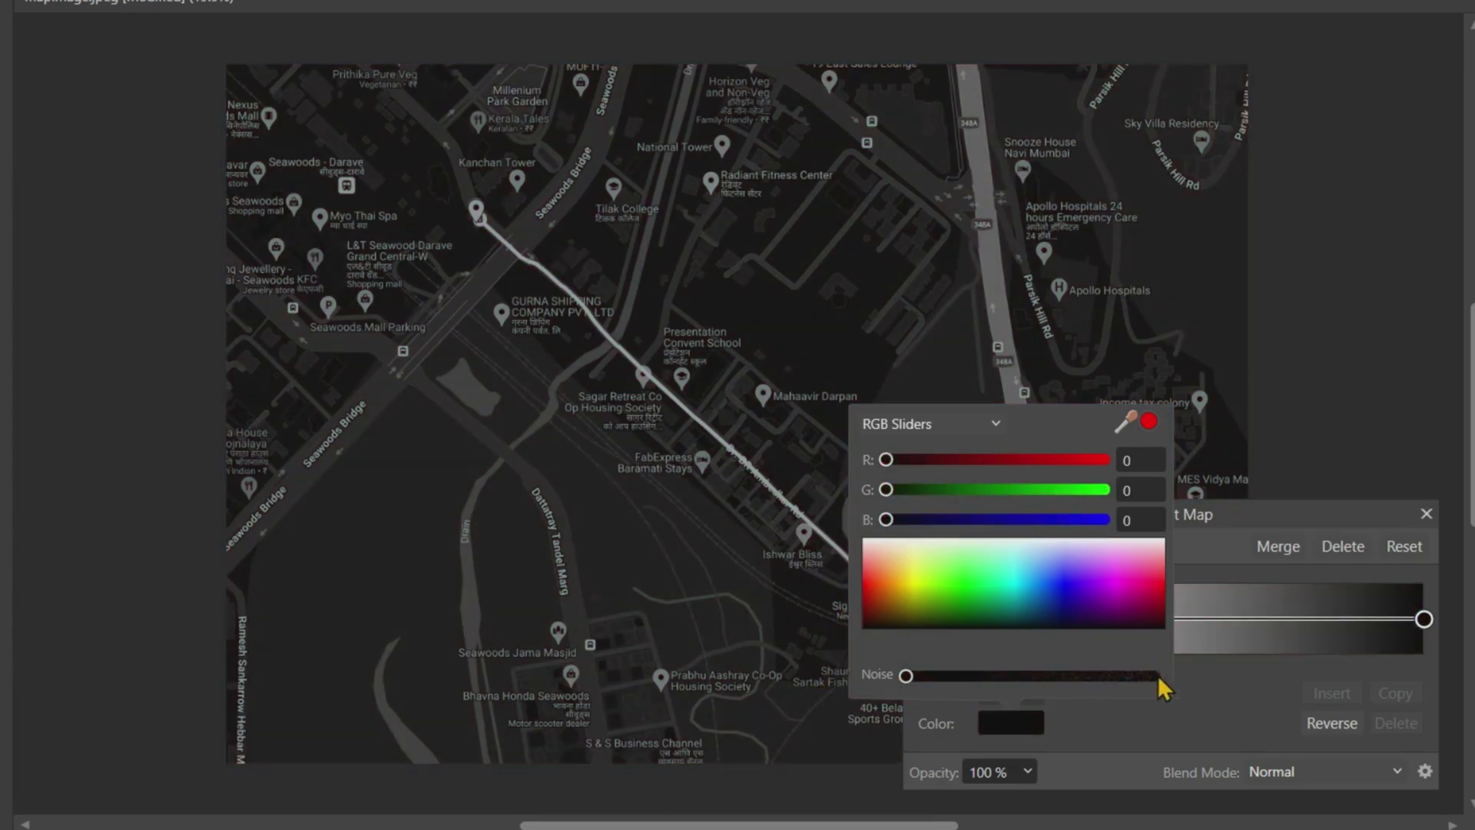
{"action": "left_click", "coordinate": [1203, 654]}
Try reversing the gradient map, restore its white-to-black direction and close the adjustment settings.
{"action": "left_click", "coordinate": [1330, 725]}
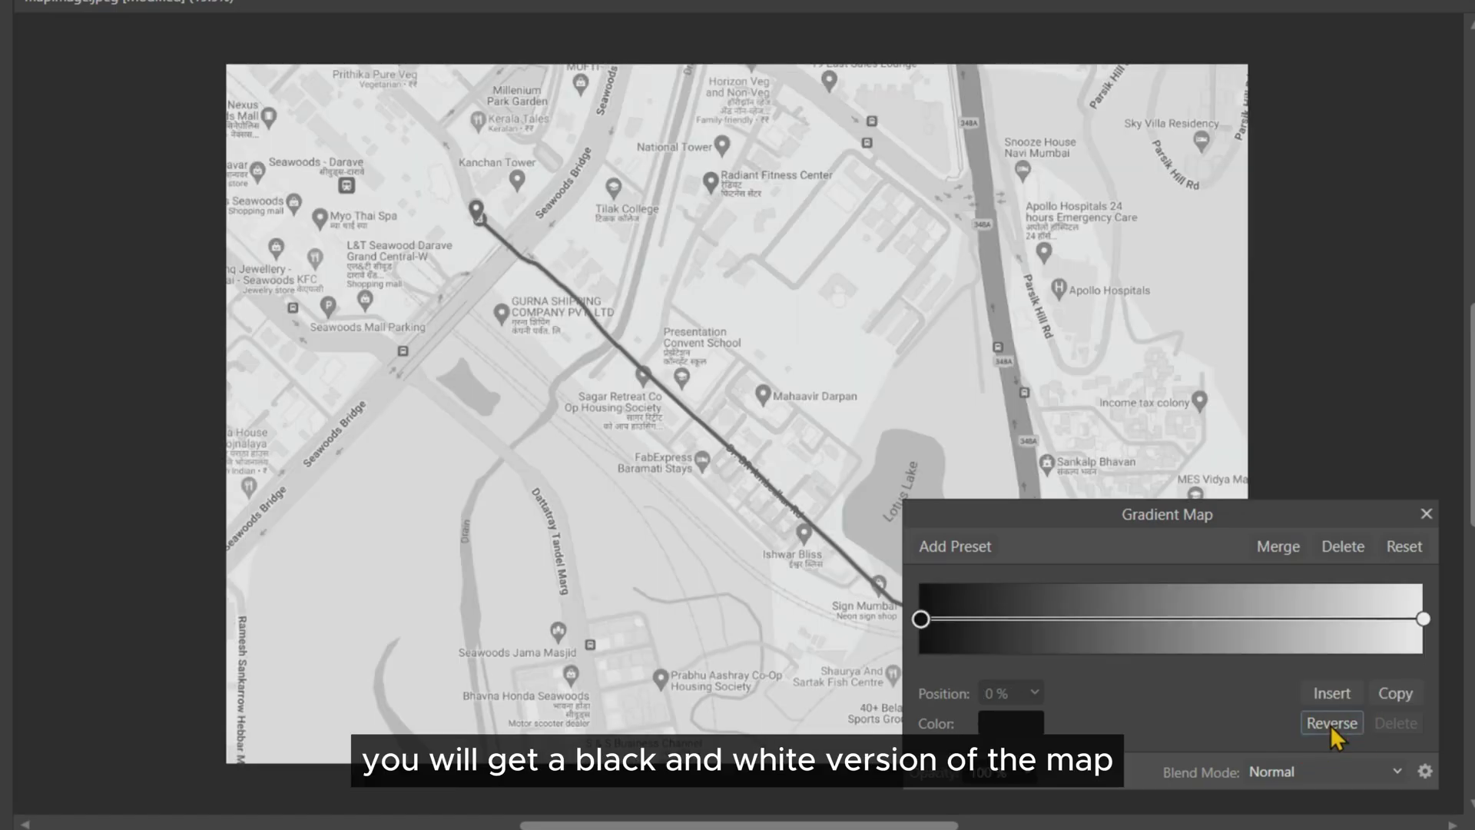
{"action": "left_click", "coordinate": [1332, 726]}
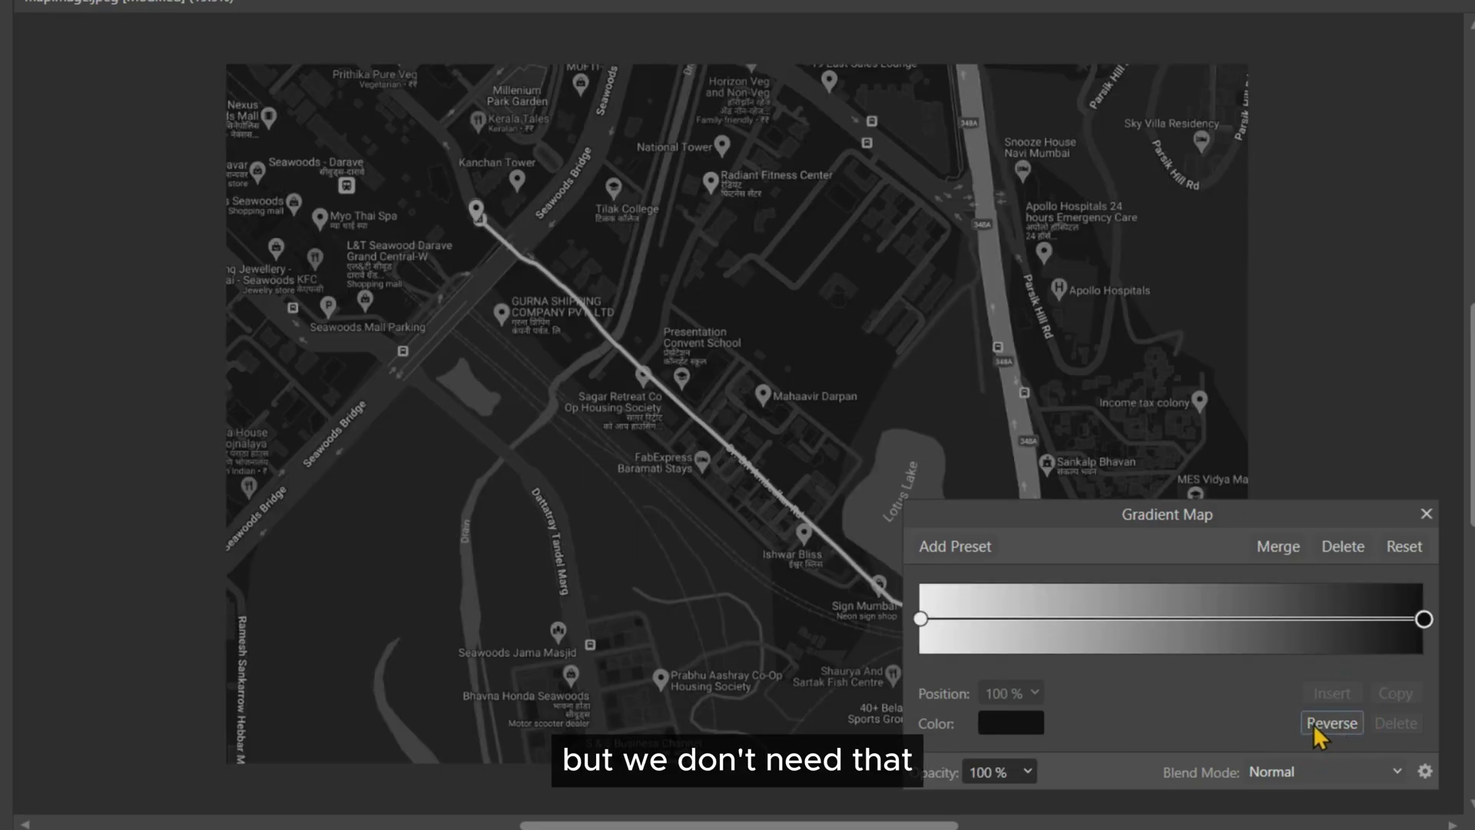
{"action": "left_click", "coordinate": [1431, 516]}
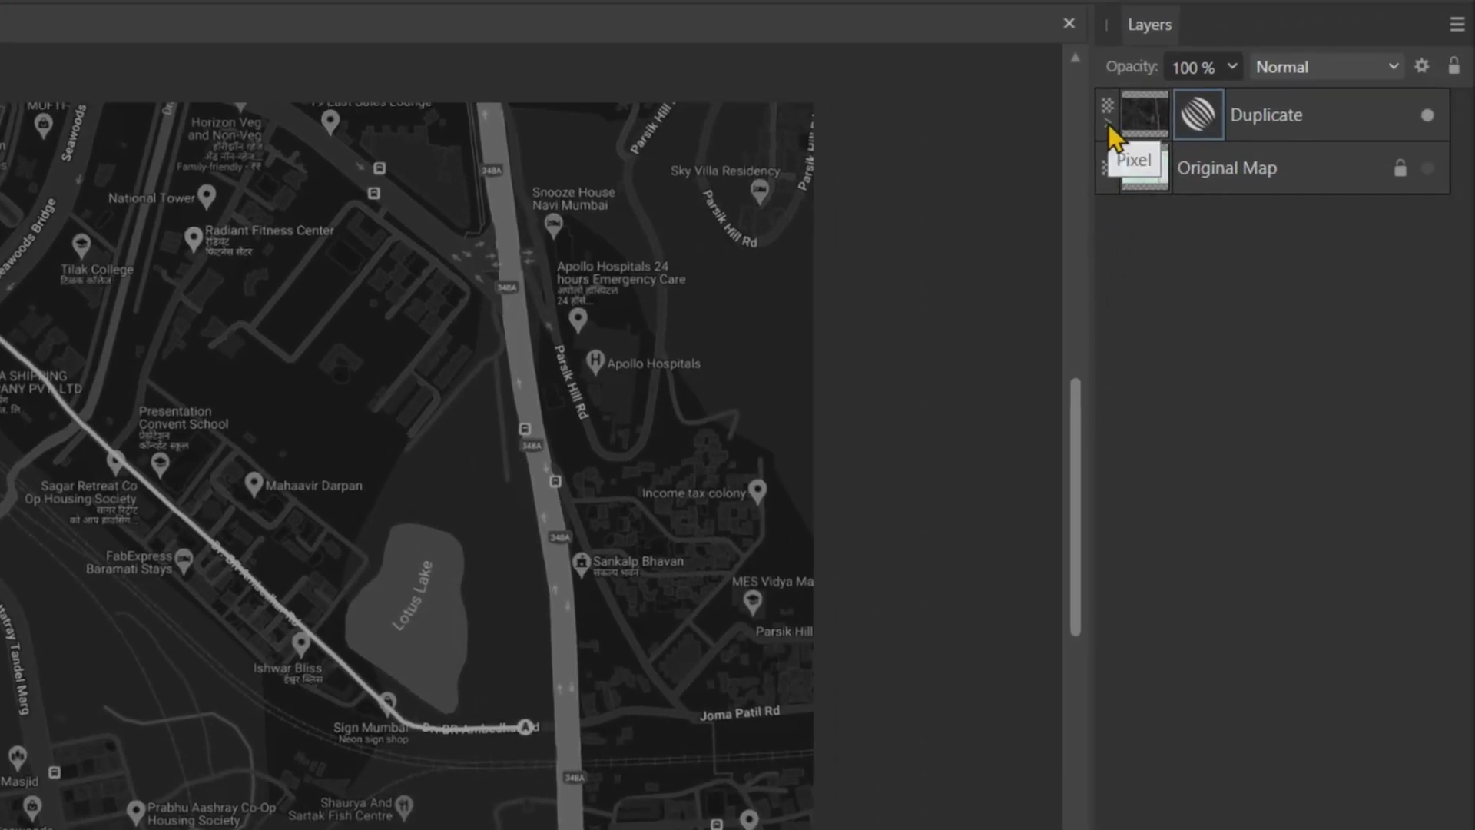
Draw a white circle with the Ellipse tool over the central part of the map, above the Duplicate layer.
{"action": "left_click", "coordinate": [1109, 123]}
{"action": "left_click", "coordinate": [1286, 113]}
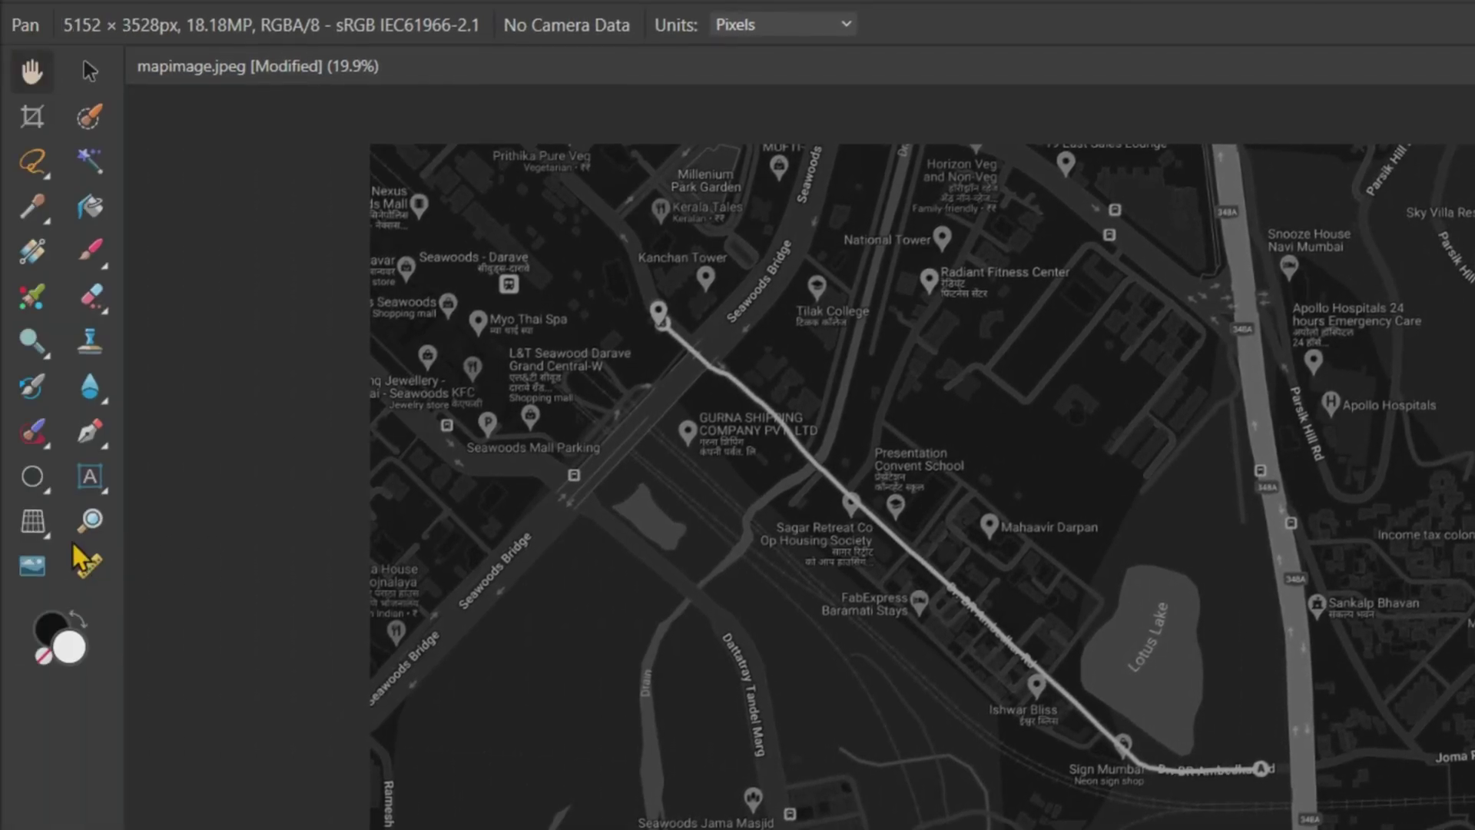
{"action": "left_click", "coordinate": [32, 477]}
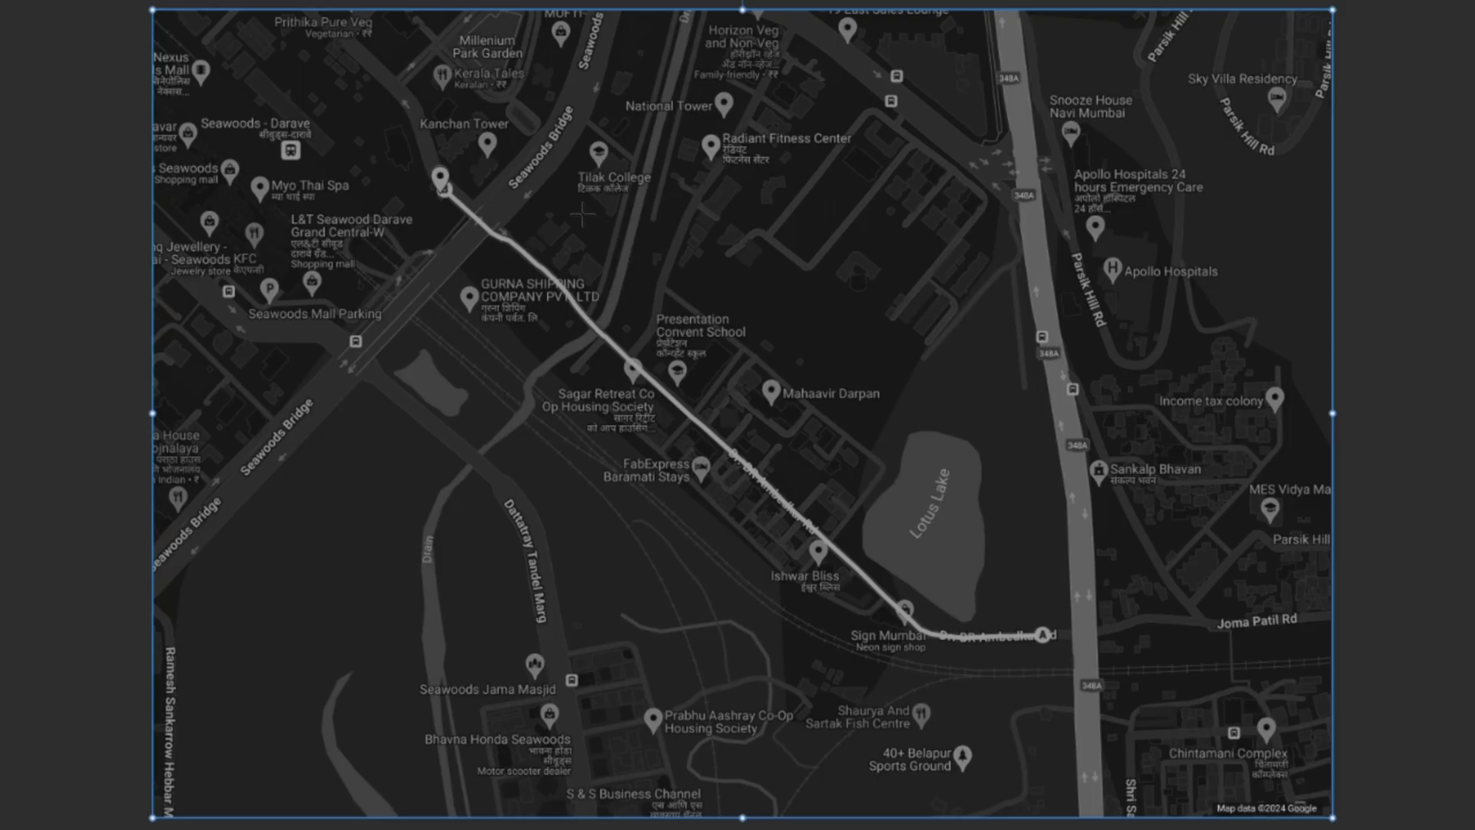
{"action": "left_click_drag", "start_coordinate": [583, 215], "coordinate": [972, 603]}
{"action": "left_click_drag", "start_coordinate": [920, 670], "coordinate": [964, 707]}
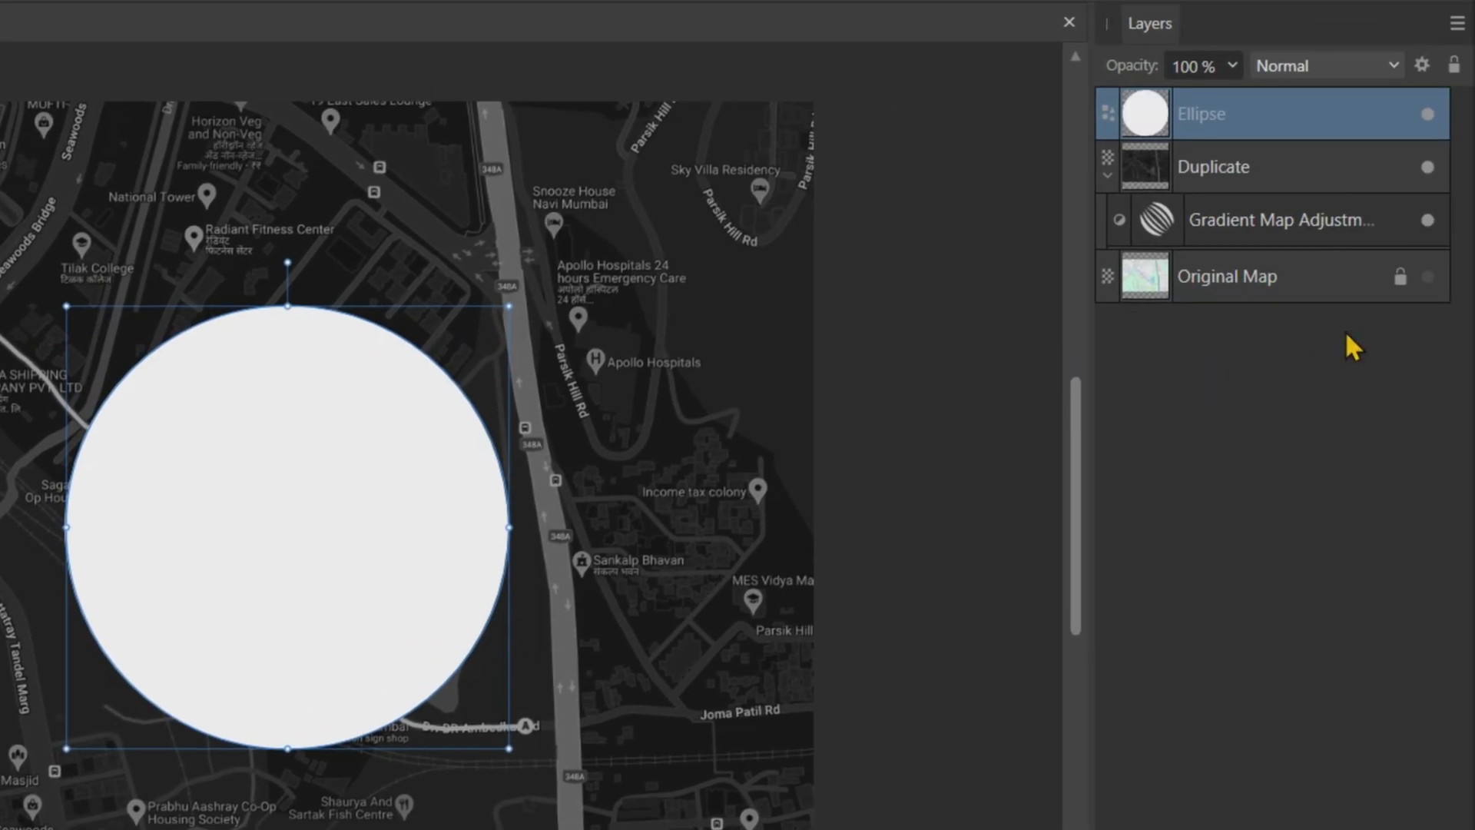
Set the Ellipse layer's opacity to 50%.
{"action": "left_click", "coordinate": [1229, 67]}
{"action": "left_click", "coordinate": [1184, 67]}
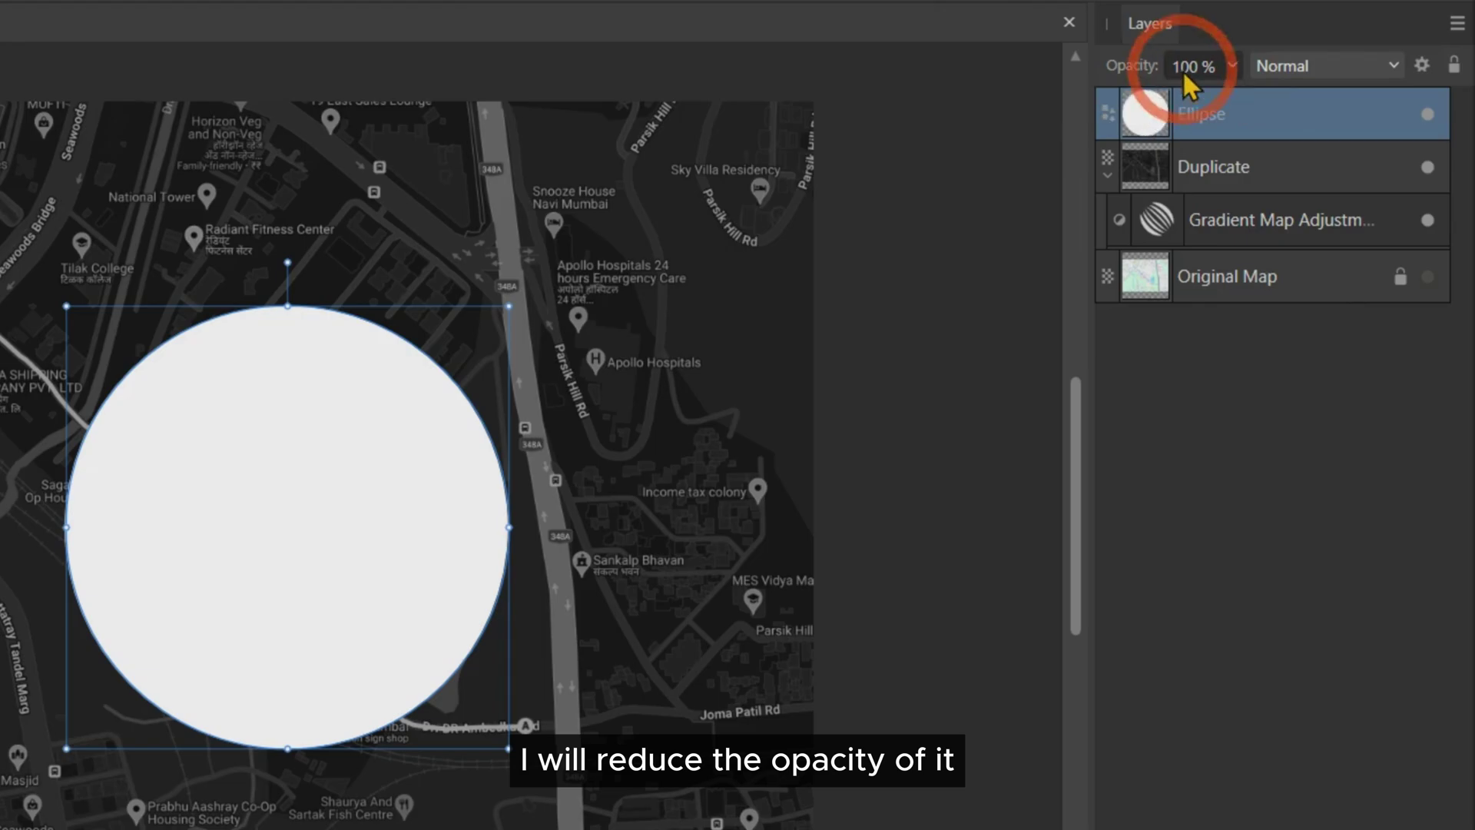
{"action": "type", "text": "50"}
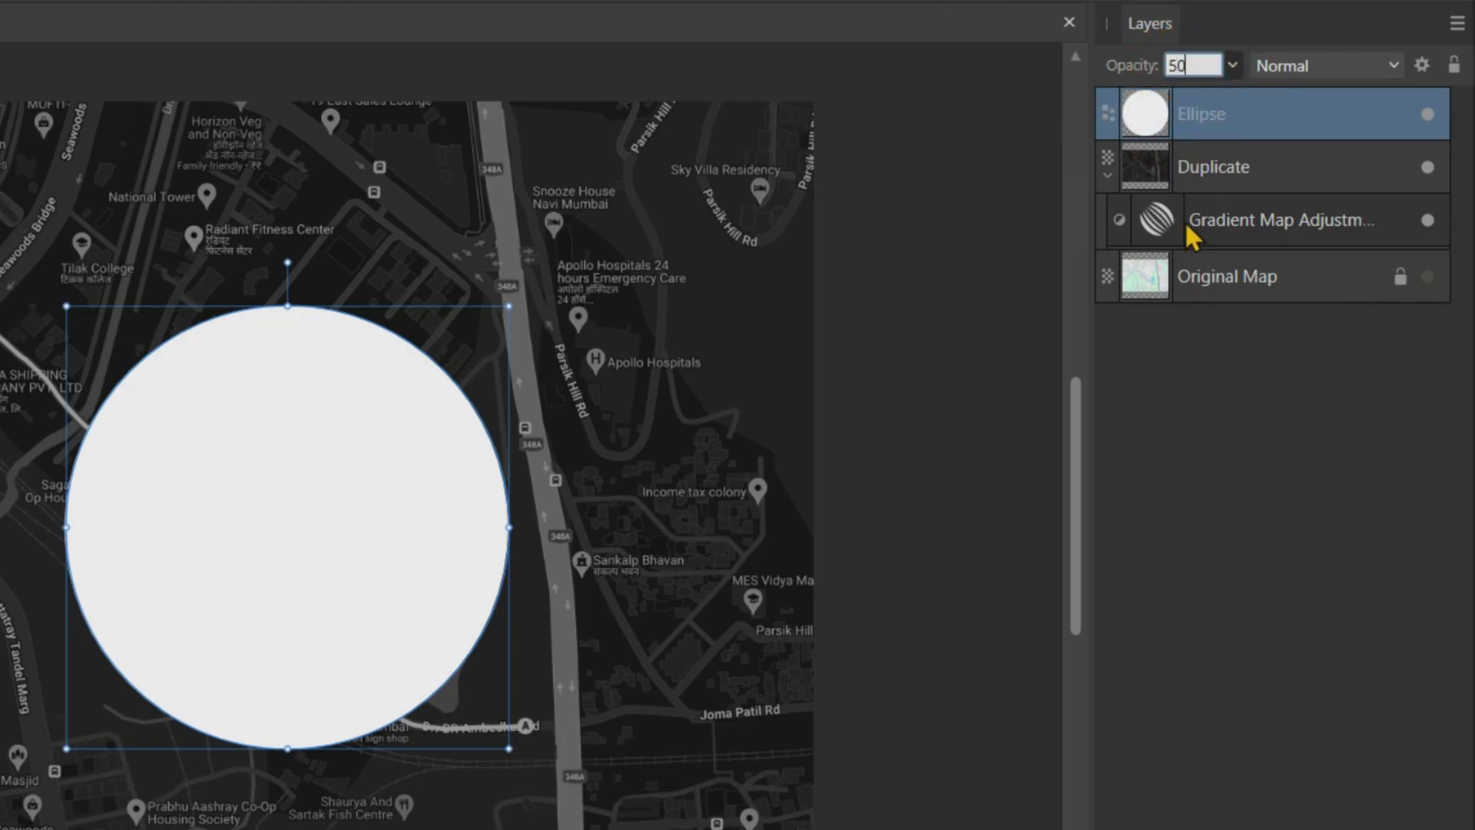
{"action": "key", "text": "Return"}
Centre the circle on the map, enlarge it evenly around its centre, and deselect it.
{"action": "left_click_drag", "start_coordinate": [696, 444], "coordinate": [642, 425]}
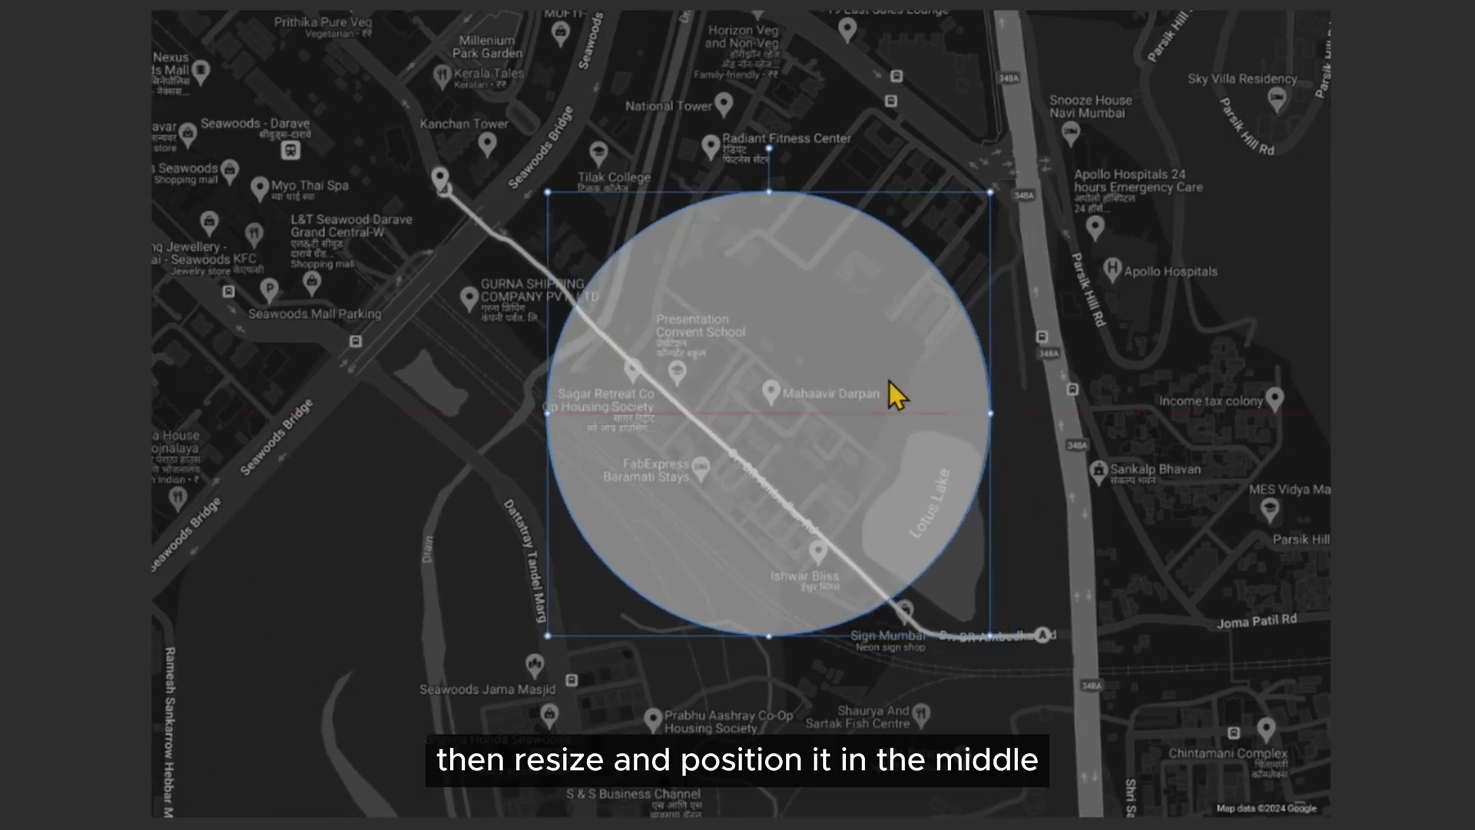
{"action": "left_click_drag", "start_coordinate": [875, 384], "coordinate": [857, 391]}
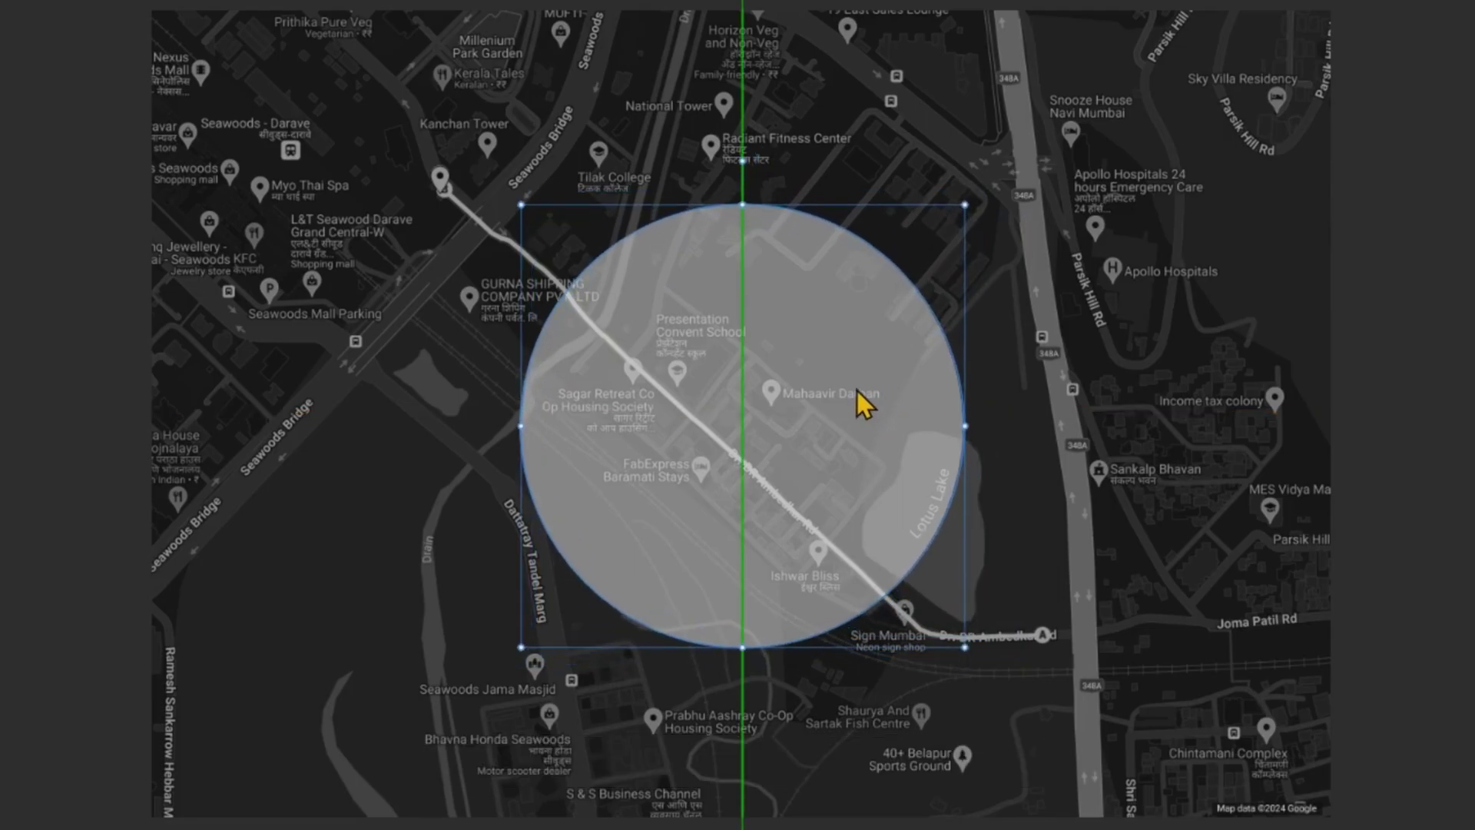
{"action": "left_click_drag", "start_coordinate": [856, 388], "coordinate": [859, 380]}
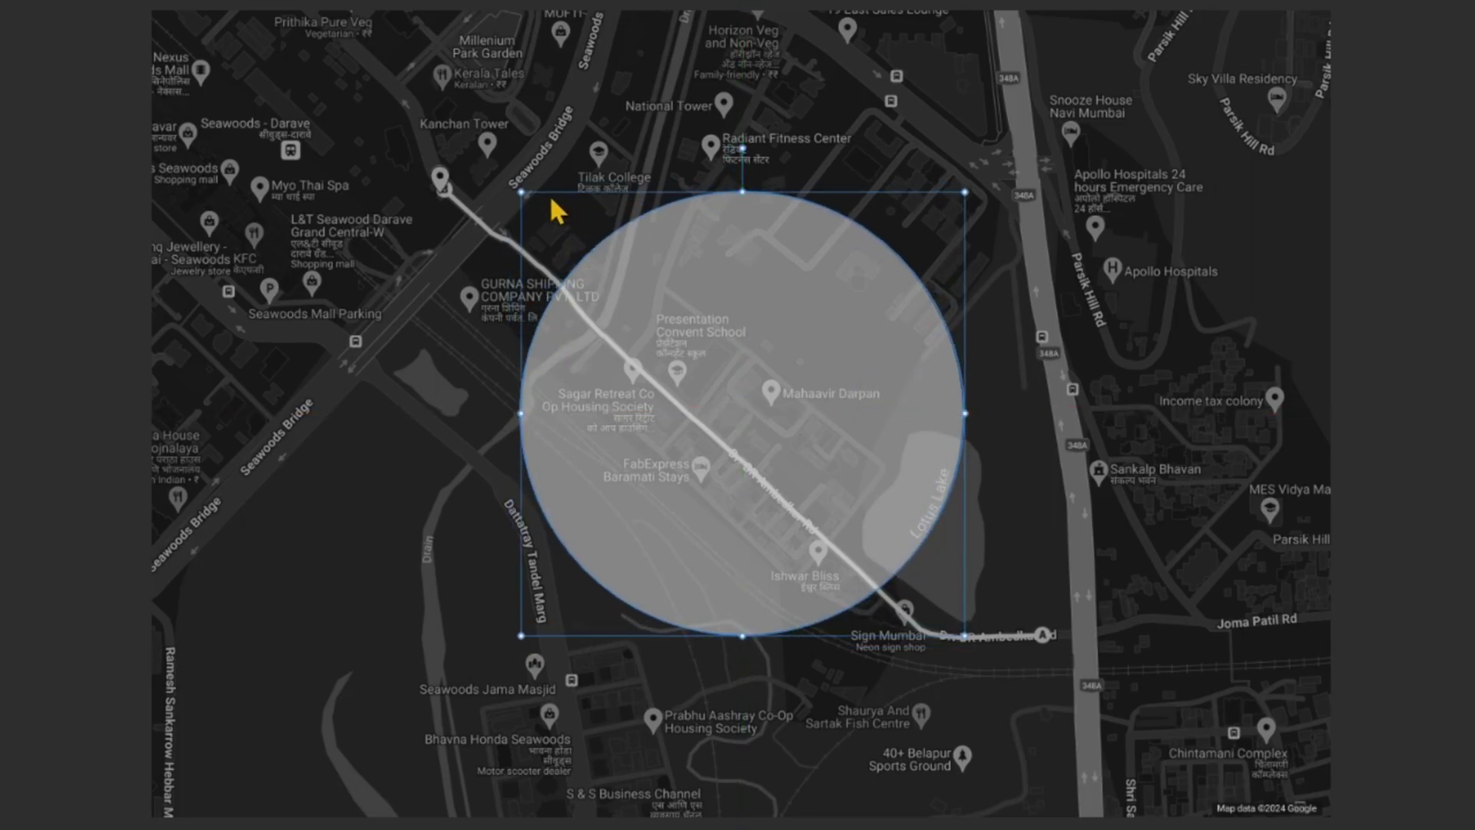
{"action": "left_click_drag", "start_coordinate": [516, 187], "coordinate": [475, 127]}
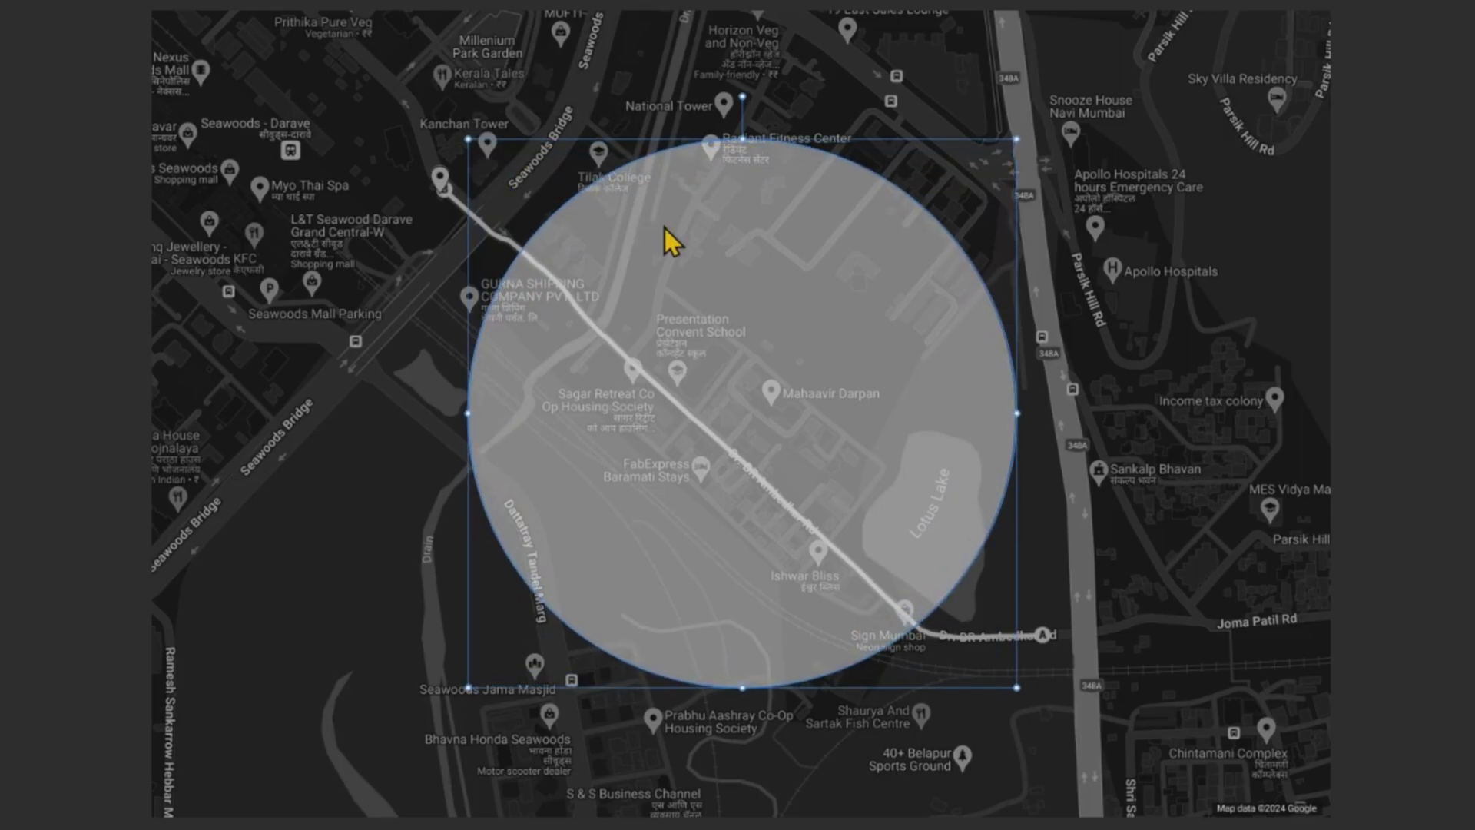
{"action": "left_click", "coordinate": [1394, 316]}
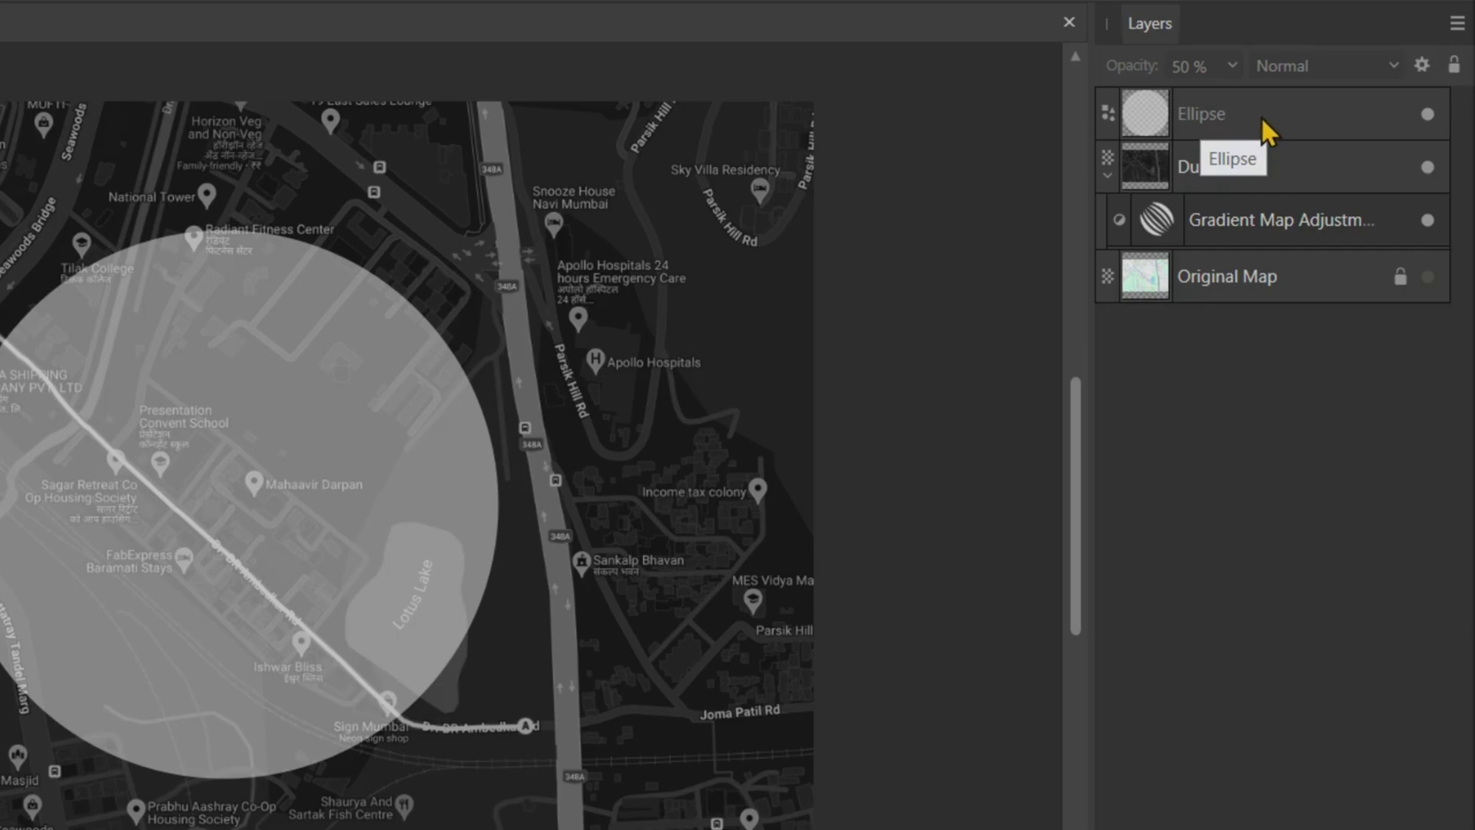
Set the Ellipse layer's opacity to 100% and its fill to none.
{"action": "left_click", "coordinate": [1260, 115]}
{"action": "left_click", "coordinate": [1231, 65]}
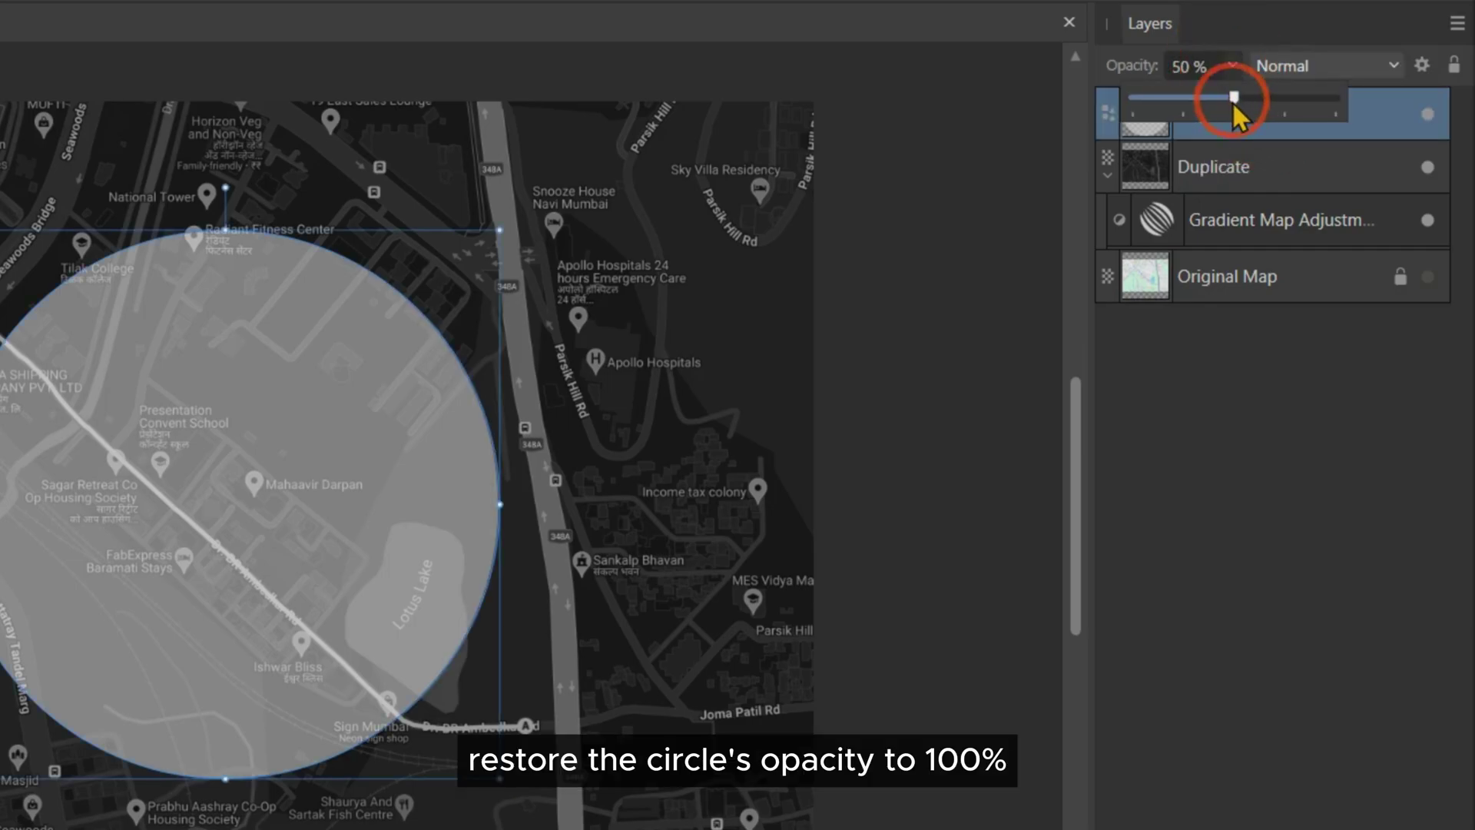
{"action": "left_click_drag", "start_coordinate": [1232, 98], "coordinate": [1372, 94]}
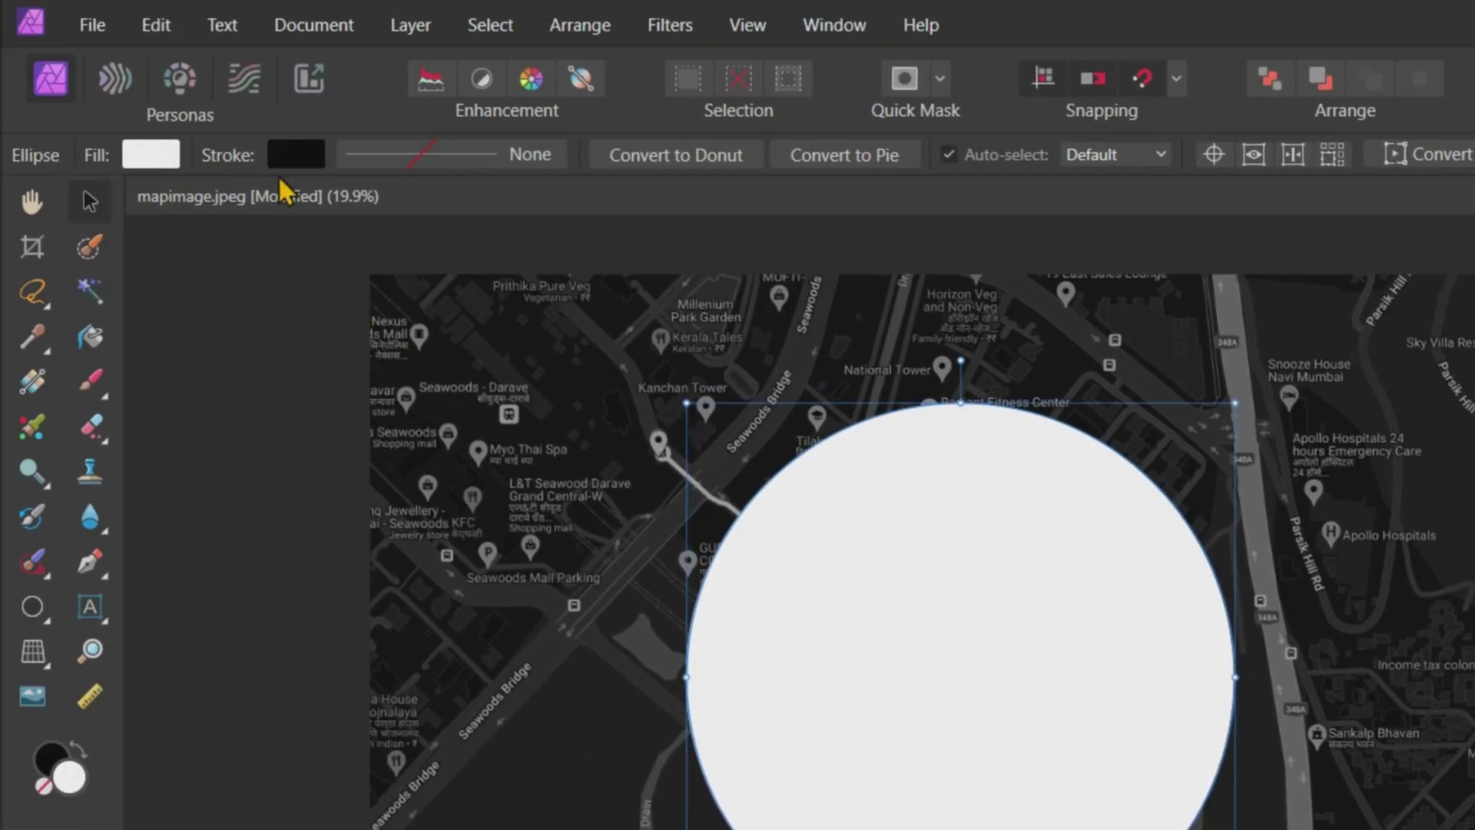
{"action": "left_click", "coordinate": [162, 153]}
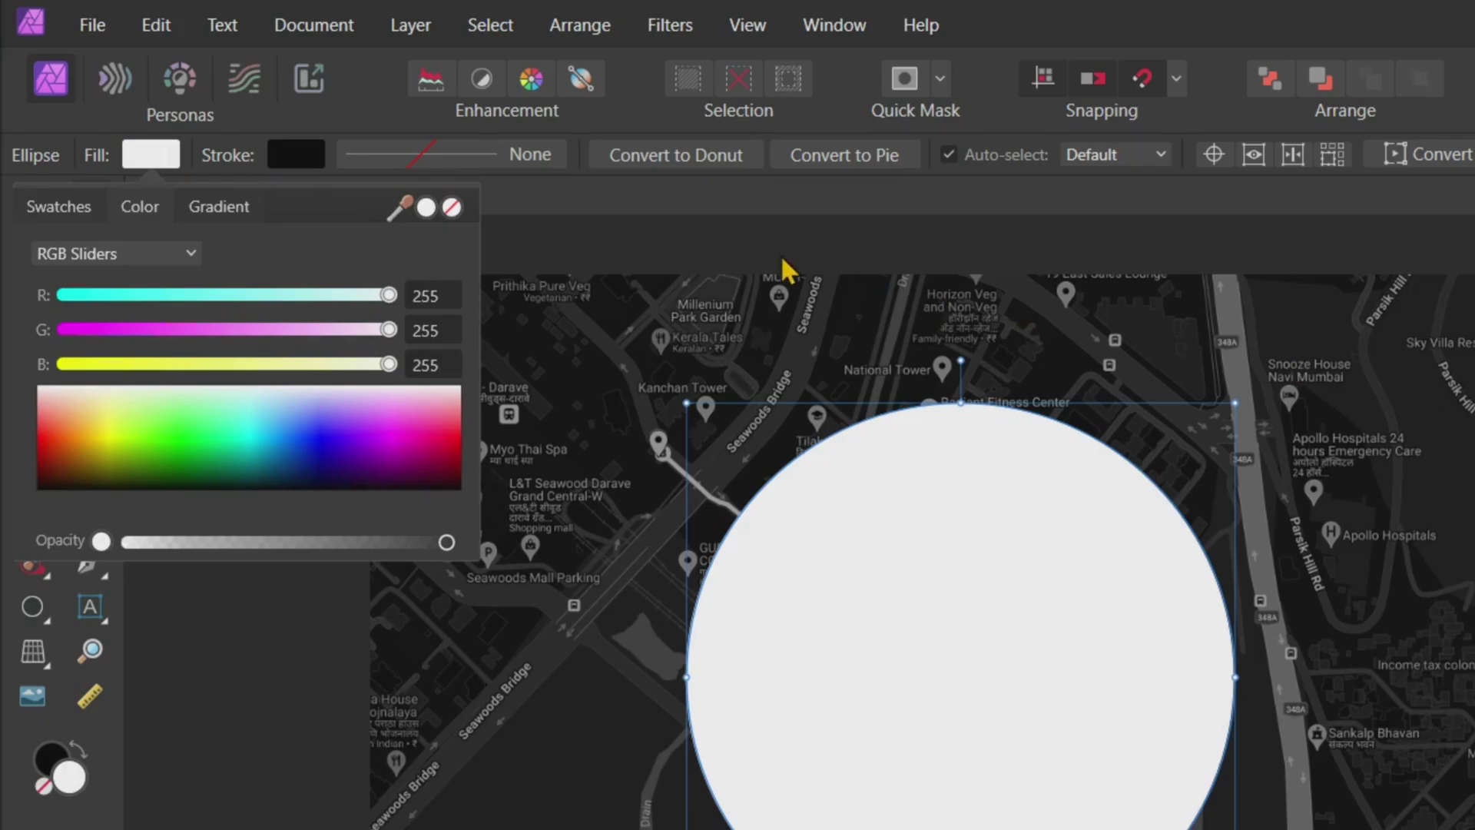
{"action": "left_click", "coordinate": [451, 207]}
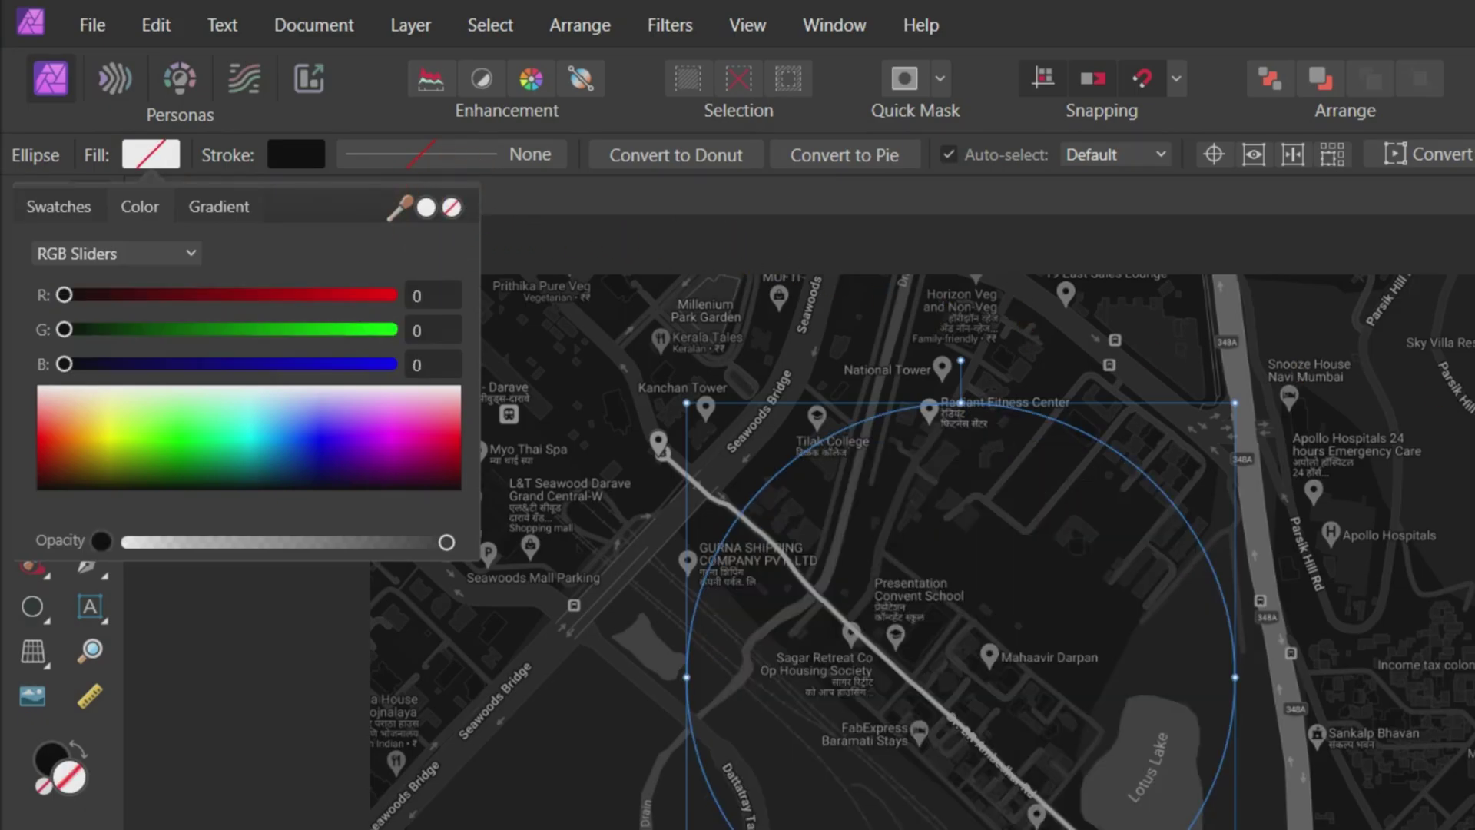
Set the circle's stroke colour to white and its stroke width to 10 pt.
{"action": "left_click", "coordinate": [312, 152]}
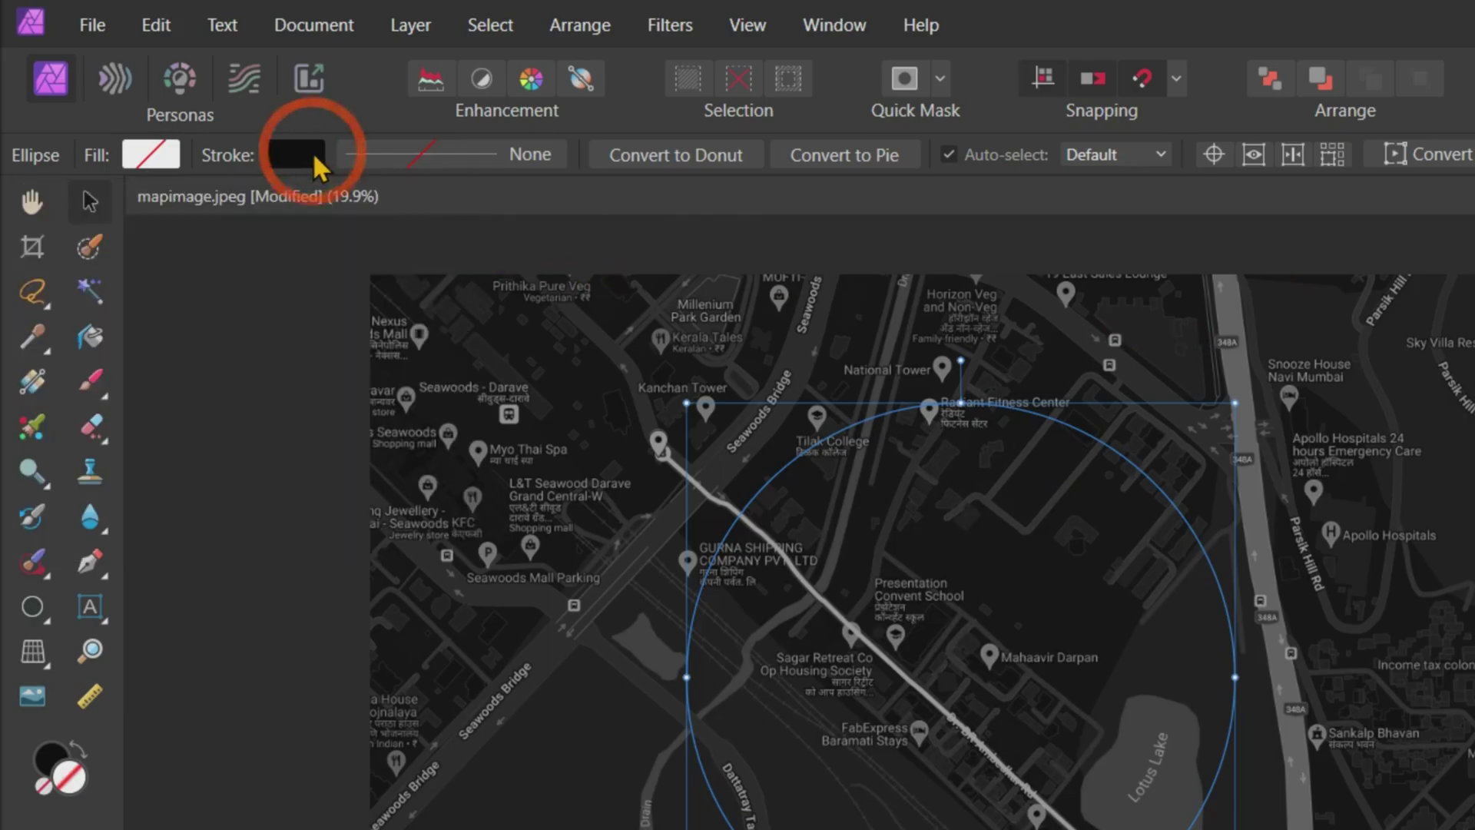
{"action": "left_click", "coordinate": [318, 160]}
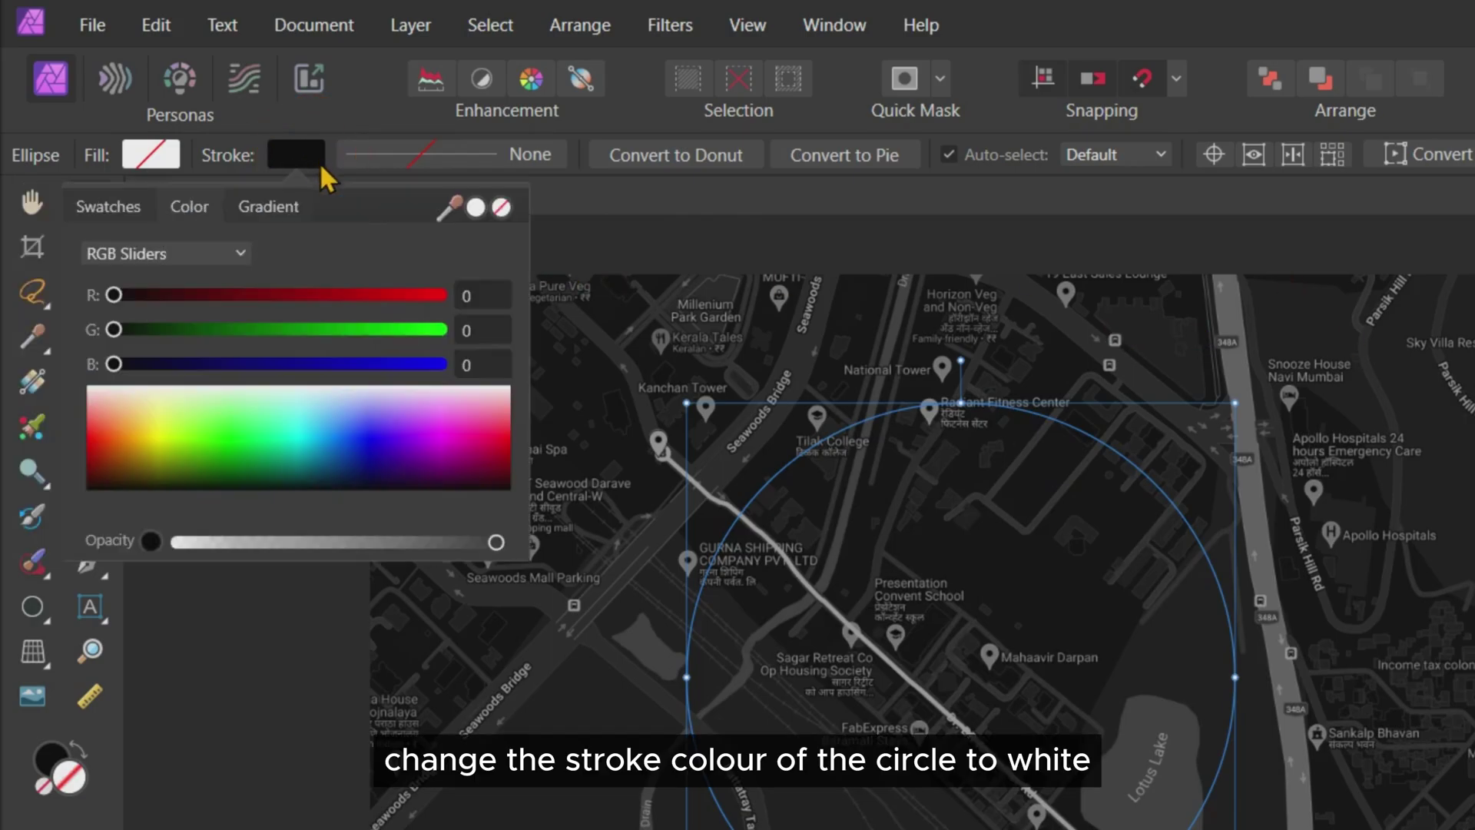
{"action": "left_click", "coordinate": [476, 208]}
{"action": "left_click", "coordinate": [487, 157]}
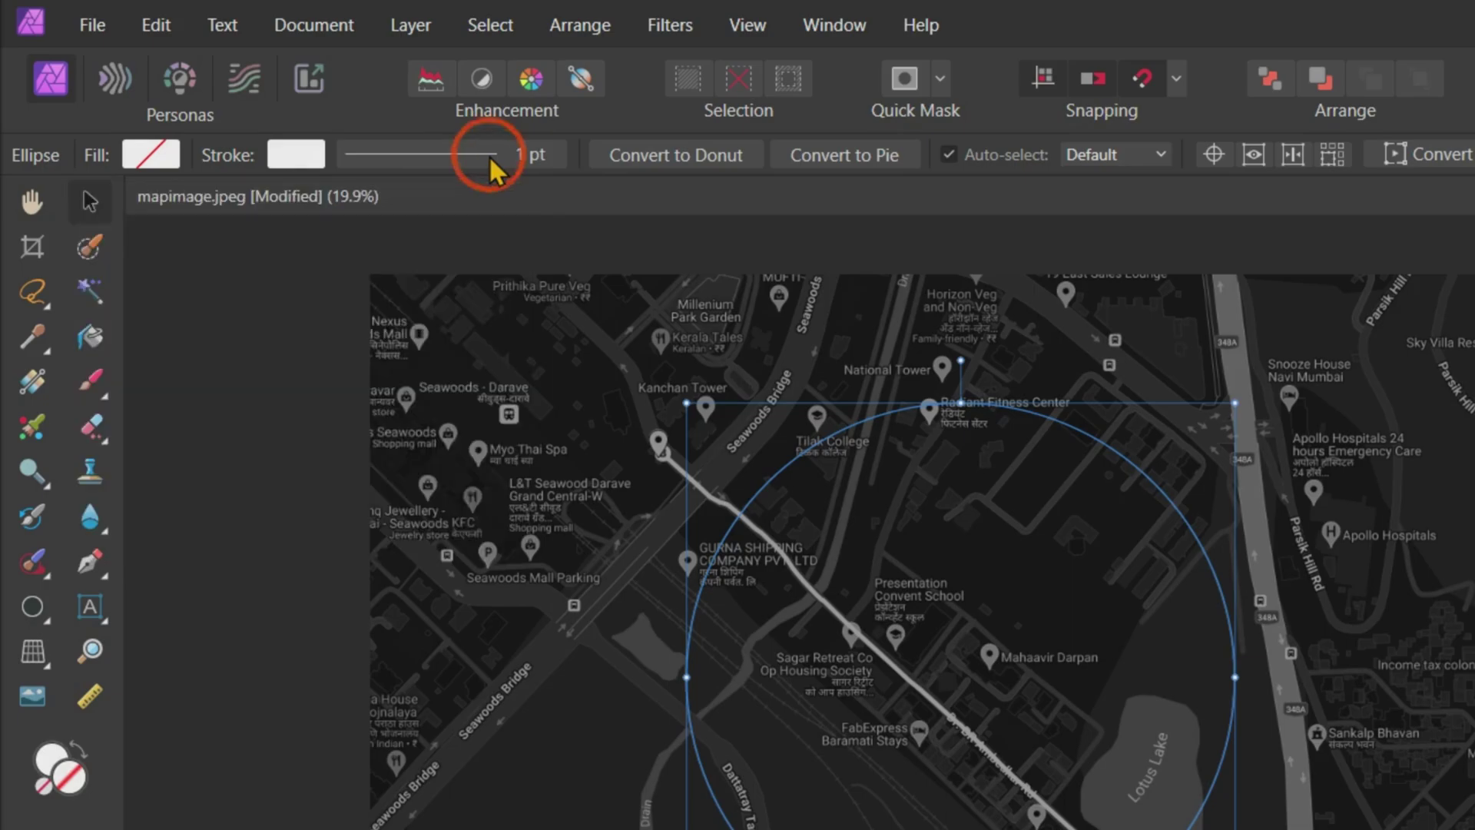
{"action": "left_click", "coordinate": [477, 155]}
{"action": "left_click", "coordinate": [597, 258]}
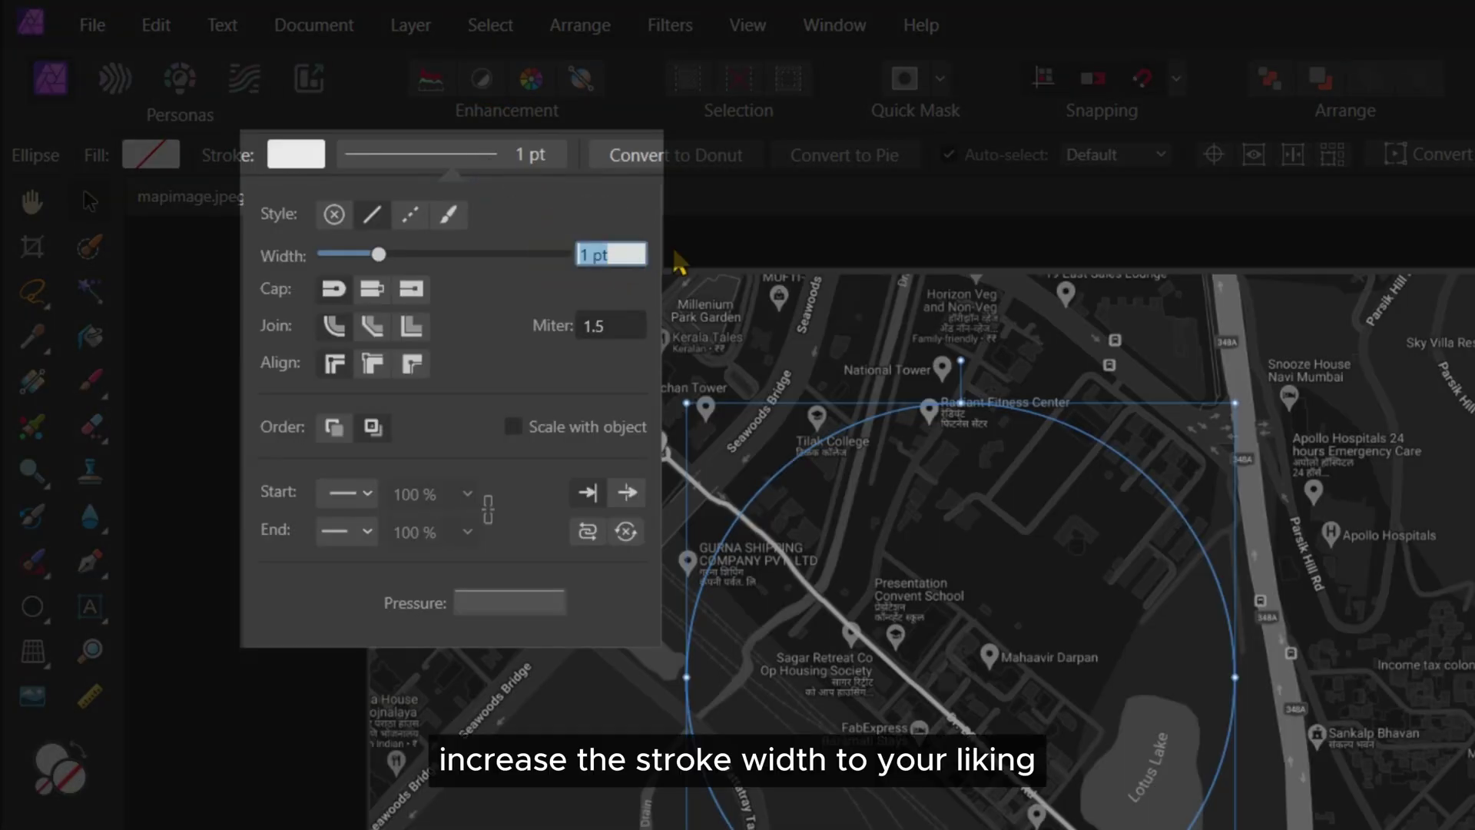
{"action": "type", "text": "10"}
{"action": "key", "text": "Return"}
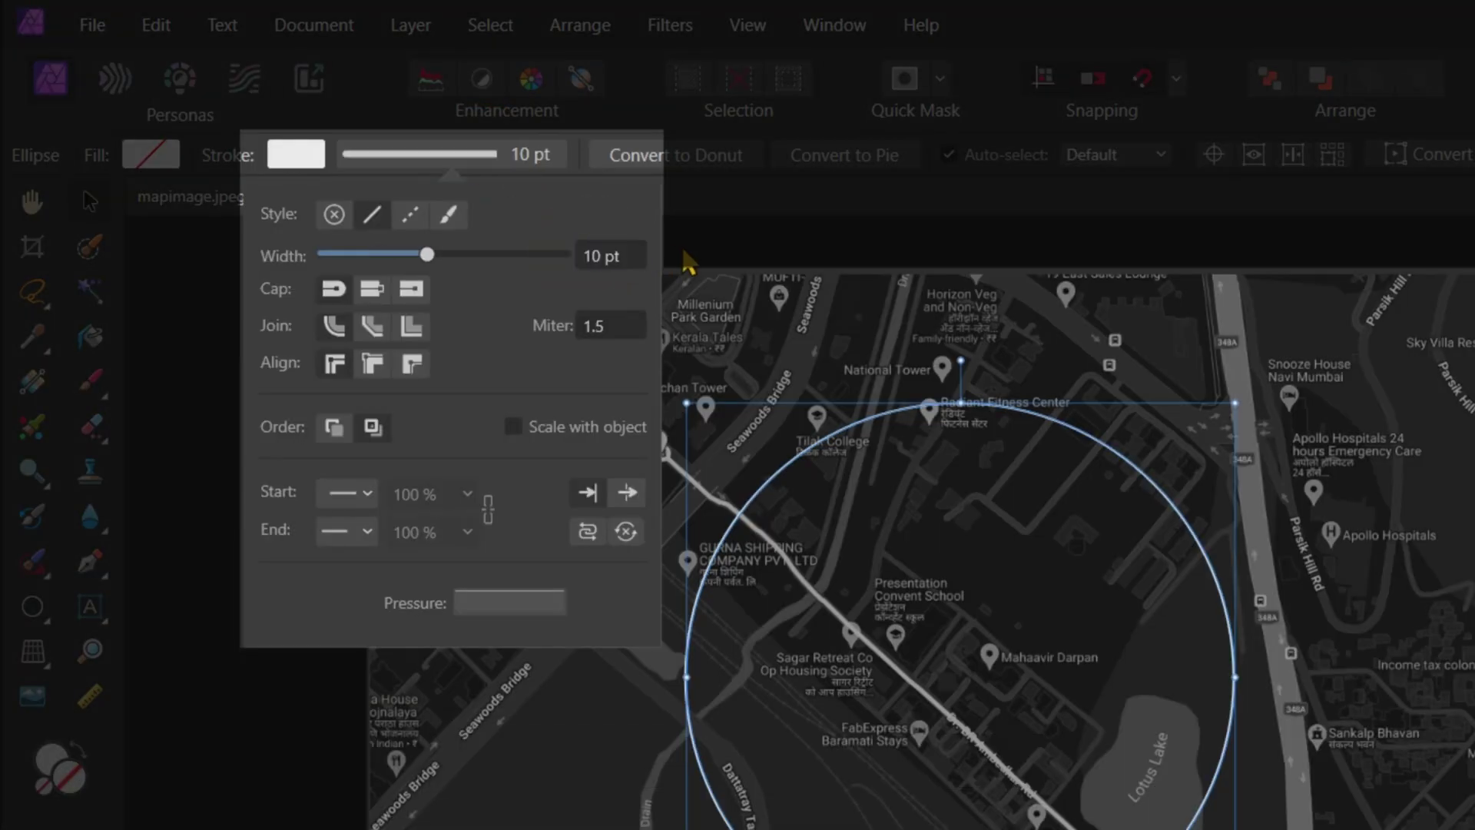
Make the circle's stroke dashed with the dash and gap pattern 10, 5, 10, 5, 10, 5, and deselect it.
{"action": "left_click", "coordinate": [409, 214]}
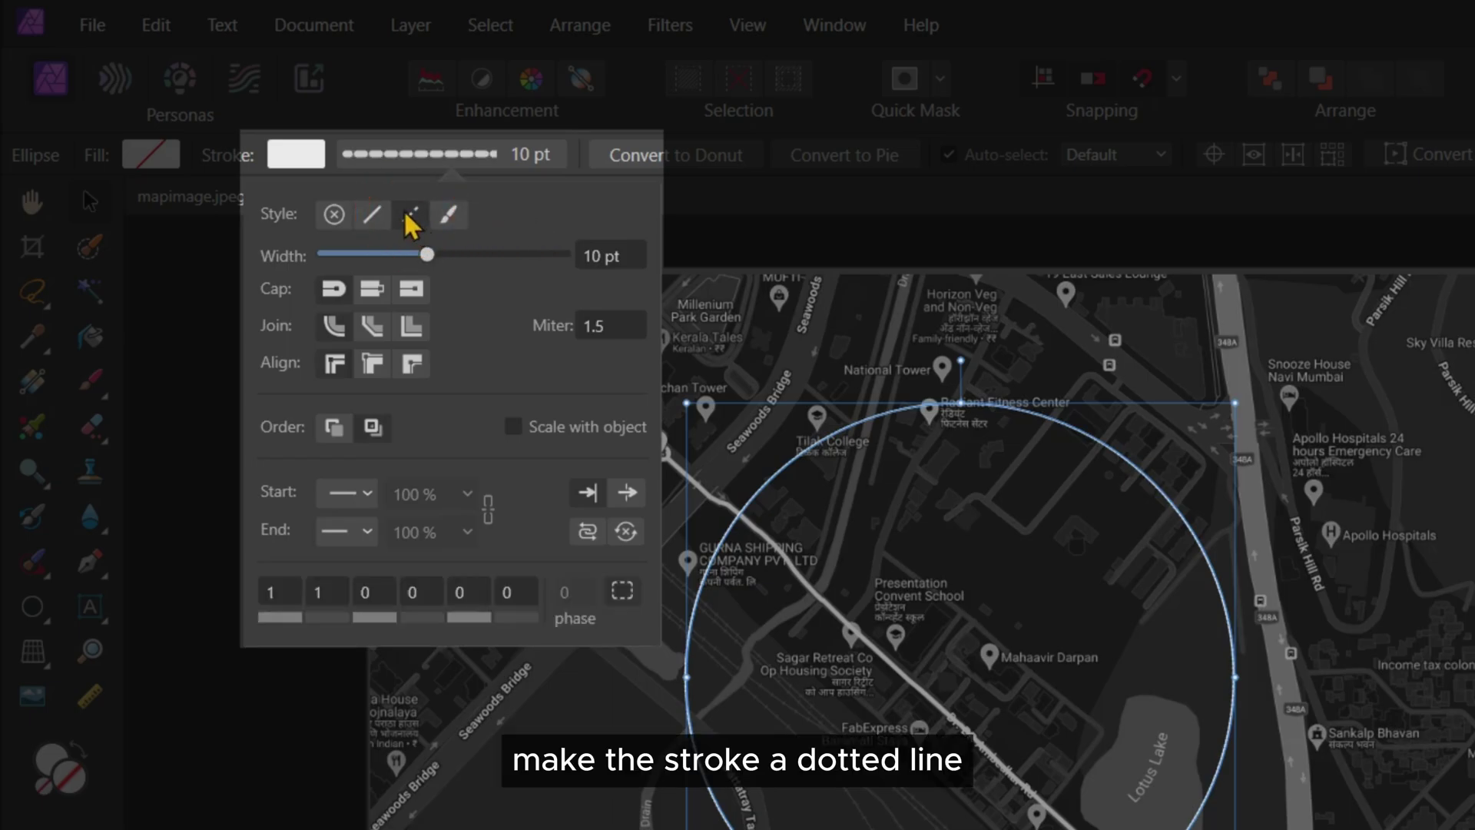
{"action": "left_click", "coordinate": [278, 593]}
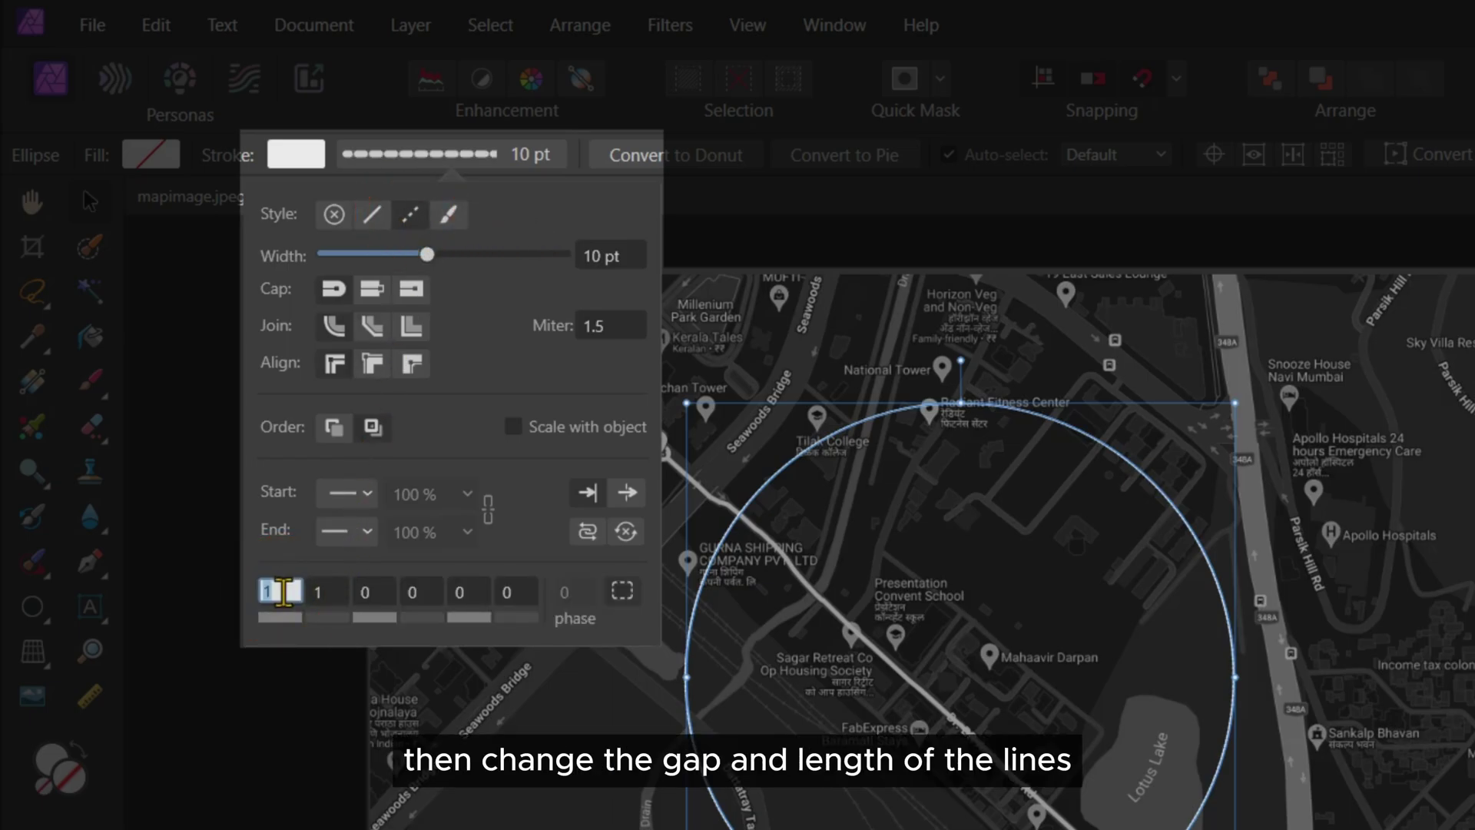
{"action": "type", "text": "10"}
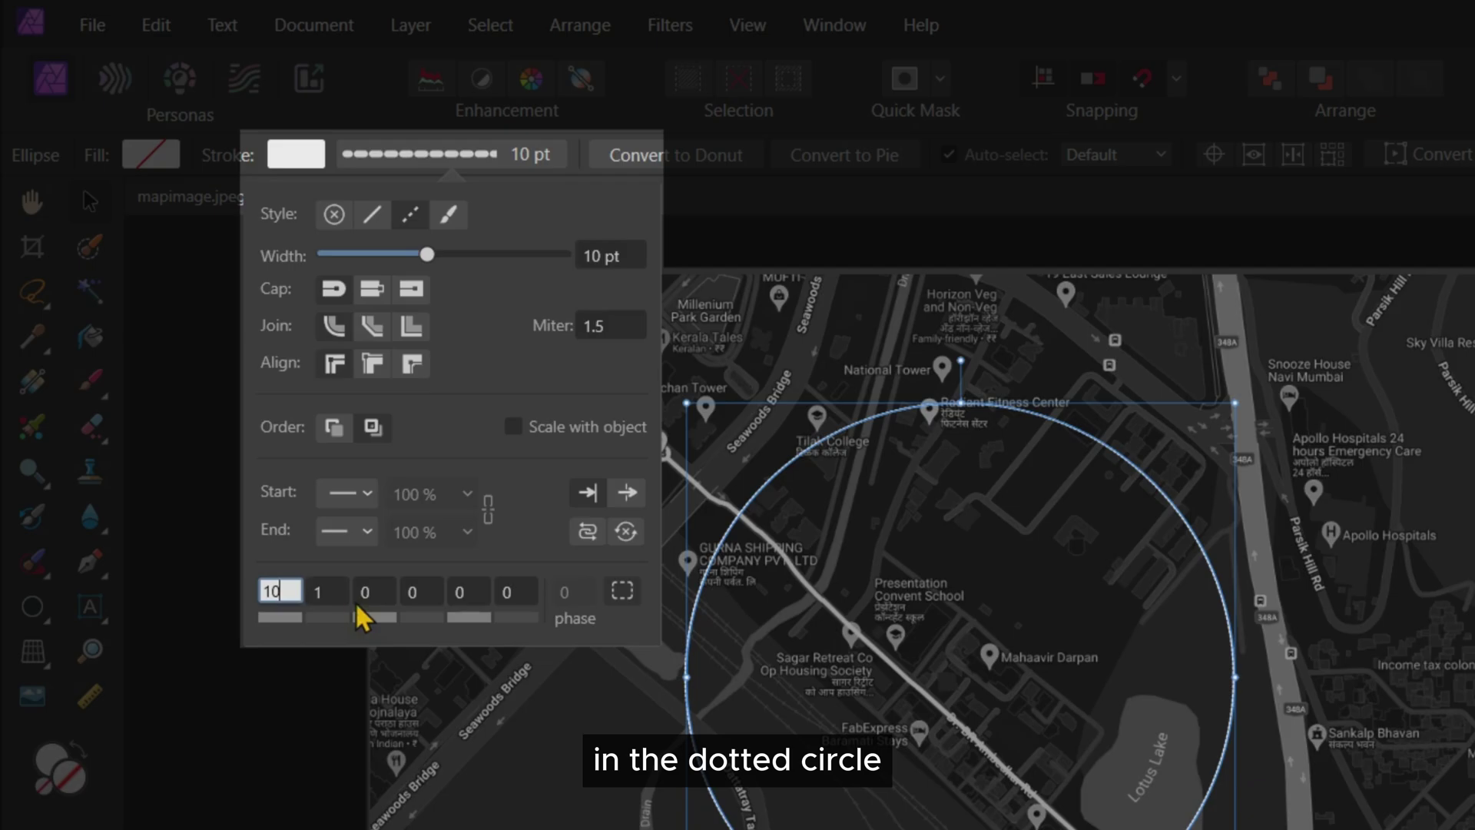
{"action": "left_click", "coordinate": [328, 591]}
{"action": "type", "text": "5"}
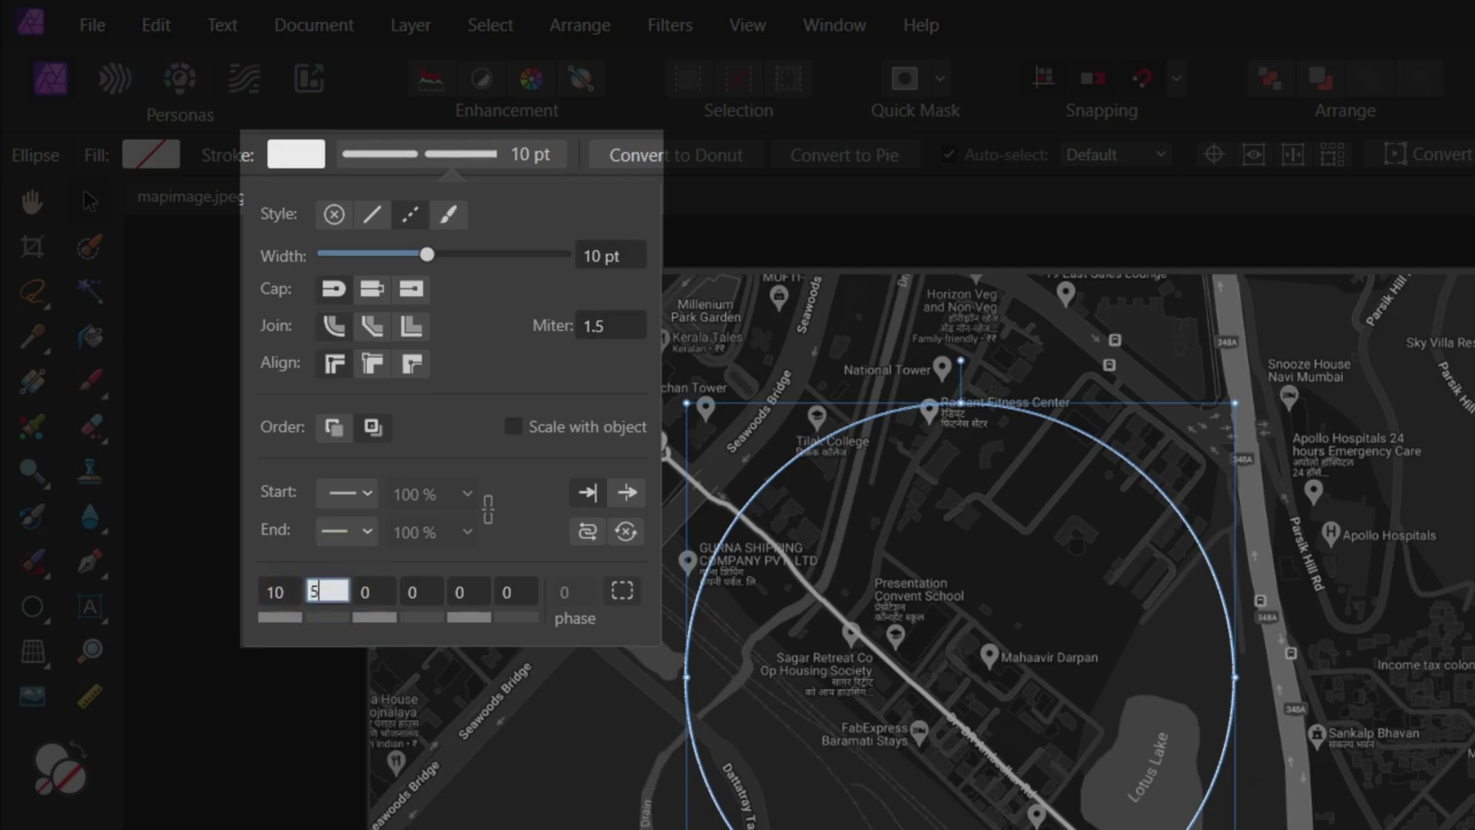
{"action": "left_click", "coordinate": [382, 592]}
{"action": "type", "text": "10"}
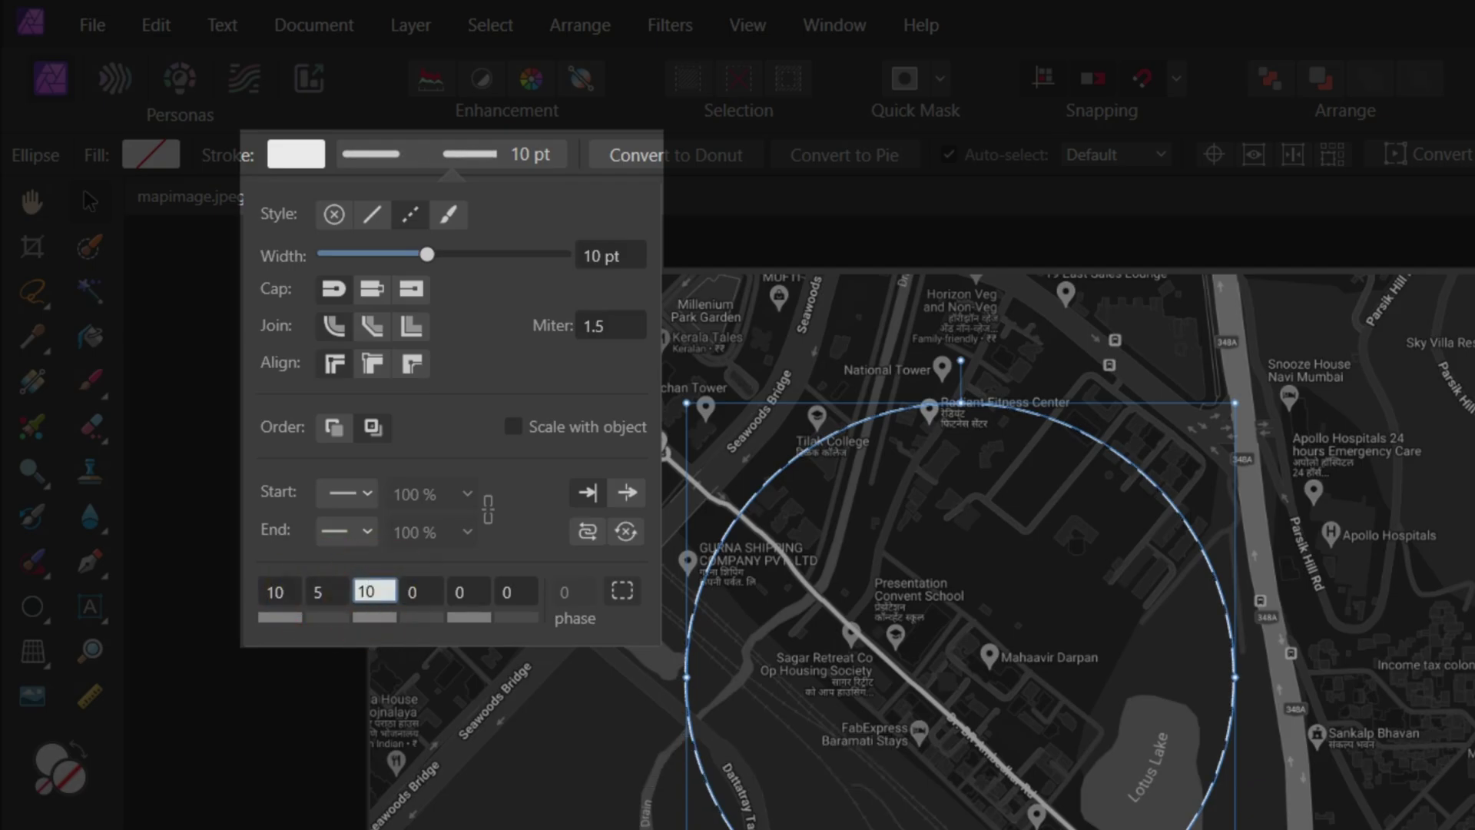
{"action": "left_click", "coordinate": [422, 590]}
{"action": "type", "text": "5"}
{"action": "key", "text": "Return"}
{"action": "left_click", "coordinate": [482, 602]}
{"action": "type", "text": "10"}
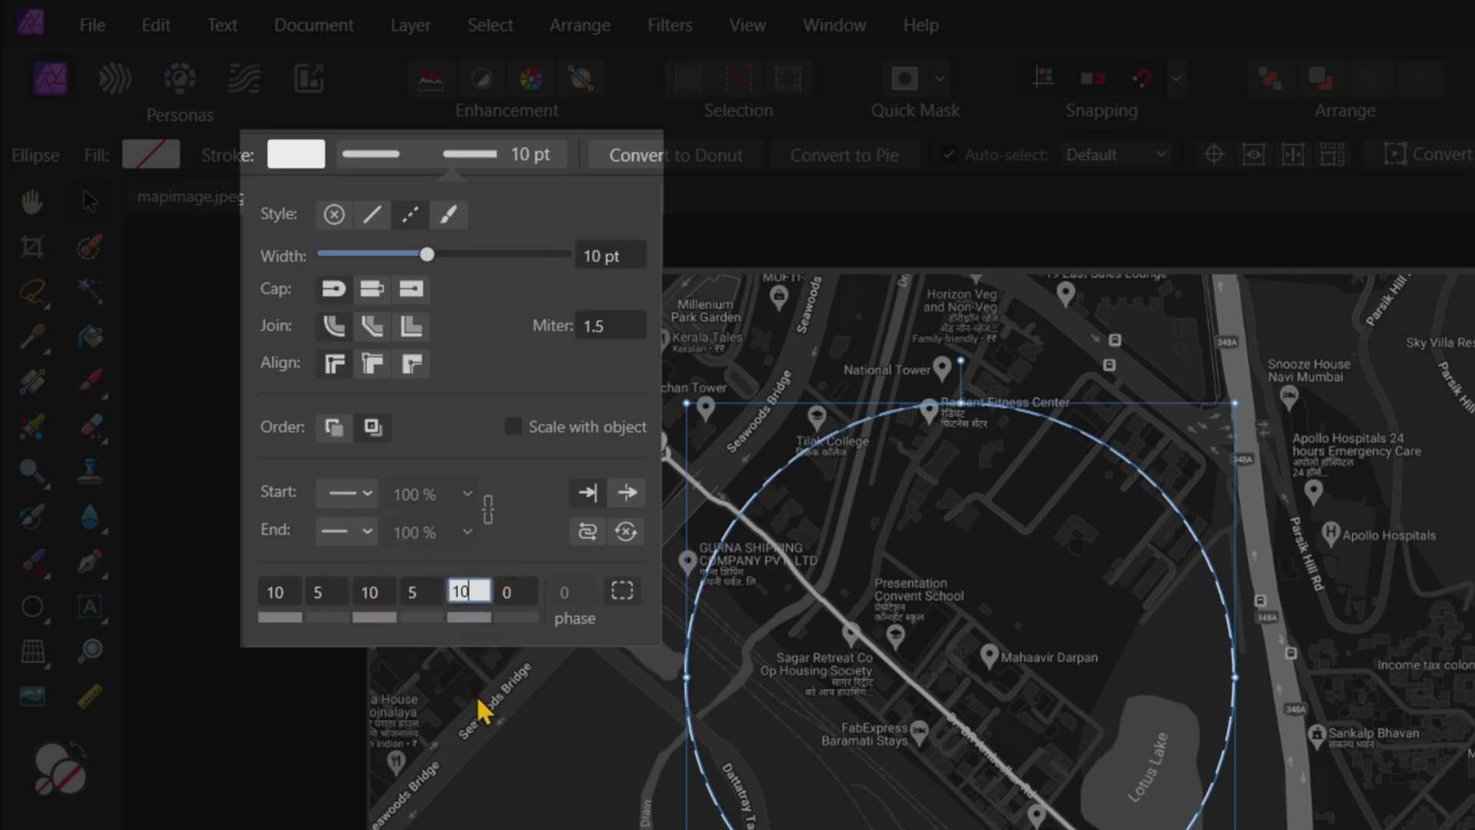
{"action": "key", "text": "Return"}
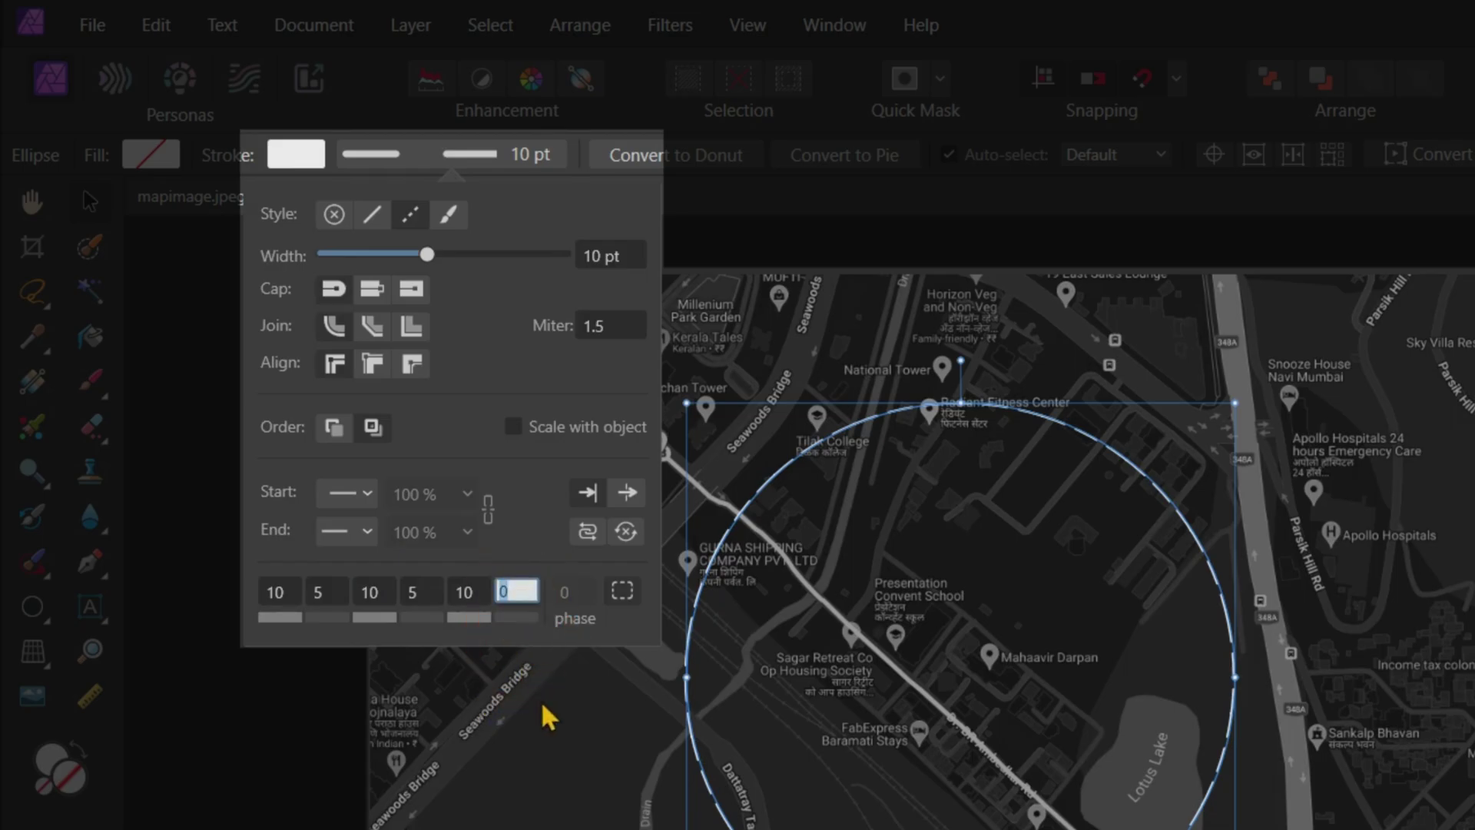
{"action": "type", "text": "5"}
{"action": "key", "text": "Return"}
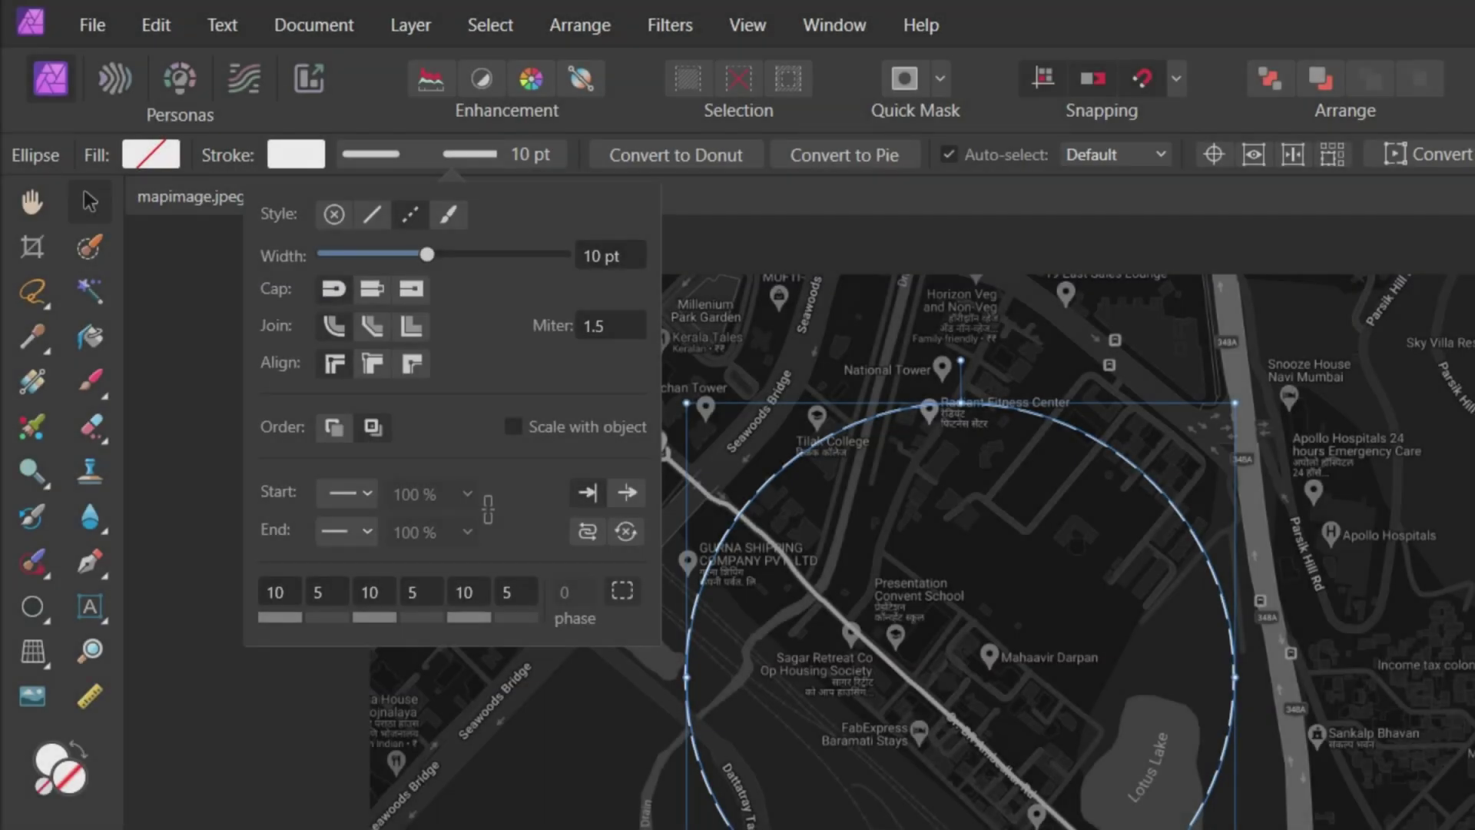
{"action": "key", "text": "ctrl+d"}
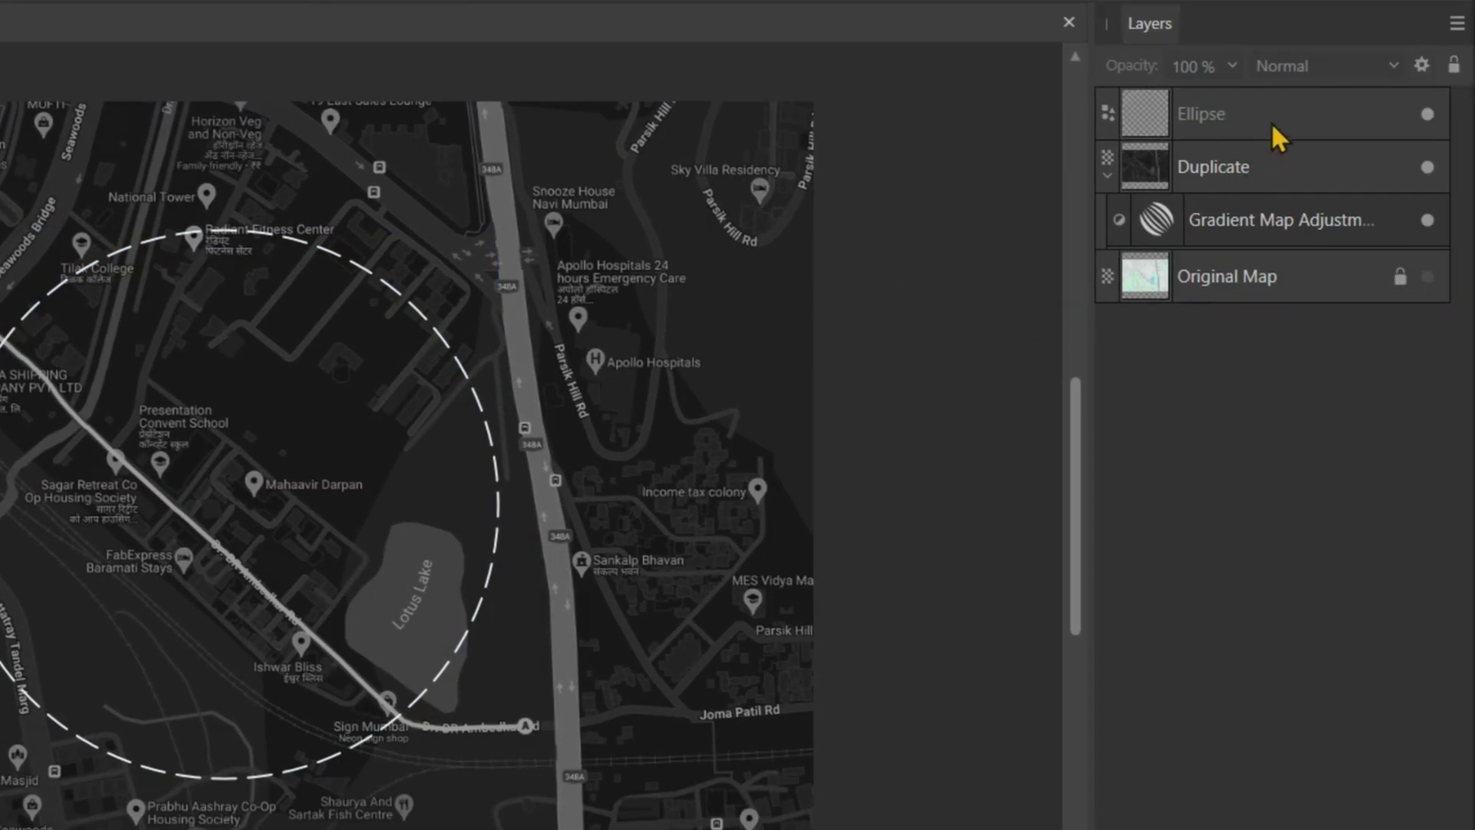
Duplicate the dashed Ellipse layer and hide the lower of the two ellipses.
{"action": "left_click", "coordinate": [1268, 118]}
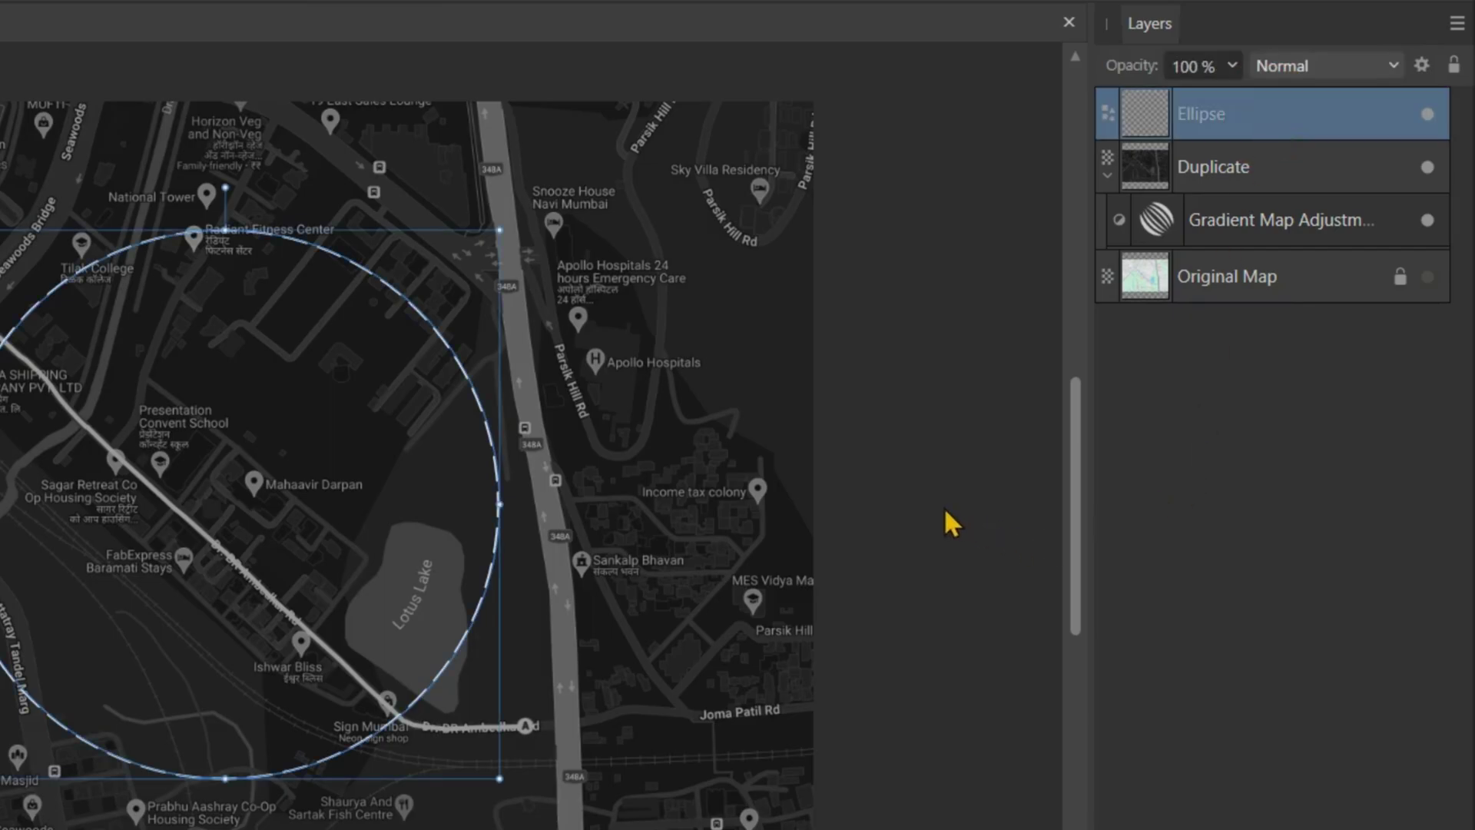
{"action": "key", "text": "ctrl+j"}
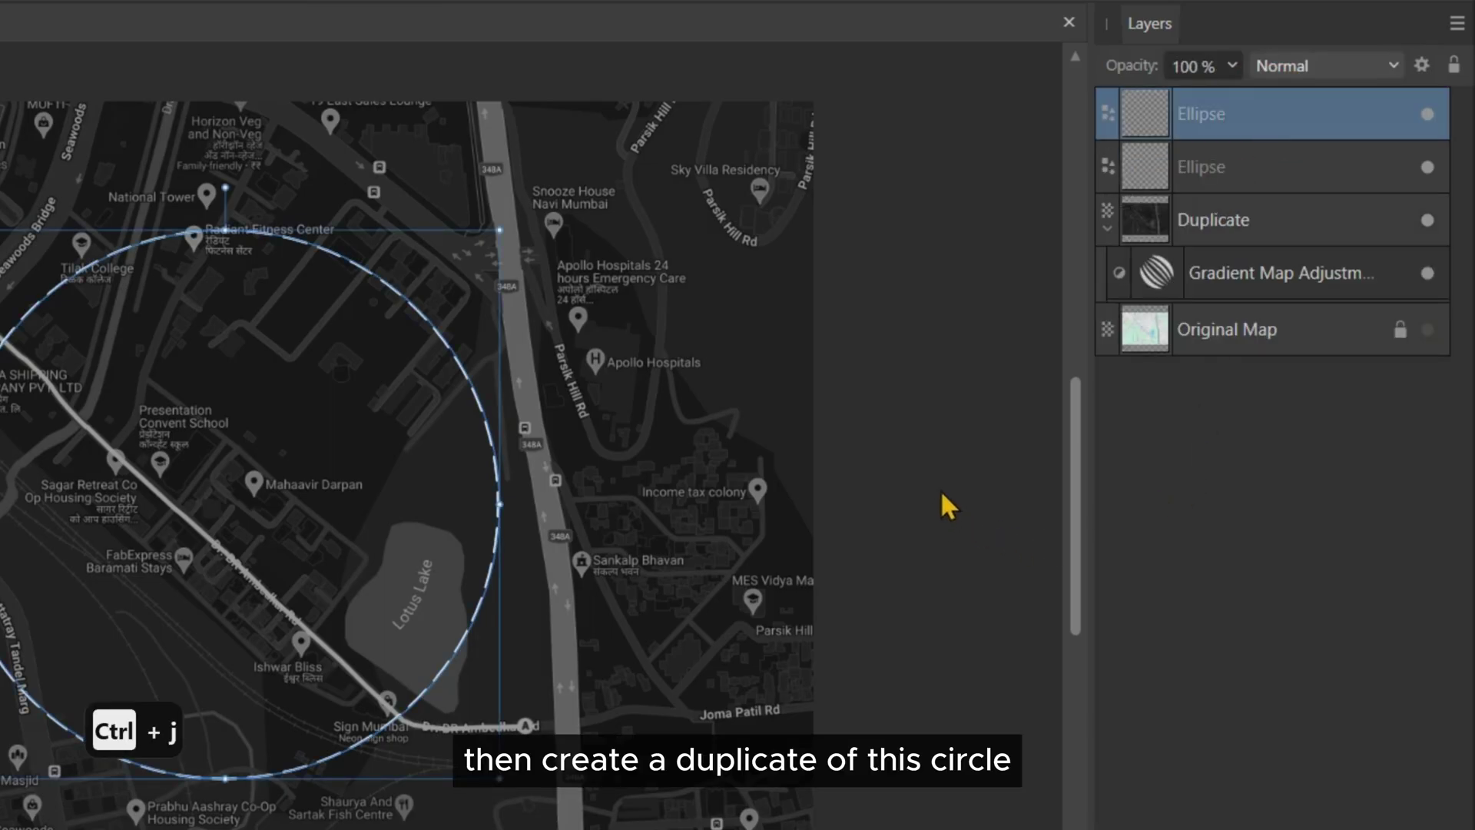
{"action": "left_click", "coordinate": [1427, 167]}
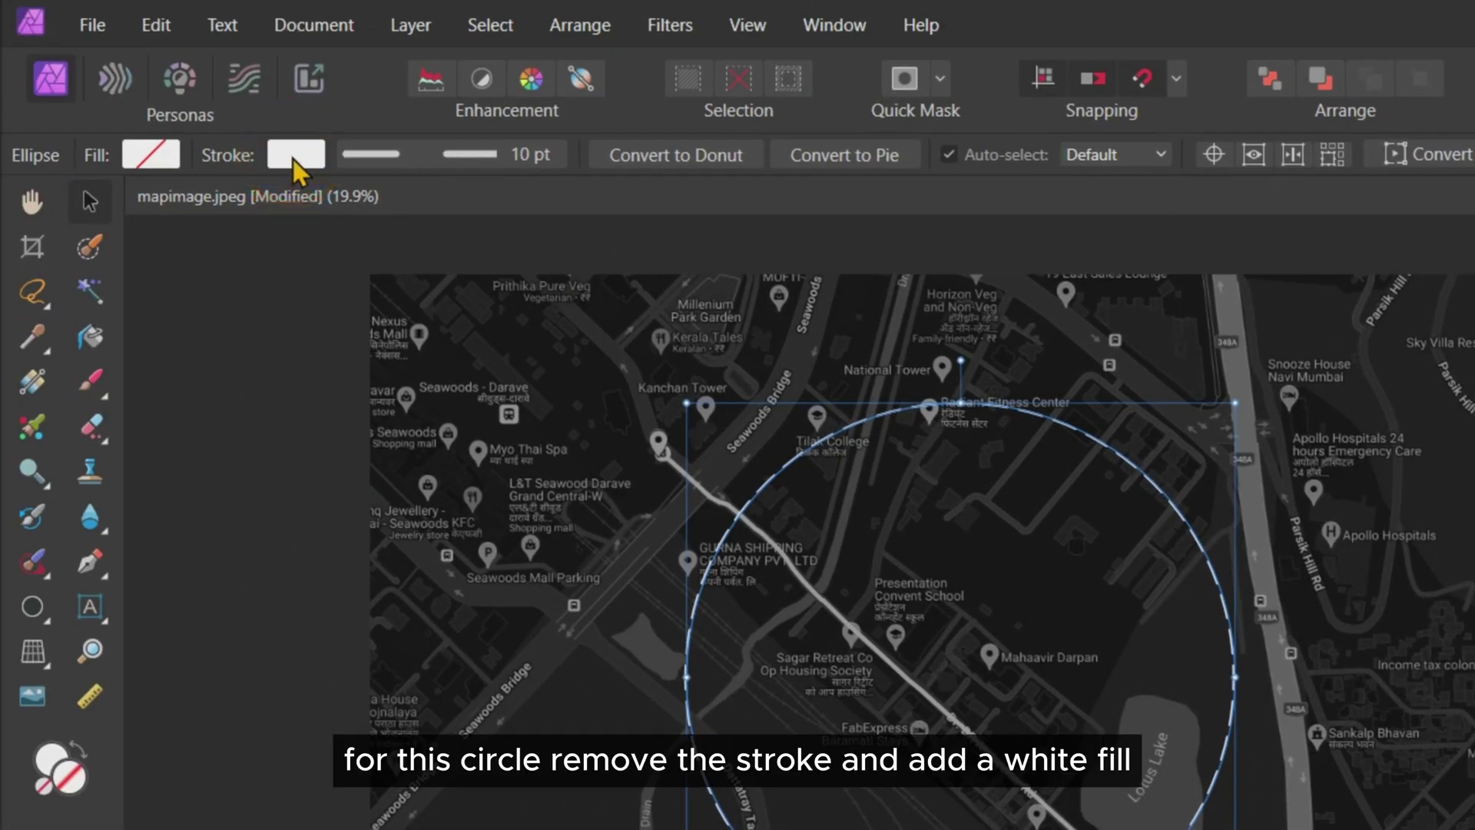
Remove the stroke from the duplicated ellipse and give it a white fill.
{"action": "left_click", "coordinate": [293, 159]}
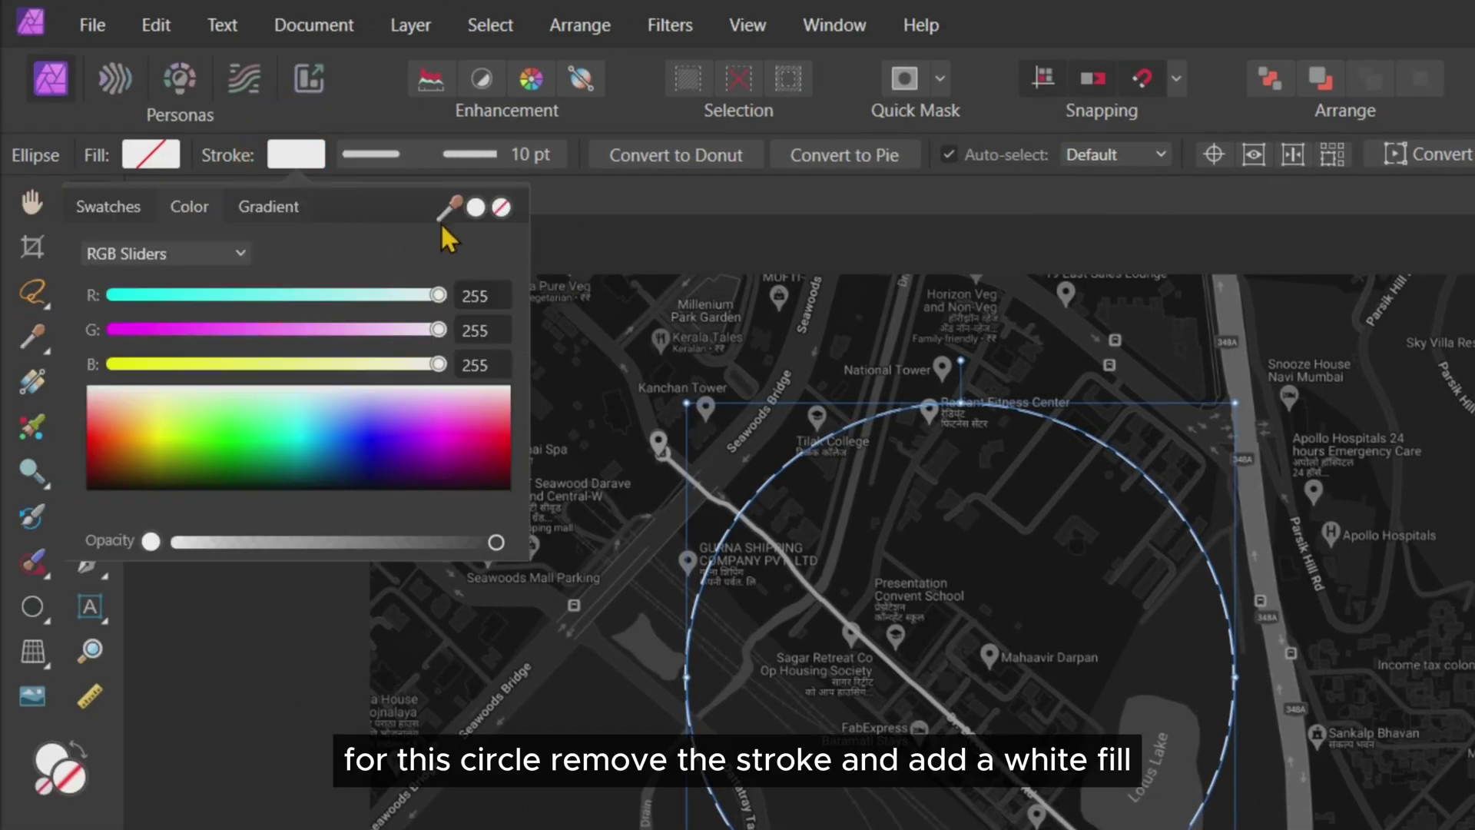
{"action": "left_click", "coordinate": [500, 207]}
{"action": "left_click", "coordinate": [606, 198]}
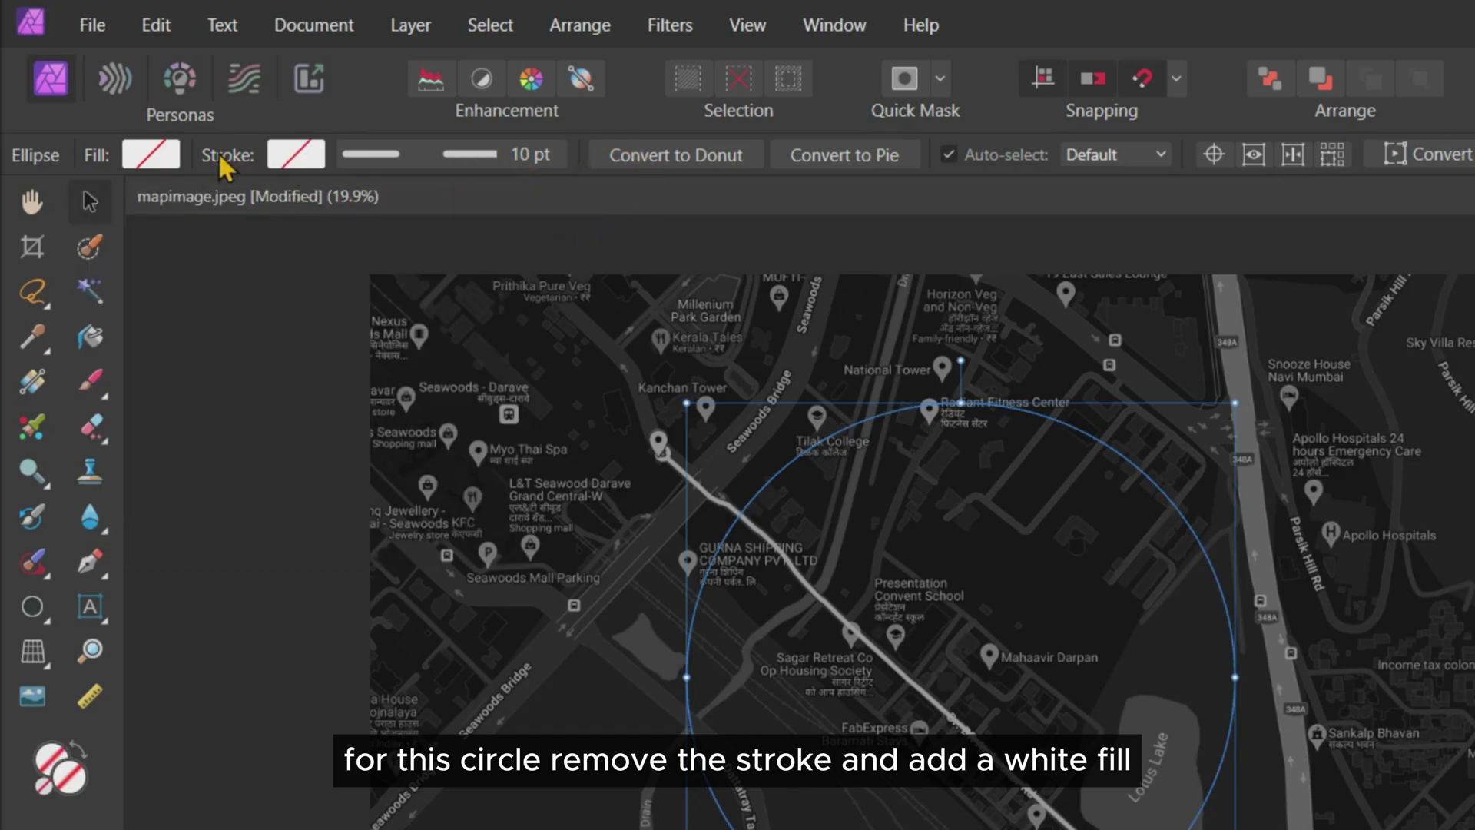
{"action": "left_click", "coordinate": [165, 157]}
{"action": "left_click_drag", "start_coordinate": [50, 407], "coordinate": [16, 381]}
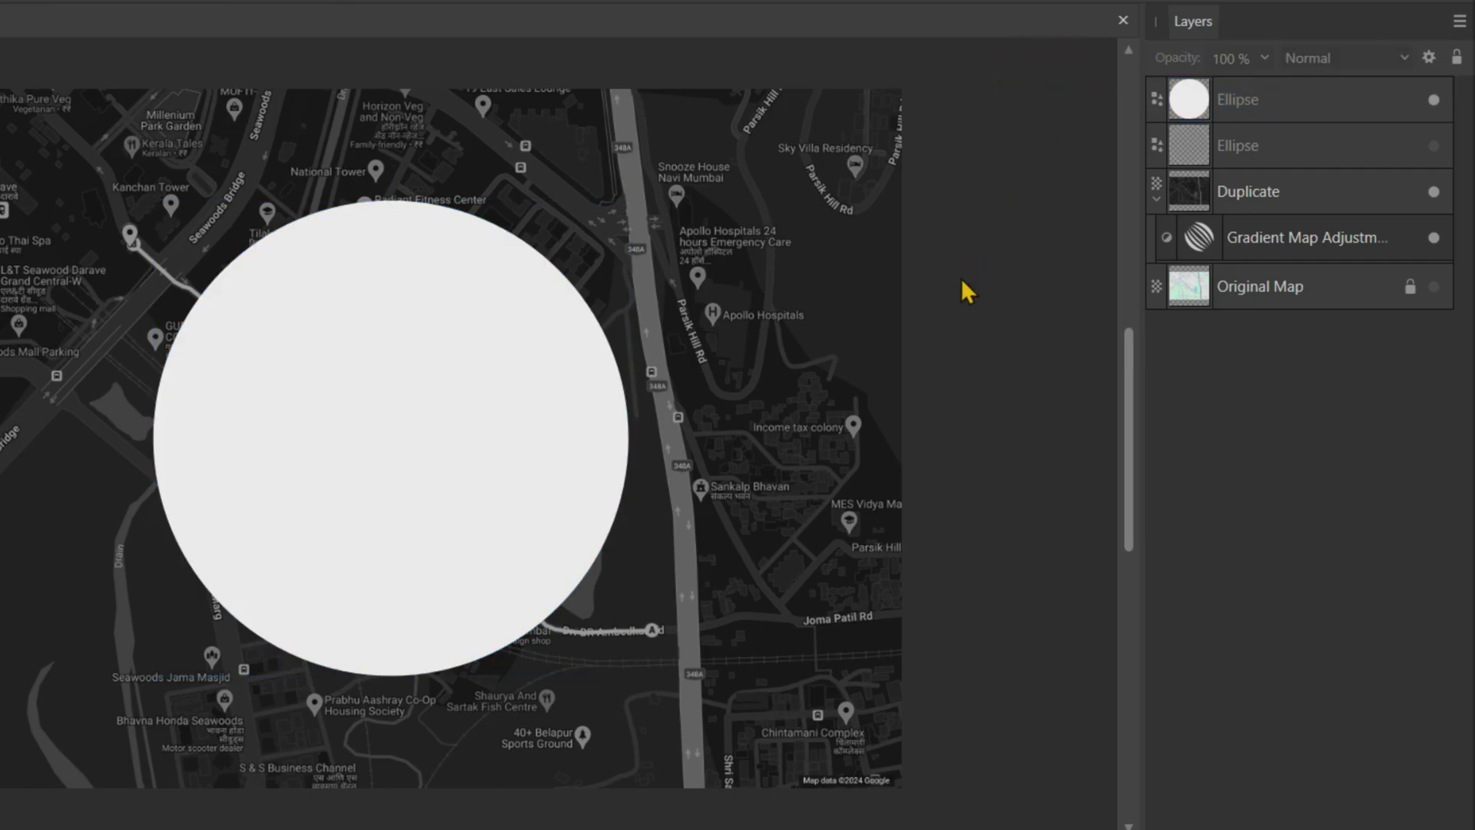
Using the white circle's outline as a selection, copy that area of the Duplicate map to a new layer with the white circle hidden.
{"action": "left_click", "coordinate": [1191, 100], "text": "ctrl"}
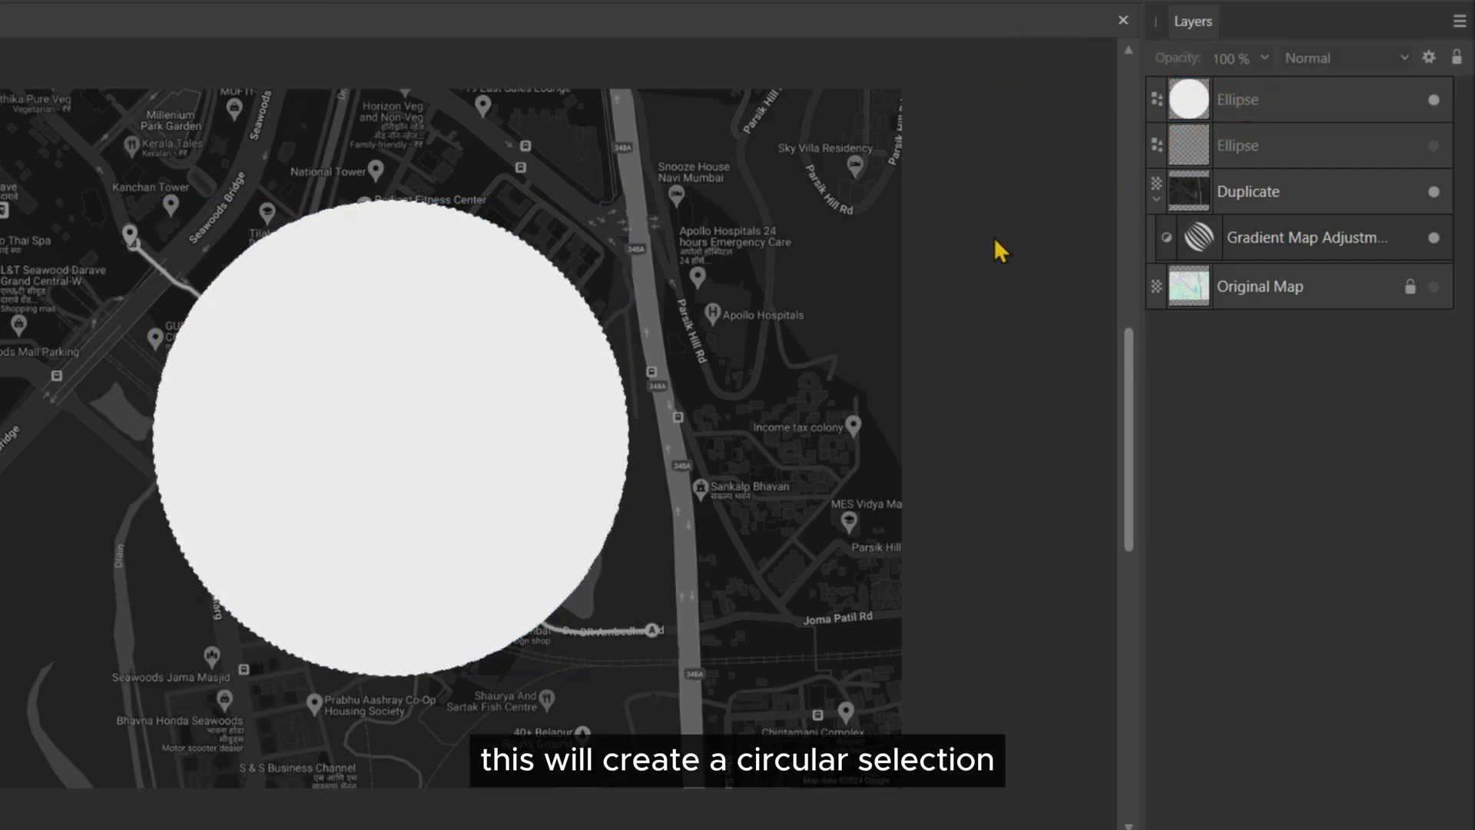
{"action": "left_click", "coordinate": [1236, 193]}
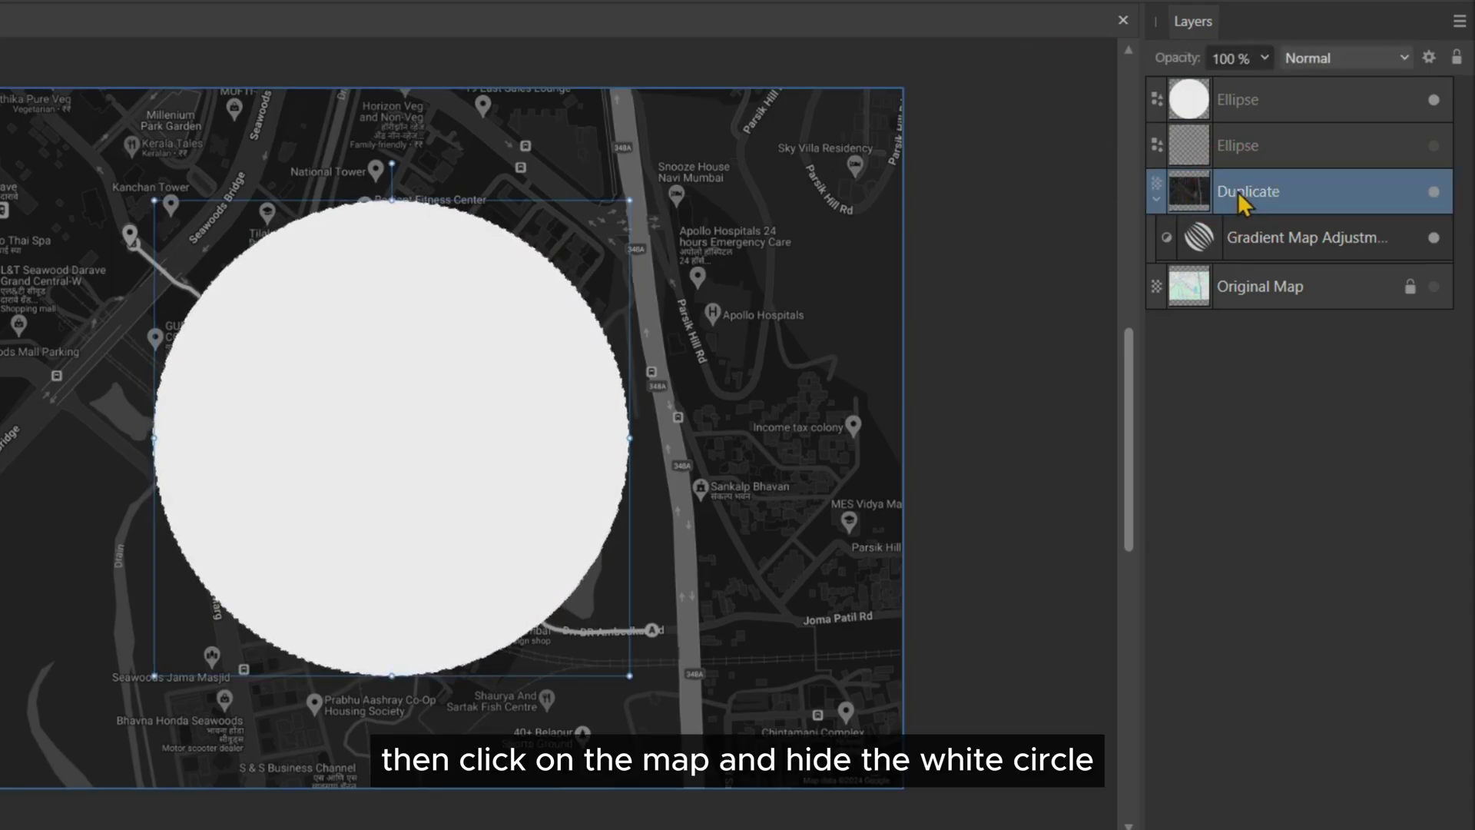
{"action": "left_click", "coordinate": [1434, 102]}
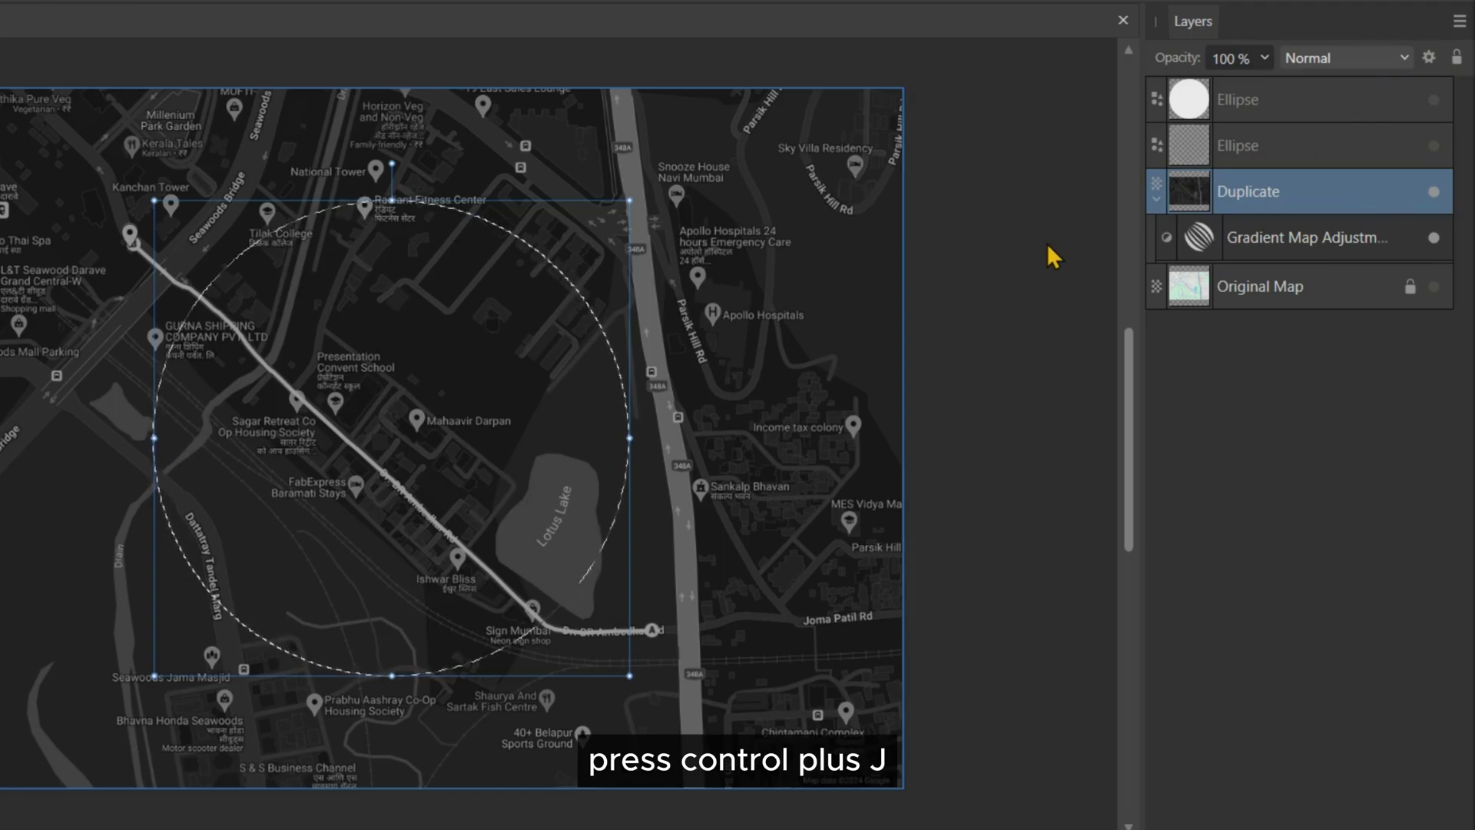
{"action": "key", "text": "ctrl+j"}
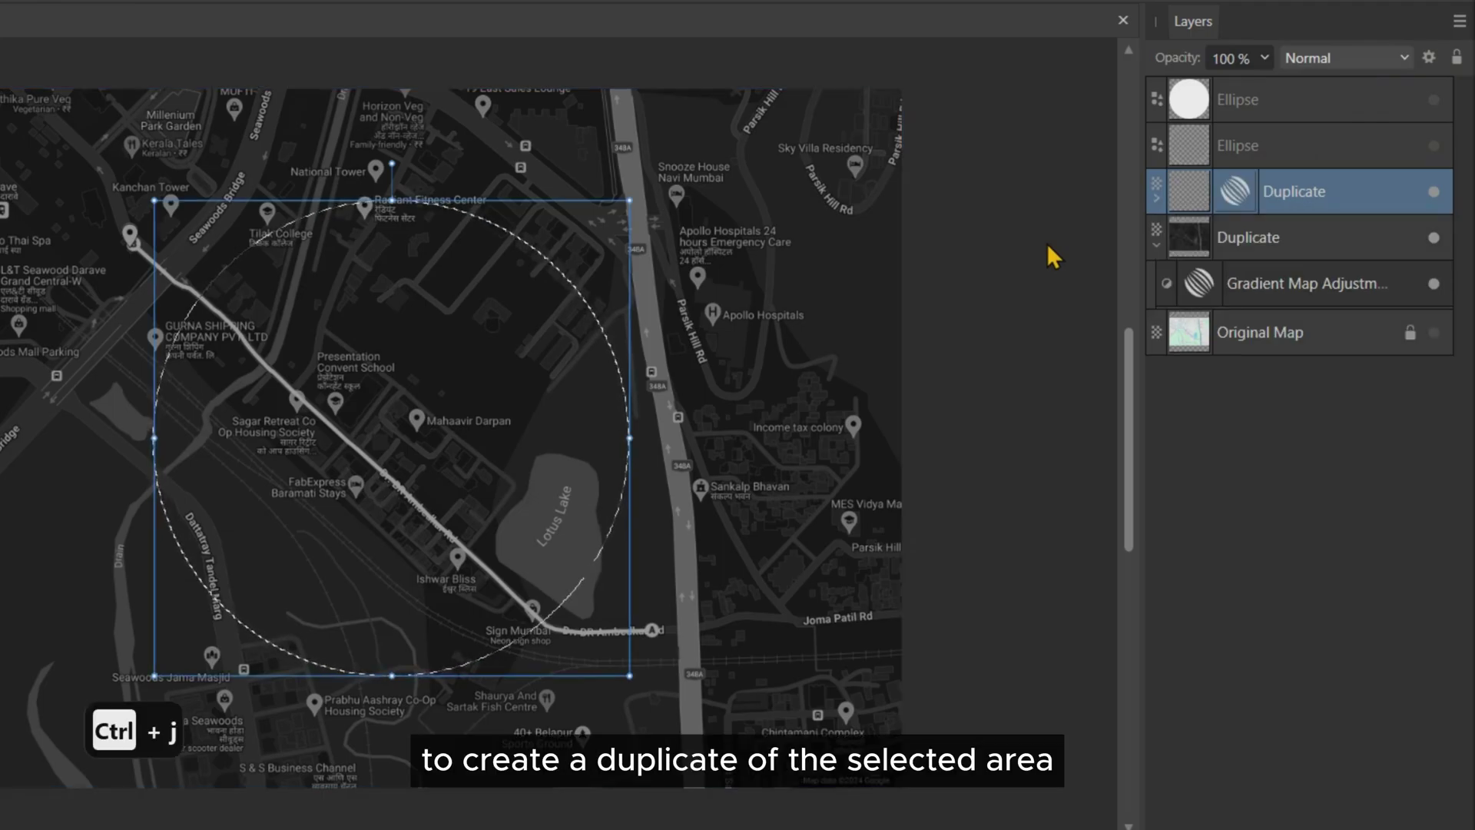
Check the circular map copy by temporarily hiding the full Duplicate map, and clear the selection.
{"action": "left_click", "coordinate": [1156, 198]}
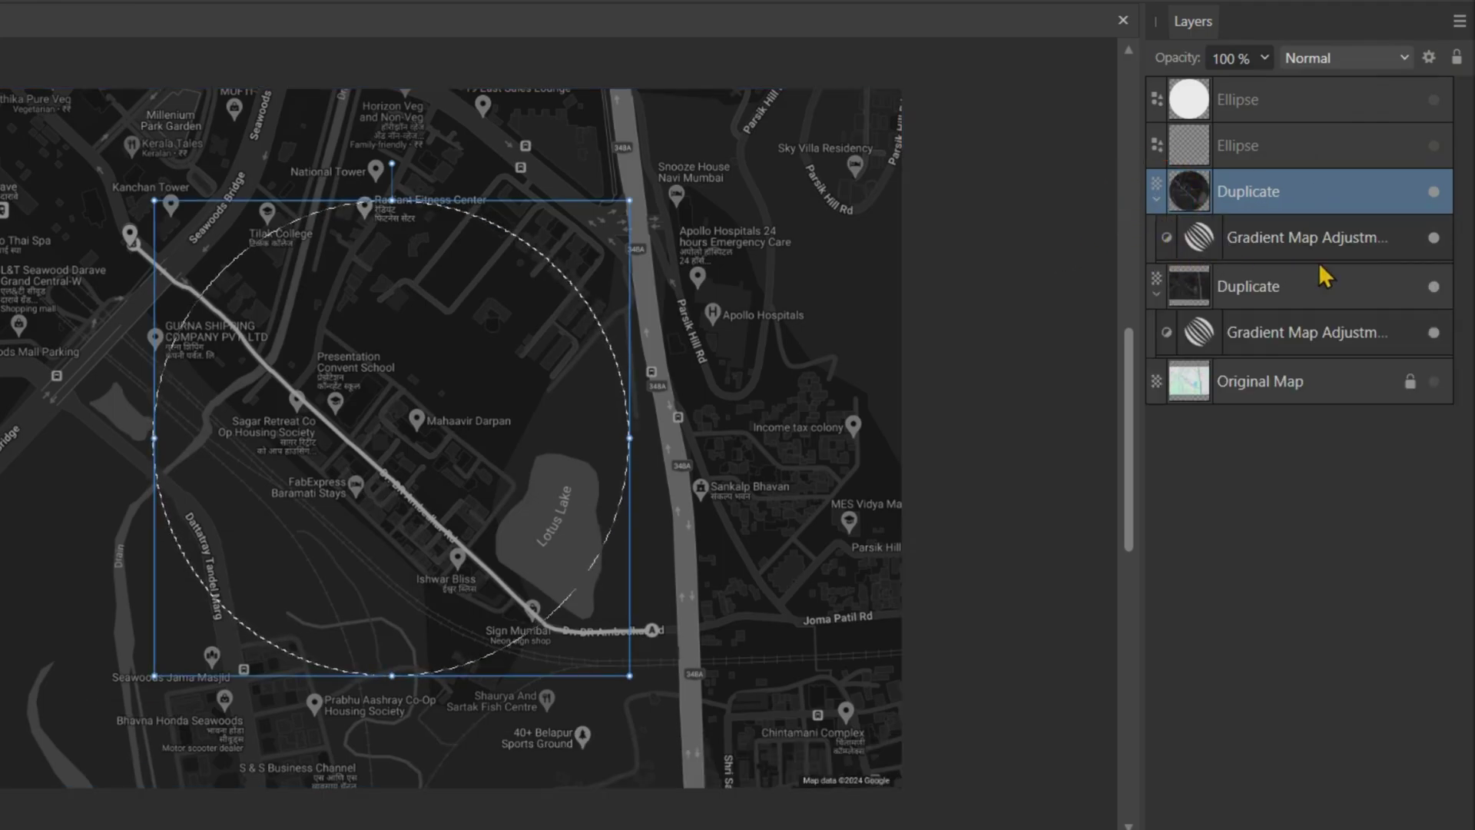
{"action": "left_click", "coordinate": [1435, 287]}
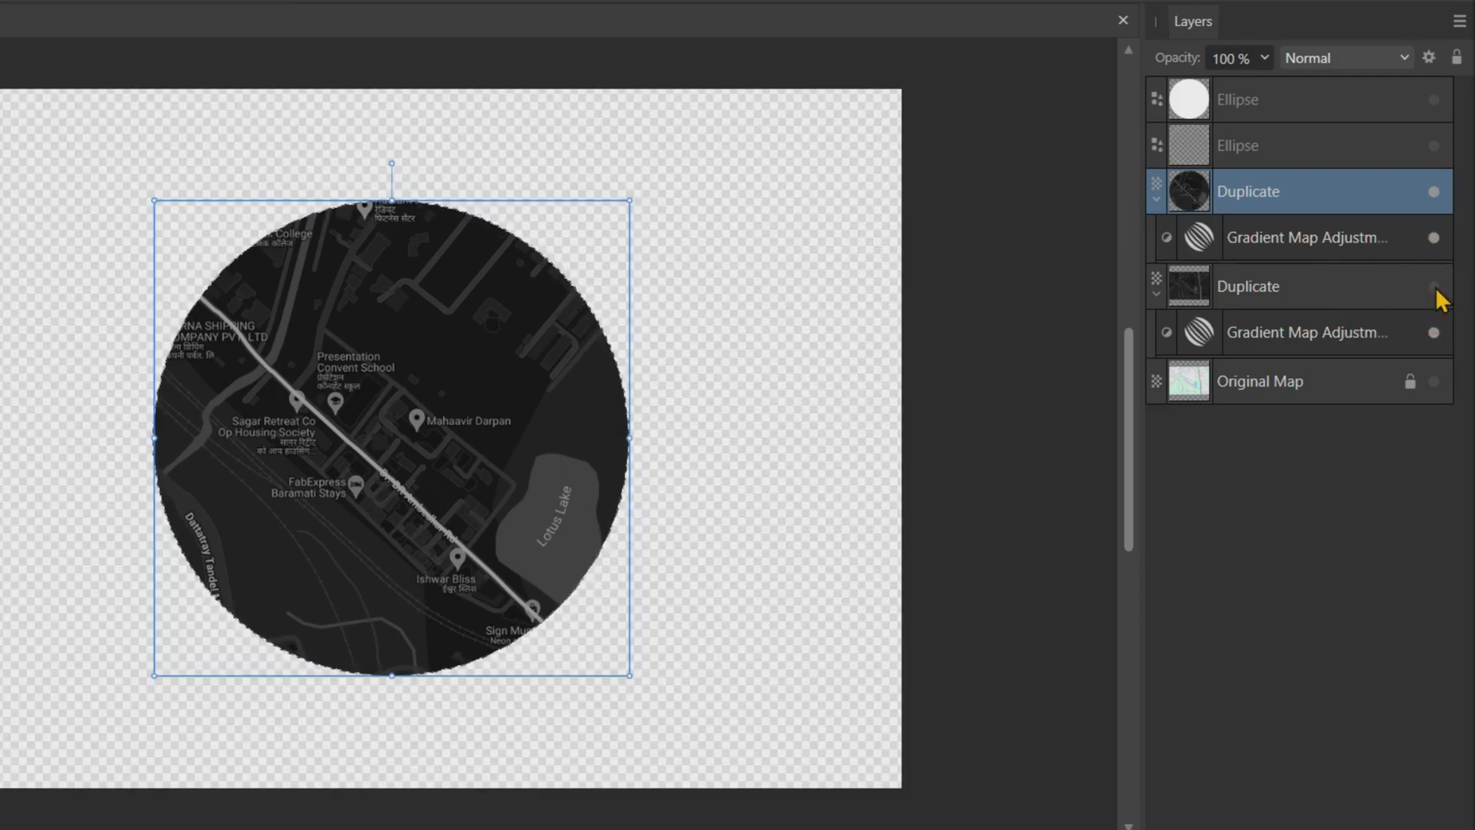
{"action": "left_click", "coordinate": [1434, 288]}
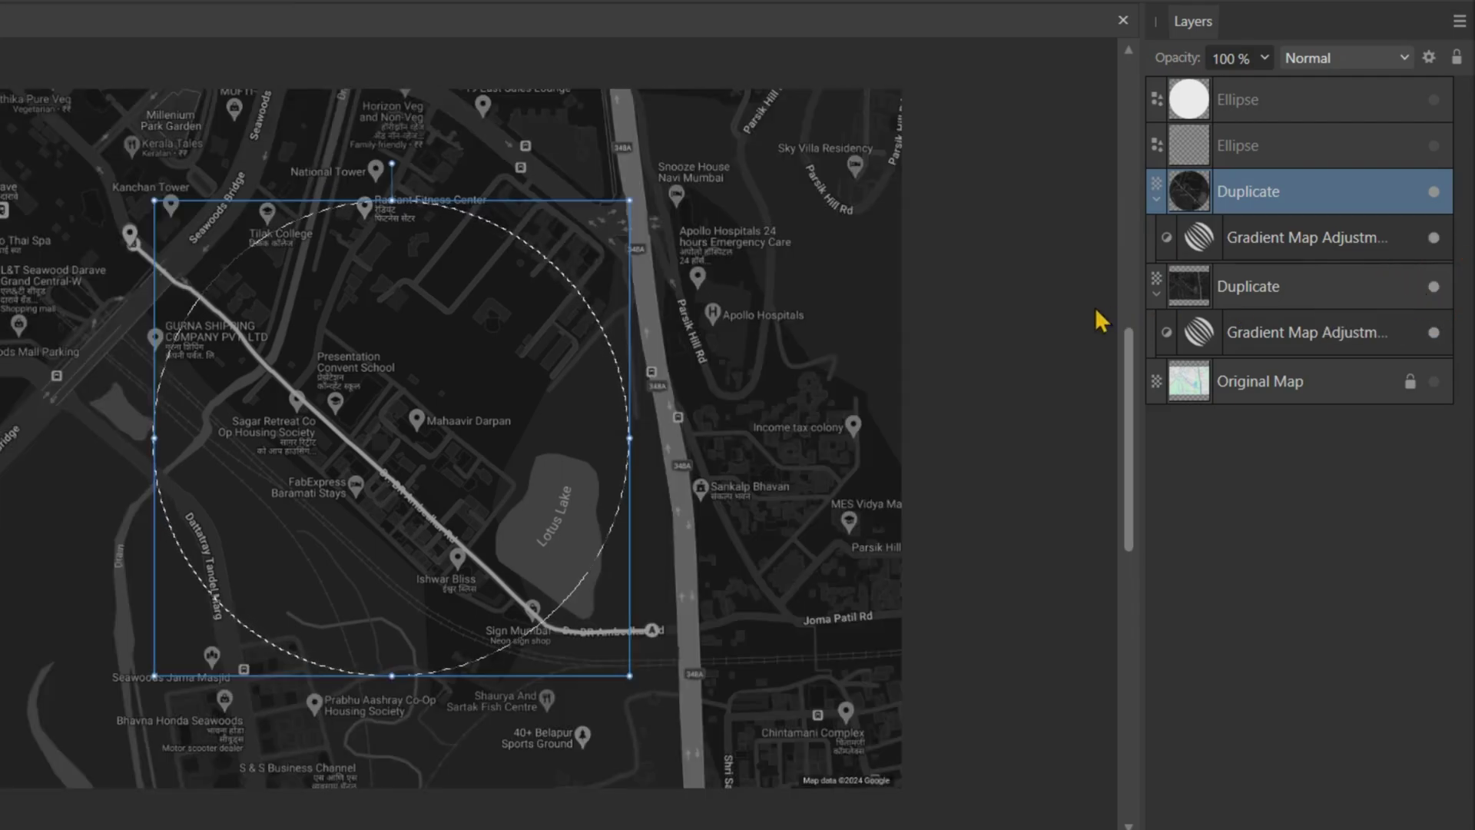
{"action": "key", "text": "ctrl+d"}
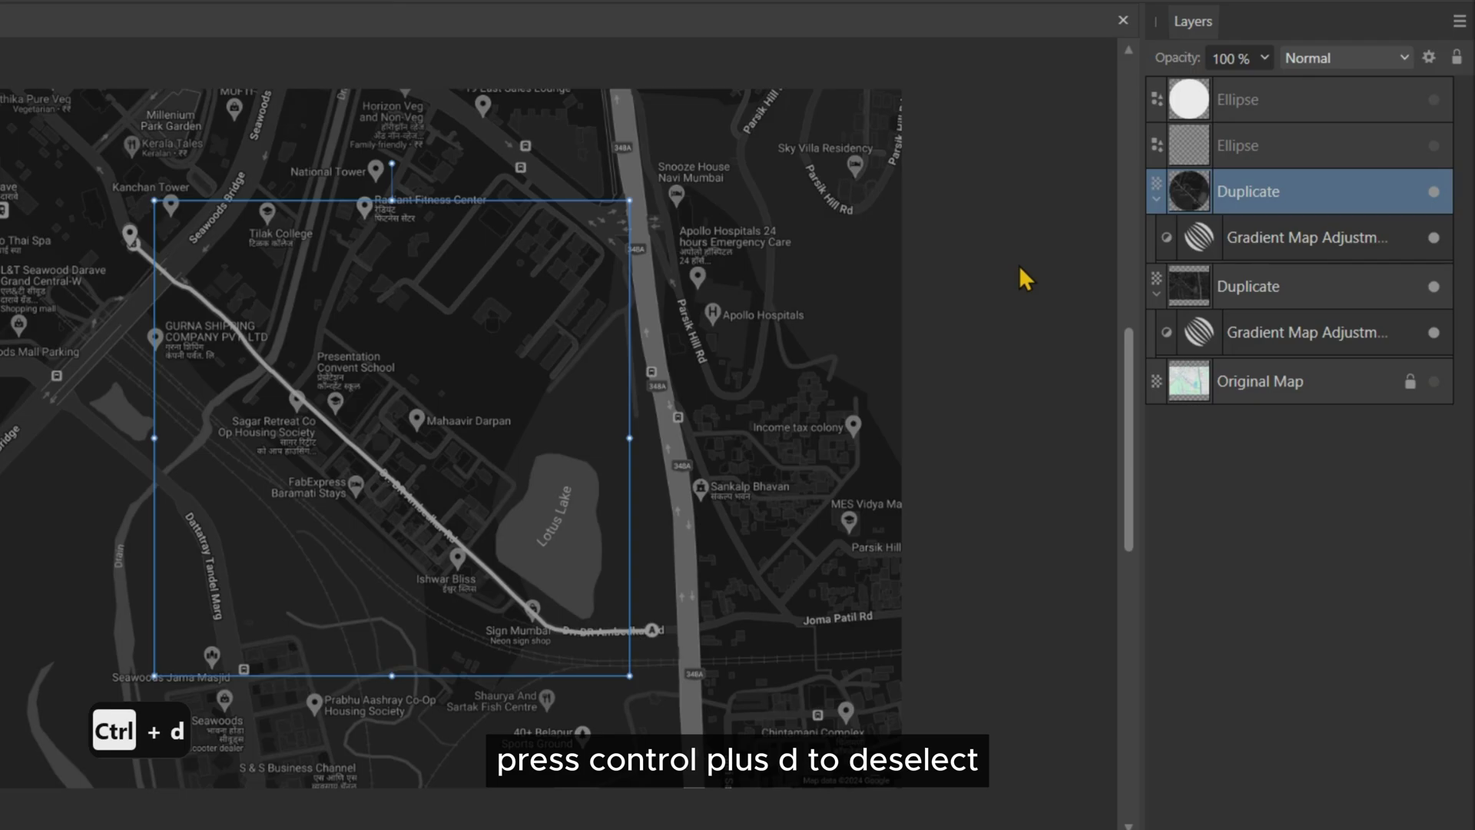
Rename the circular copy's layer as Circle Map.
{"action": "double_click", "coordinate": [1255, 193]}
{"action": "type", "text": "Ci"}
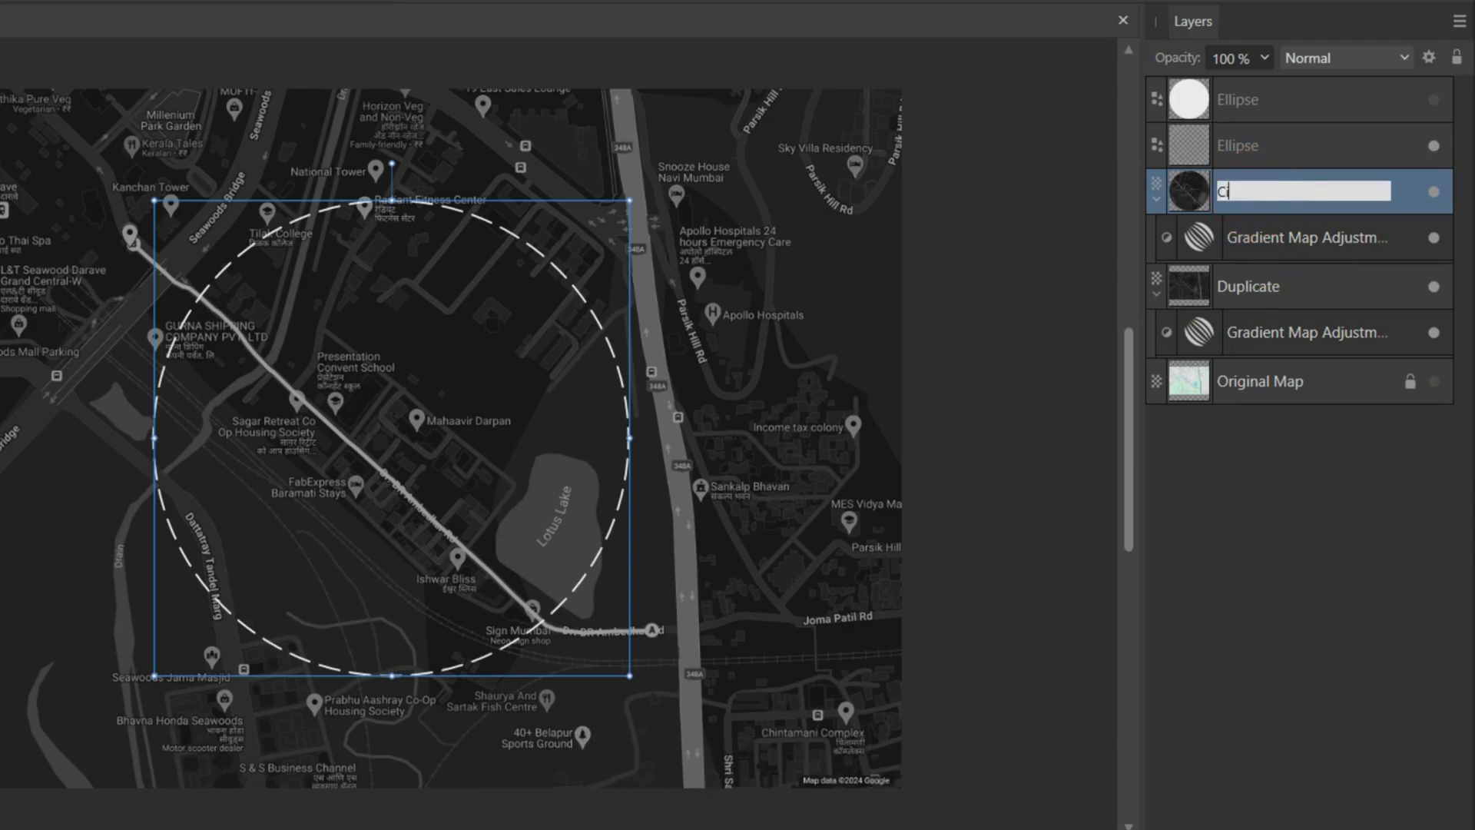
{"action": "type", "text": "rcle Map"}
{"action": "key", "text": "Return"}
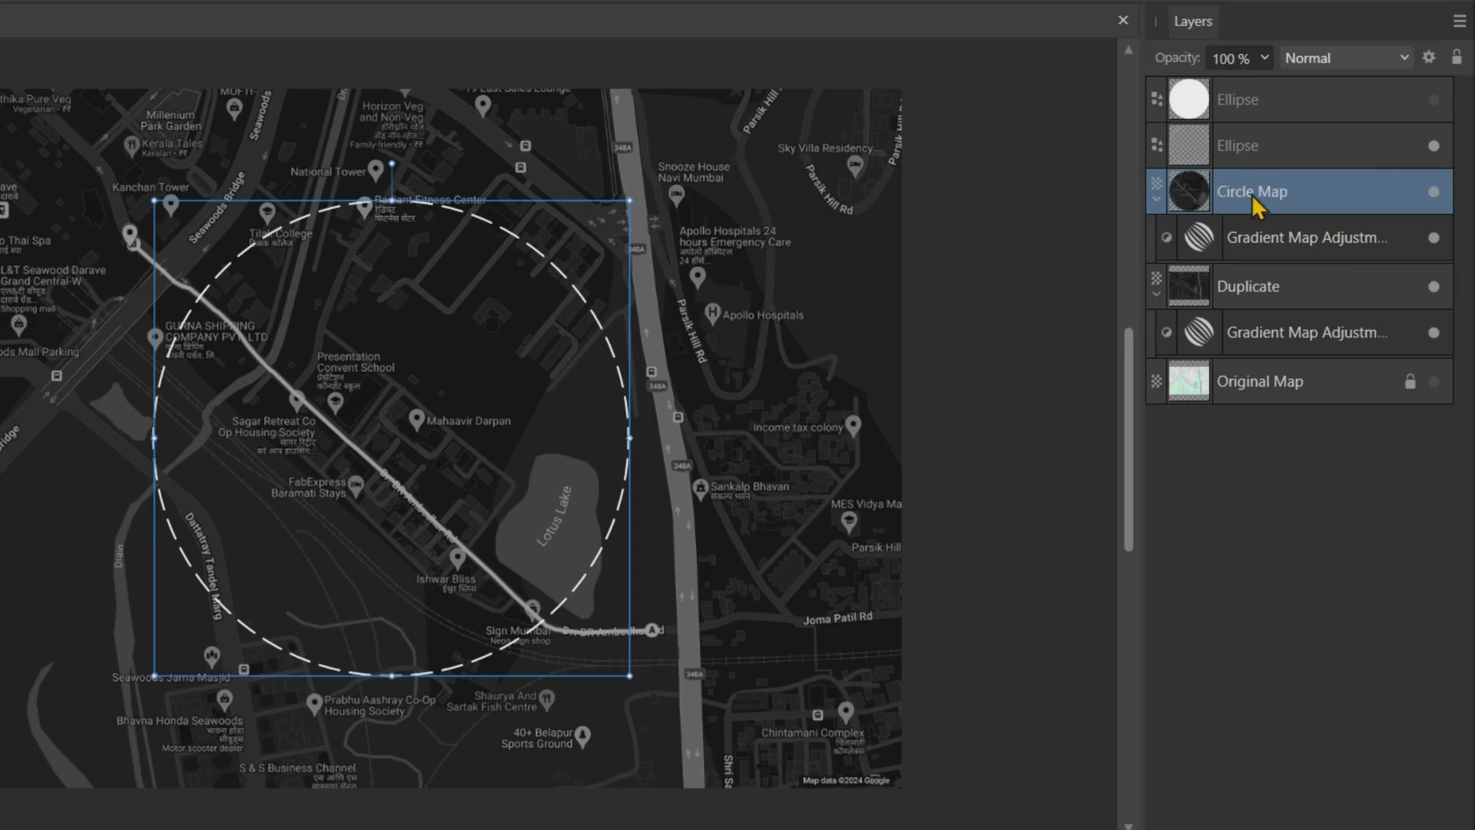
Set the opacity of the full Duplicate map layer to 30%.
{"action": "left_click", "coordinate": [1260, 292]}
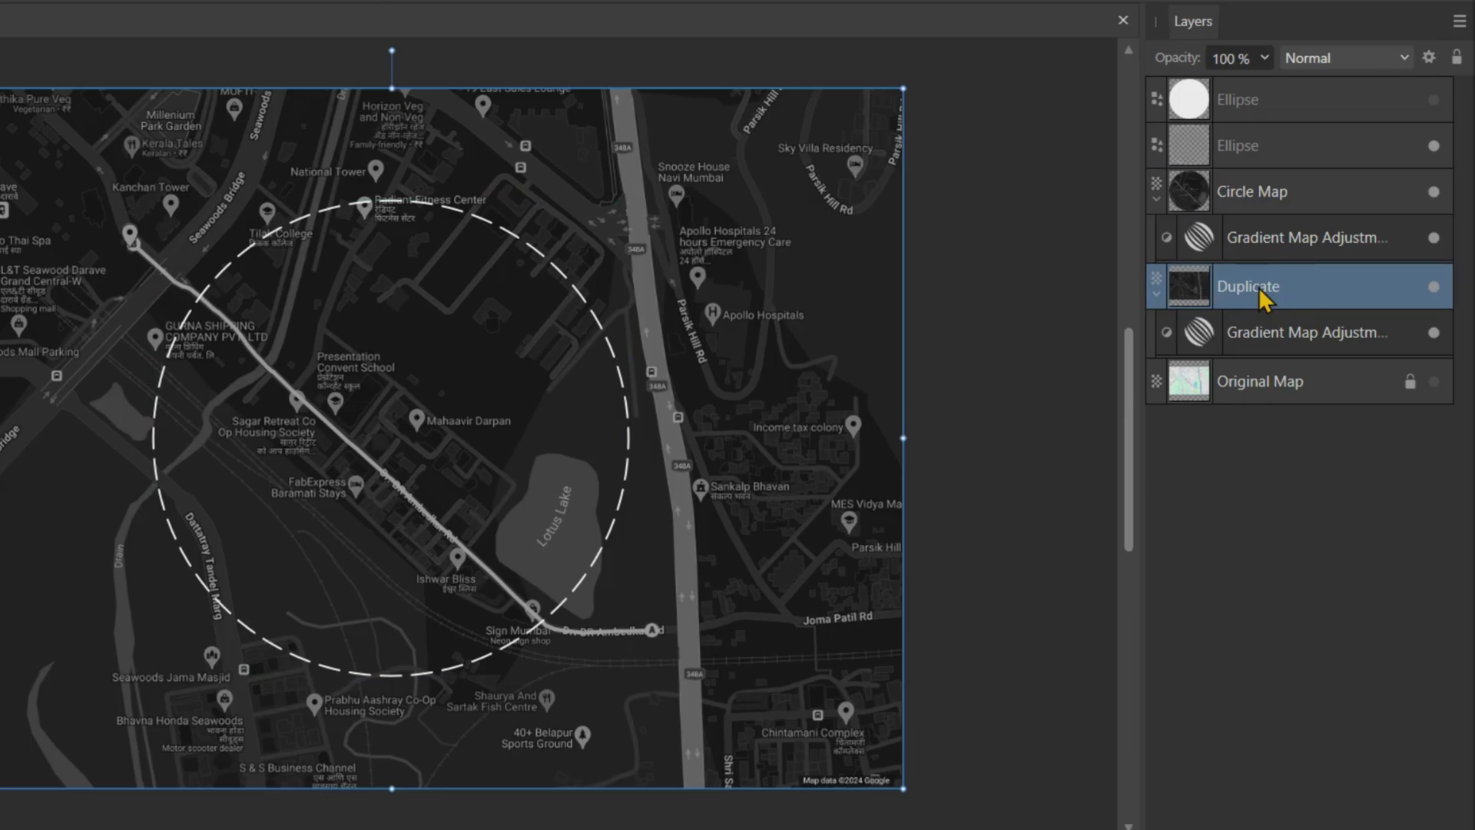
{"action": "left_click", "coordinate": [1233, 58]}
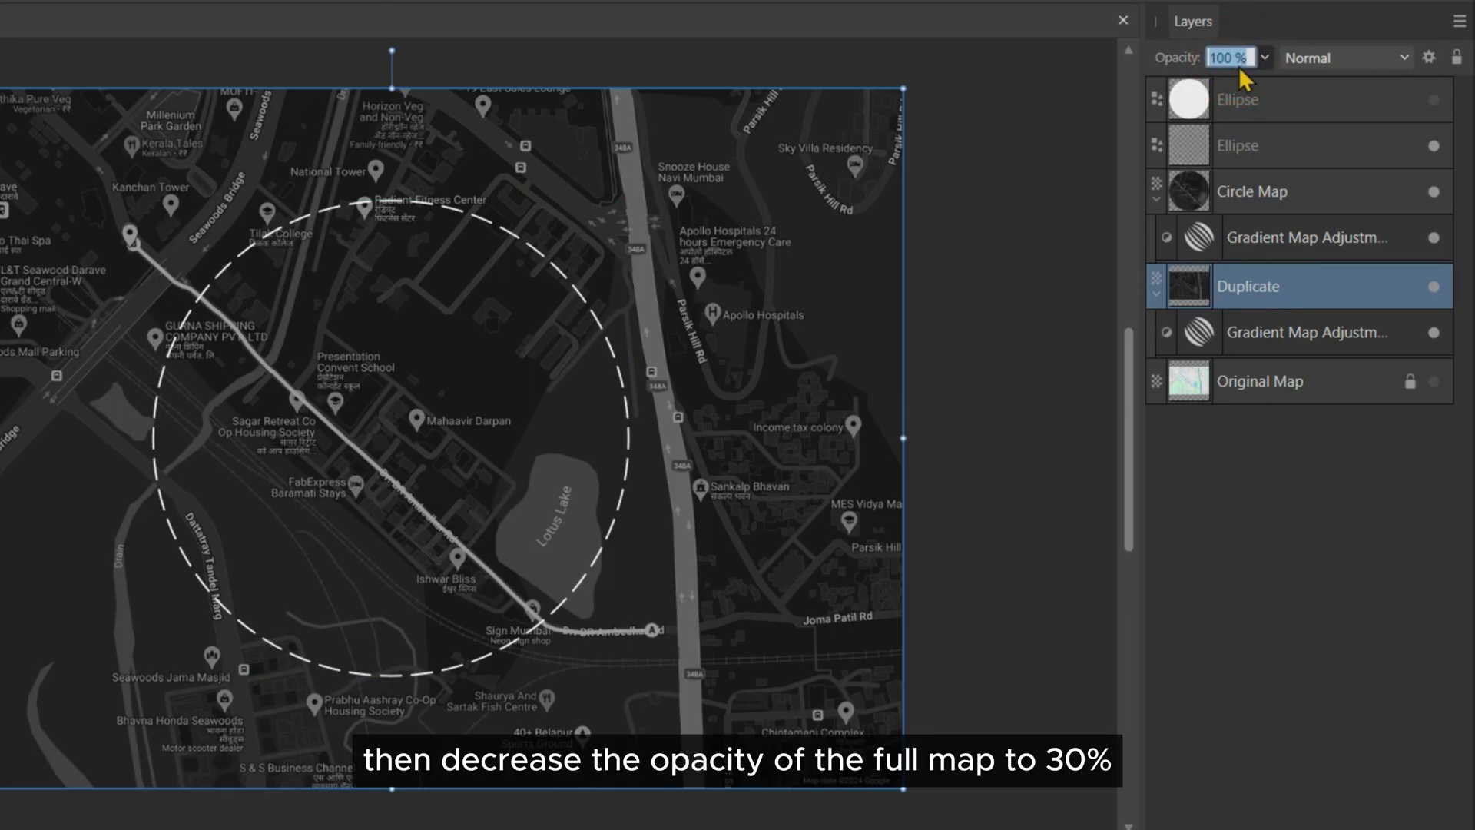
{"action": "type", "text": "30"}
{"action": "key", "text": "Return"}
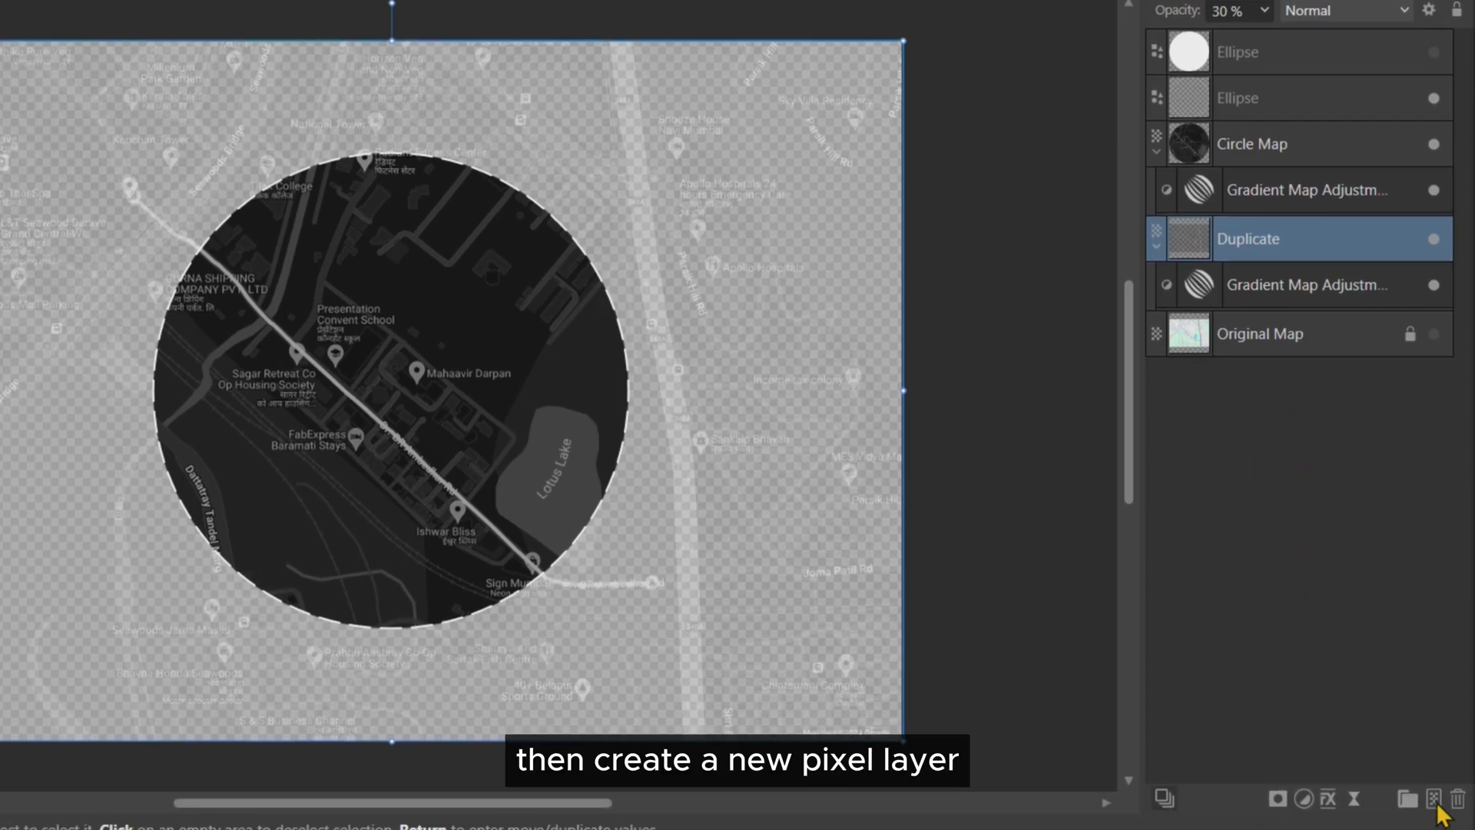
Add a new pixel layer between the Duplicate and Original Map layers and select it.
{"action": "left_click", "coordinate": [1433, 799]}
{"action": "left_click_drag", "start_coordinate": [1225, 237], "coordinate": [1191, 510]}
{"action": "left_click_drag", "start_coordinate": [1247, 328], "coordinate": [1277, 510]}
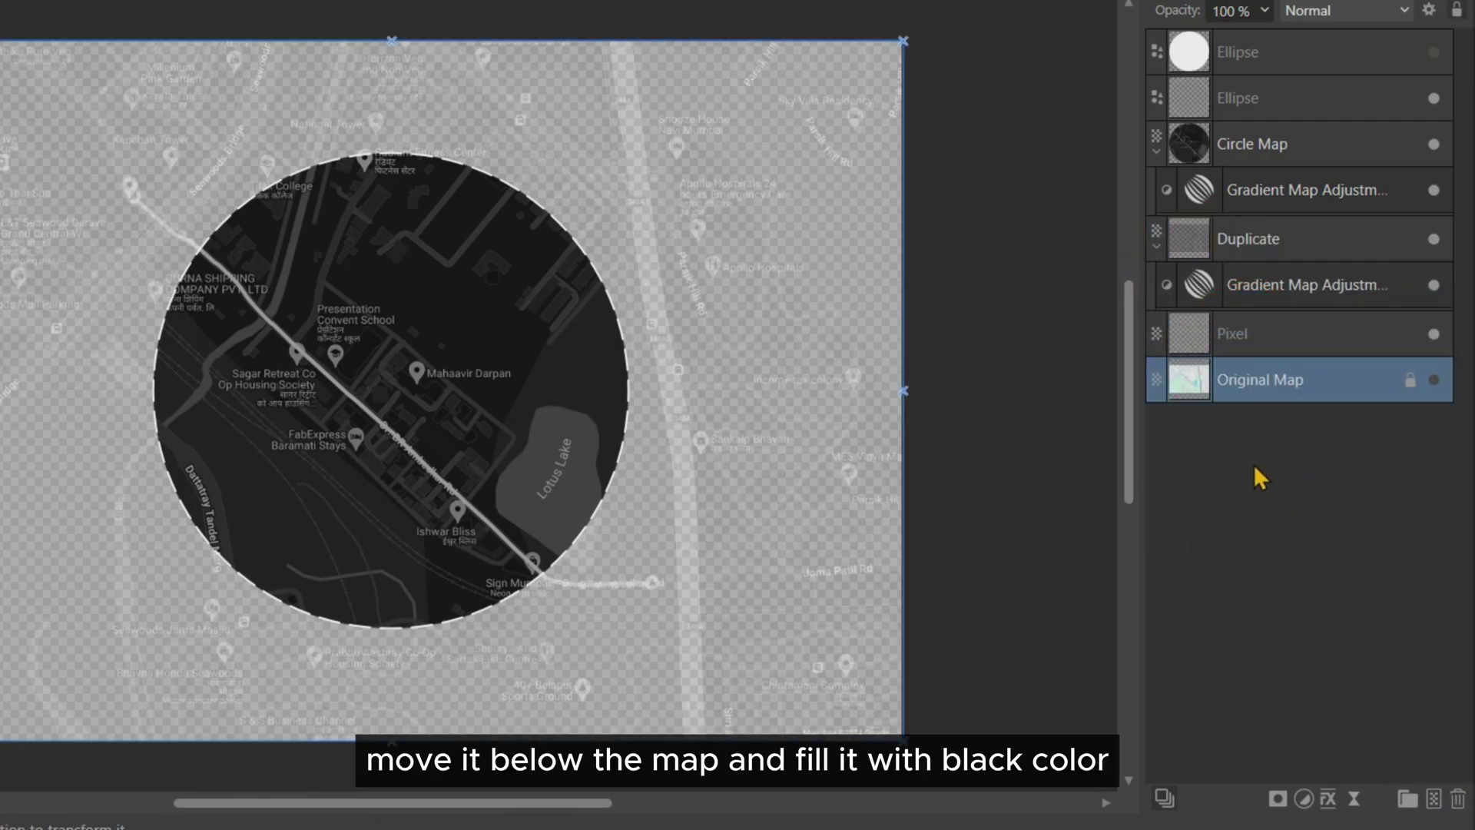
{"action": "left_click", "coordinate": [1191, 335]}
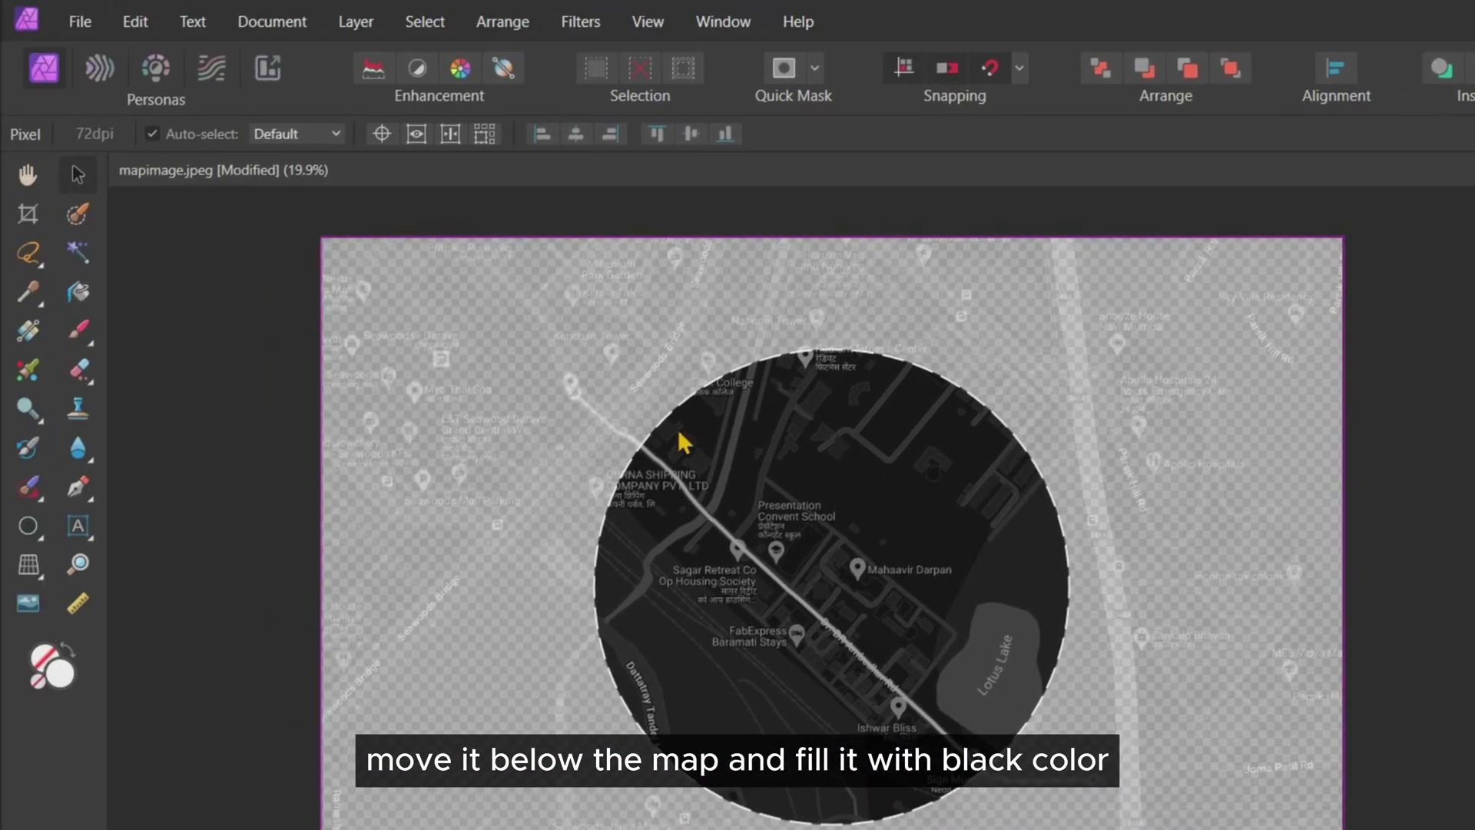
Fill the new pixel layer beneath the Duplicate map with a custom black color at 100% opacity.
{"action": "left_click", "coordinate": [138, 21]}
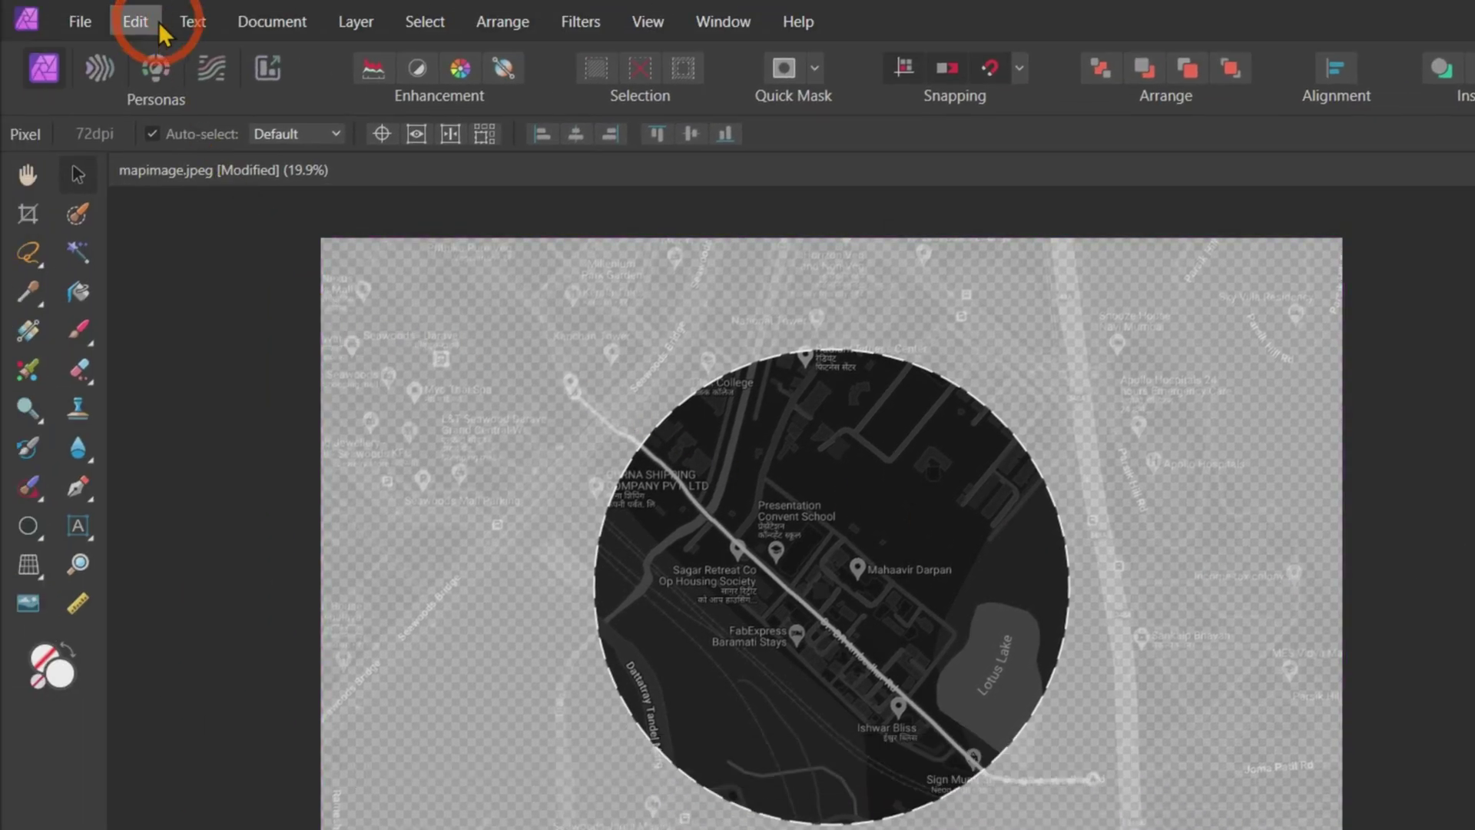
{"action": "left_click", "coordinate": [215, 329]}
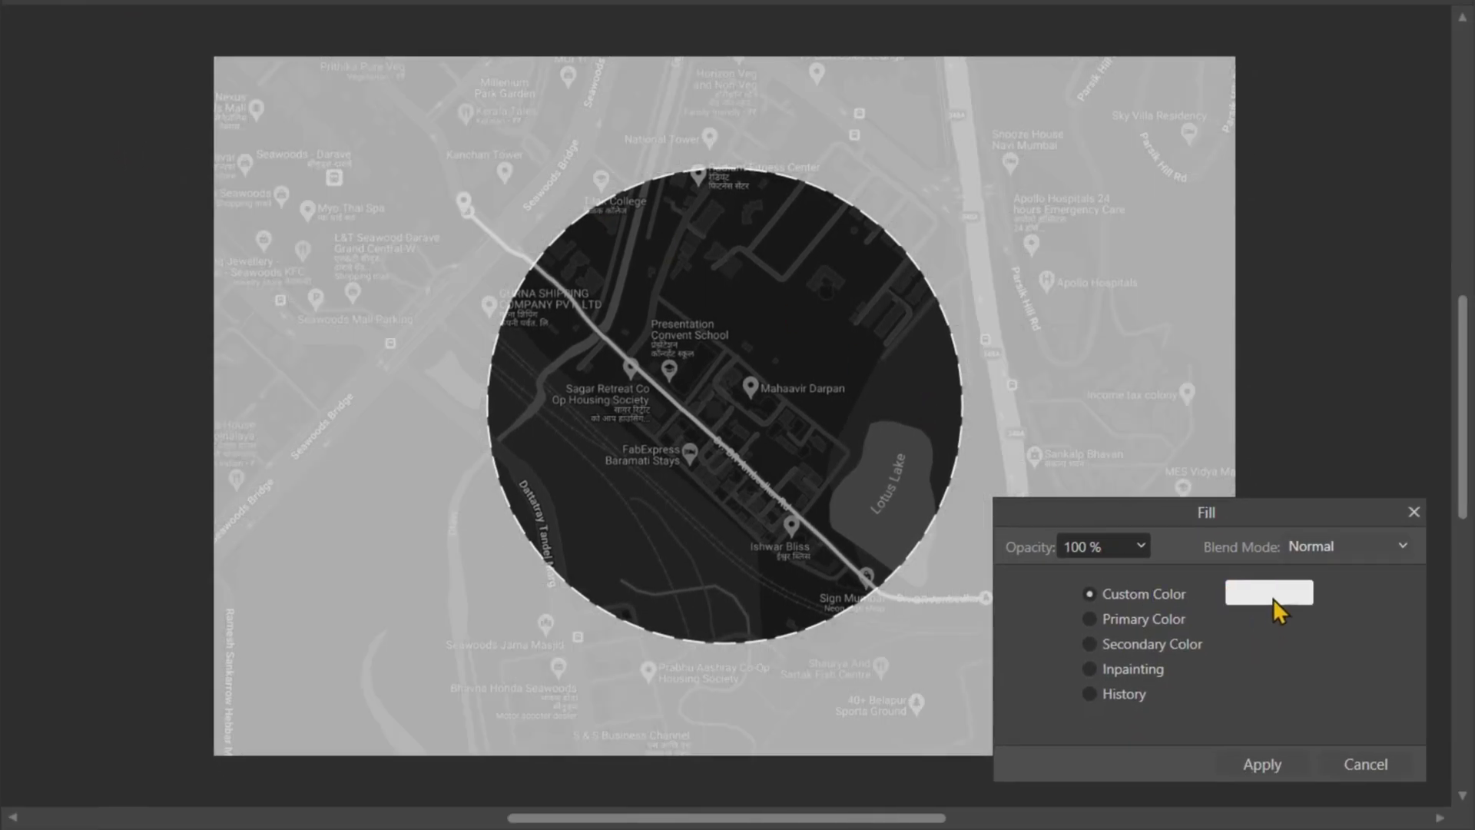
{"action": "left_click", "coordinate": [1274, 596]}
{"action": "left_click_drag", "start_coordinate": [1150, 459], "coordinate": [1065, 543]}
{"action": "left_click", "coordinate": [1344, 707]}
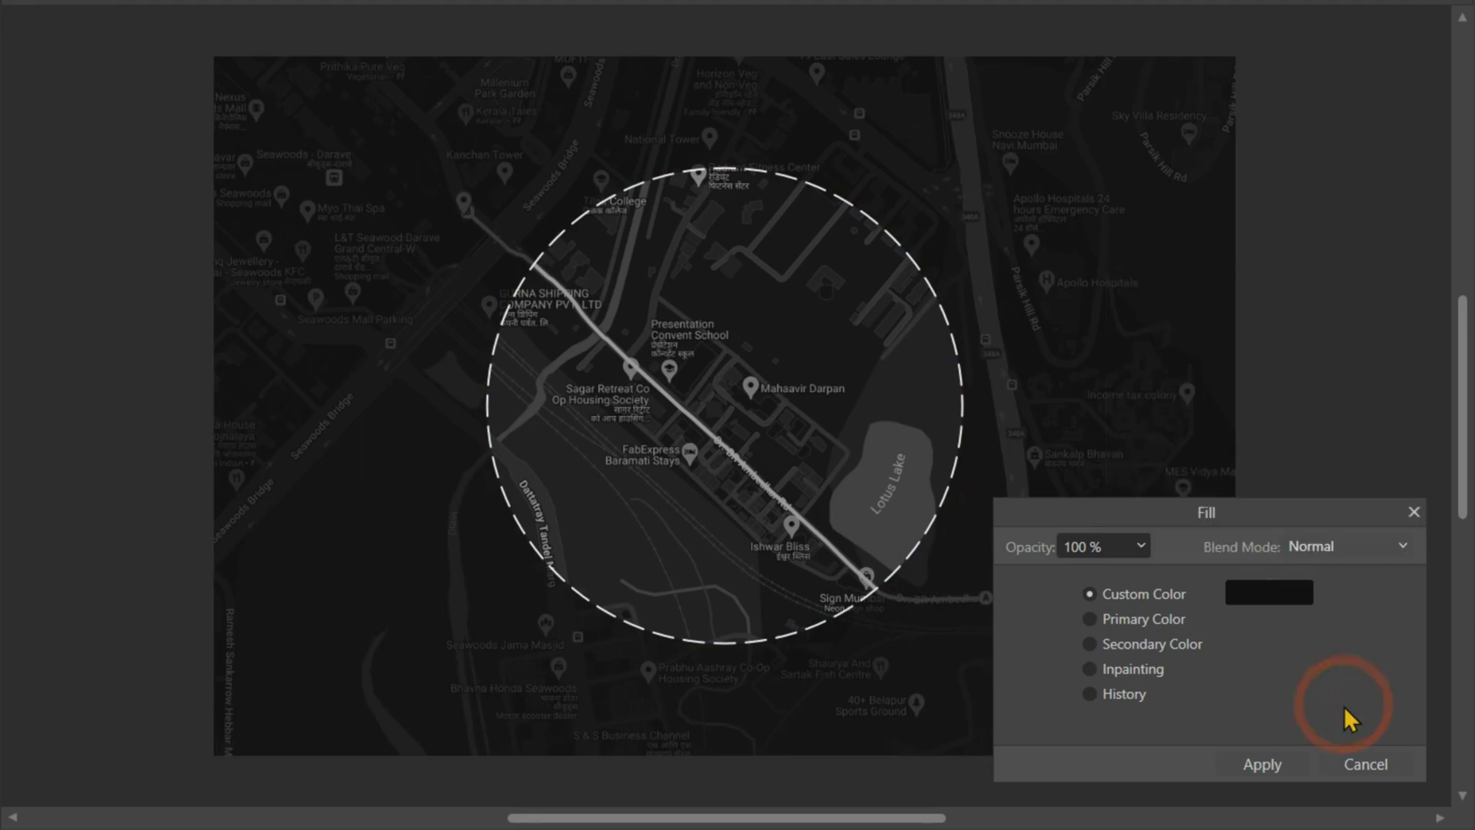
{"action": "left_click", "coordinate": [1262, 764]}
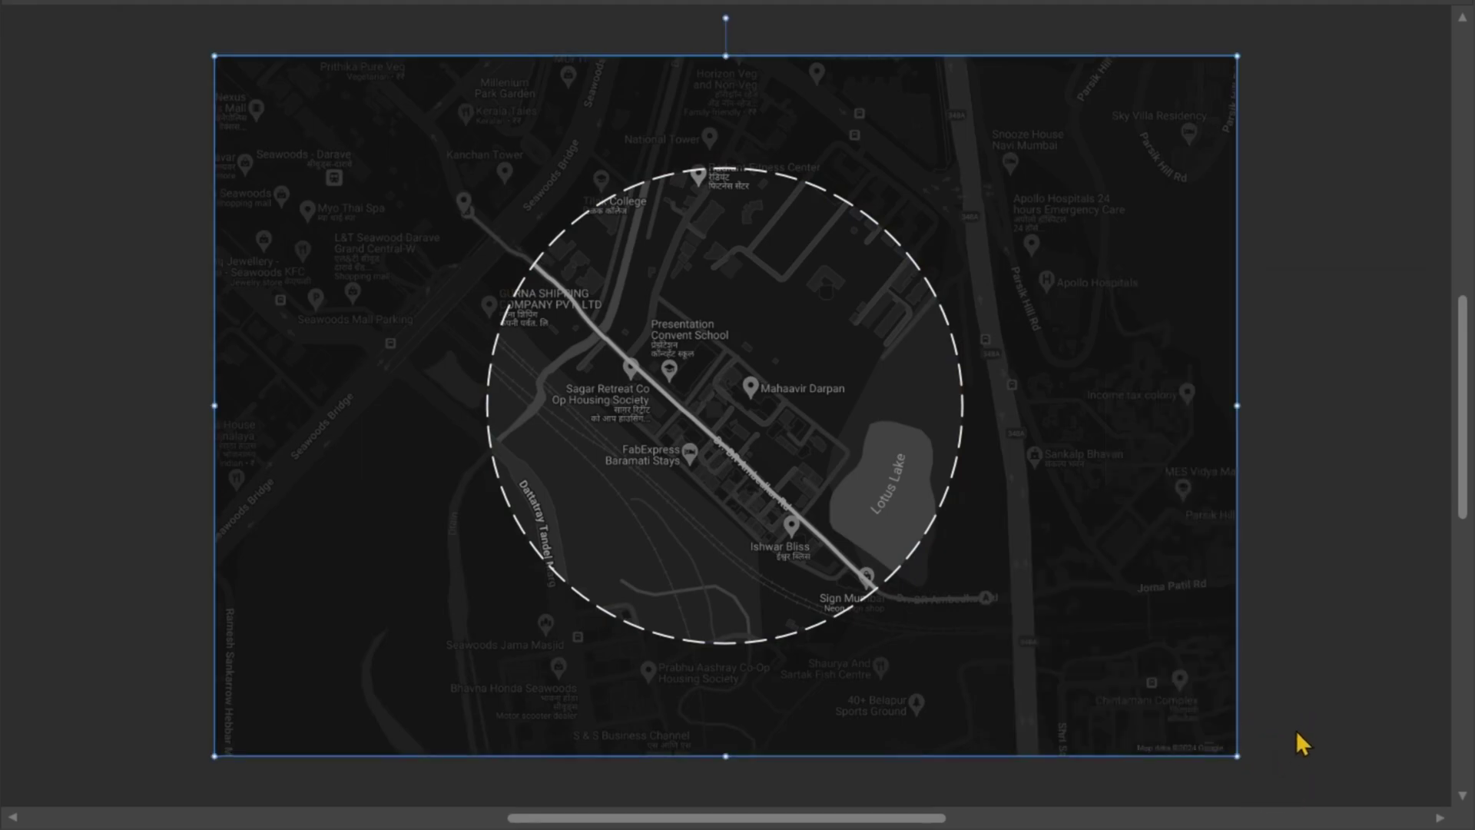
Set the opacity of the dashed circle's Ellipse layer to 65% and clear the selection.
{"action": "left_click", "coordinate": [1335, 365]}
{"action": "left_click", "coordinate": [1282, 143]}
{"action": "left_click", "coordinate": [1242, 53]}
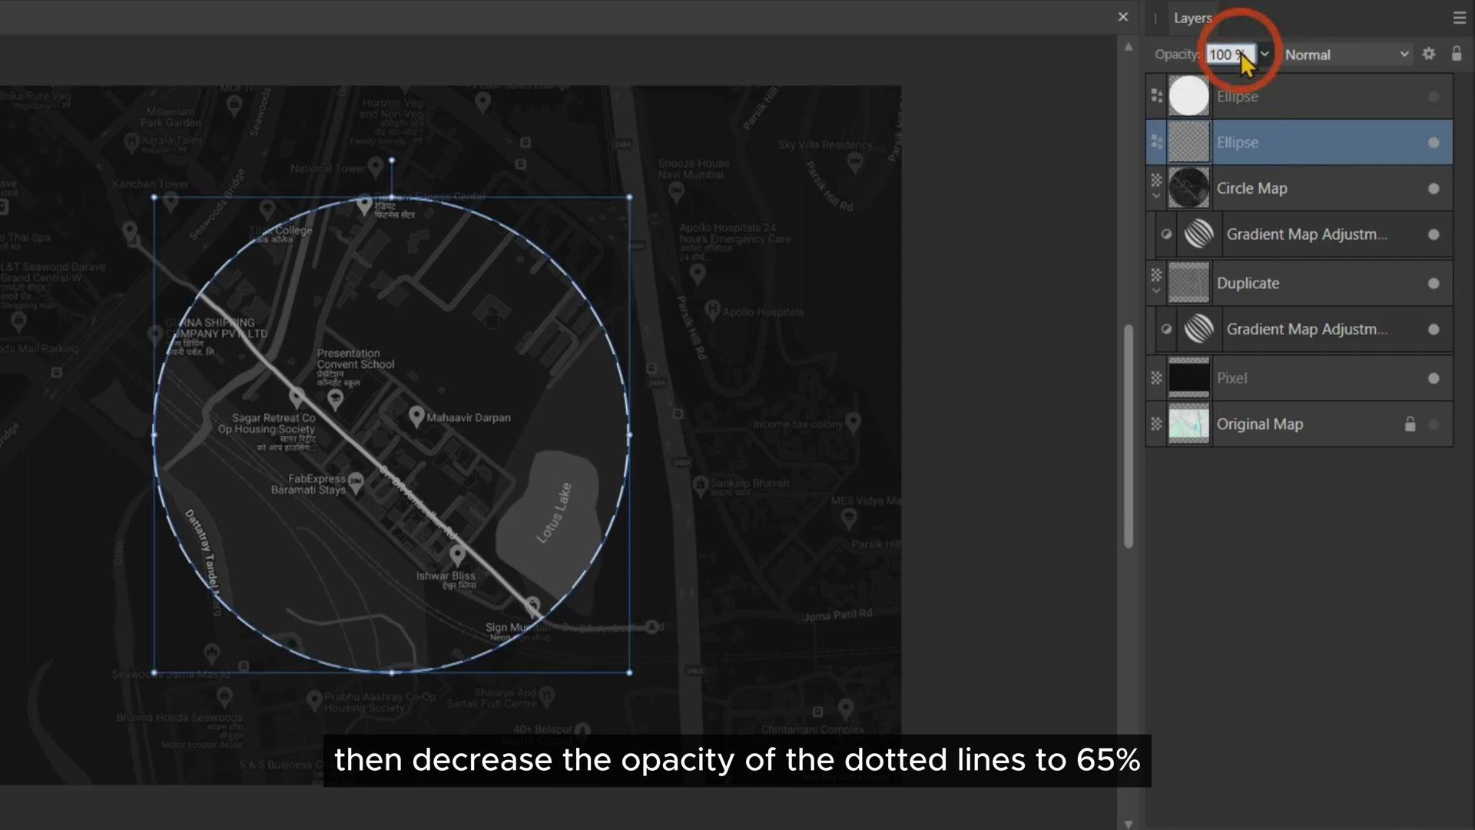
{"action": "type", "text": "65"}
{"action": "key", "text": "Return"}
{"action": "left_click", "coordinate": [1024, 223]}
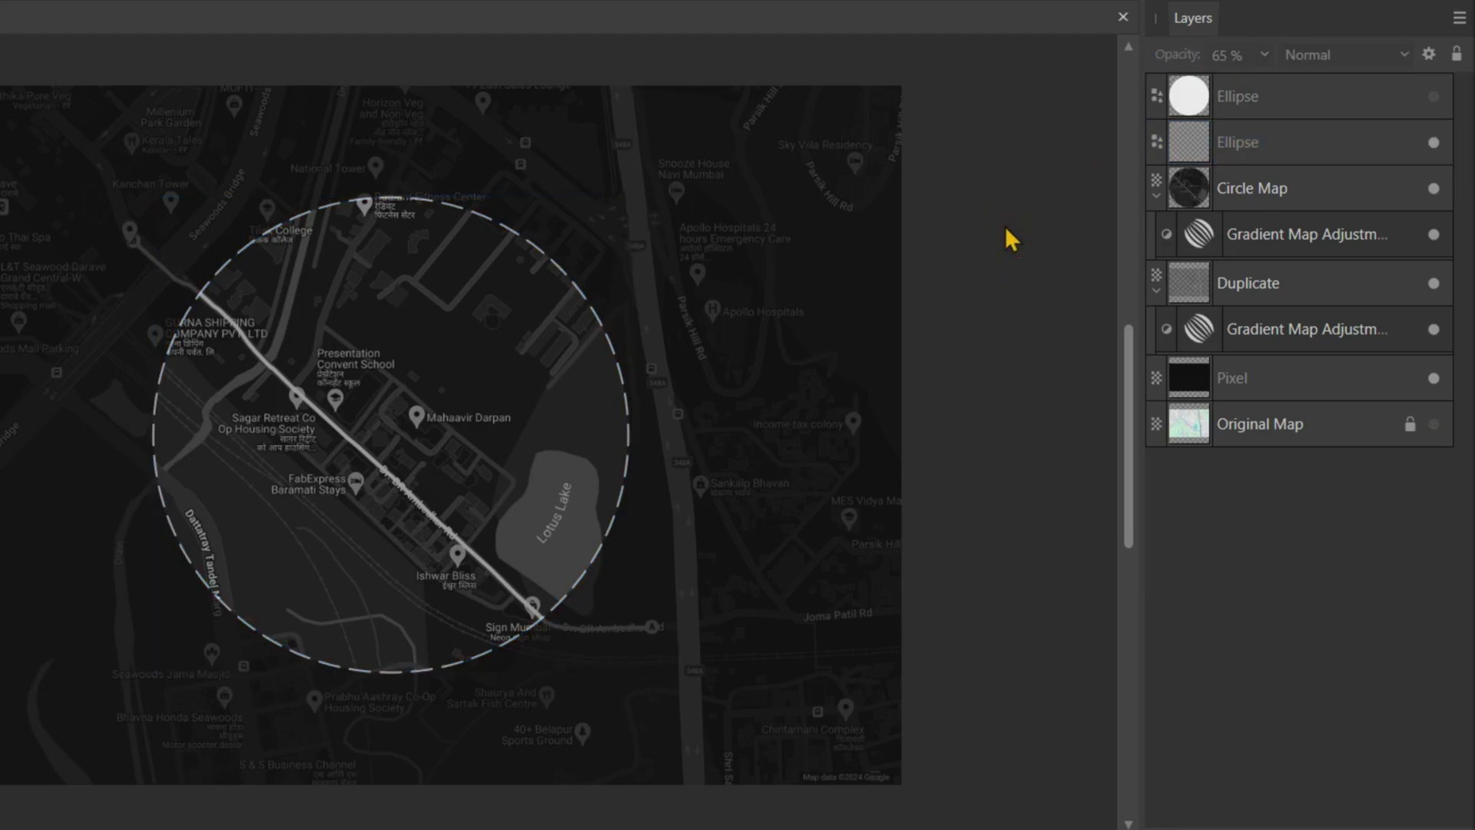
Add a white color stop near the light end of the Circle Map layer's gradient map.
{"action": "double_click", "coordinate": [1200, 235]}
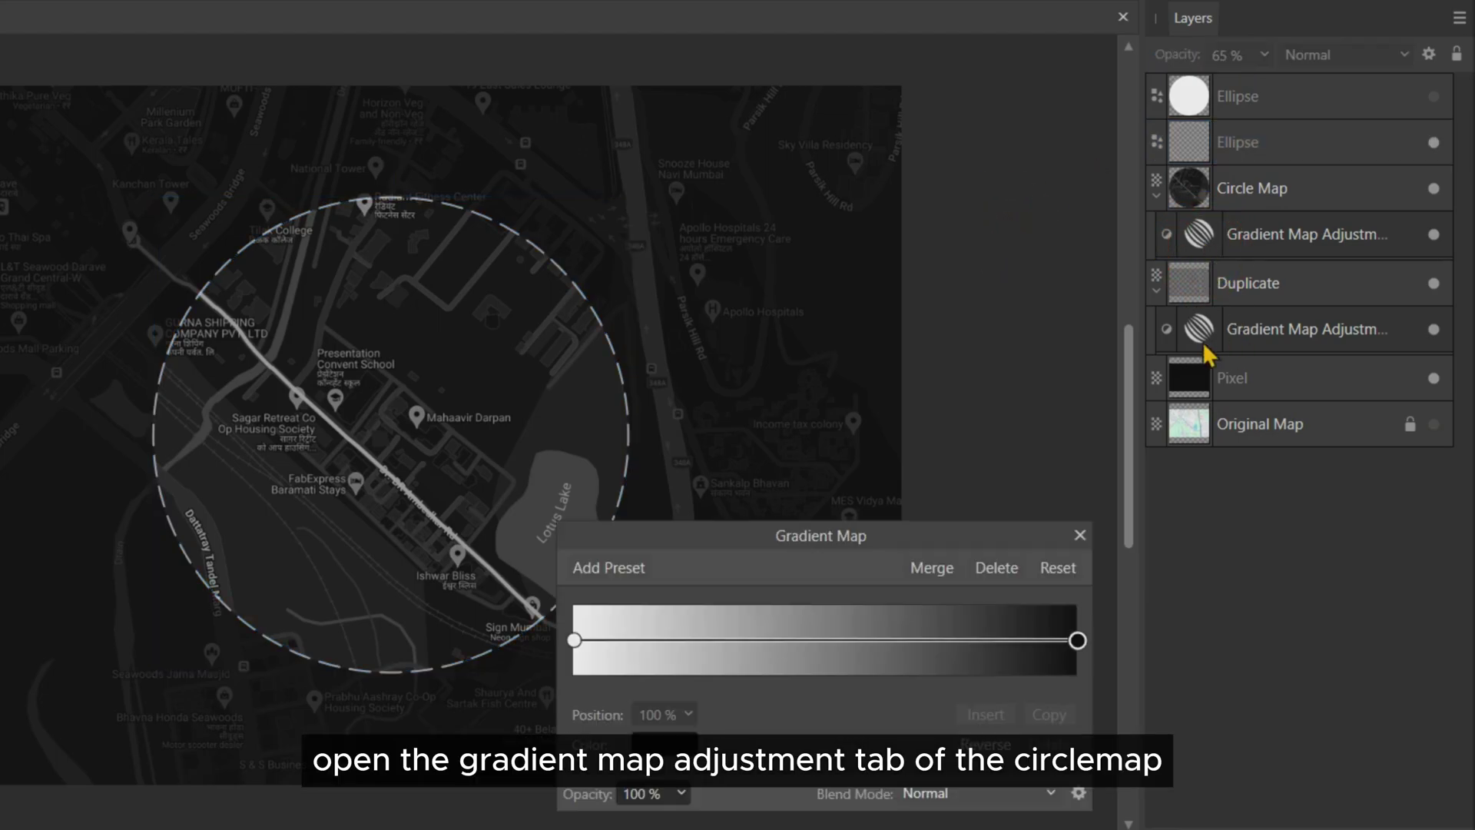
{"action": "left_click", "coordinate": [713, 641]}
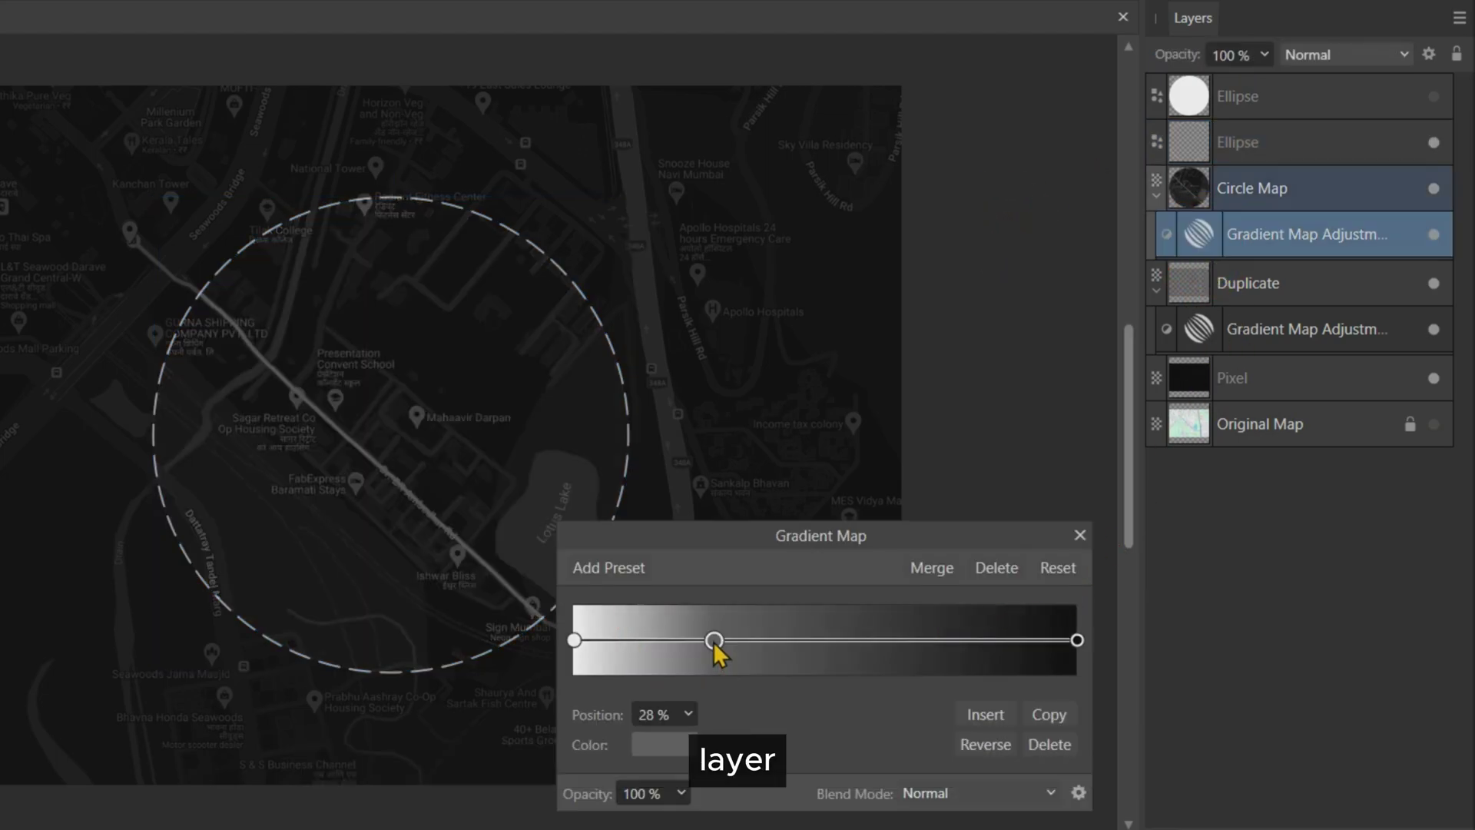
{"action": "left_click", "coordinate": [686, 744]}
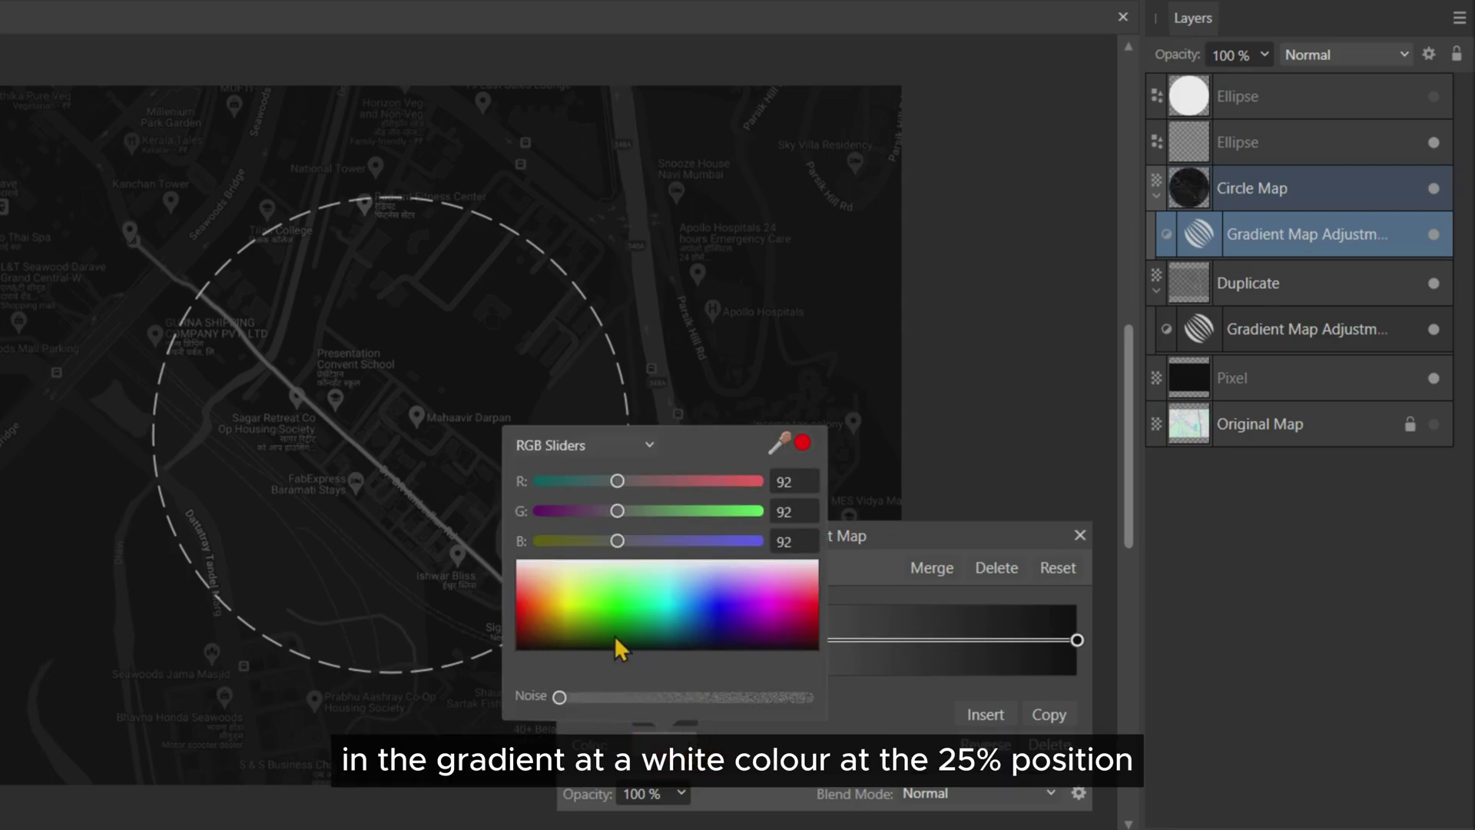
{"action": "left_click", "coordinate": [519, 564]}
{"action": "left_click", "coordinate": [836, 735]}
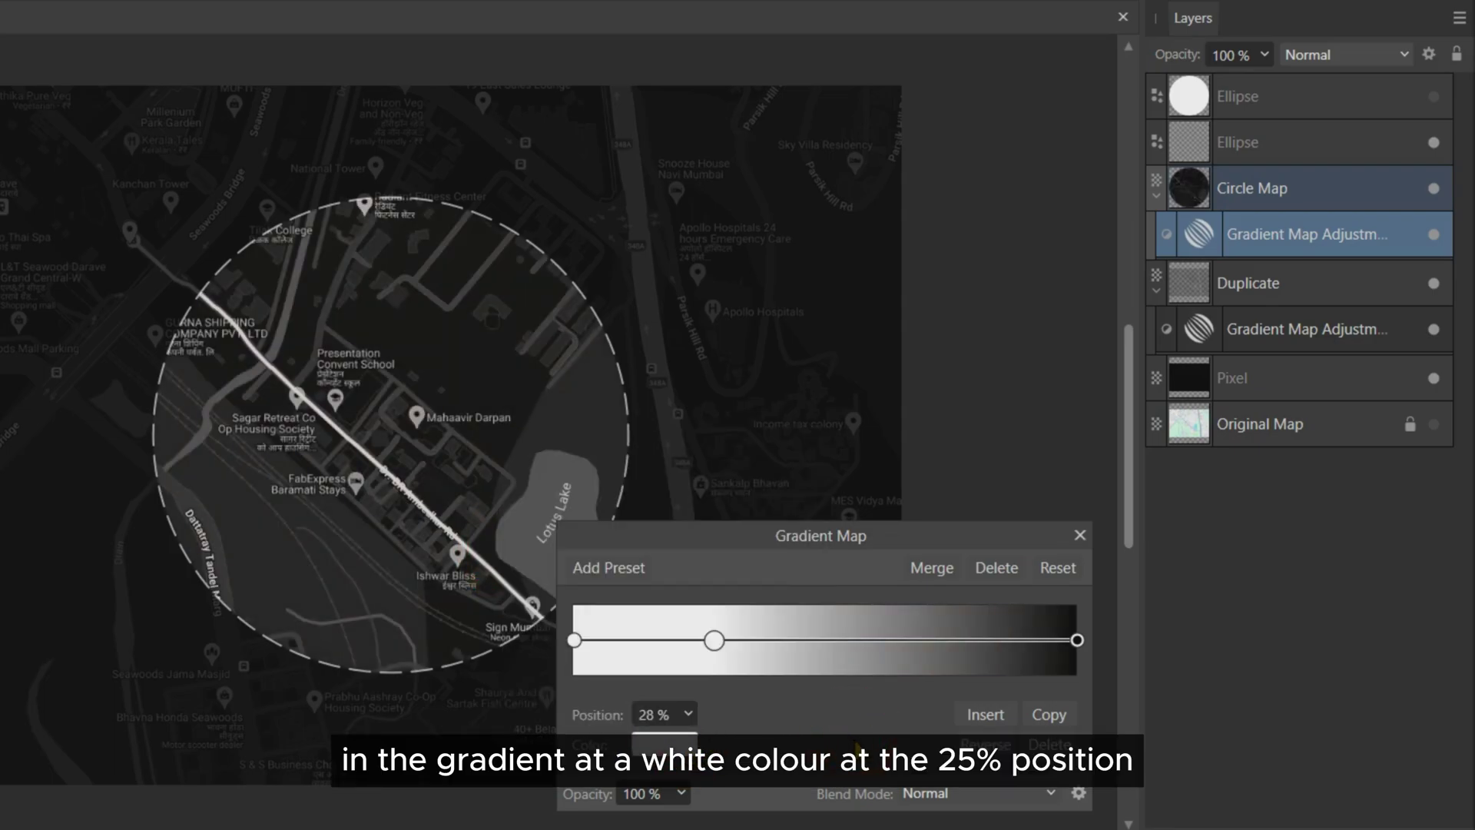
Set the new white stop's position to 25% and close the gradient map settings.
{"action": "left_click", "coordinate": [663, 722]}
{"action": "type", "text": "25"}
{"action": "key", "text": "Return"}
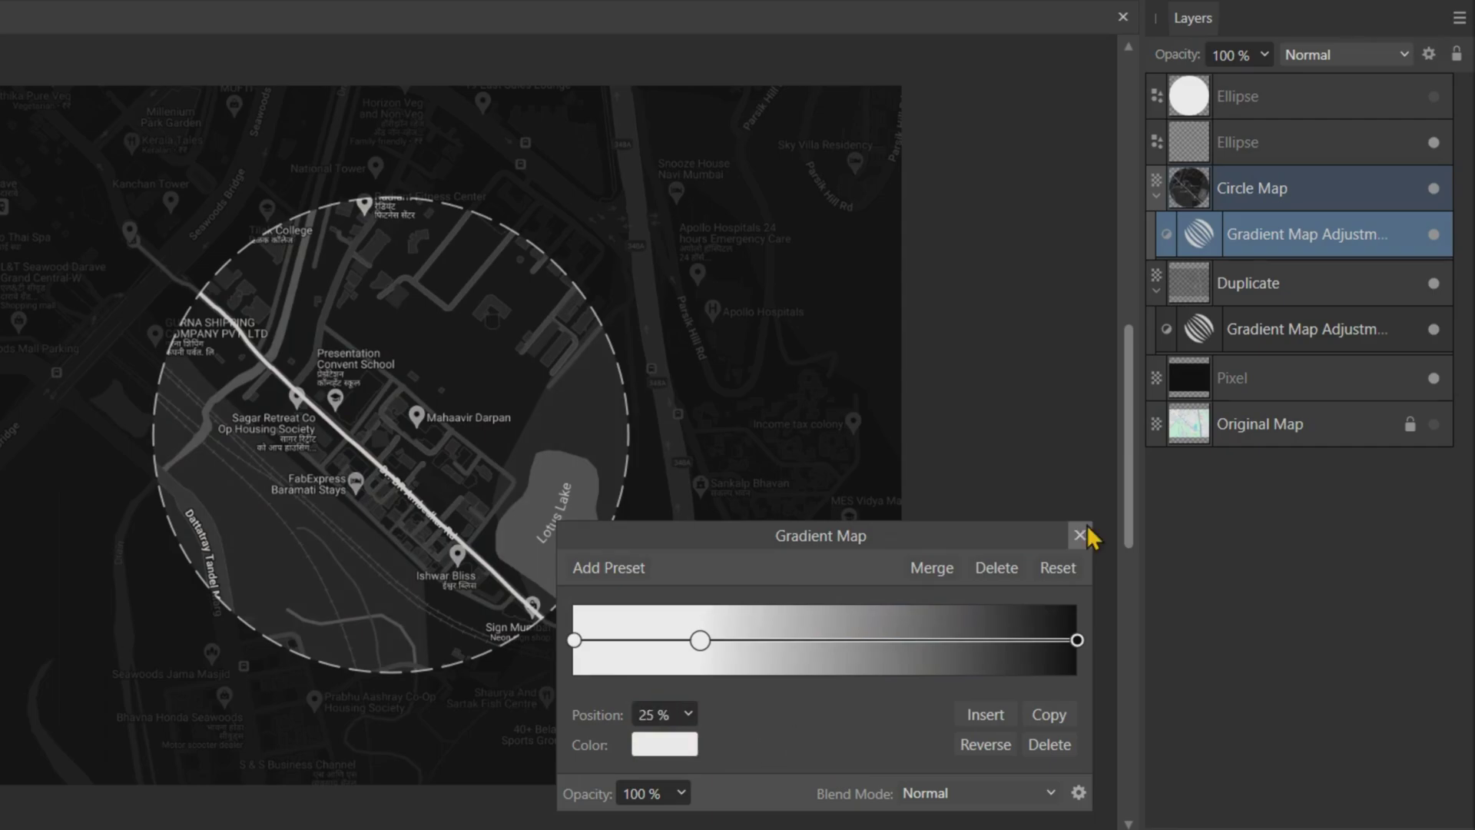
{"action": "left_click", "coordinate": [1080, 535]}
Unhide the white circle above the map and change its fill to red, RGB 255, 0, 1.
{"action": "left_click", "coordinate": [1270, 94]}
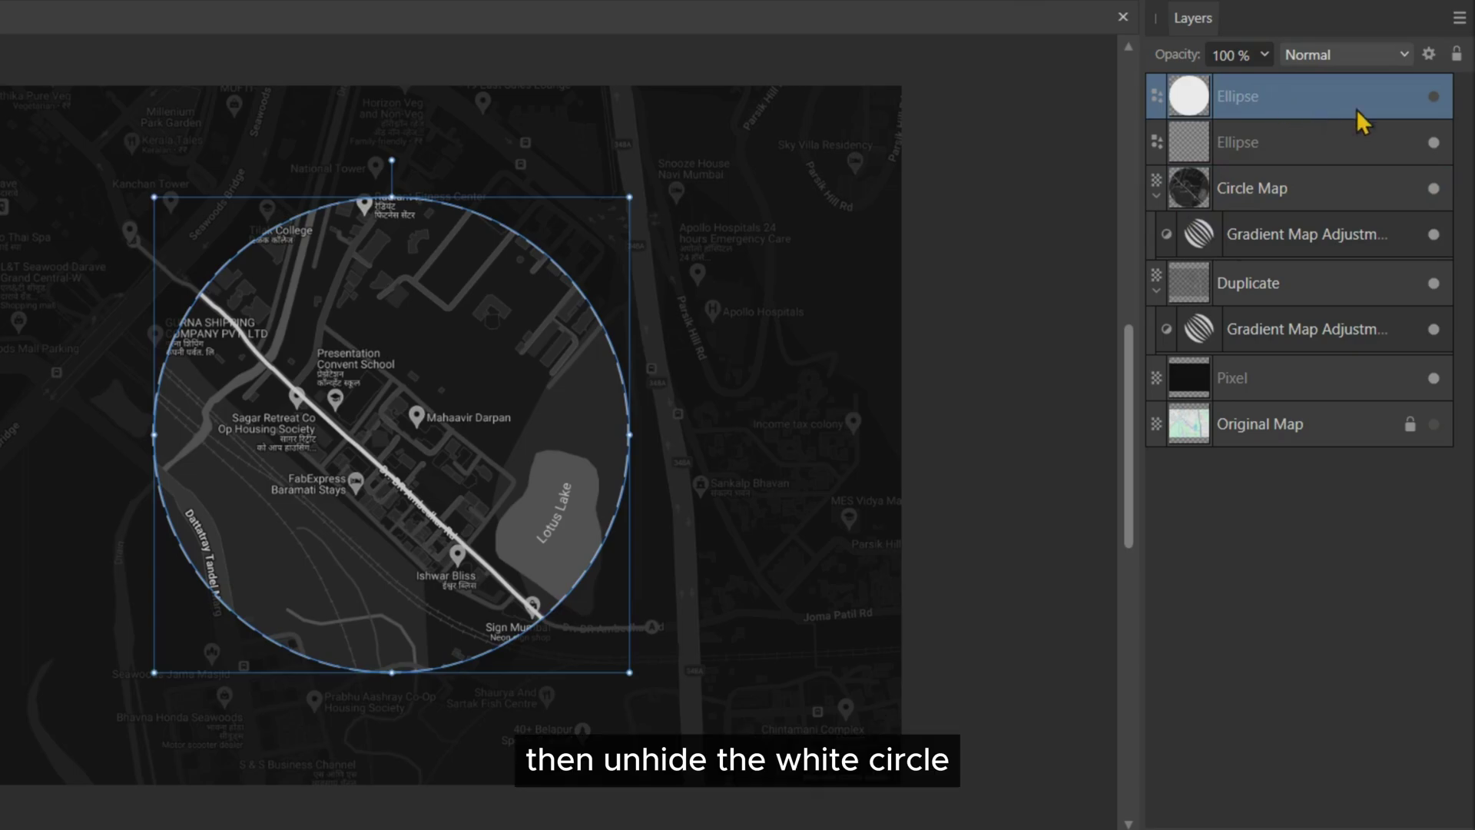
{"action": "left_click", "coordinate": [1434, 97]}
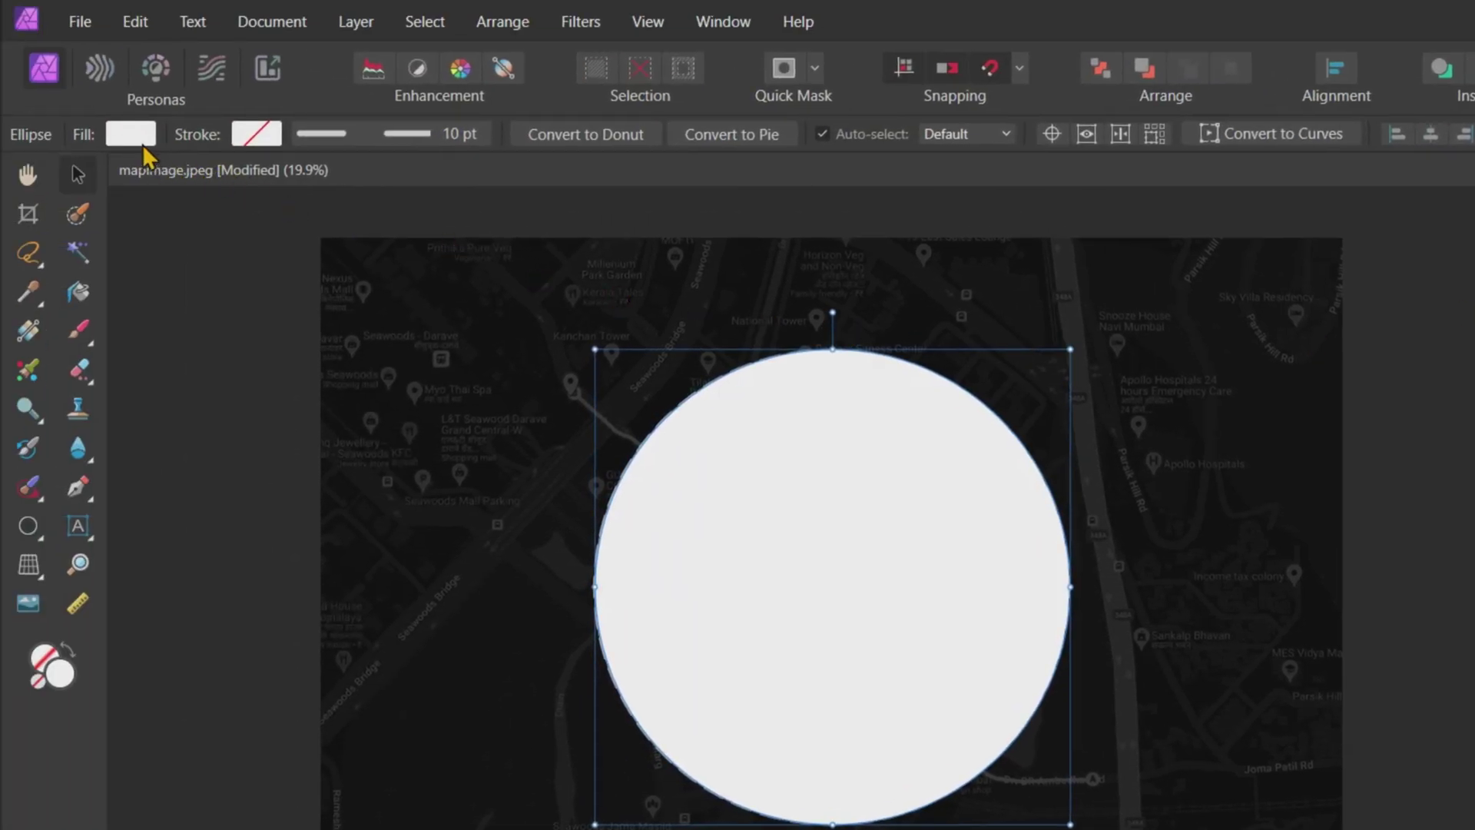
{"action": "left_click", "coordinate": [132, 135]}
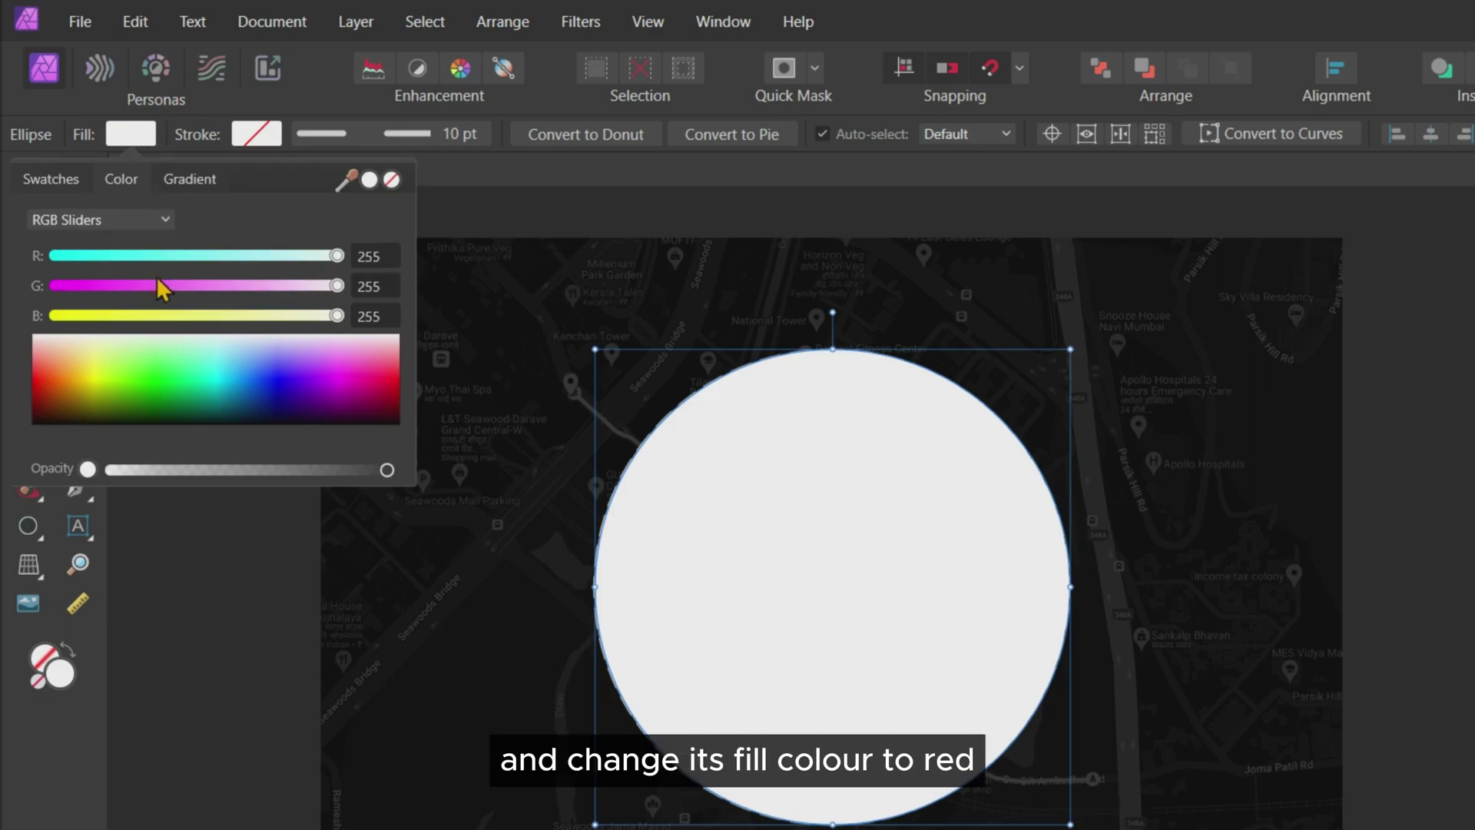
{"action": "left_click", "coordinate": [67, 376]}
{"action": "left_click", "coordinate": [224, 285]}
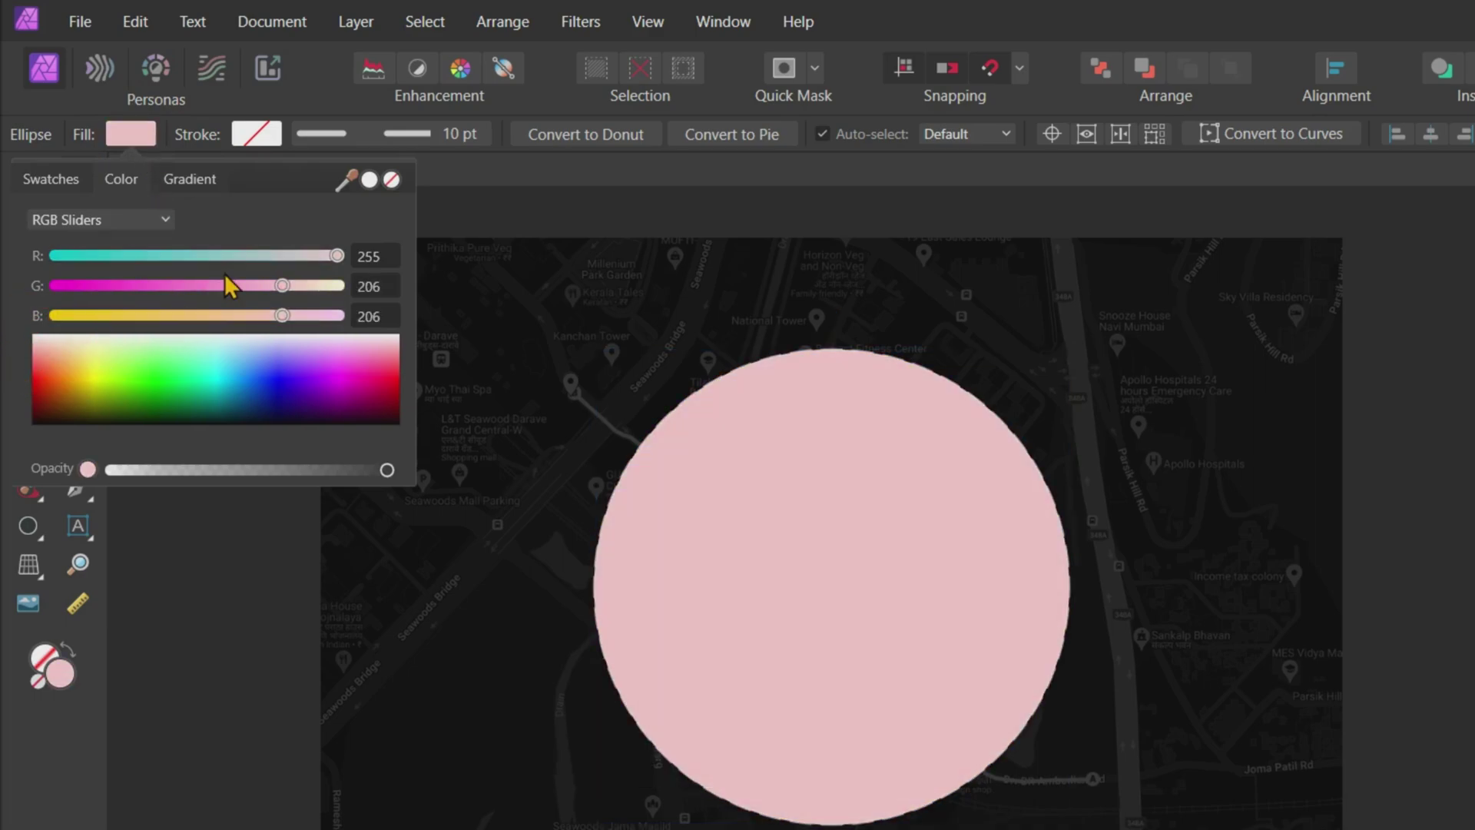
{"action": "left_click_drag", "start_coordinate": [158, 286], "coordinate": [42, 318]}
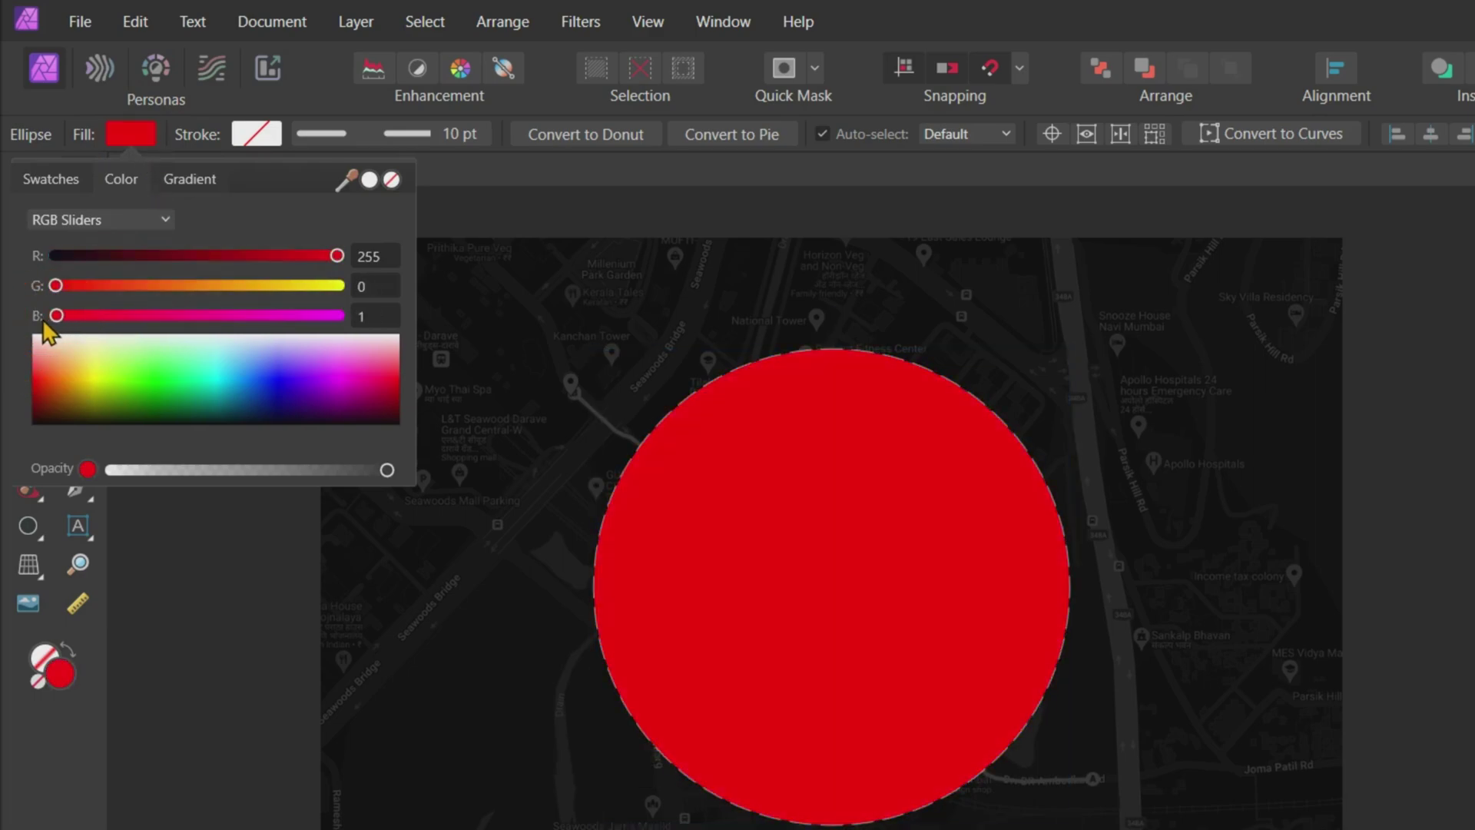
{"action": "left_click", "coordinate": [1417, 398]}
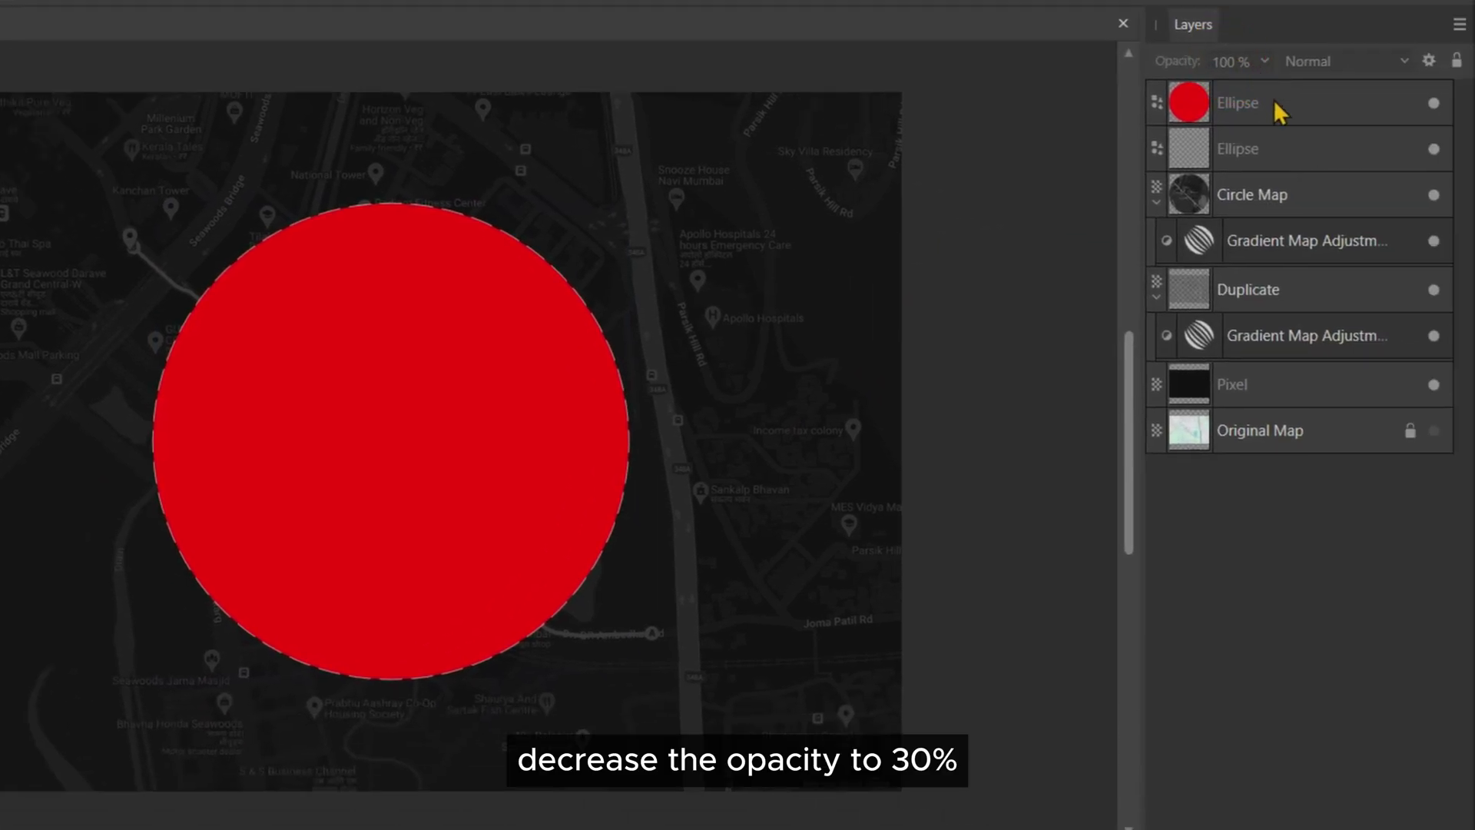
Set the red circle layer's opacity to 30% and its blend mode to Overlay.
{"action": "left_click", "coordinate": [1273, 102]}
{"action": "left_click", "coordinate": [1264, 61]}
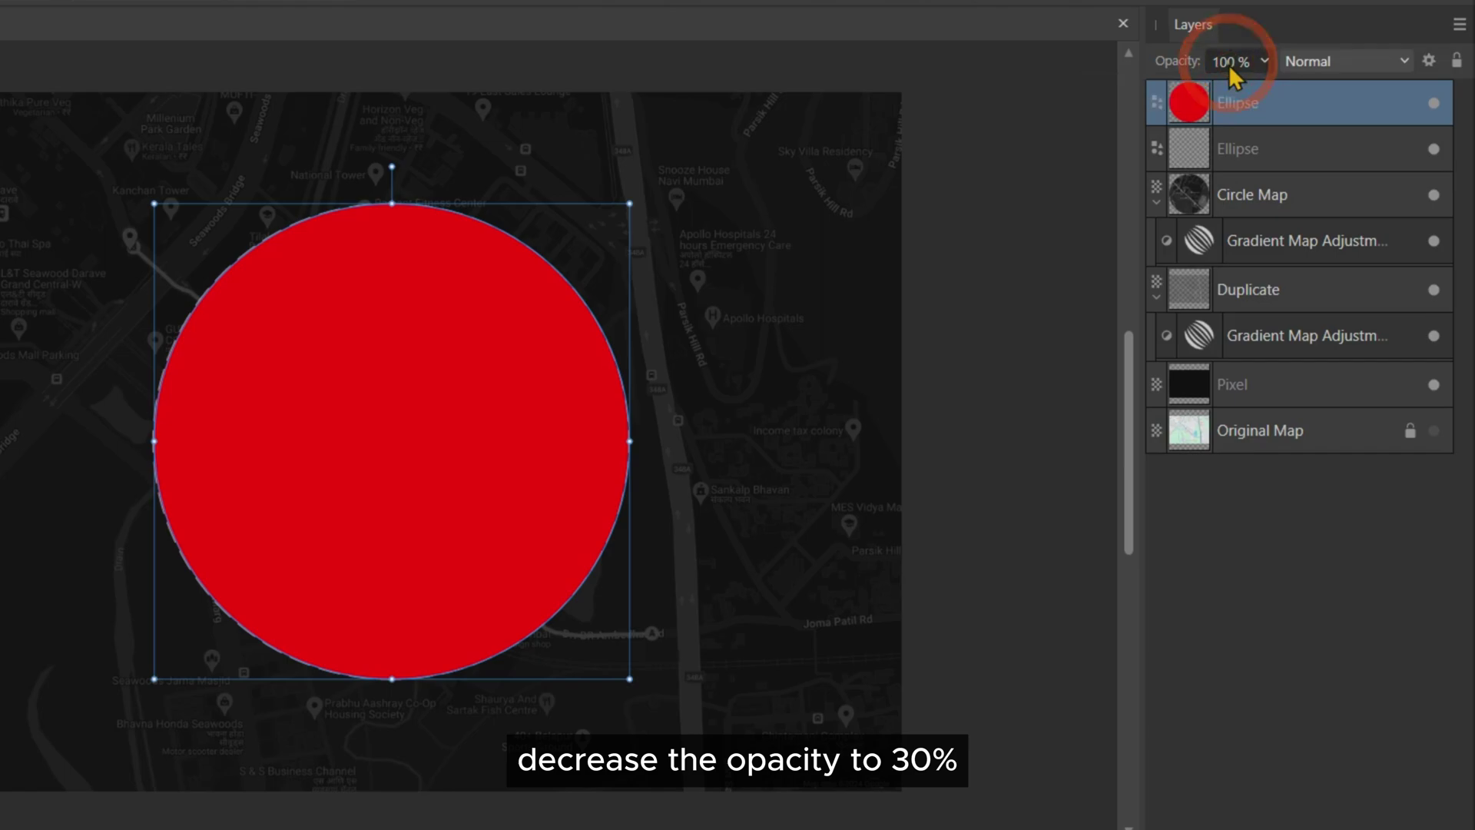
{"action": "left_click", "coordinate": [1229, 65]}
{"action": "type", "text": "30"}
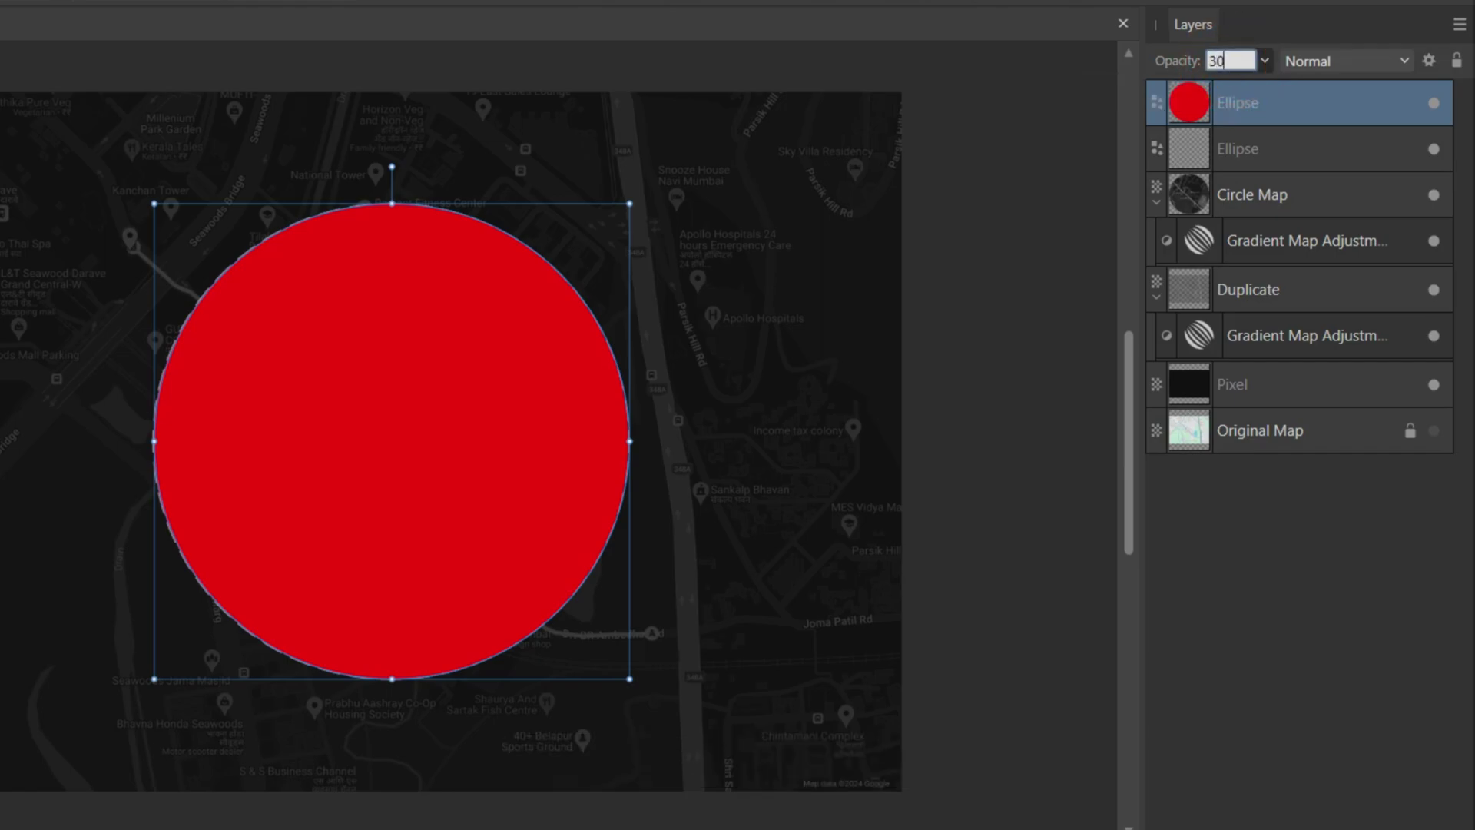
{"action": "key", "text": "Return"}
{"action": "left_click", "coordinate": [1380, 58]}
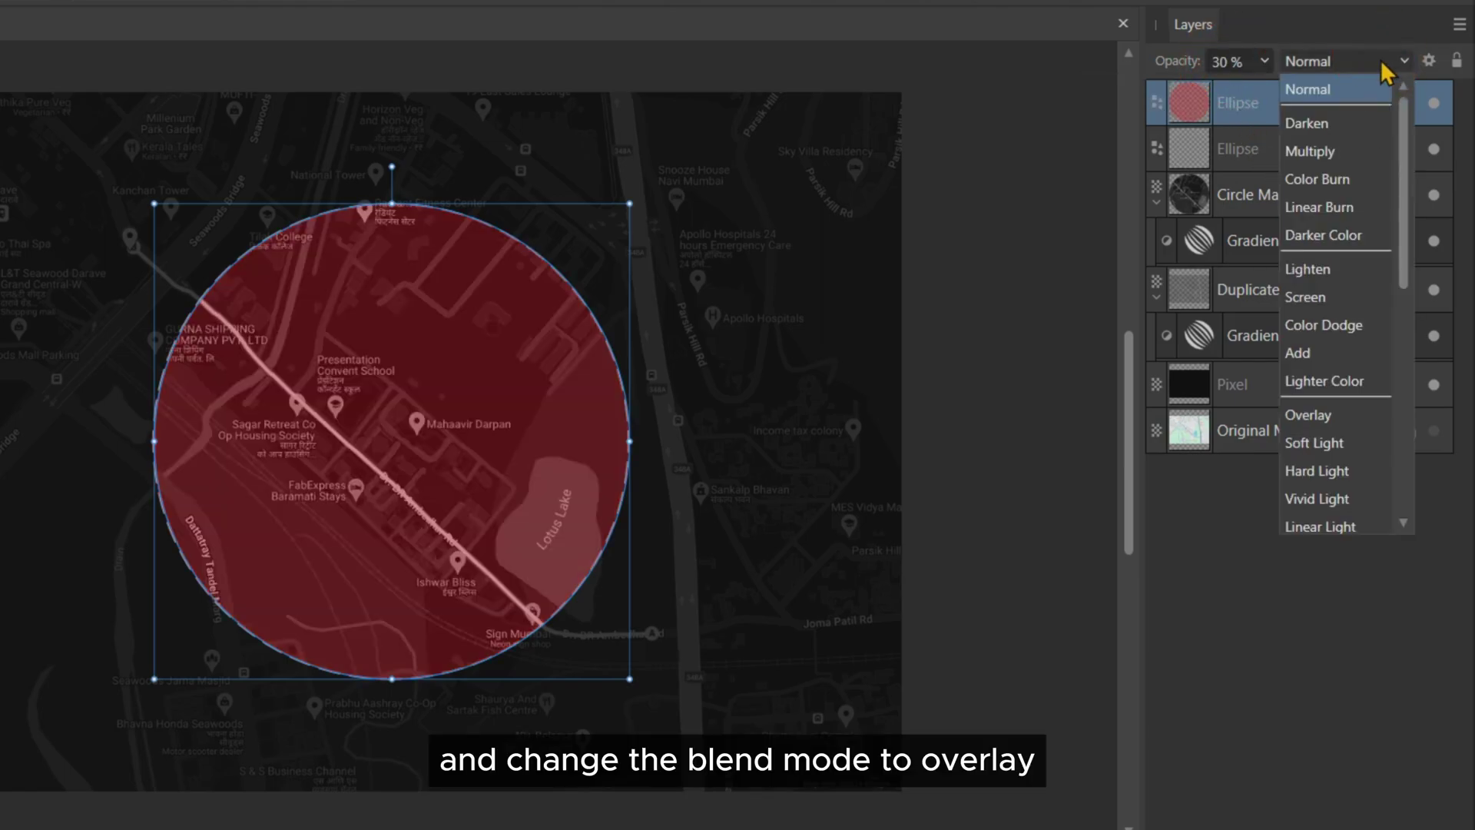
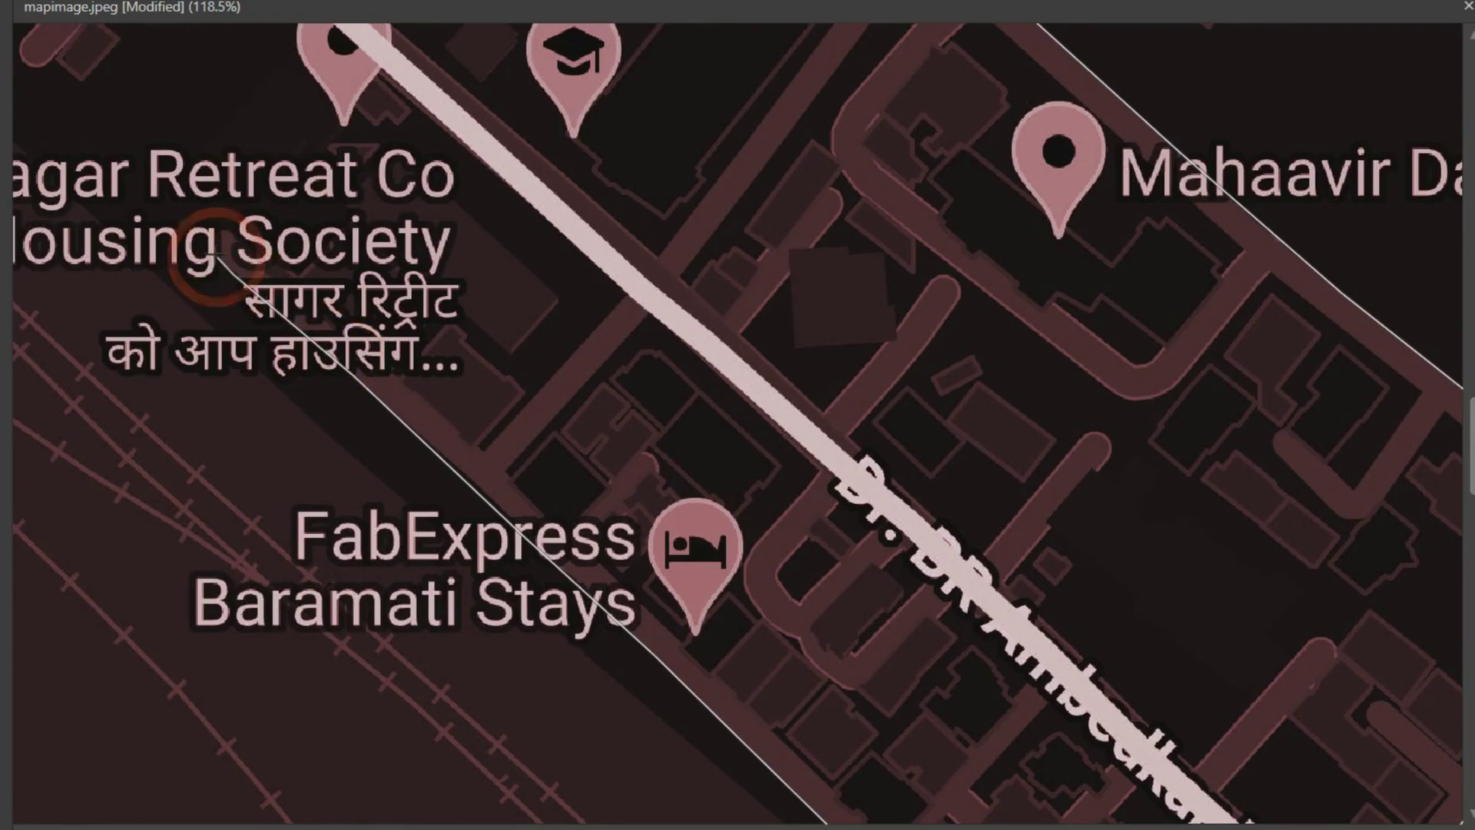
Finish and close the polygonal lasso selection along the roads around the Presentation Convent School block, then switch to the Move tool.
{"action": "left_click_drag", "start_coordinate": [273, 156], "coordinate": [388, 104]}
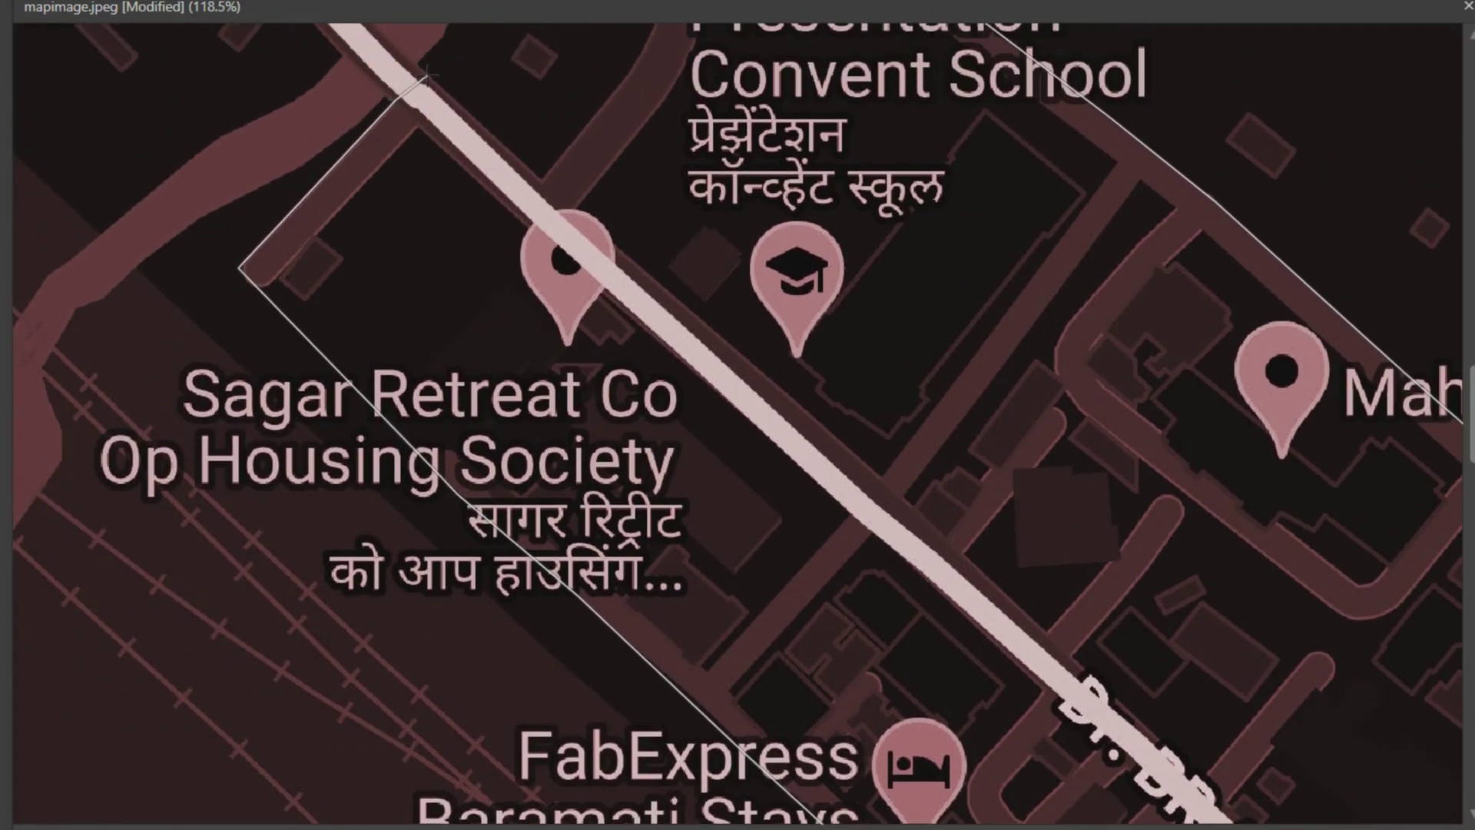
{"action": "left_click", "coordinate": [543, 179]}
{"action": "scroll", "coordinate": [640, 326], "scroll_direction": "up", "scroll_amount": 3}
{"action": "double_click", "coordinate": [688, 56]}
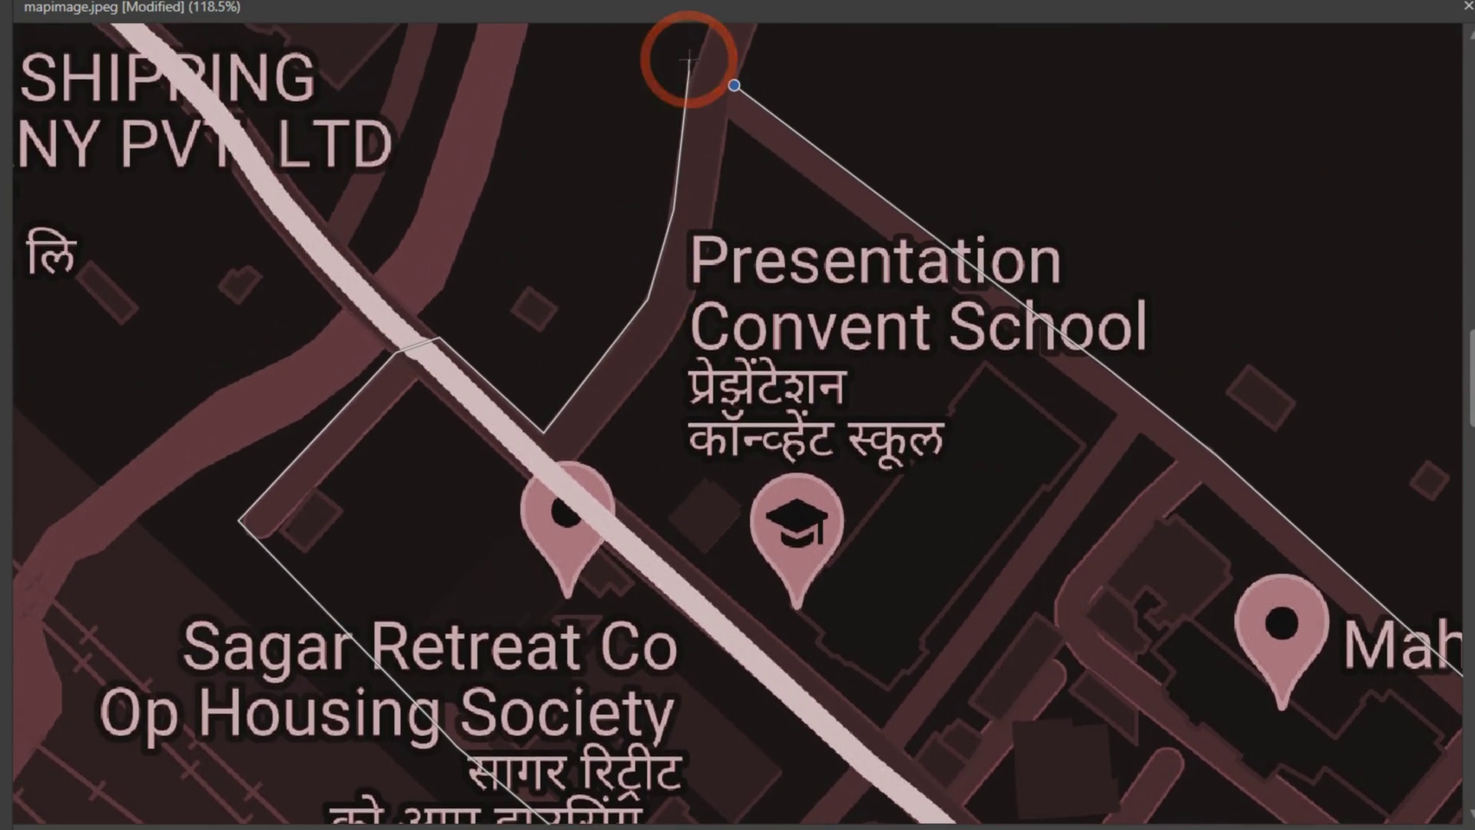
{"action": "scroll", "coordinate": [1045, 206], "scroll_direction": "down", "scroll_amount": 3}
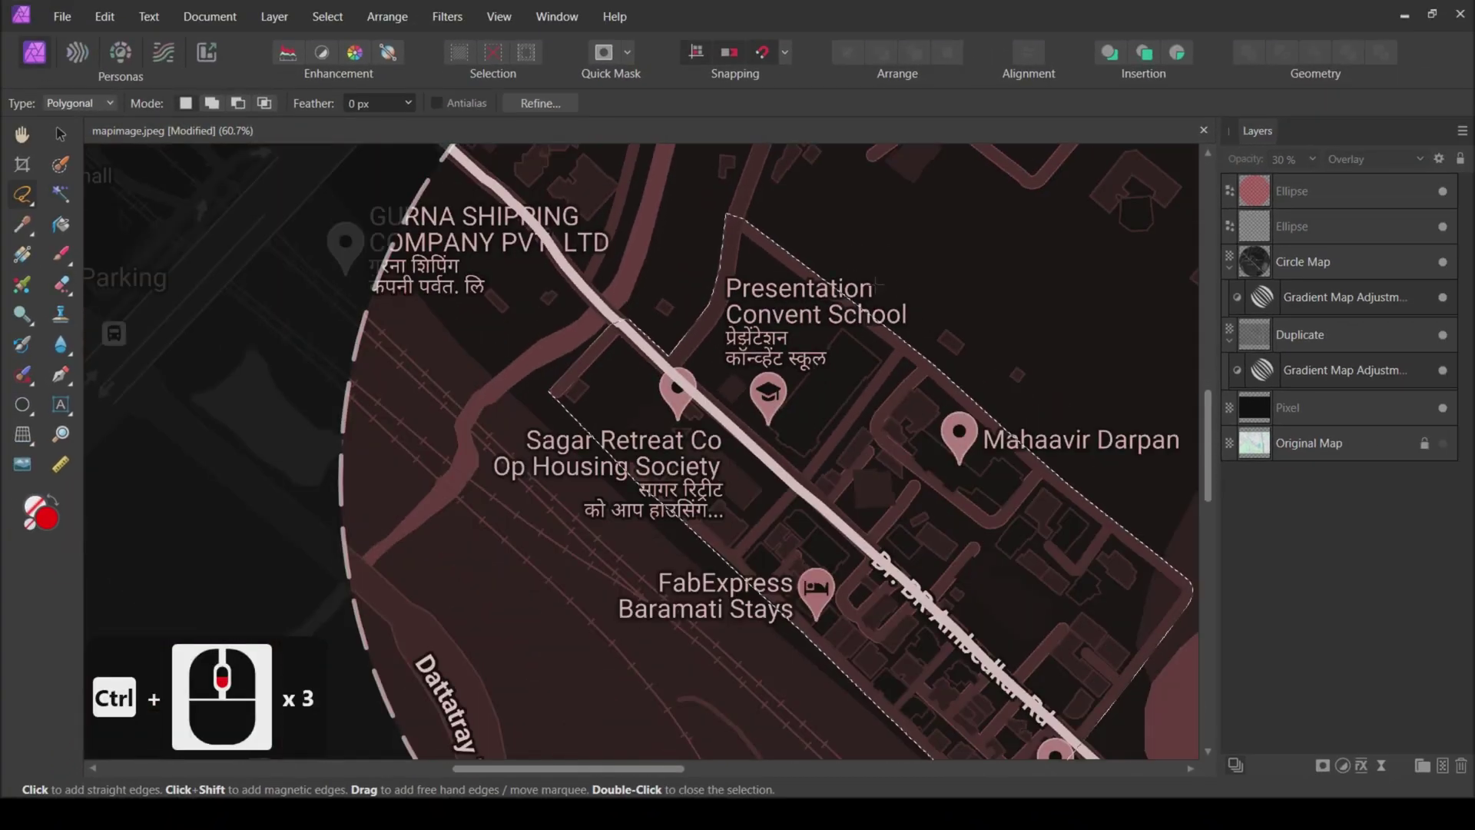
{"action": "scroll", "coordinate": [878, 284], "scroll_direction": "down", "scroll_amount": 2}
{"action": "scroll", "coordinate": [878, 284], "scroll_direction": "right", "scroll_amount": 2}
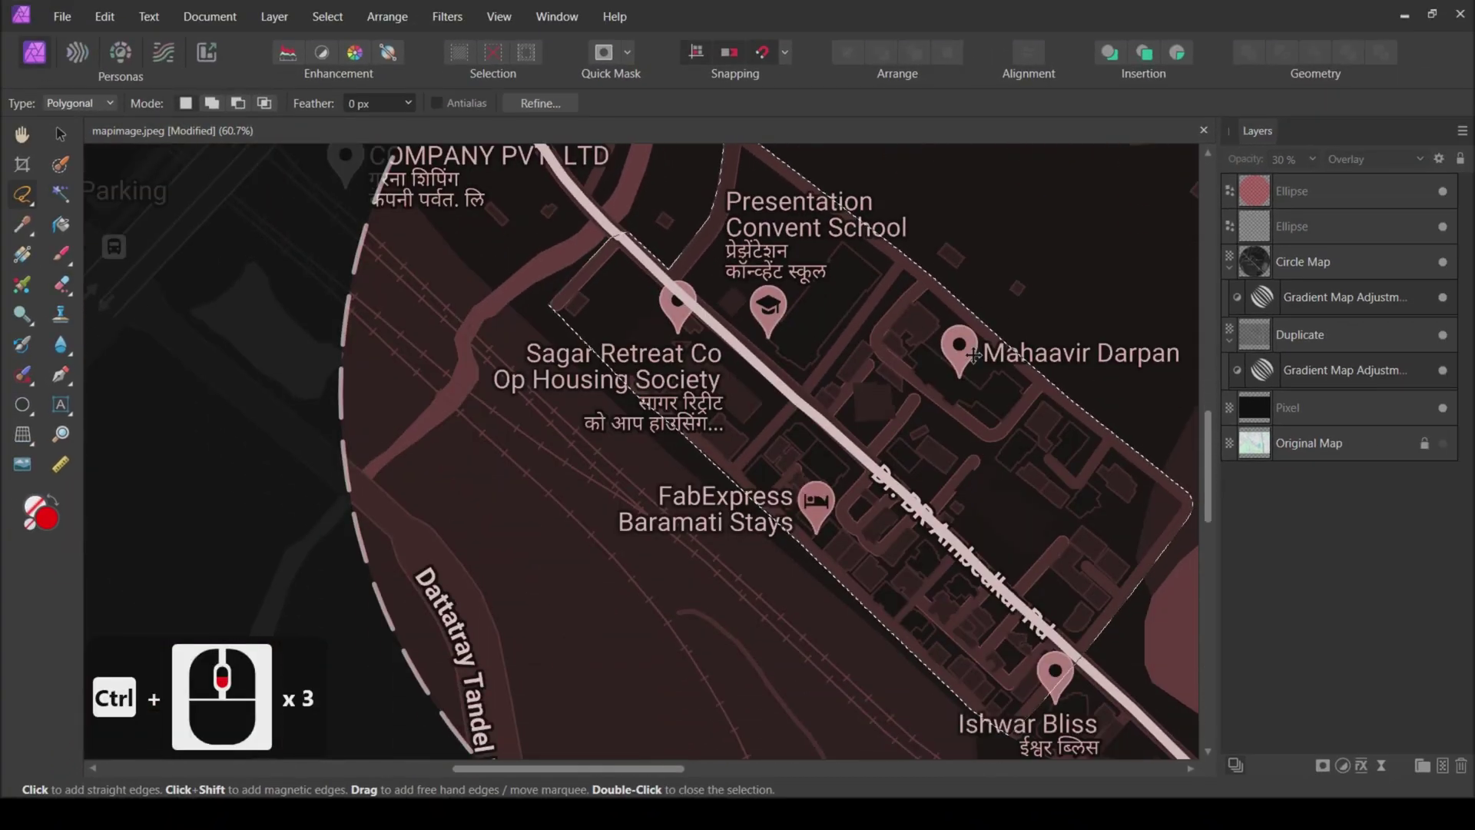
{"action": "scroll", "coordinate": [651, 783], "scroll_direction": "right", "scroll_amount": 2}
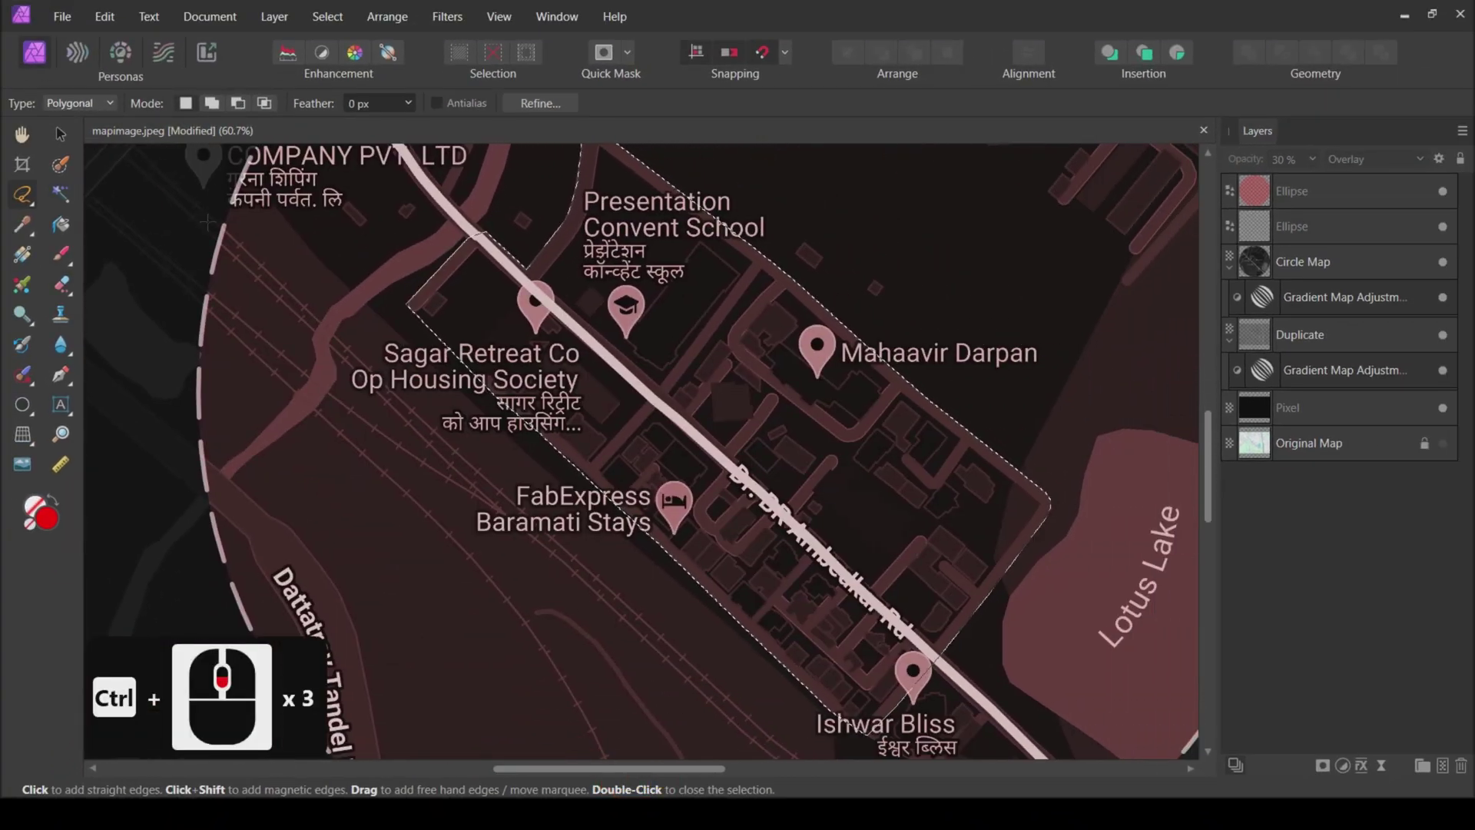
{"action": "key", "text": "v"}
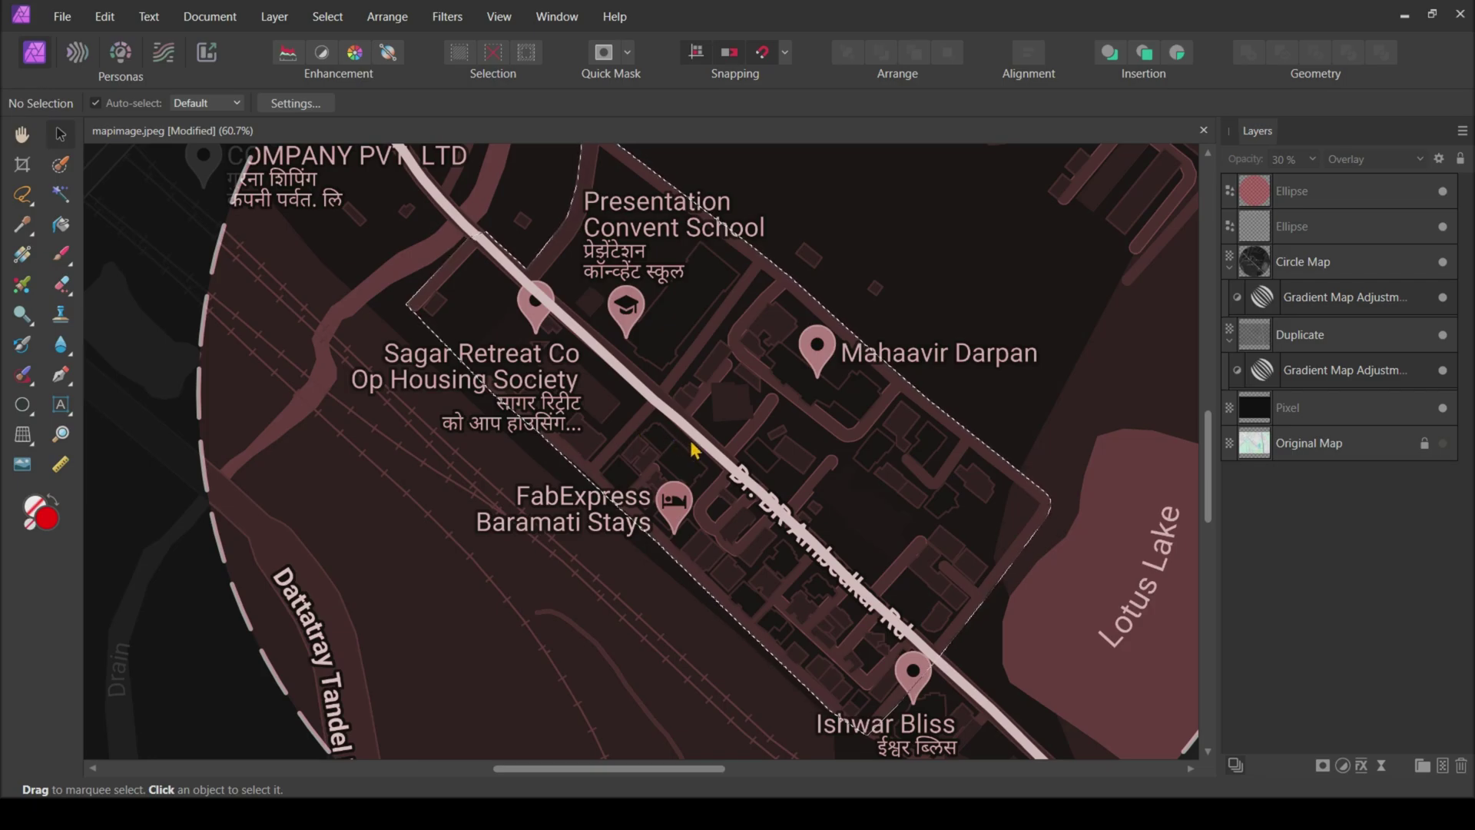
Rasterize the red circle layer and duplicate its lasso-selected area onto a new layer.
{"action": "scroll", "coordinate": [710, 382], "scroll_direction": "down", "scroll_amount": 2}
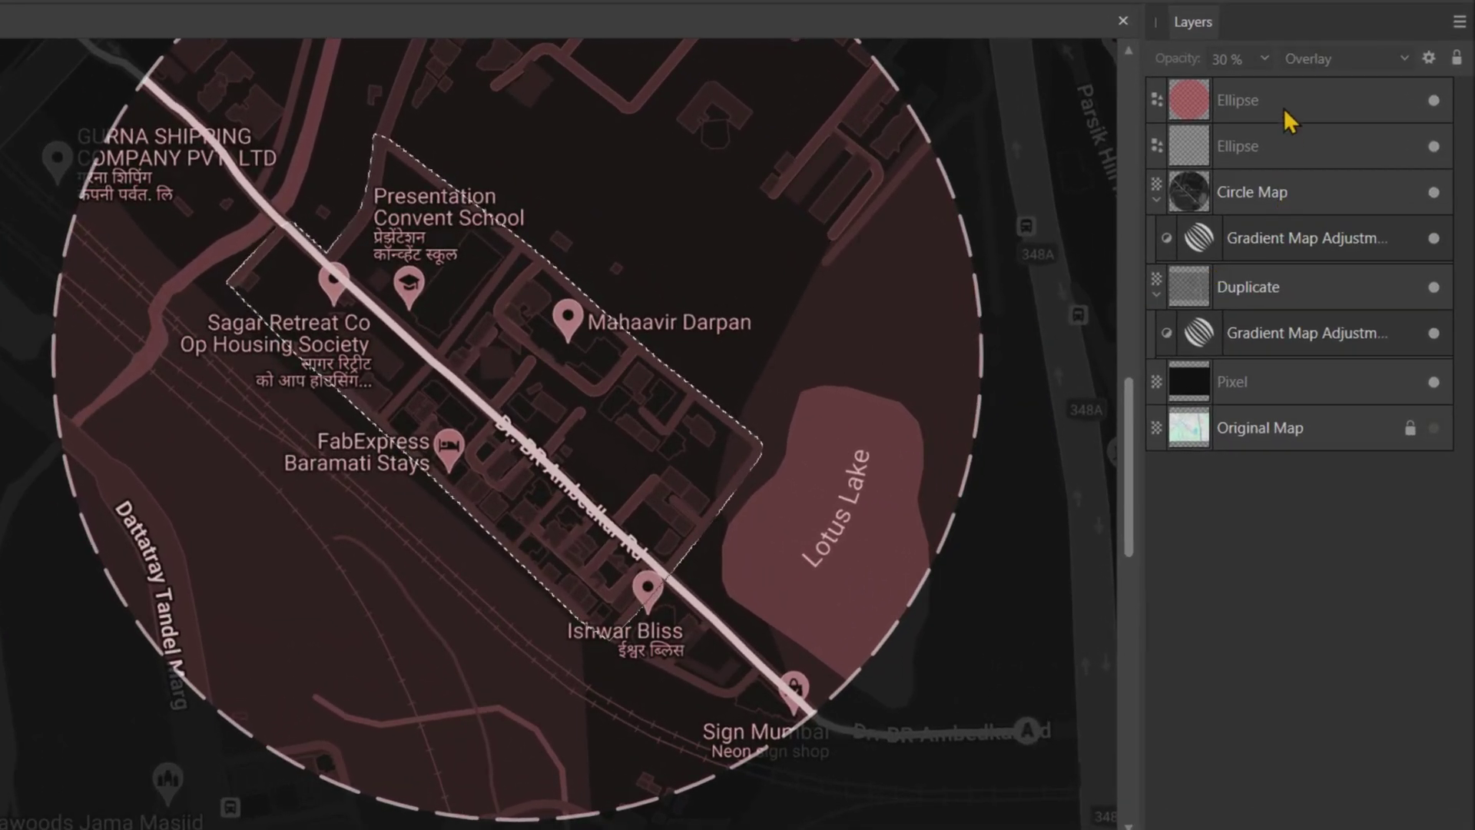
{"action": "left_click", "coordinate": [1290, 120]}
{"action": "right_click", "coordinate": [1297, 106]}
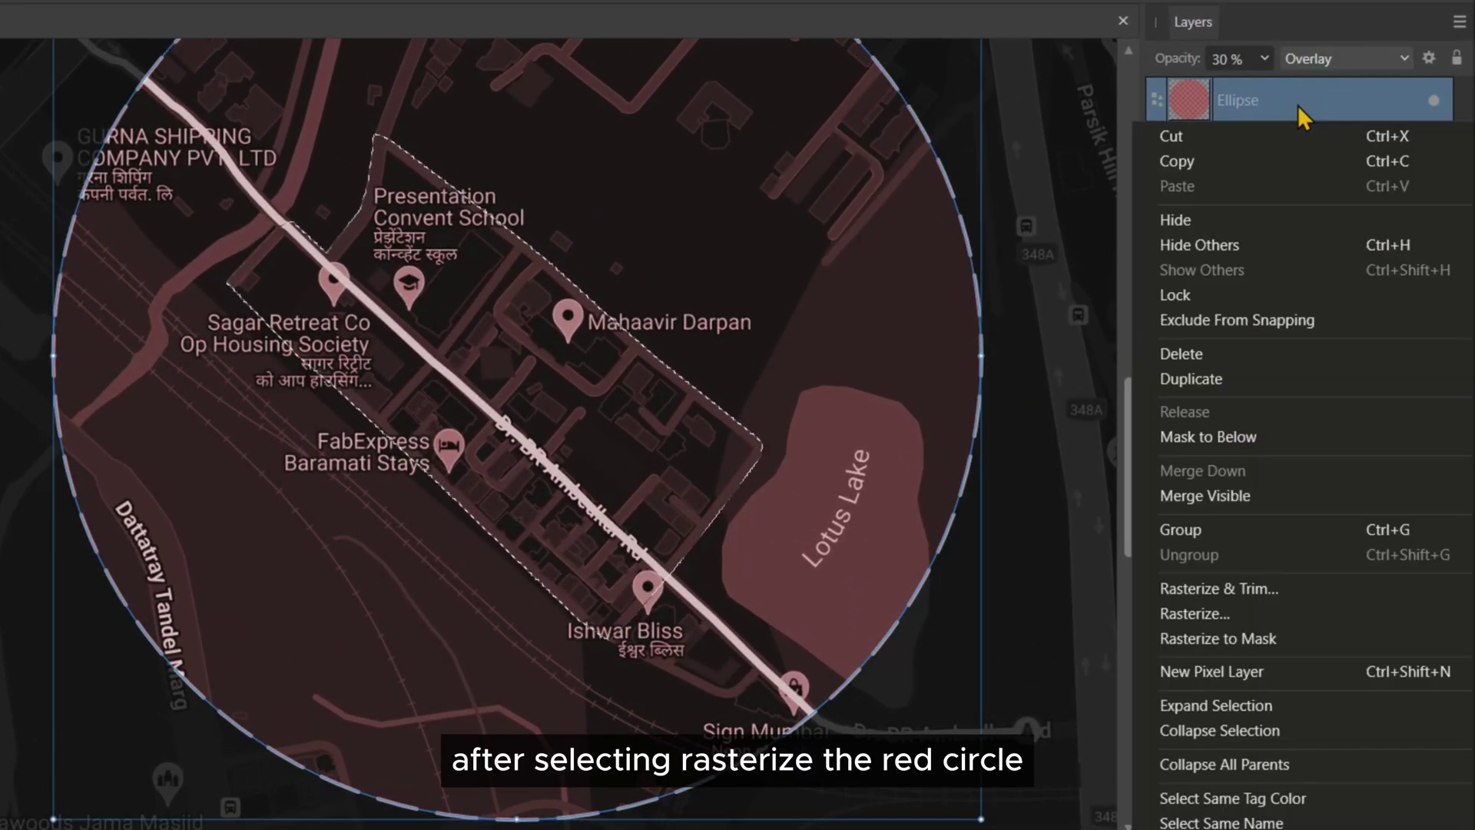
{"action": "left_click", "coordinate": [1268, 611]}
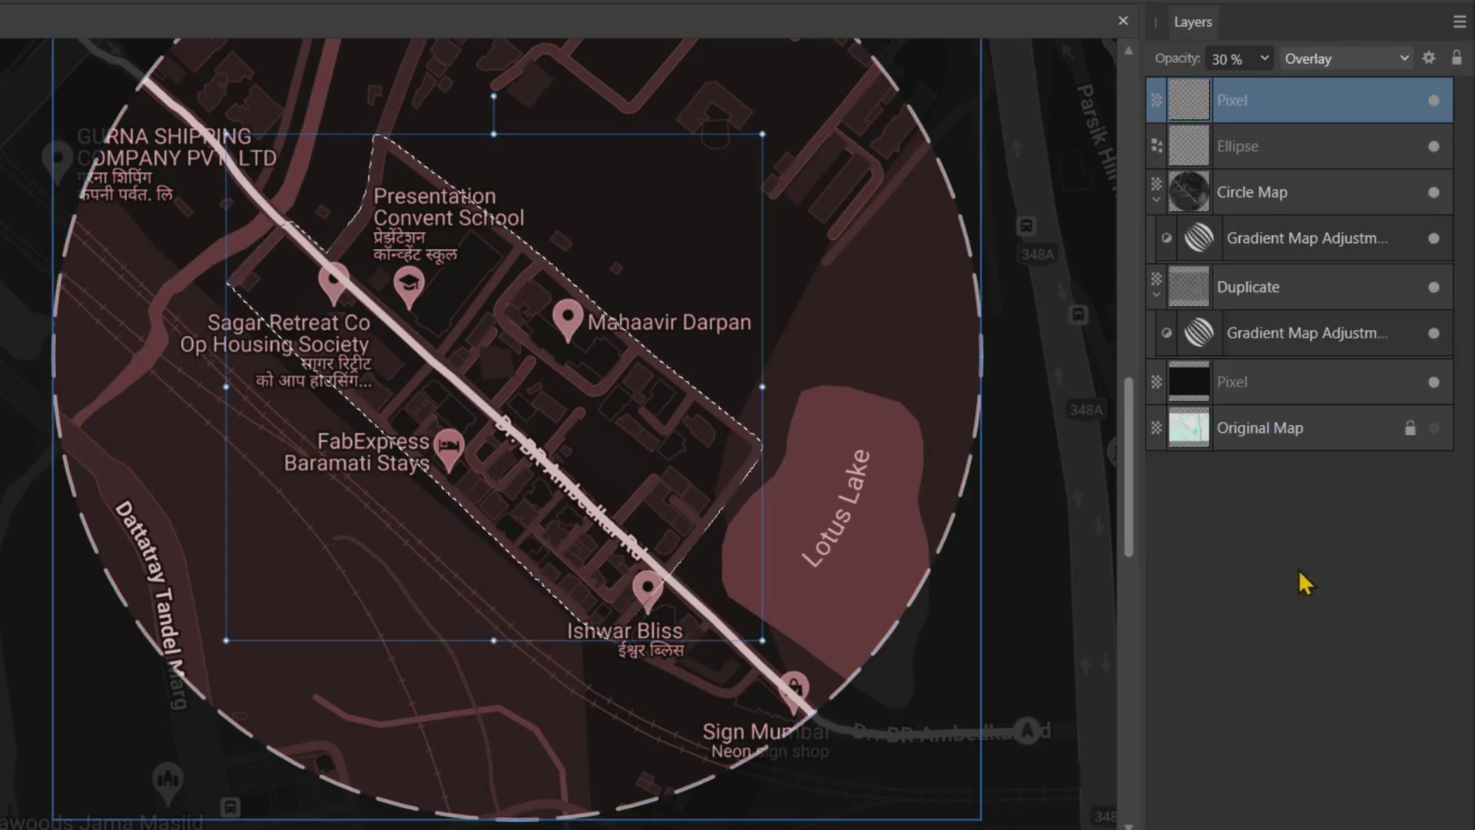
{"action": "key", "text": "ctrl+j"}
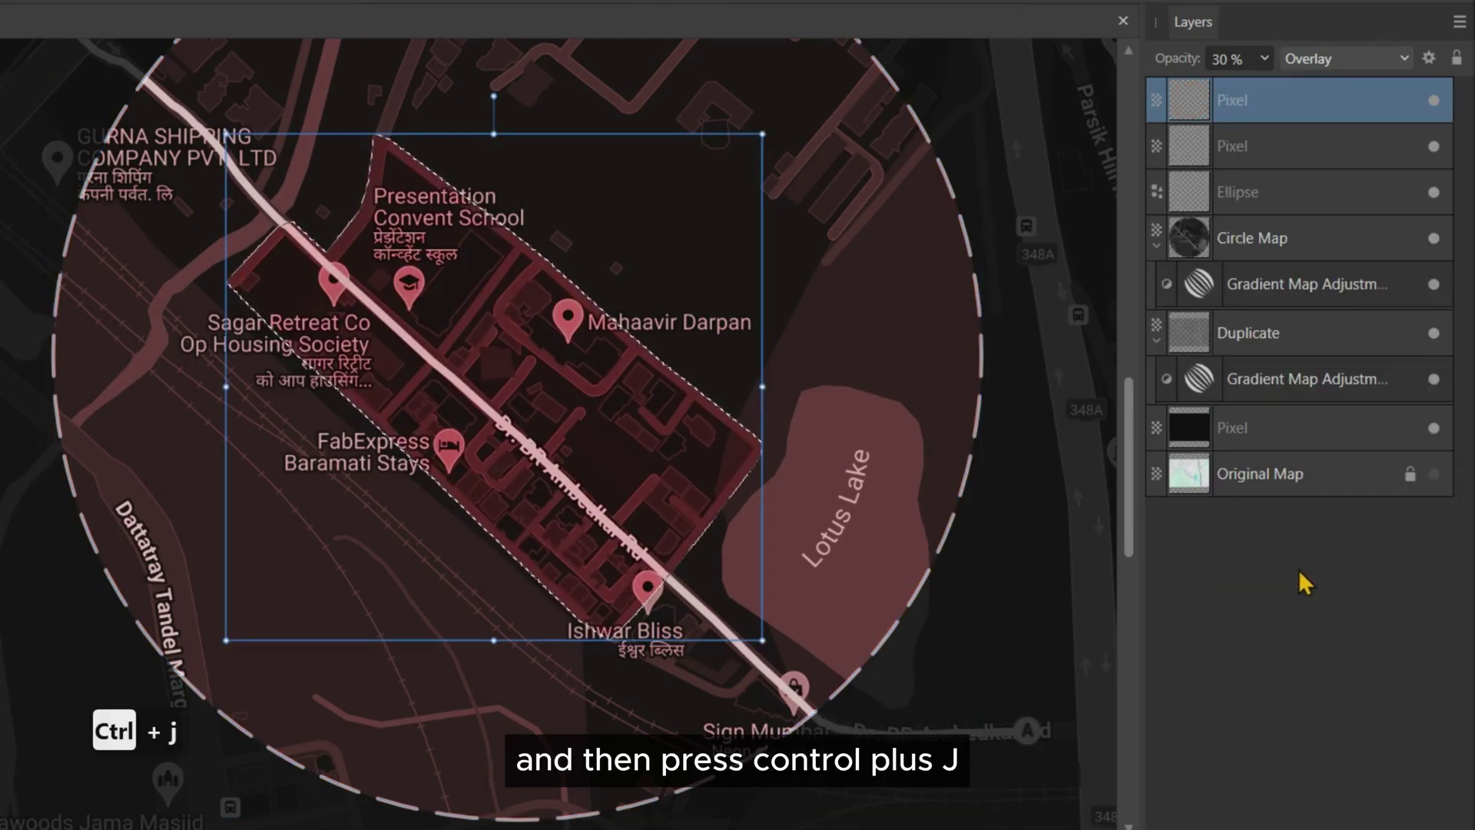
Hide the full red circle layer and deselect the lassoed area.
{"action": "left_click", "coordinate": [1433, 148]}
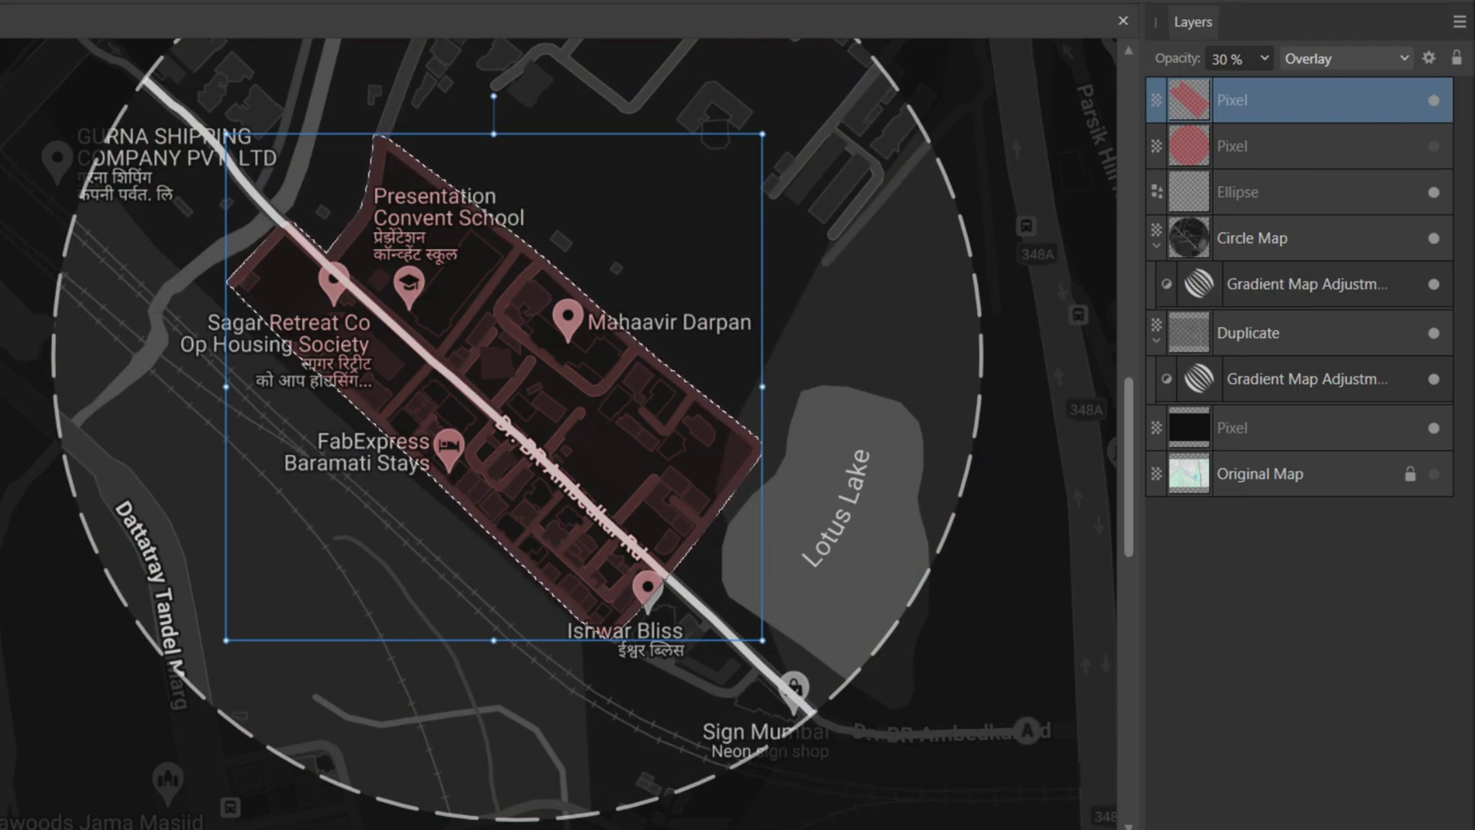
{"action": "key", "text": "ctrl+d"}
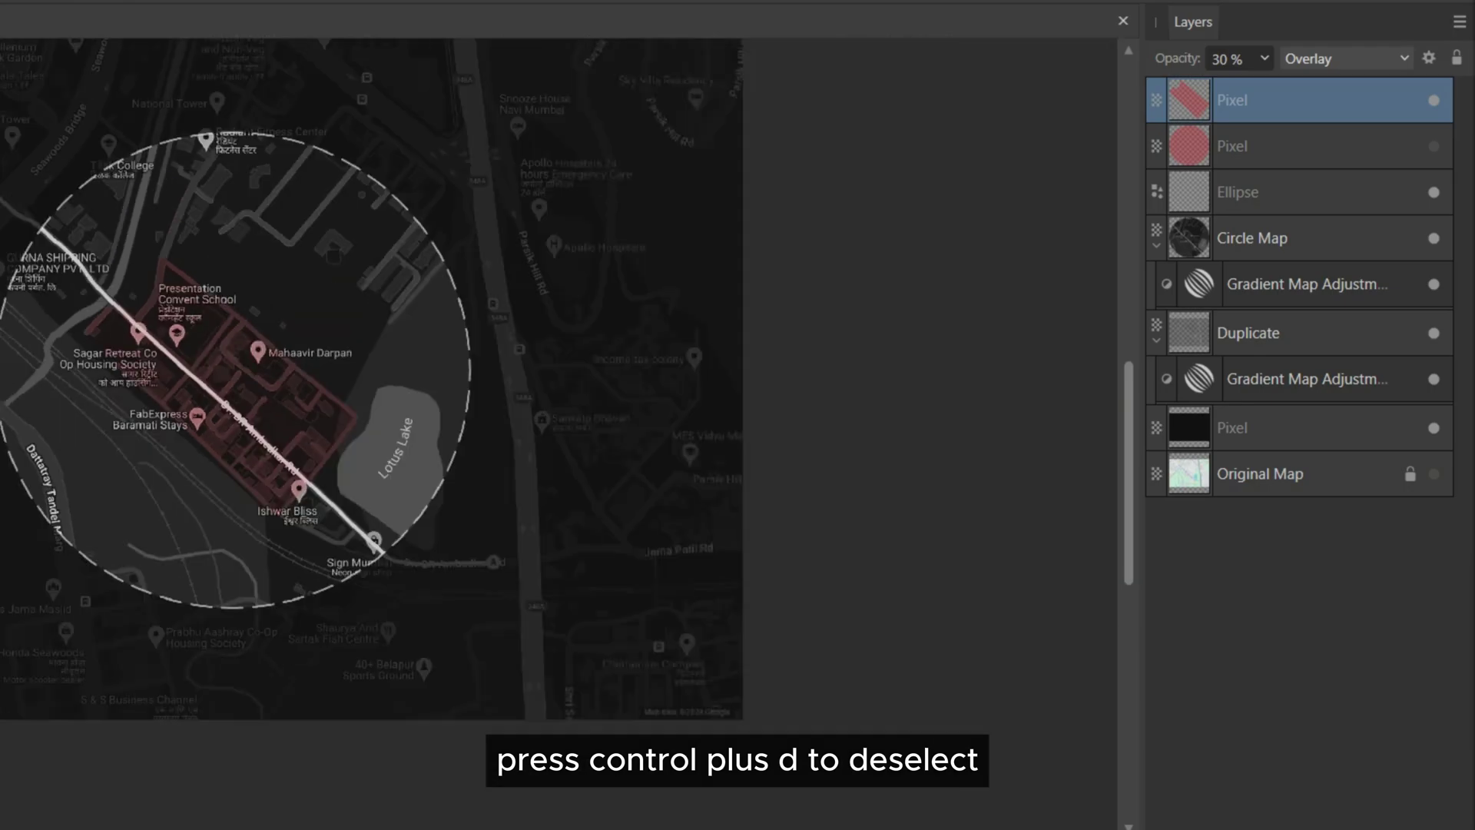
{"action": "scroll", "coordinate": [538, 415], "scroll_direction": "down", "scroll_amount": 3}
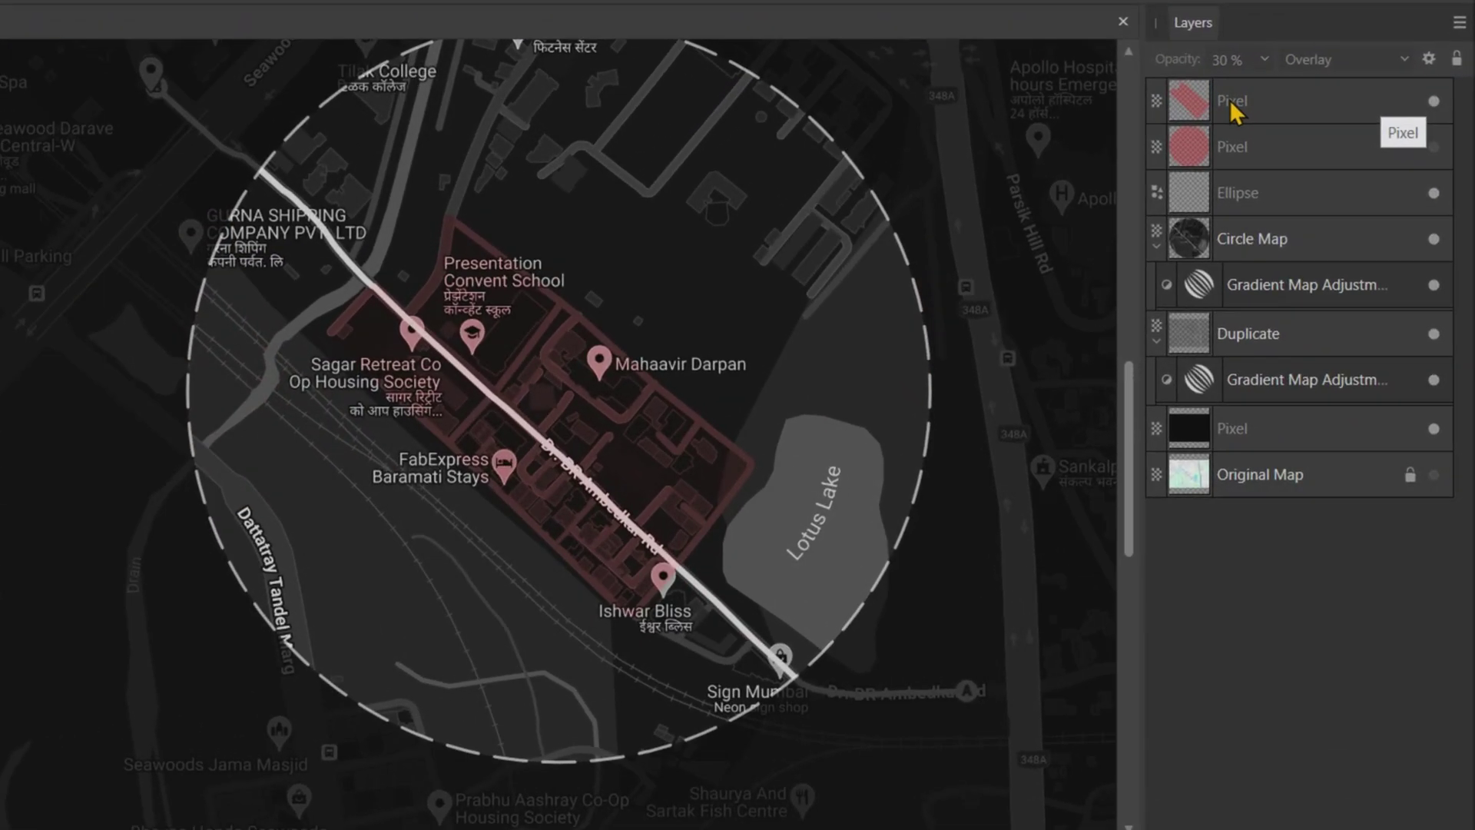
Rename the red block layer as Area Highlight and the ellipse layer as Dotted Border.
{"action": "double_click", "coordinate": [1290, 192]}
{"action": "type", "text": "Area Highlight"}
{"action": "double_click", "coordinate": [1245, 192]}
{"action": "type", "text": "D"}
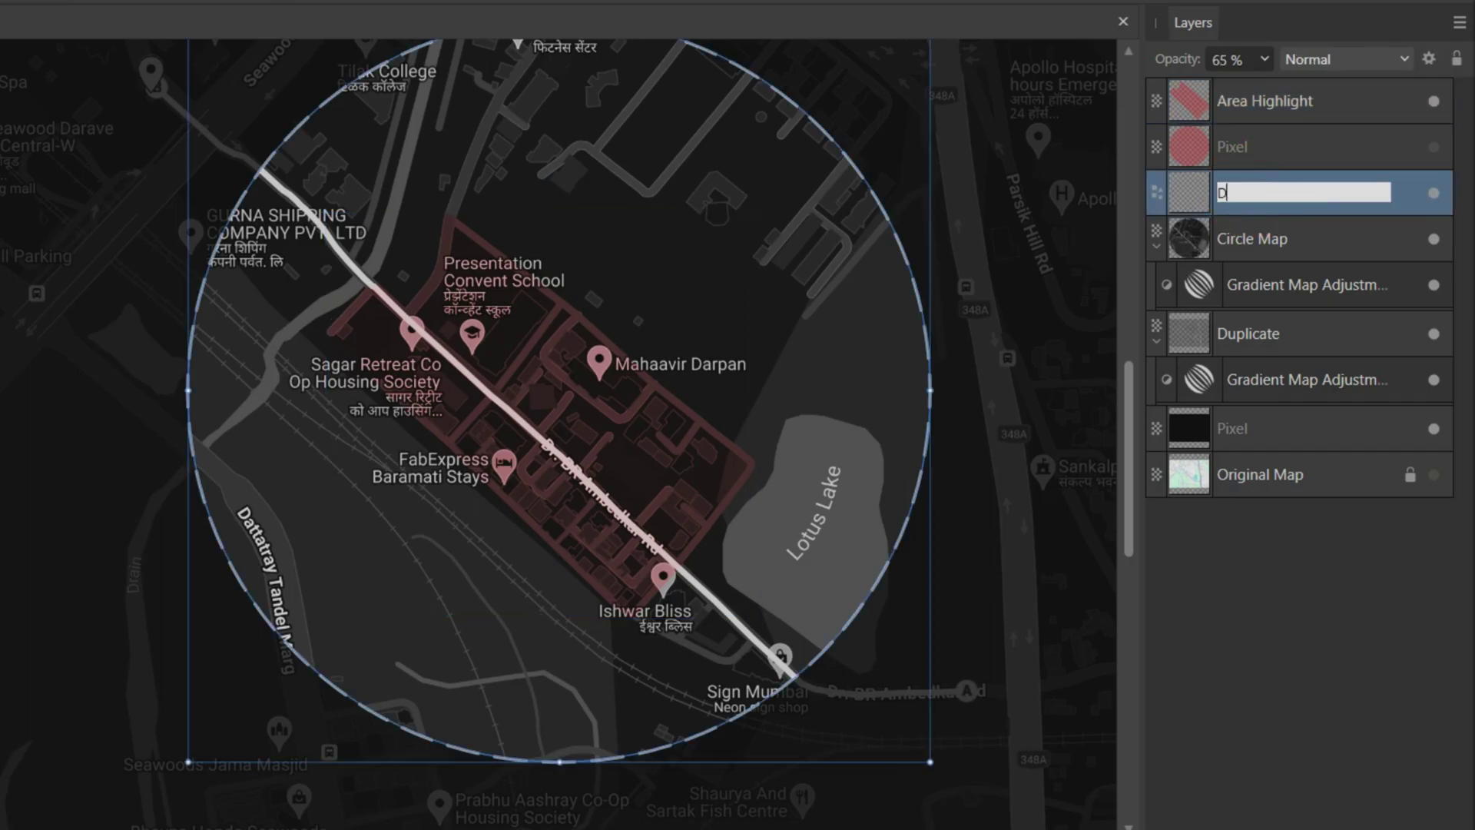
{"action": "type", "text": "otted Border"}
{"action": "key", "text": "Return"}
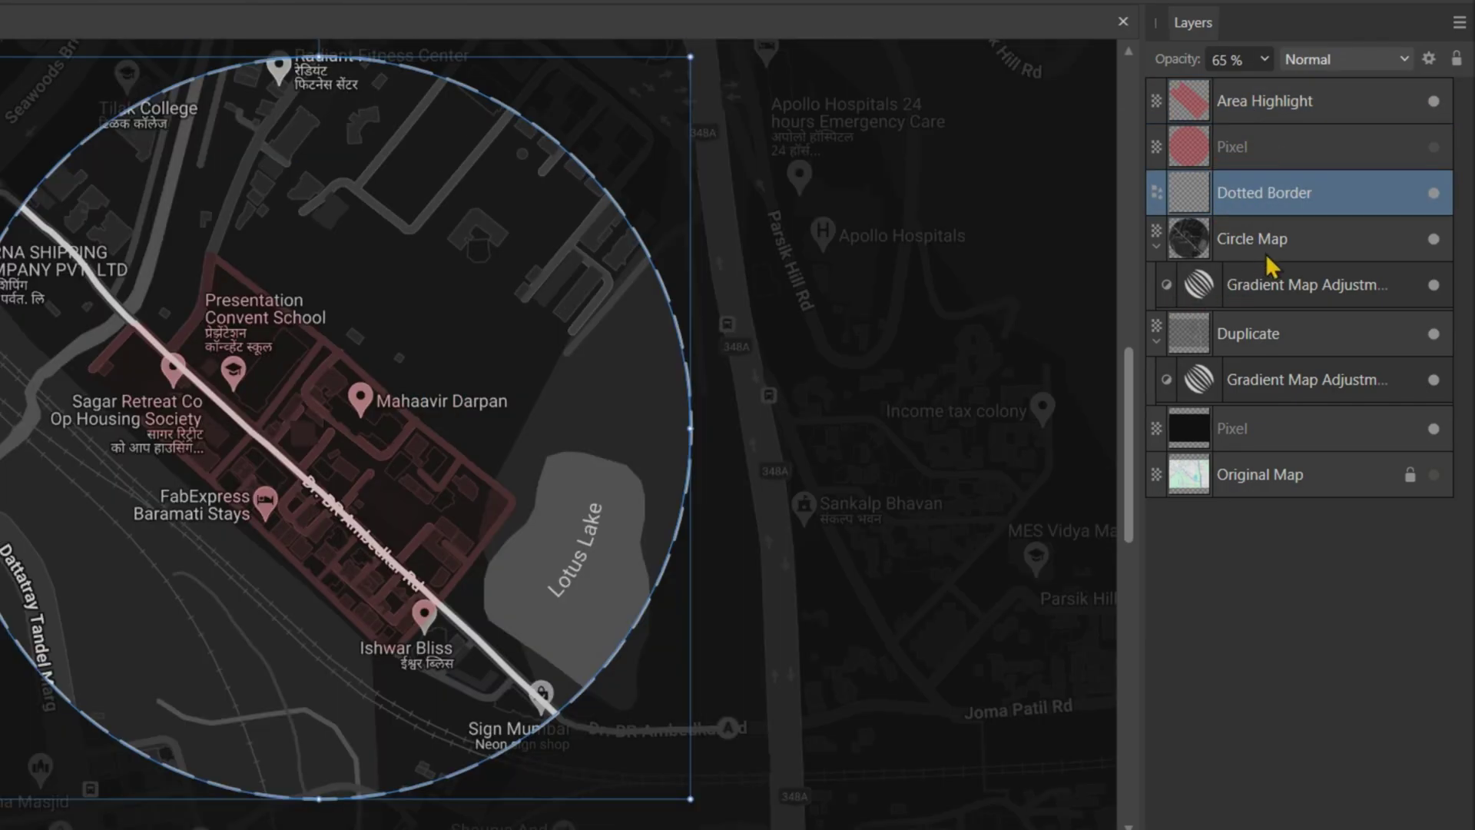
Hide the Area Highlight layer and flood-select the Mahaavir Darpan building on the Circle Map layer.
{"action": "left_click", "coordinate": [1284, 254]}
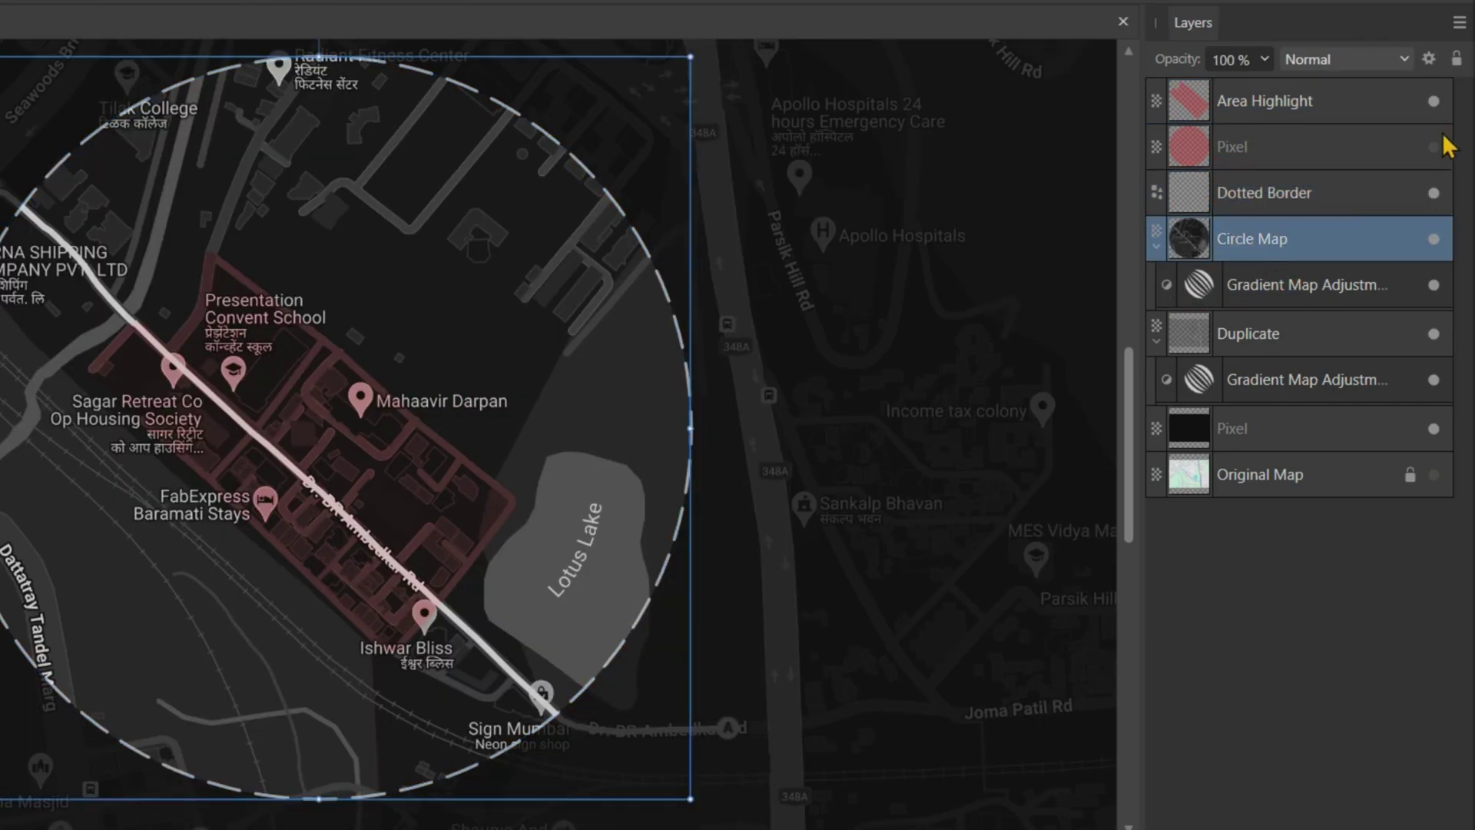
{"action": "left_click", "coordinate": [1434, 102]}
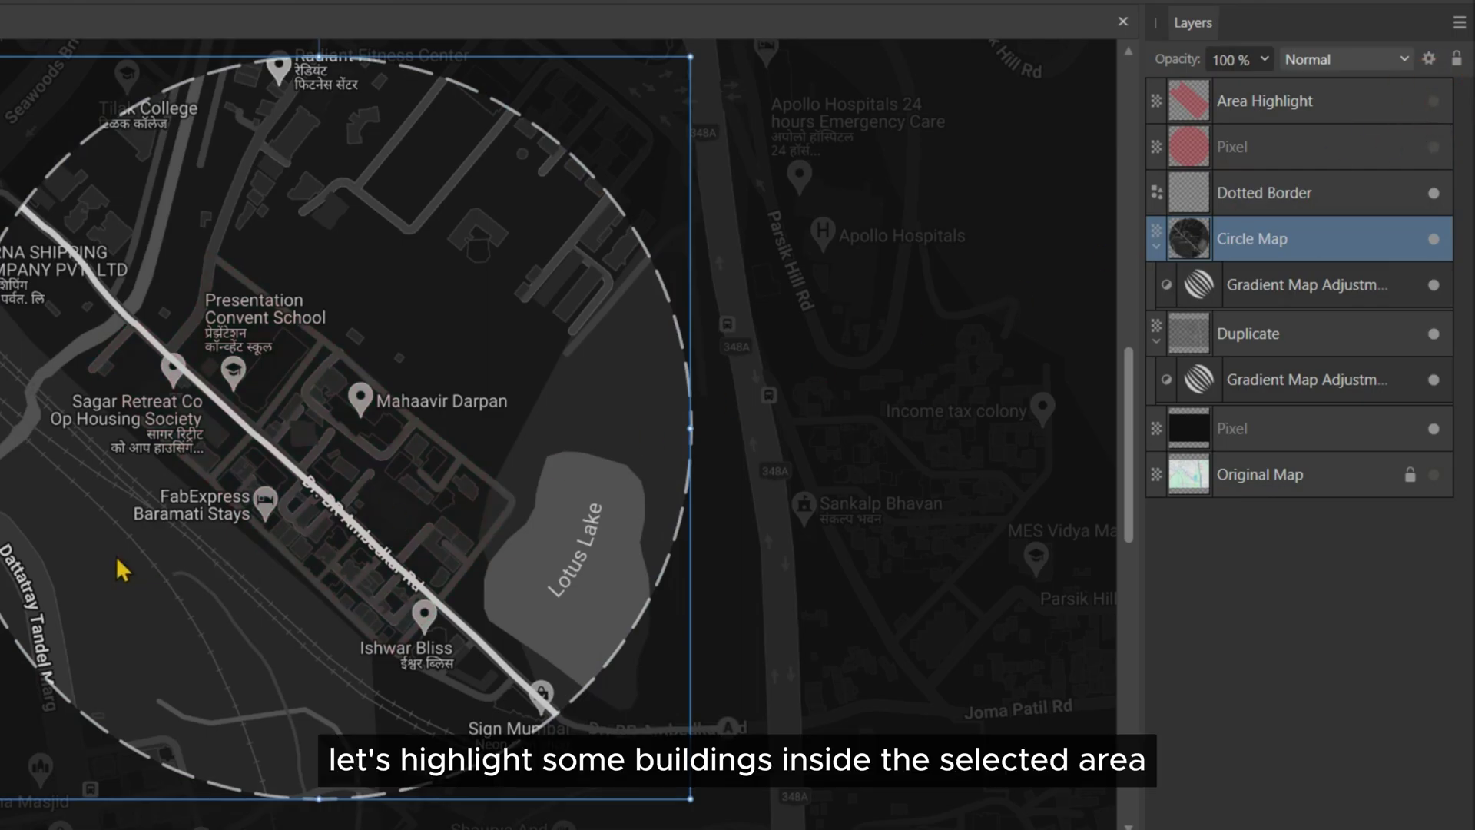
{"action": "scroll", "coordinate": [122, 484], "scroll_direction": "up", "scroll_amount": 5}
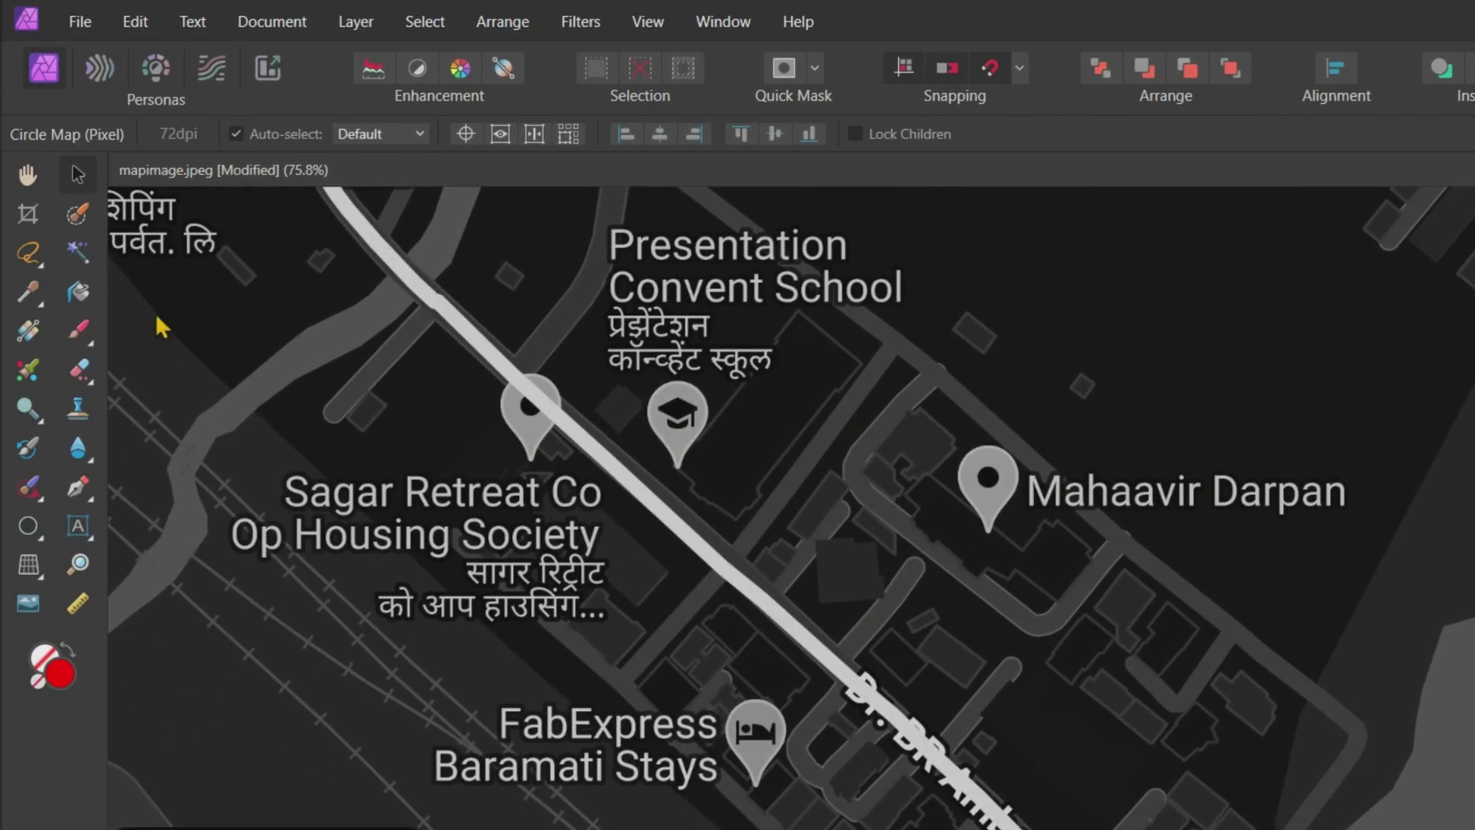
{"action": "left_click", "coordinate": [77, 251]}
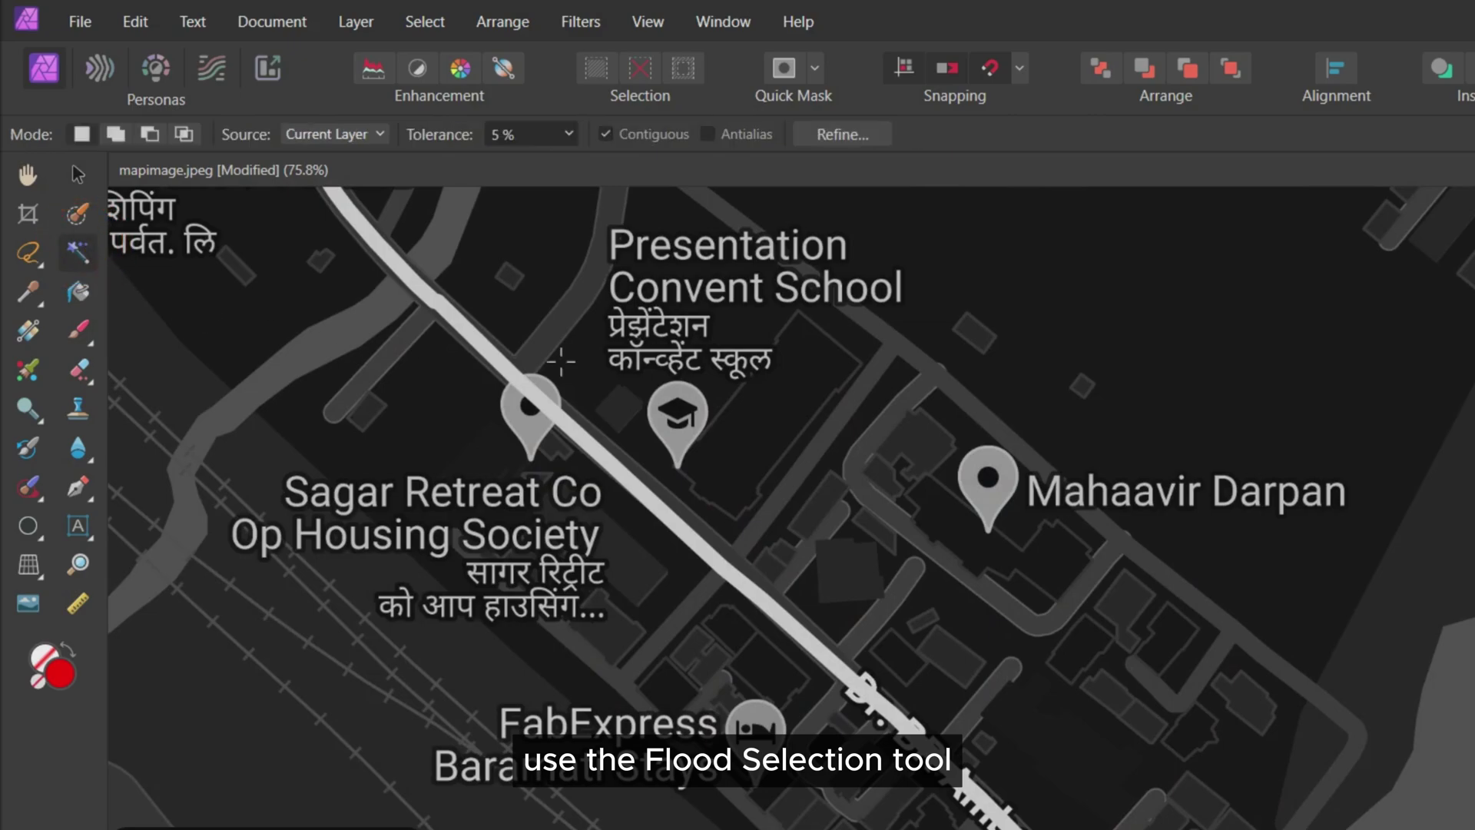
{"action": "left_click", "coordinate": [931, 510]}
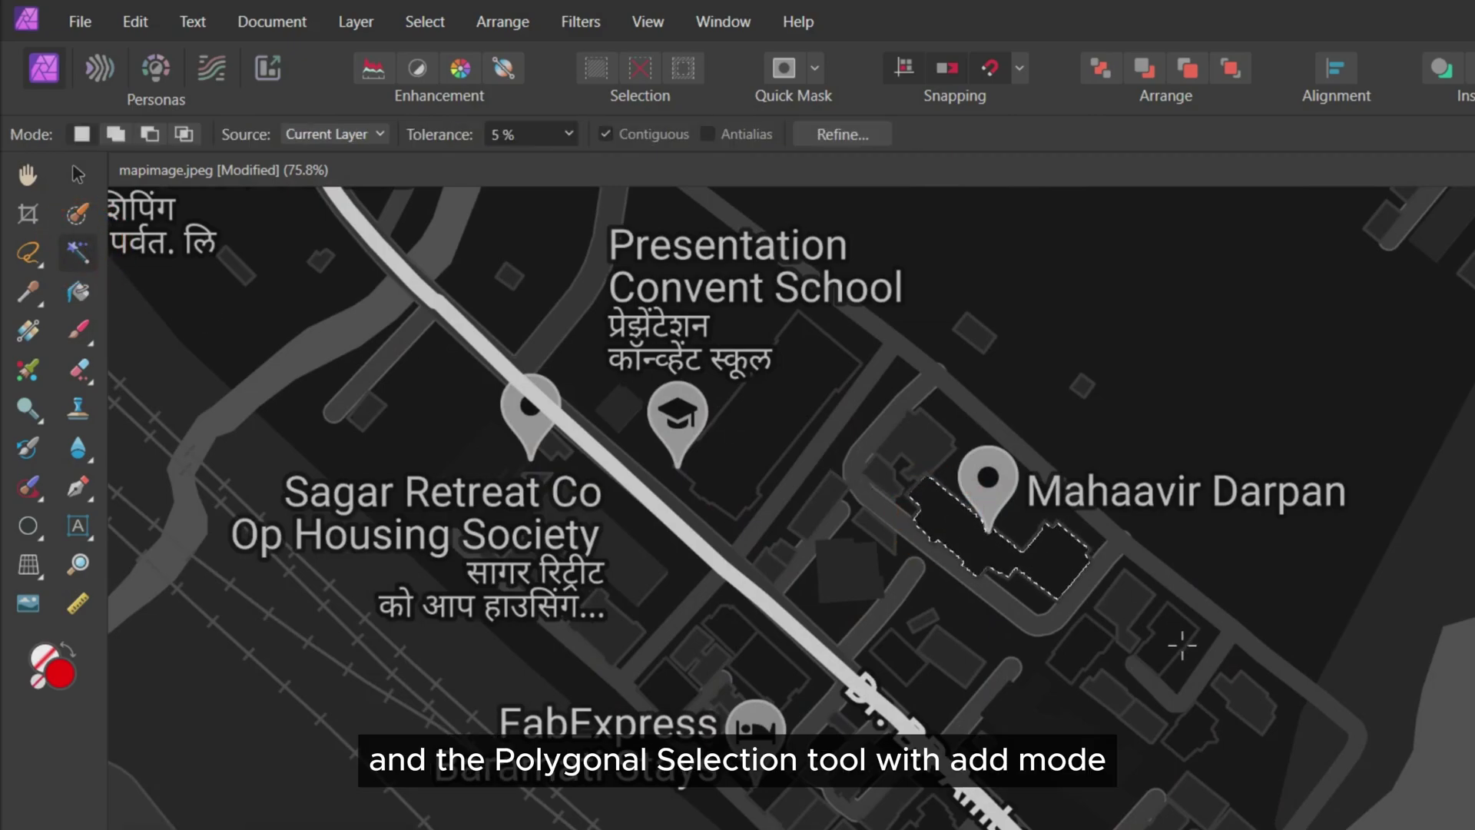
Set the selection mode to Add and add the three small buildings southeast of Mahaavir Darpan.
{"action": "left_click", "coordinate": [113, 137]}
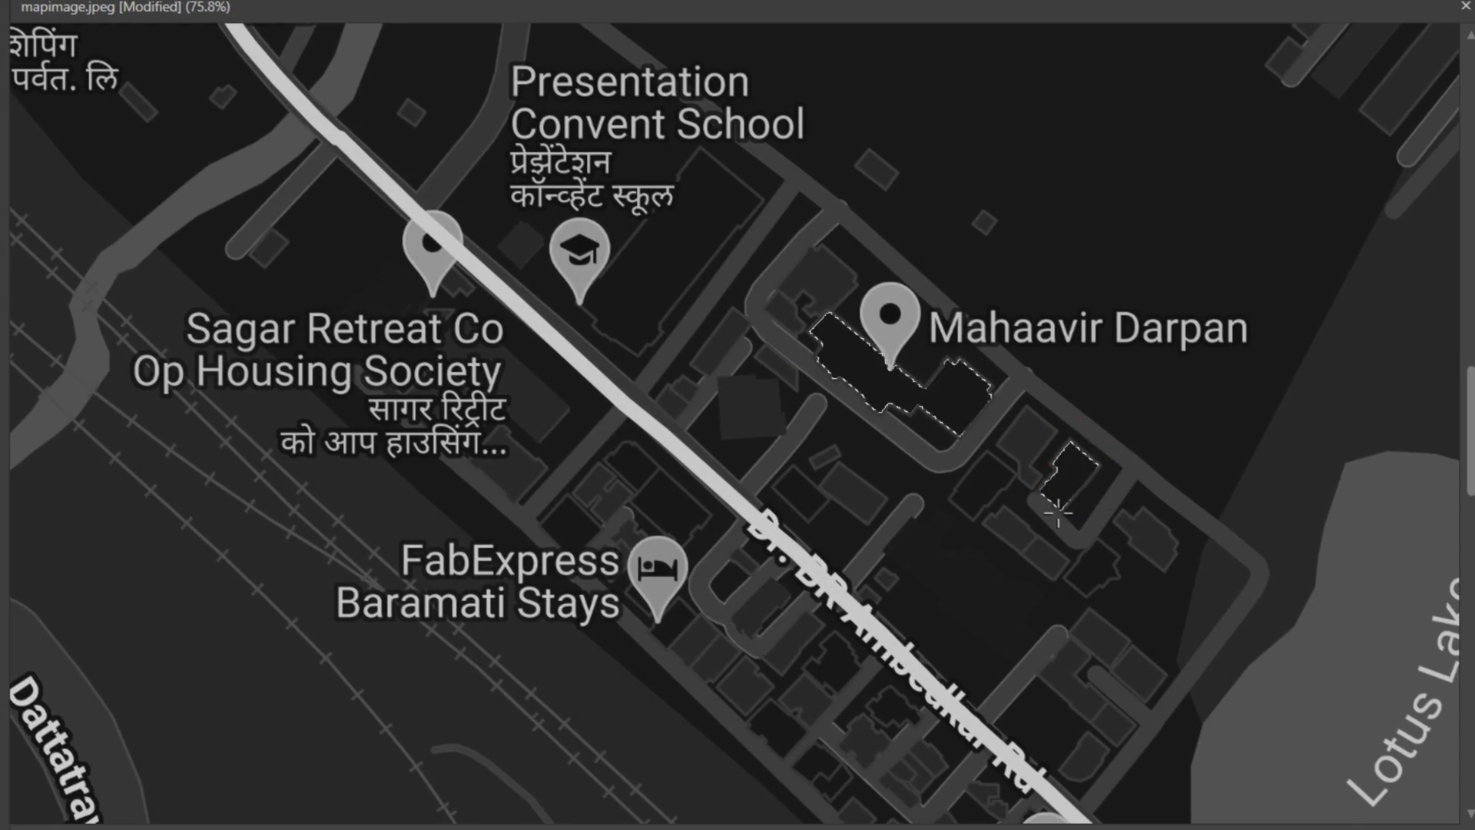
{"action": "left_click", "coordinate": [1164, 643]}
{"action": "left_click", "coordinate": [1087, 645]}
Show the Area Highlight layer and flood-select more buildings inside it, southwest of Dr. BR Ambedkar Rd around FabExpress Baramati Stays.
{"action": "scroll", "coordinate": [989, 483], "scroll_direction": "down", "scroll_amount": 2}
{"action": "scroll", "coordinate": [1005, 494], "scroll_direction": "down", "scroll_amount": 2}
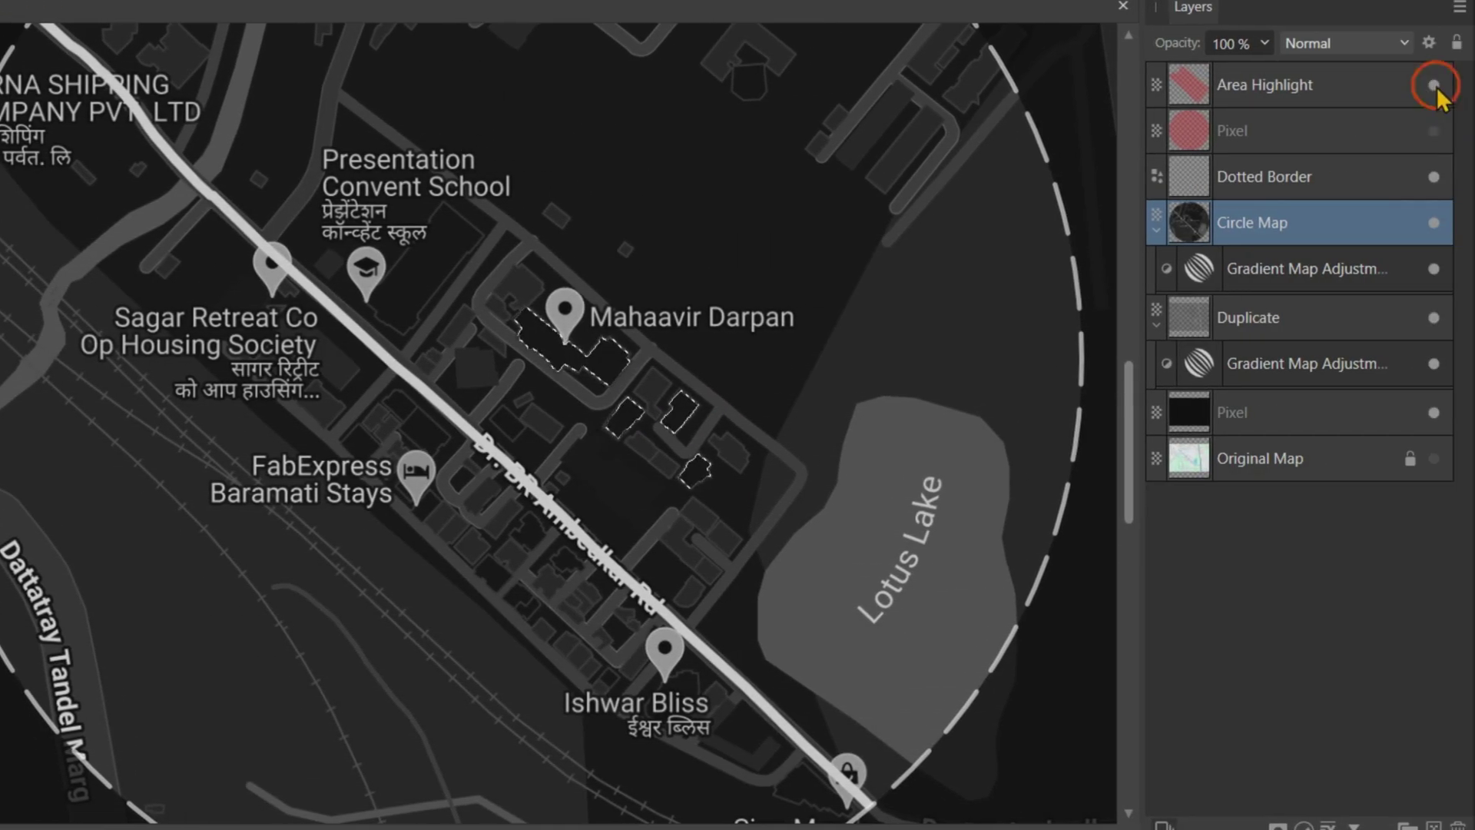
{"action": "left_click", "coordinate": [1442, 85]}
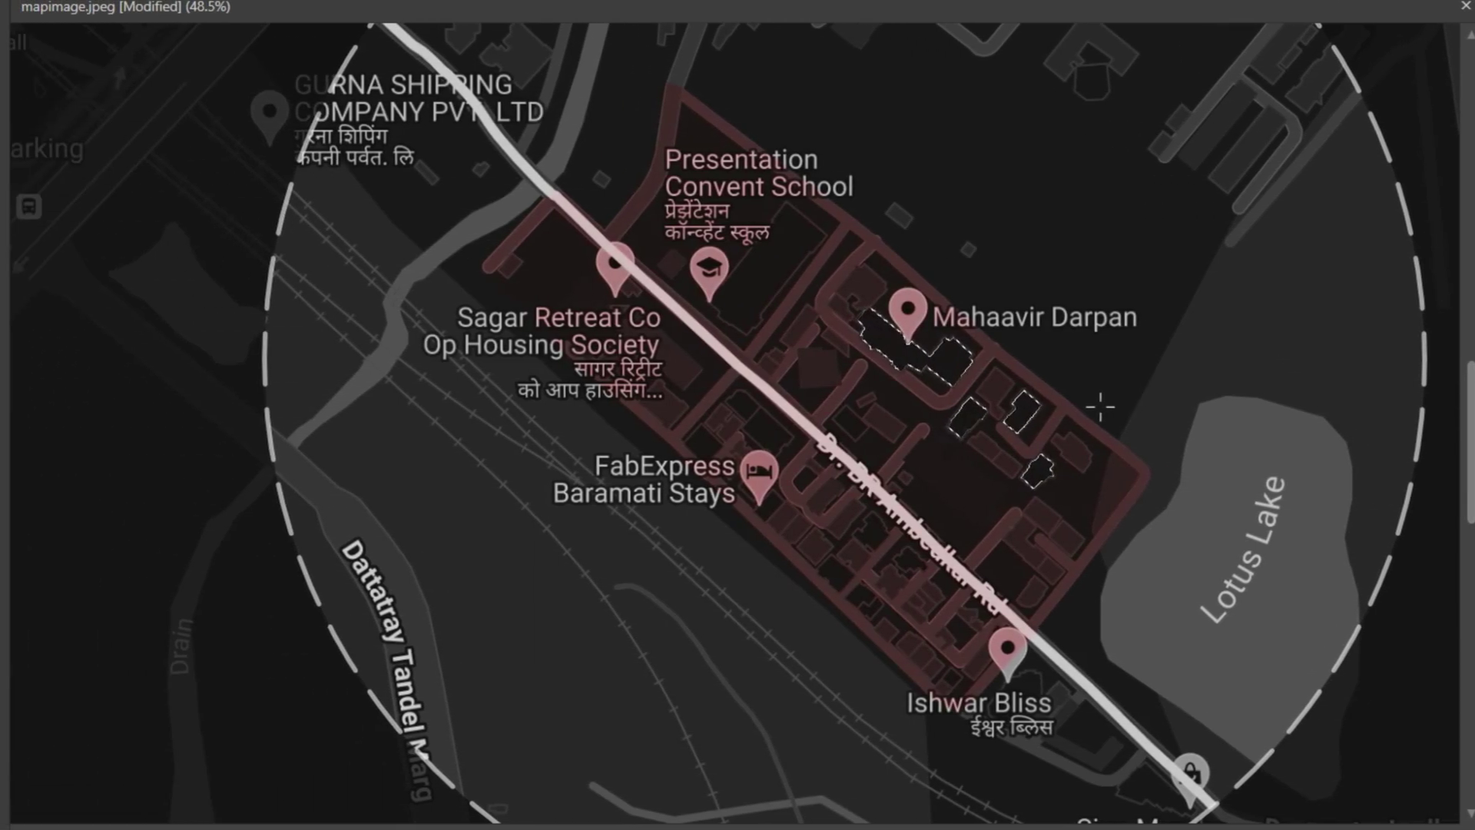
{"action": "scroll", "coordinate": [995, 584], "scroll_direction": "up", "scroll_amount": 4}
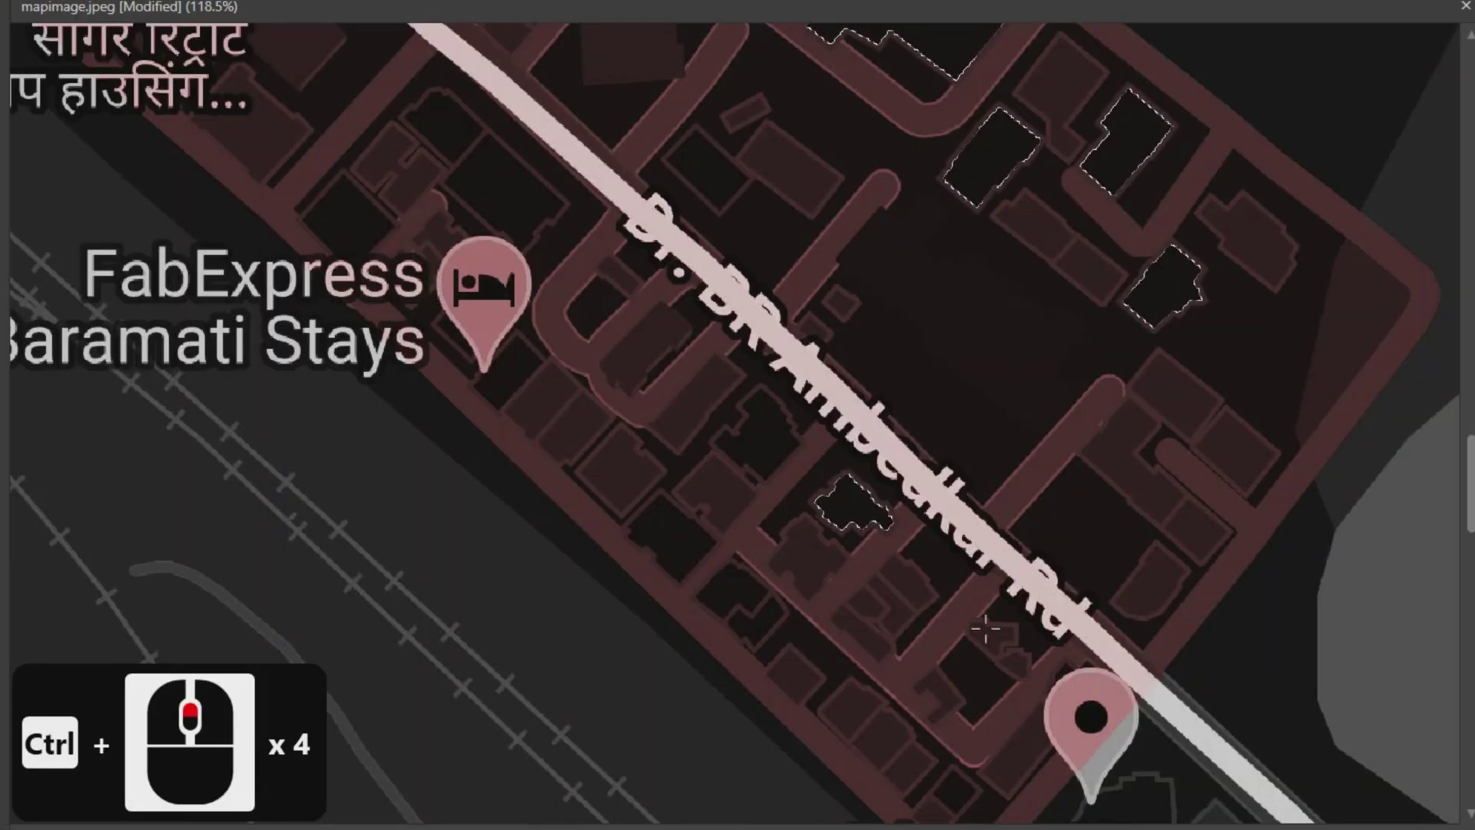
{"action": "left_click", "coordinate": [762, 424]}
{"action": "left_click", "coordinate": [669, 524]}
{"action": "left_click", "coordinate": [739, 601]}
{"action": "left_click", "coordinate": [511, 380]}
{"action": "scroll", "coordinate": [733, 457], "scroll_direction": "up", "scroll_amount": 2}
{"action": "scroll", "coordinate": [734, 457], "scroll_direction": "up", "scroll_amount": 1}
{"action": "left_click", "coordinate": [503, 303]}
{"action": "left_click", "coordinate": [461, 246]}
Try to flood-select the building northwest of FabExpress Baramati Stays and the large school building.
{"action": "left_click", "coordinate": [344, 333]}
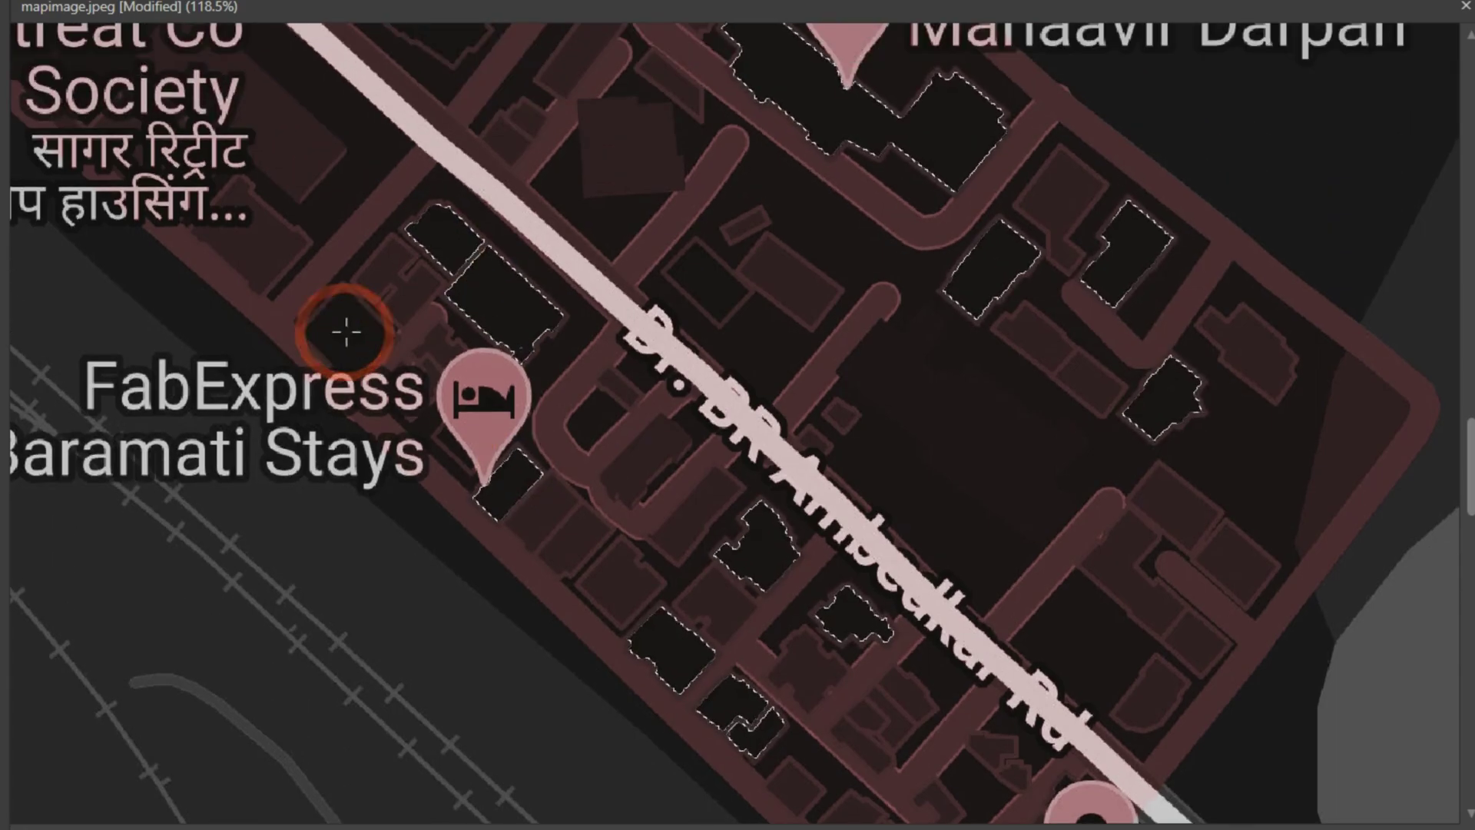
{"action": "key", "text": "ctrl+z"}
{"action": "scroll", "coordinate": [626, 434], "scroll_direction": "up", "scroll_amount": 4}
{"action": "scroll", "coordinate": [511, 238], "scroll_direction": "up", "scroll_amount": 3}
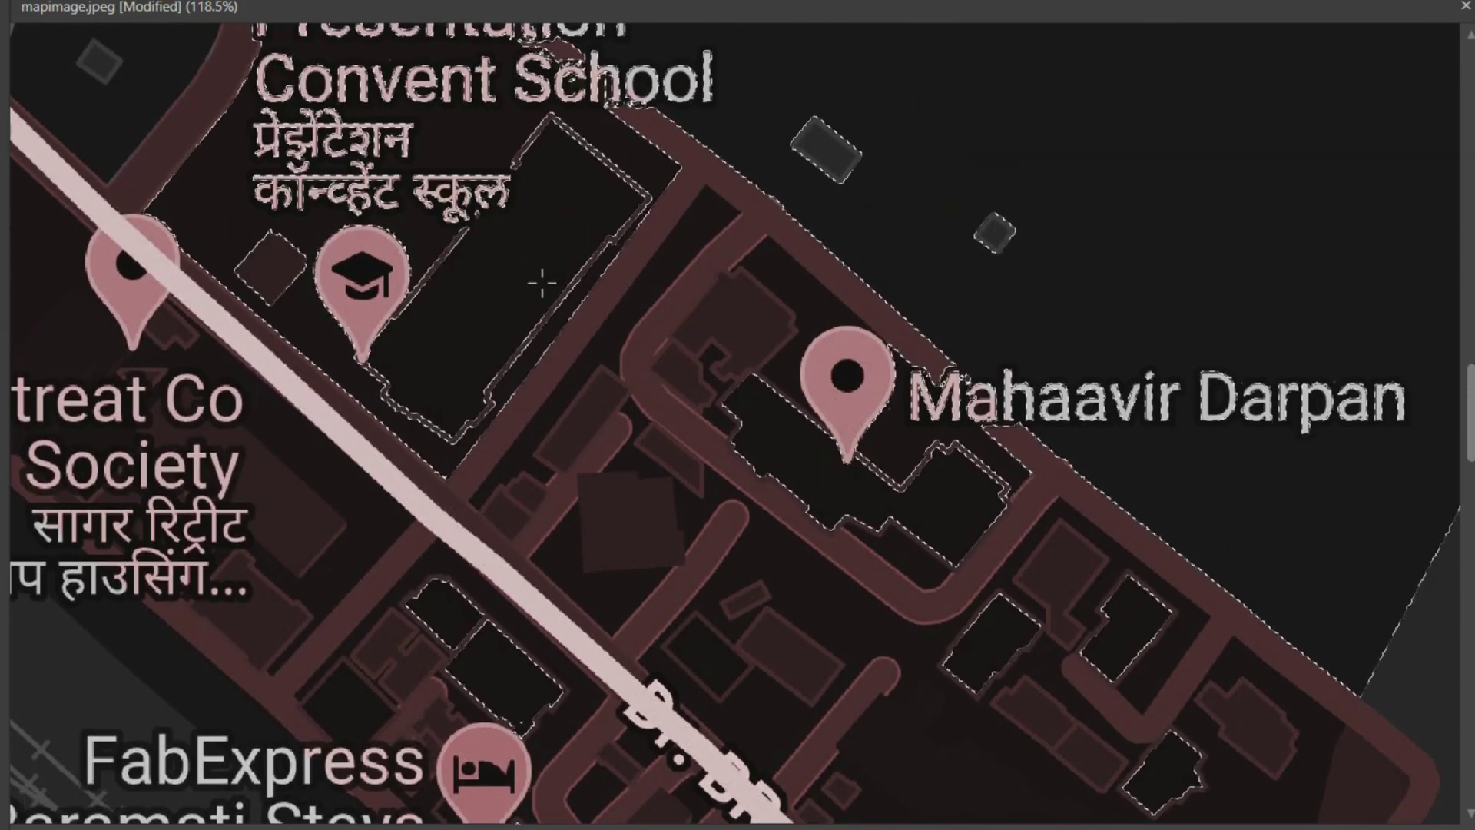
{"action": "scroll", "coordinate": [672, 357], "scroll_direction": "down", "scroll_amount": 5}
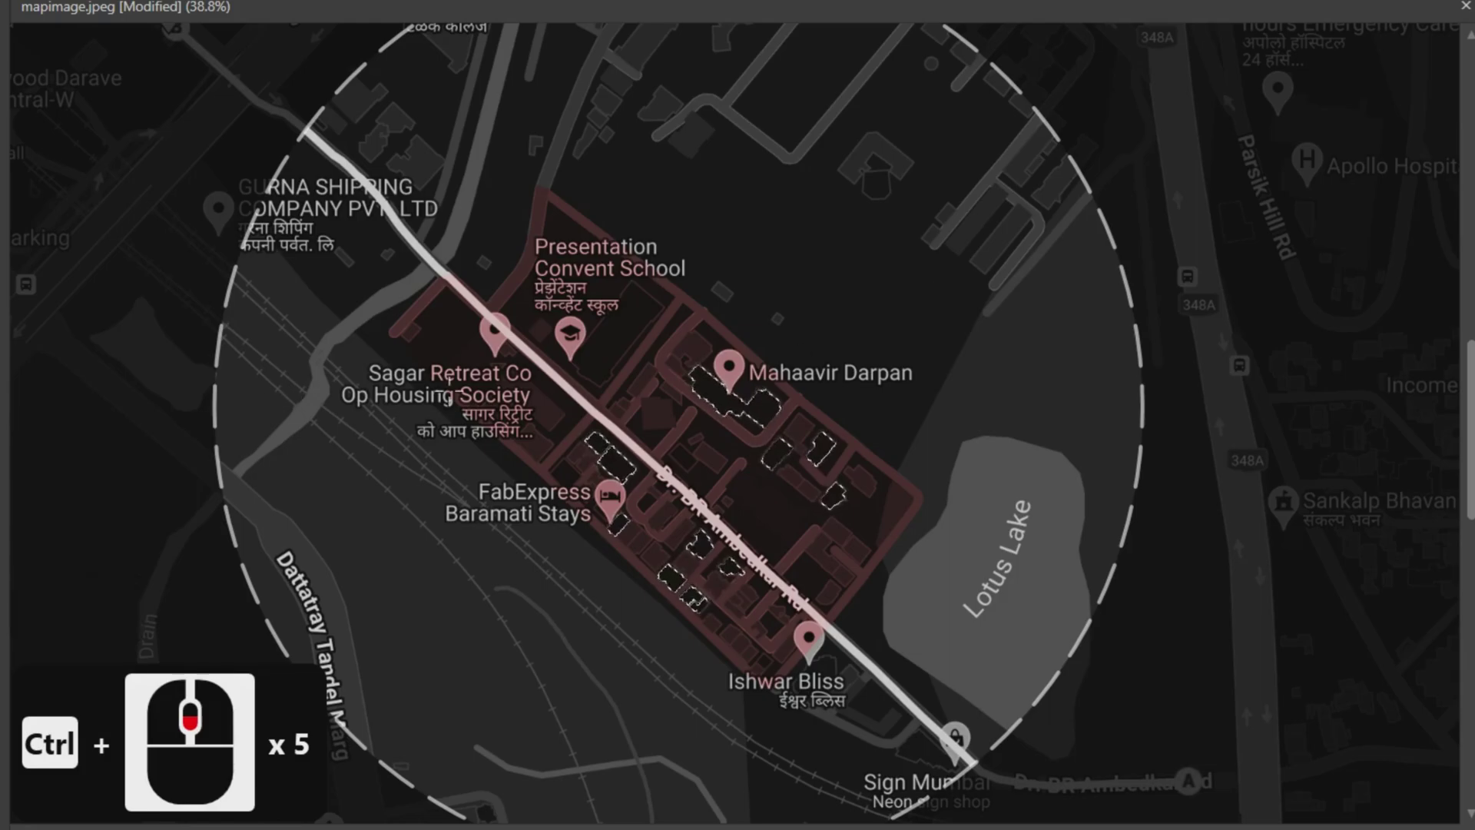
Add the large Presentation Convent School building to the selection by tracing it with the polygonal lasso in Add mode.
{"action": "key", "text": "Tab"}
{"action": "scroll", "coordinate": [503, 382], "scroll_direction": "up", "scroll_amount": 1}
{"action": "left_click", "coordinate": [28, 171]}
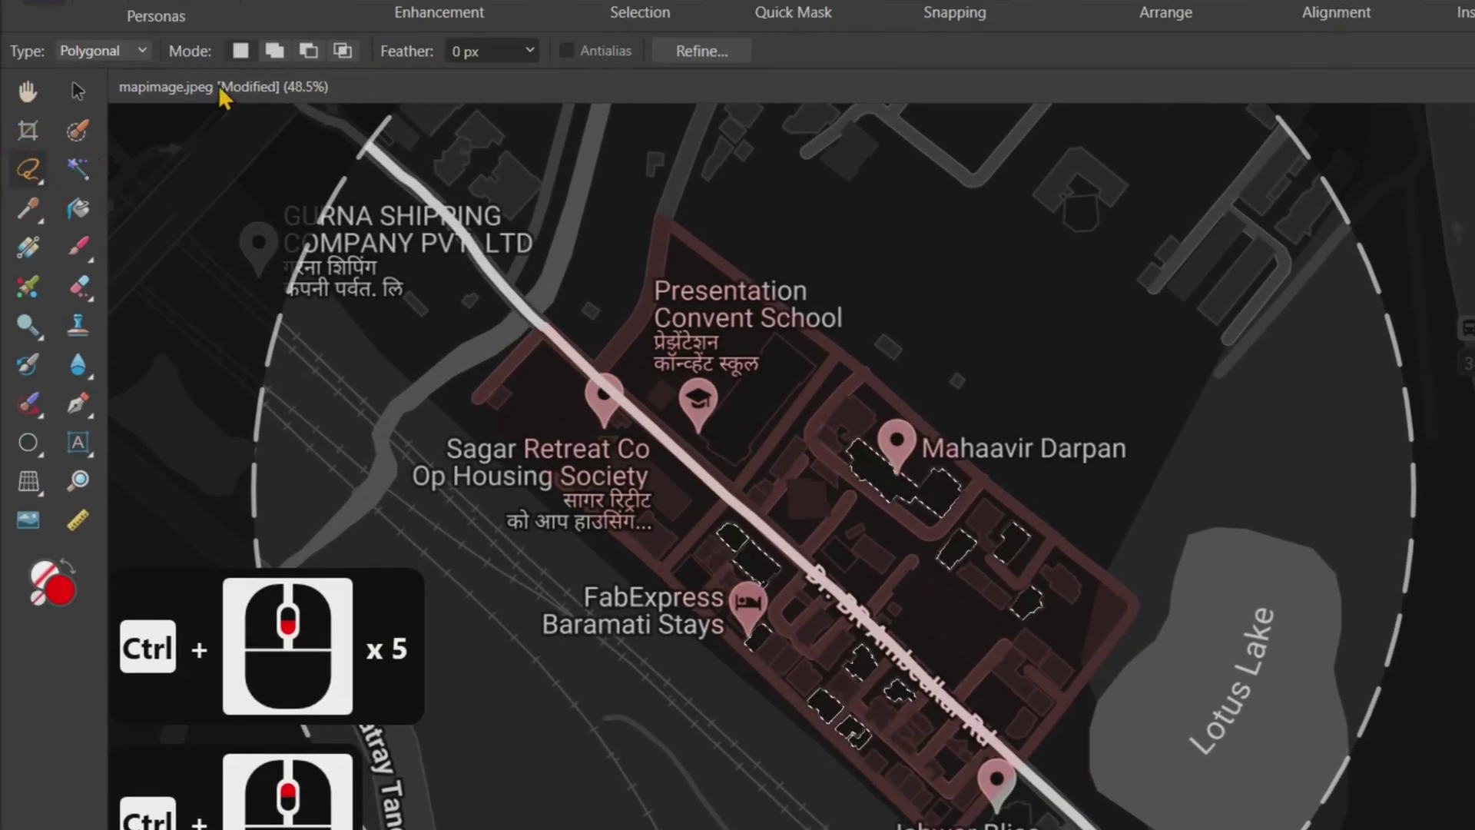
{"action": "scroll", "coordinate": [696, 556], "scroll_direction": "up", "scroll_amount": 1, "text": "ctrl"}
{"action": "scroll", "coordinate": [629, 392], "scroll_direction": "up", "scroll_amount": 4}
{"action": "scroll", "coordinate": [692, 384], "scroll_direction": "up", "scroll_amount": 2}
{"action": "scroll", "coordinate": [735, 334], "scroll_direction": "up", "scroll_amount": 3}
{"action": "mouse_move", "coordinate": [762, 250]}
{"action": "left_mouse_down"}
{"action": "mouse_move", "coordinate": [829, 165]}
{"action": "mouse_move", "coordinate": [941, 429]}
{"action": "mouse_move", "coordinate": [710, 686]}
{"action": "mouse_move", "coordinate": [708, 527]}
{"action": "mouse_move", "coordinate": [673, 584]}
{"action": "mouse_move", "coordinate": [560, 566]}
{"action": "mouse_move", "coordinate": [496, 521]}
{"action": "left_mouse_up"}
Trace the building northwest of FabExpress Baramati Stays to add it to the selection.
{"action": "scroll", "coordinate": [707, 696], "scroll_direction": "down", "scroll_amount": 3}
{"action": "mouse_move", "coordinate": [458, 453]}
{"action": "left_mouse_down"}
{"action": "mouse_move", "coordinate": [561, 300]}
{"action": "mouse_move", "coordinate": [692, 399]}
{"action": "mouse_move", "coordinate": [607, 564]}
{"action": "left_mouse_up"}
{"action": "scroll", "coordinate": [458, 453], "scroll_direction": "down", "scroll_amount": 4}
{"action": "scroll", "coordinate": [538, 322], "scroll_direction": "up", "scroll_amount": 6}
{"action": "left_click_drag", "start_coordinate": [437, 422], "coordinate": [437, 422]}
{"action": "scroll", "coordinate": [658, 356], "scroll_direction": "down", "scroll_amount": 8}
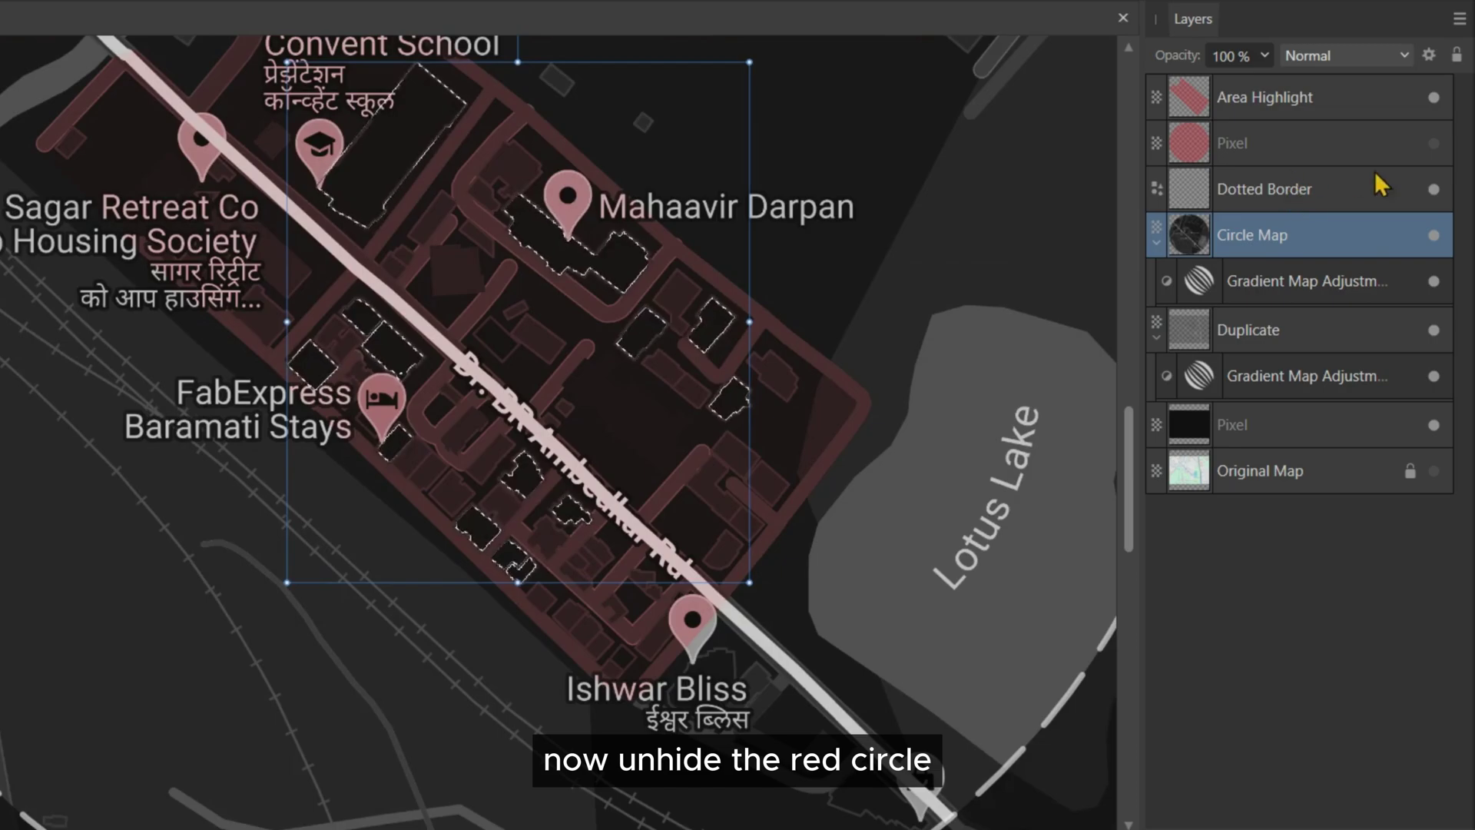
Show the red circle layer and duplicate its selected building areas onto a new layer.
{"action": "left_click", "coordinate": [1434, 144]}
{"action": "left_click", "coordinate": [1286, 143]}
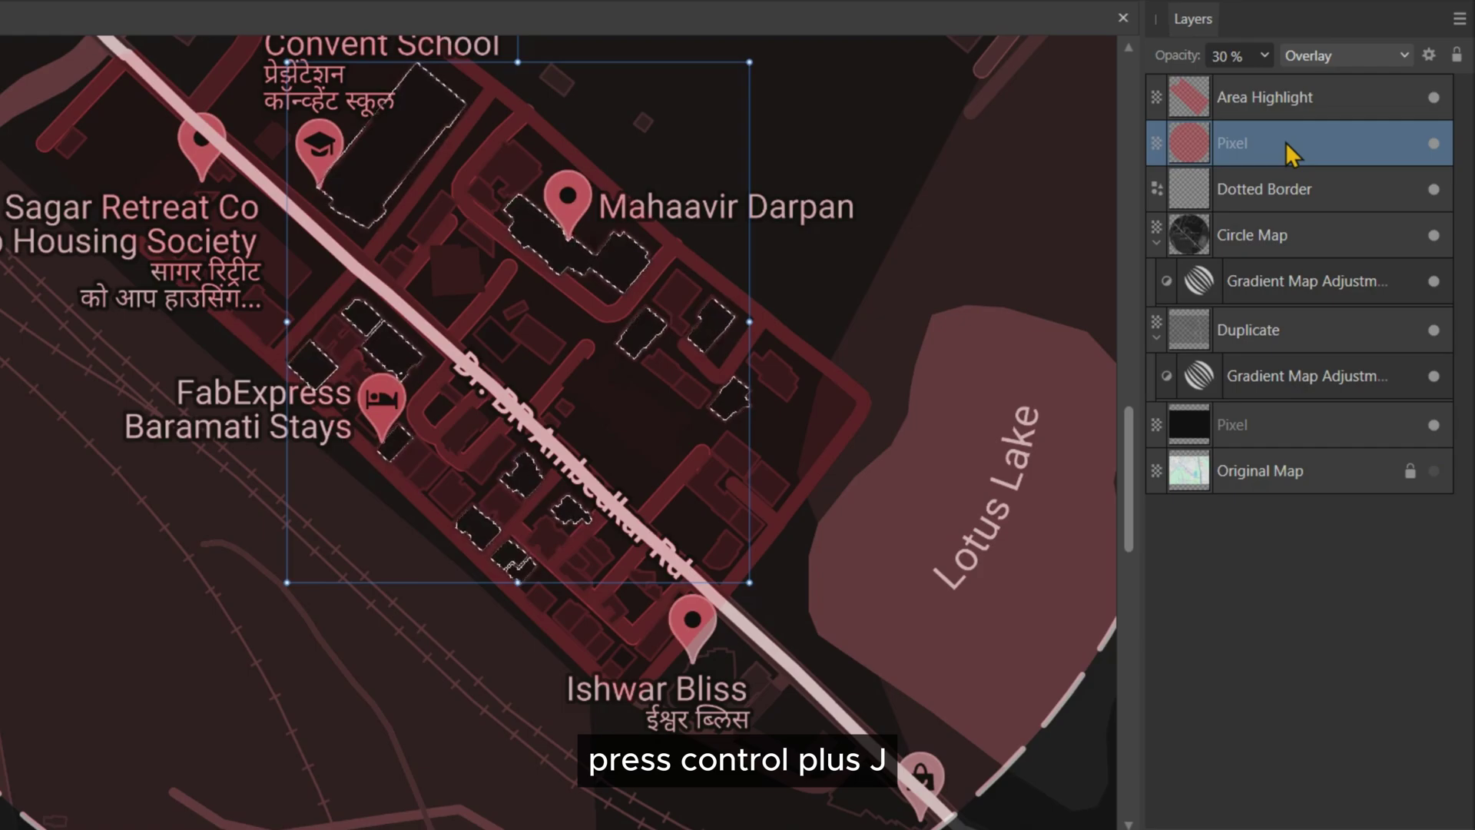
{"action": "key", "text": "ctrl+j"}
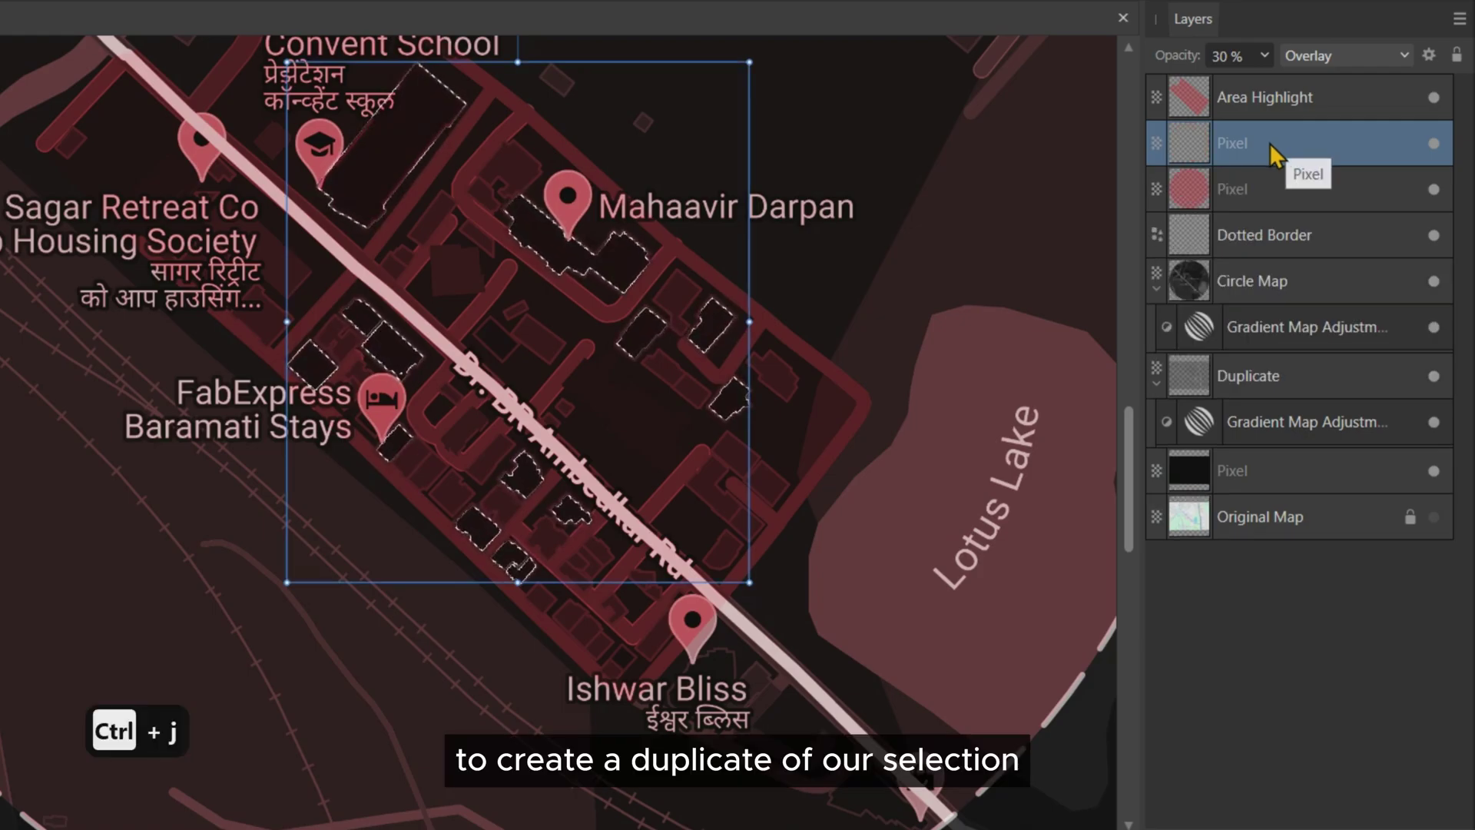
Move the new building layer above Area Highlight and hide both the red circle and Area Highlight layers.
{"action": "left_click_drag", "start_coordinate": [1270, 141], "coordinate": [1269, 80]}
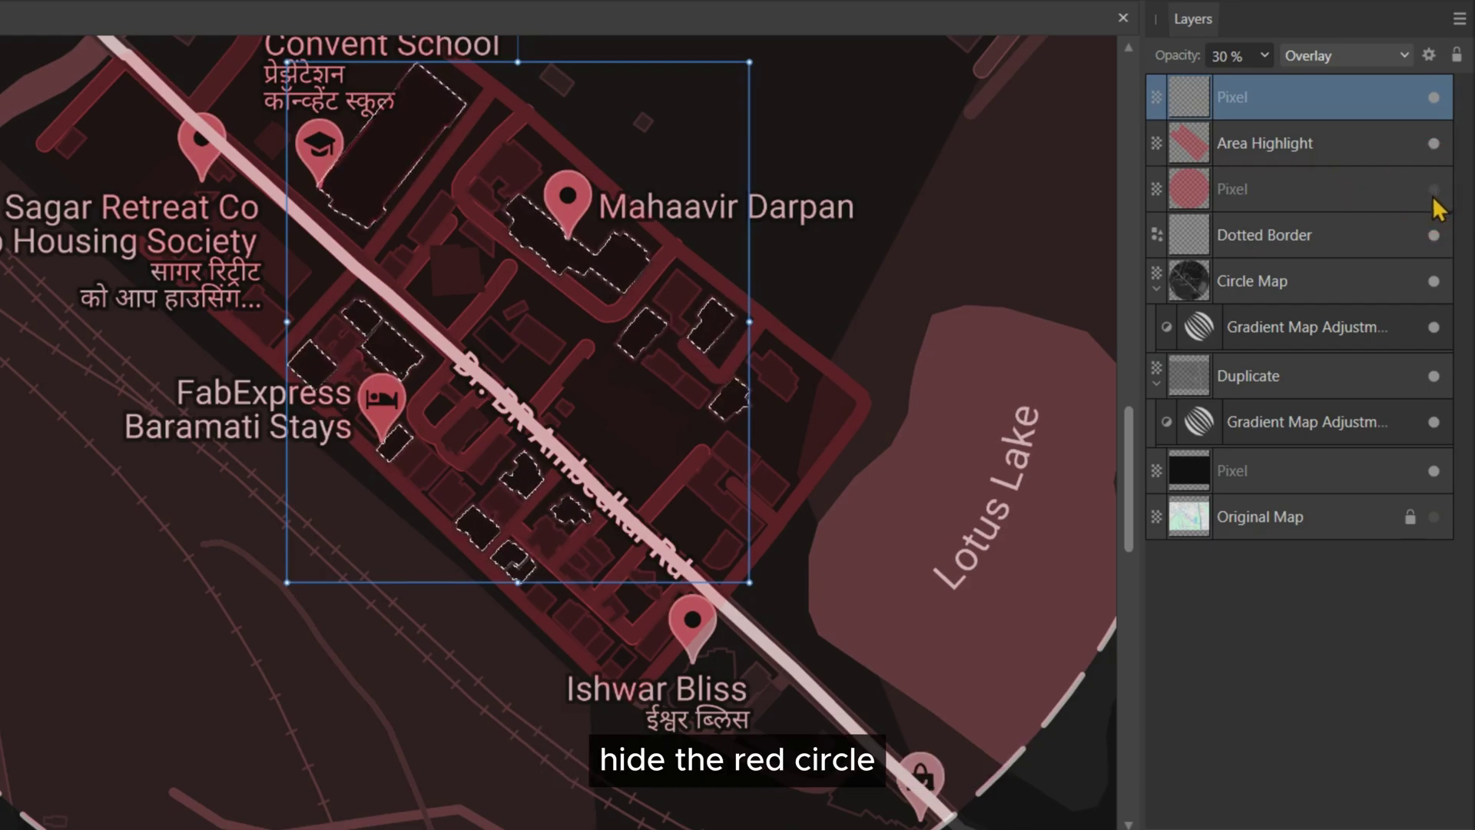
{"action": "left_click", "coordinate": [1433, 189]}
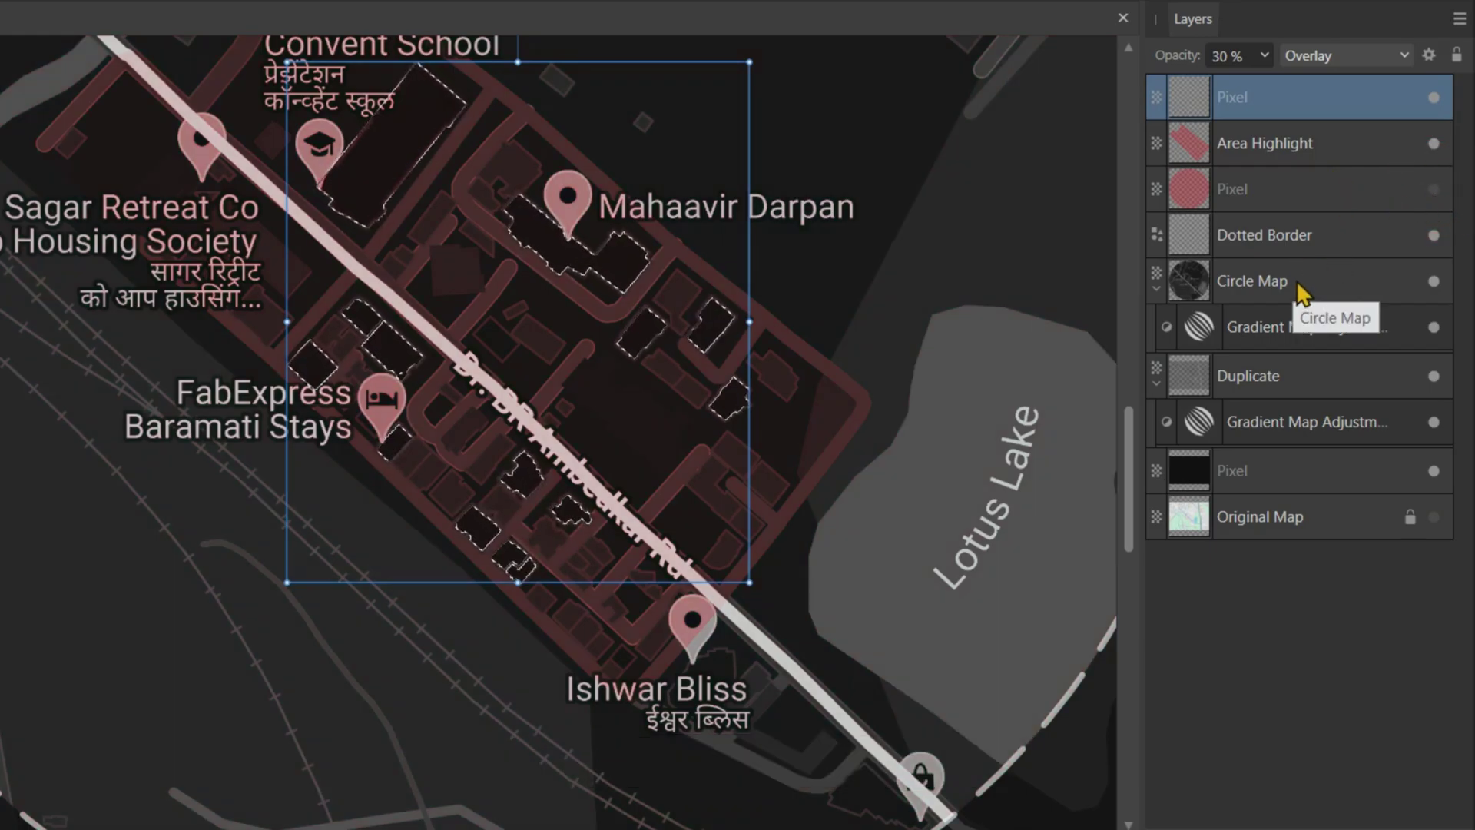
{"action": "left_click", "coordinate": [1433, 144]}
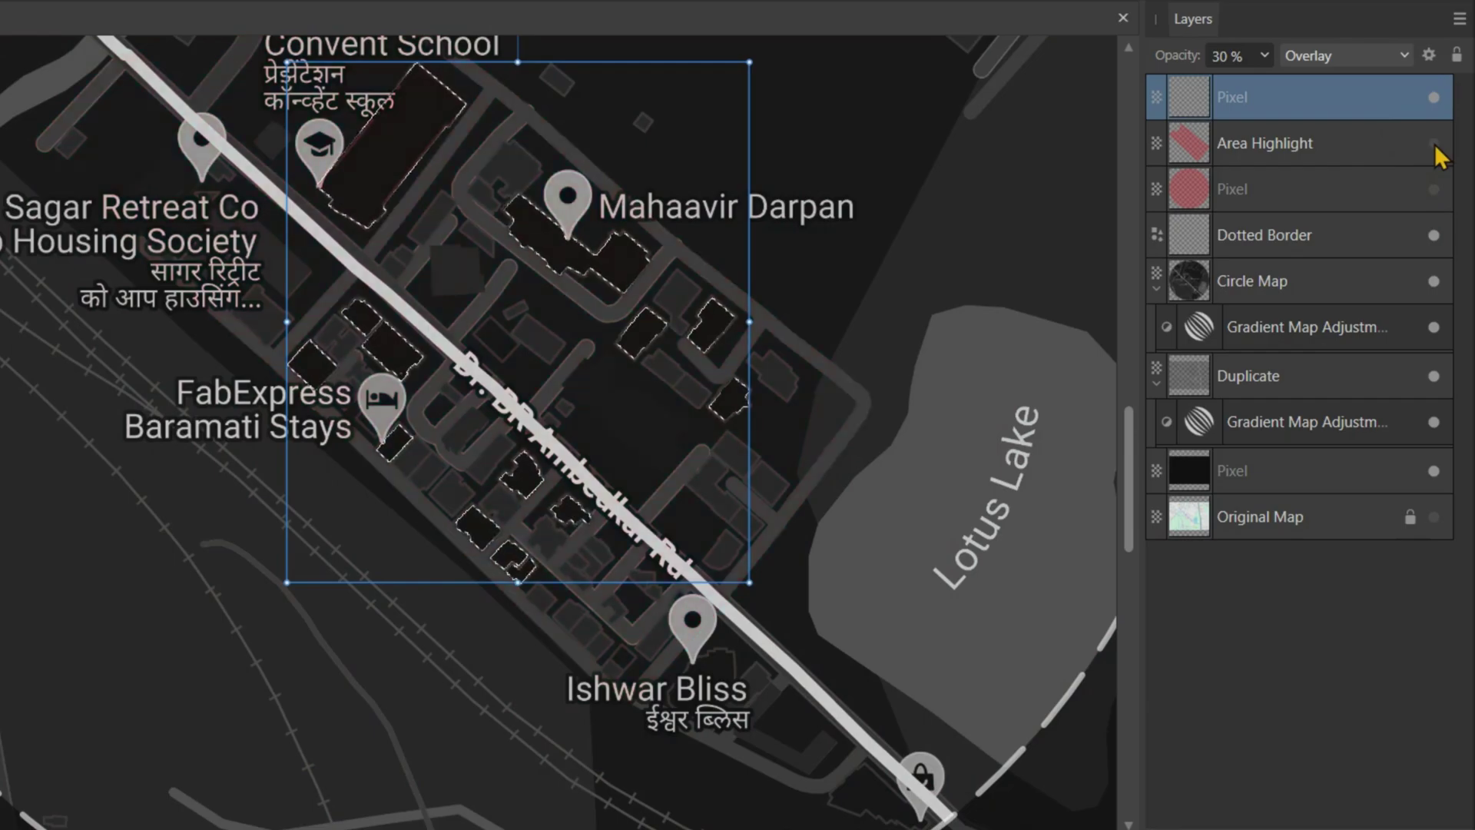
{"action": "scroll", "coordinate": [694, 405], "scroll_direction": "down", "scroll_amount": 3}
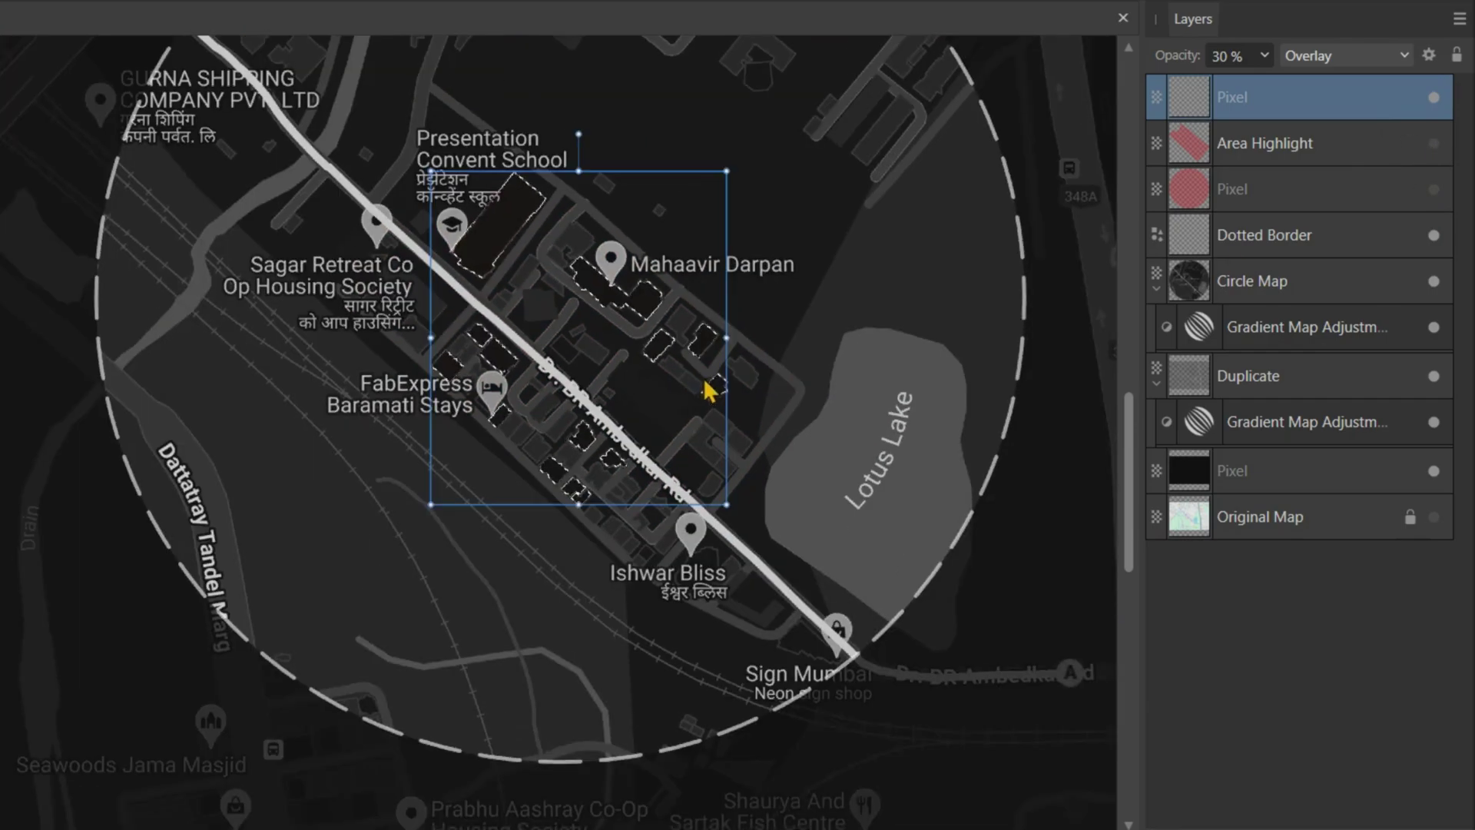
{"action": "scroll", "coordinate": [706, 476], "scroll_direction": "down", "scroll_amount": 3}
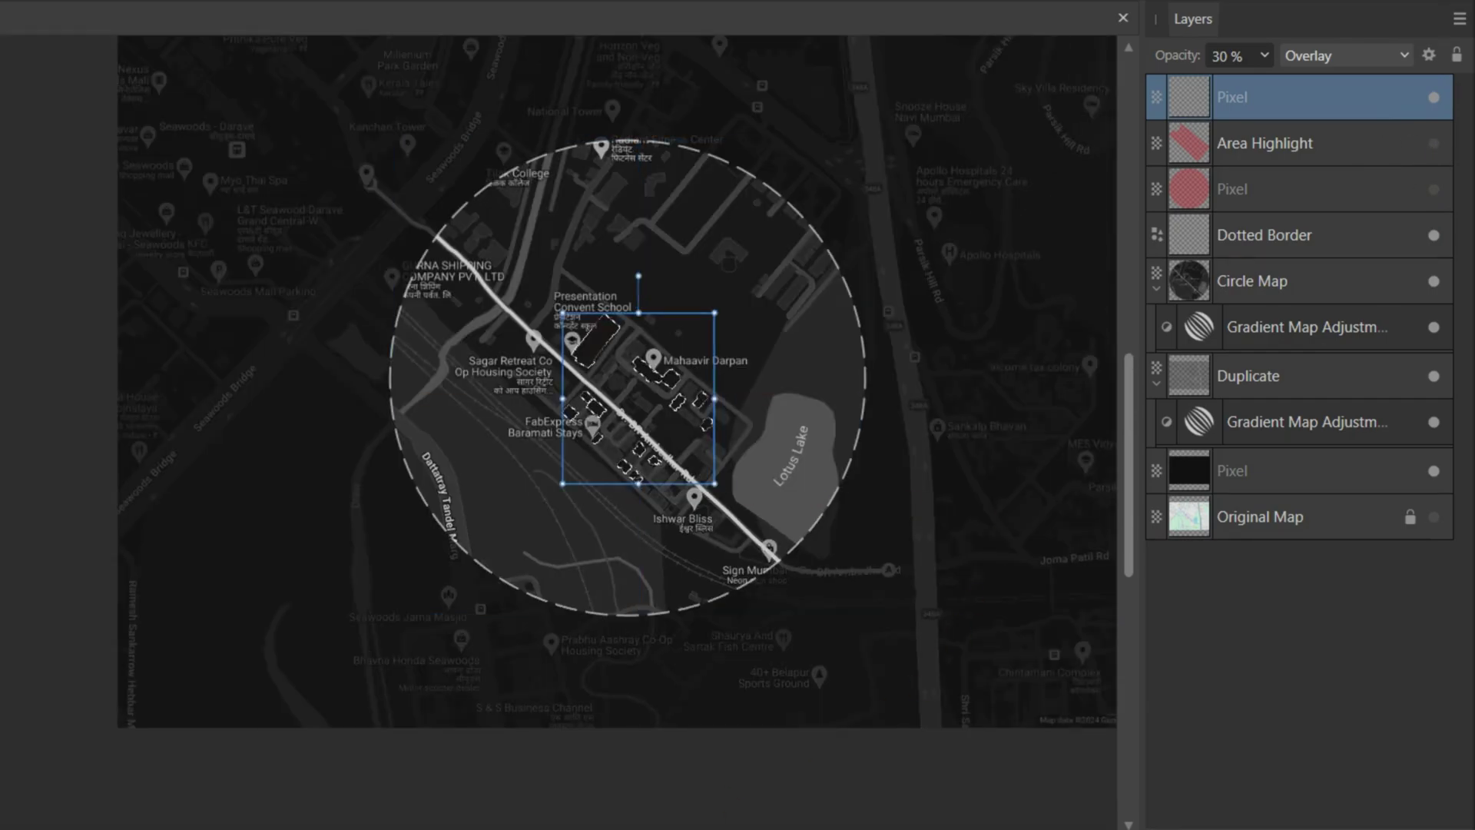
{"action": "left_click_drag", "start_coordinate": [396, 823], "coordinate": [273, 788]}
{"action": "scroll", "coordinate": [634, 801], "scroll_direction": "up", "scroll_amount": 1}
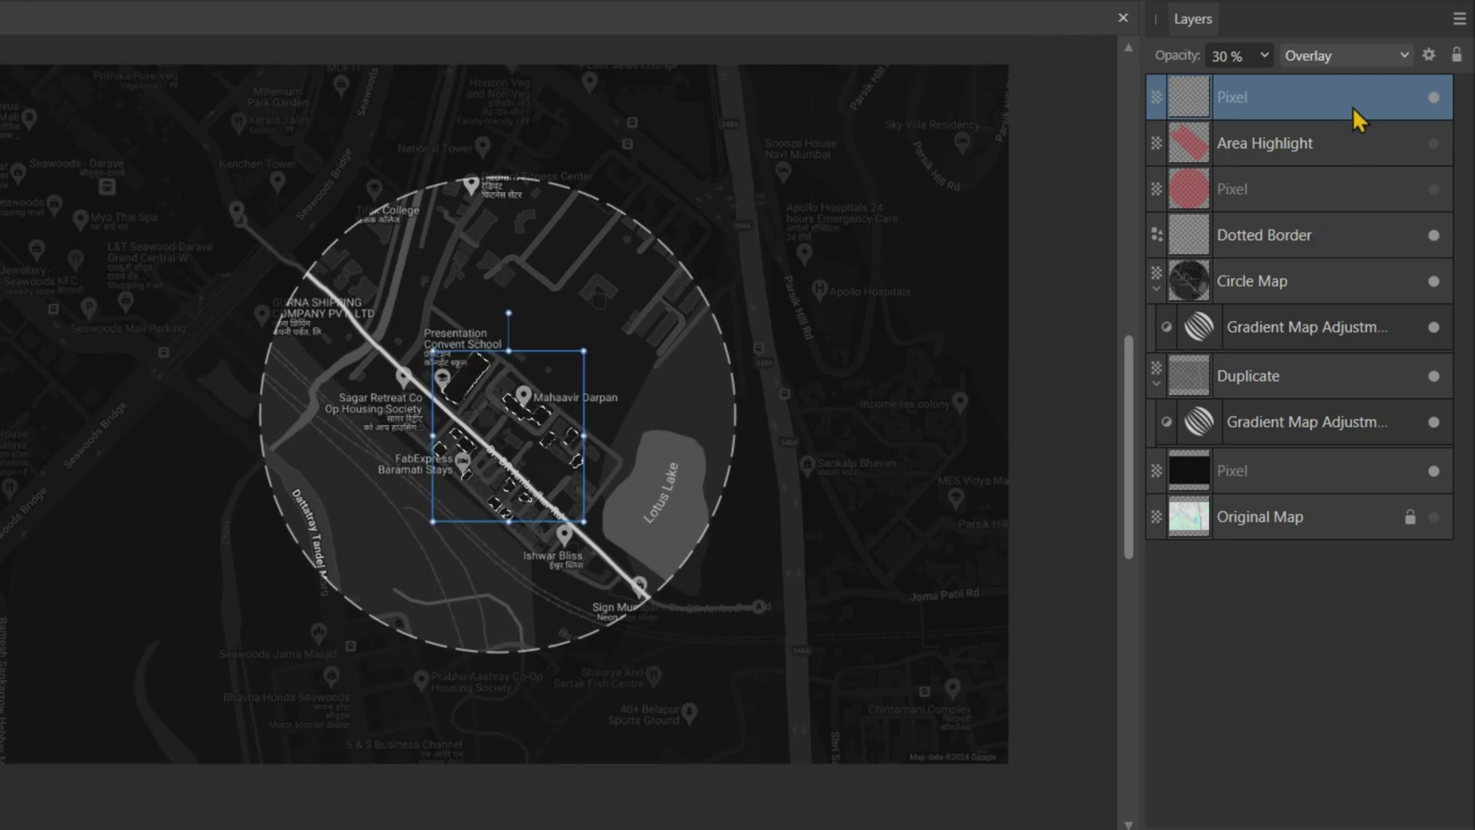
Set the new building layer's blend mode to Normal and its opacity to 50%.
{"action": "left_click", "coordinate": [1338, 55]}
{"action": "scroll", "coordinate": [1355, 260], "scroll_direction": "up", "scroll_amount": 5}
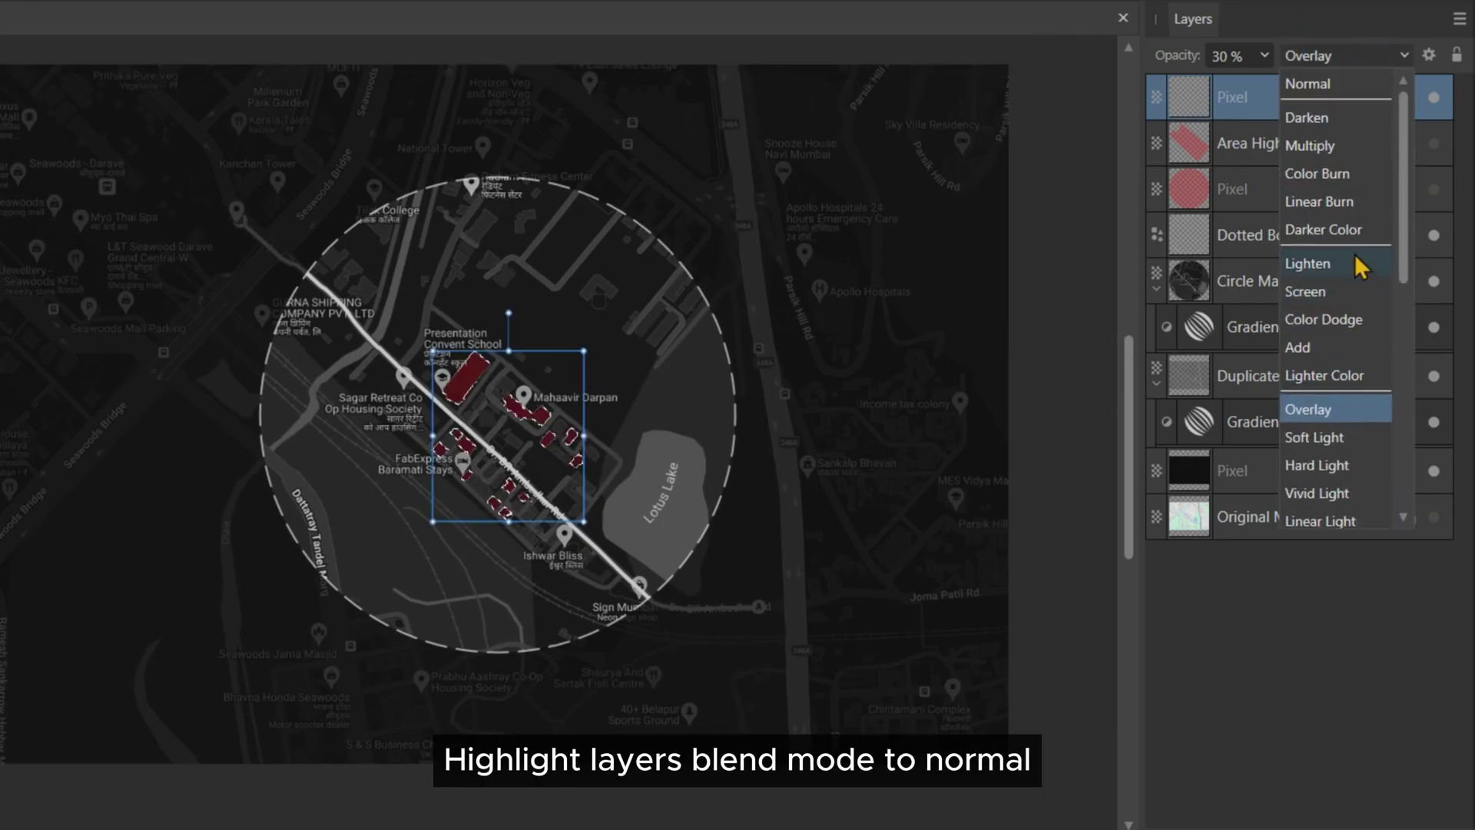
{"action": "left_click", "coordinate": [1339, 85]}
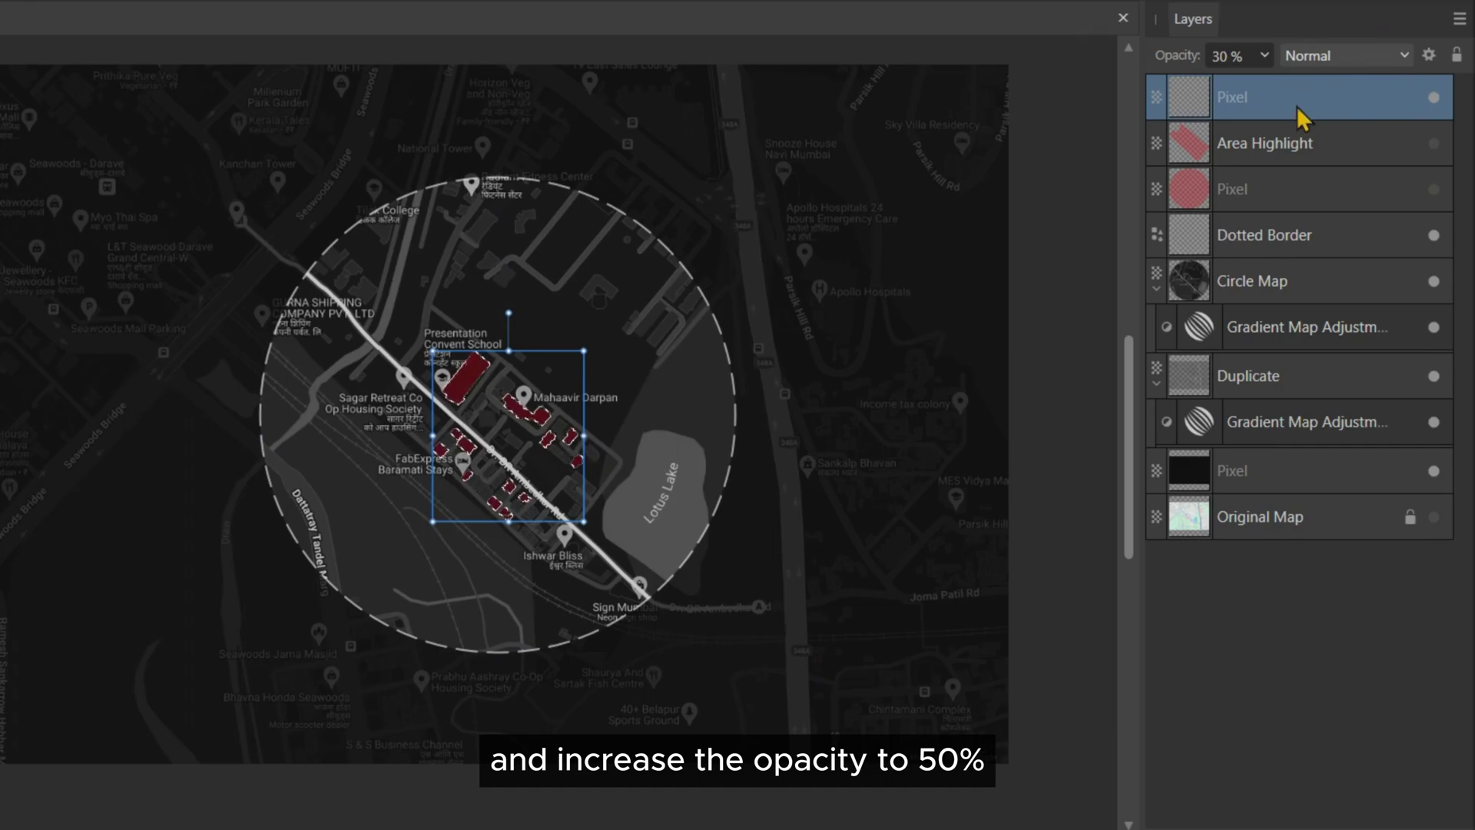
{"action": "left_click", "coordinate": [1233, 56]}
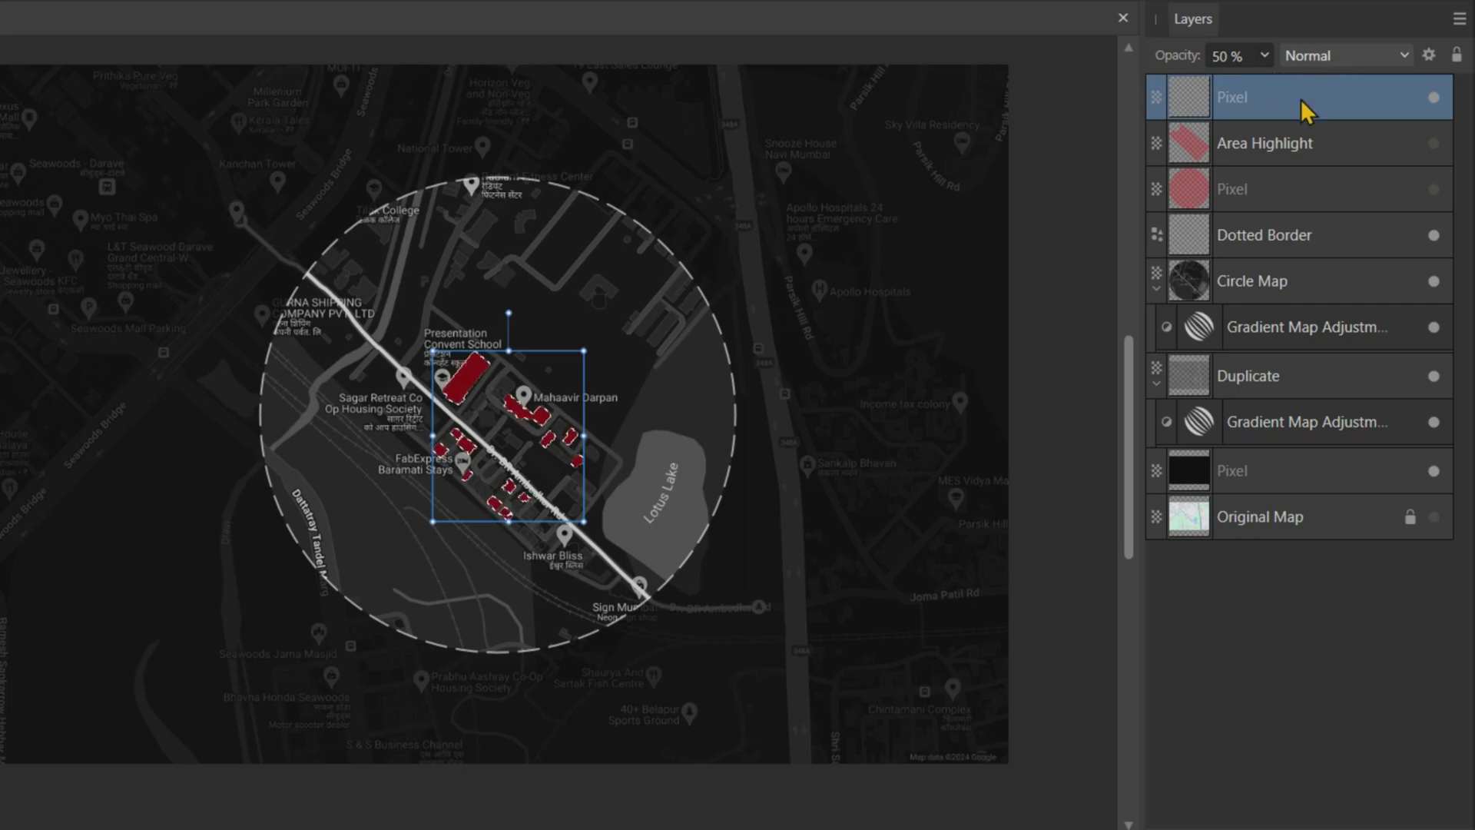
Rename the building layer as Building Highlight and move the red circle layer directly above Original Map.
{"action": "double_click", "coordinate": [1260, 99]}
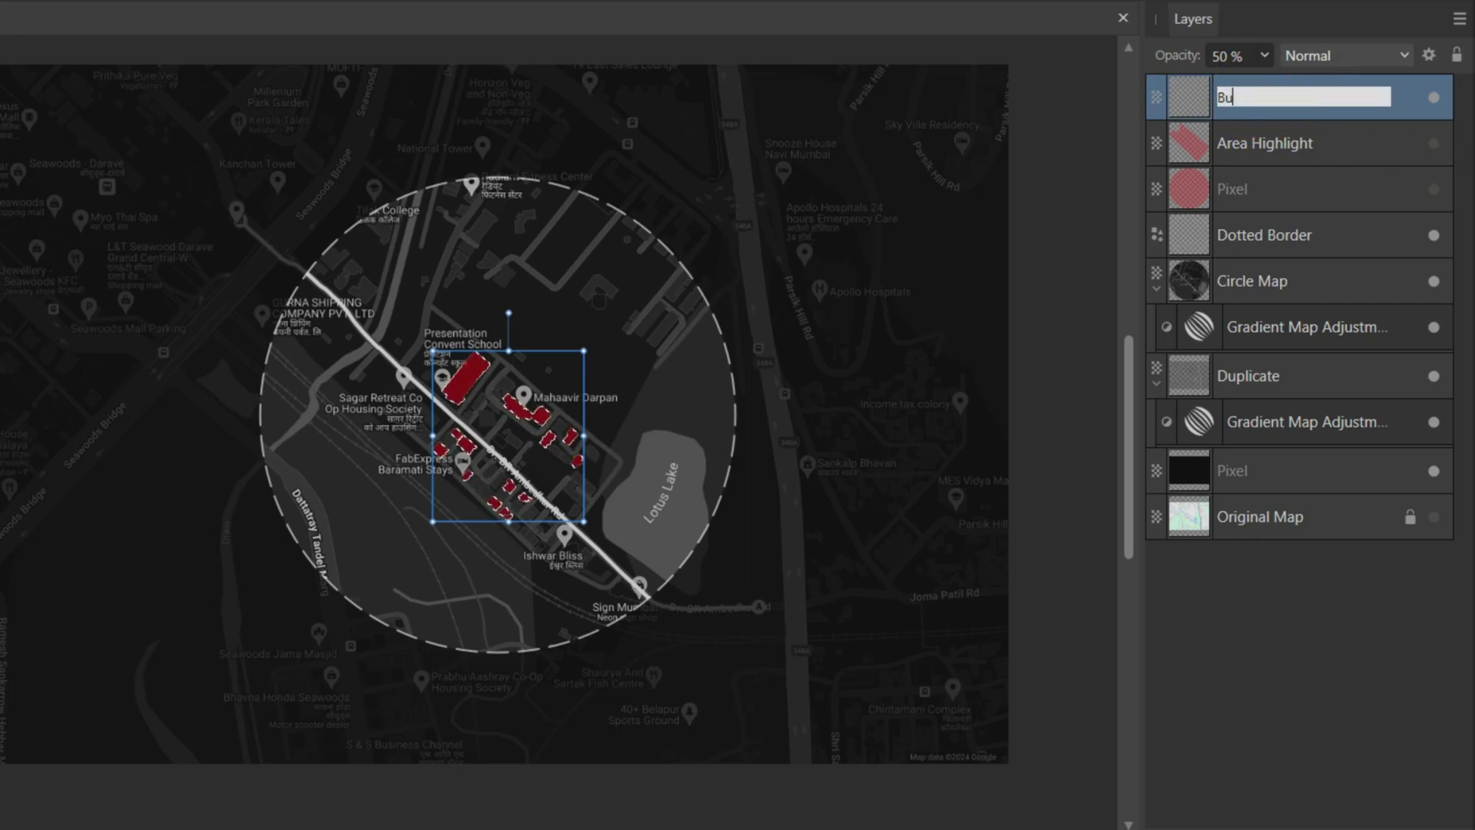
{"action": "key", "text": "Return"}
{"action": "left_click_drag", "start_coordinate": [1380, 191], "coordinate": [1306, 597]}
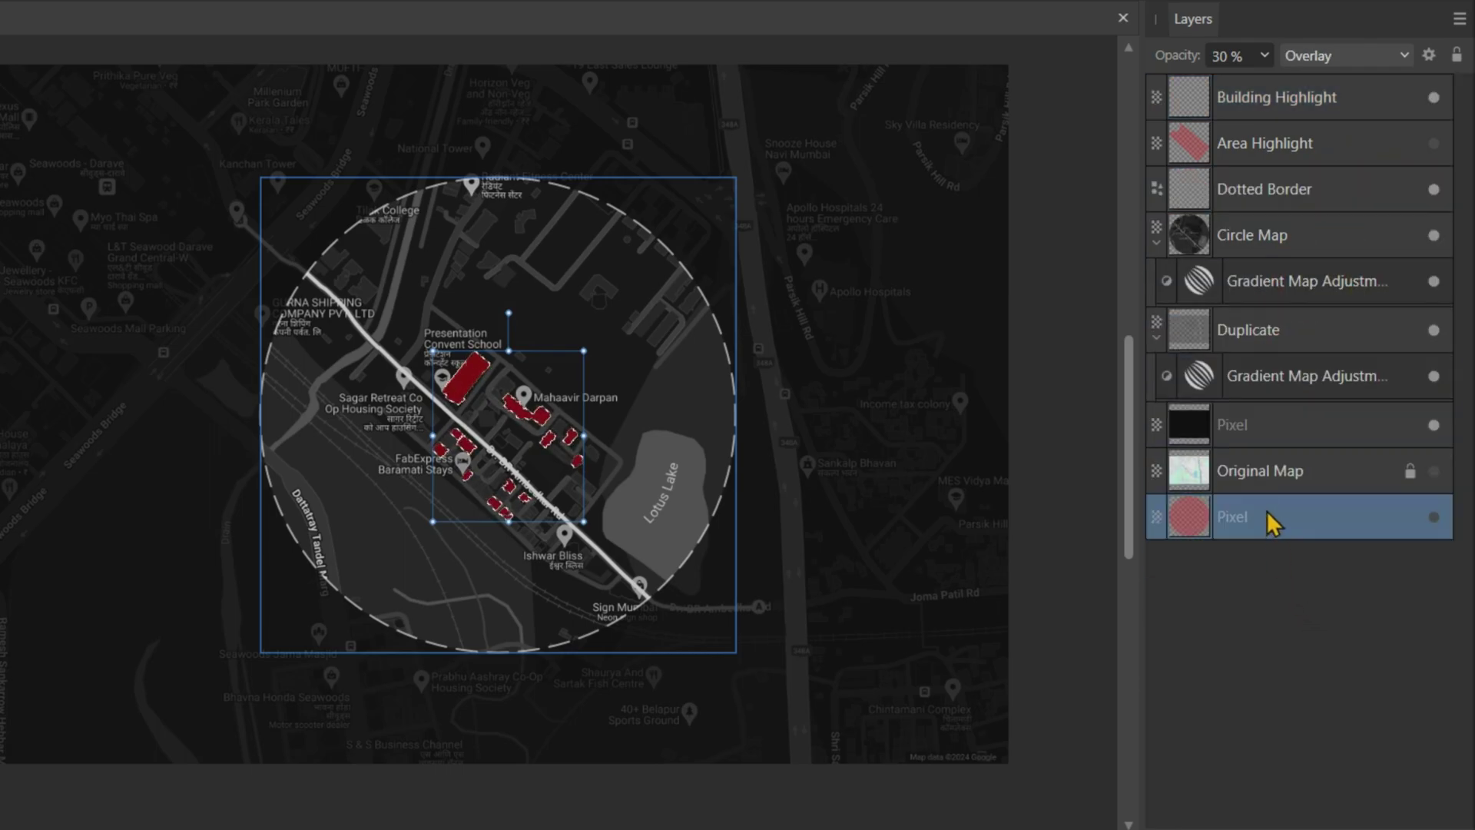
{"action": "key", "text": "ctrl+bracketright"}
Show the Area Highlight layer again and clear the building selection and the layer selection.
{"action": "left_click", "coordinate": [1433, 143]}
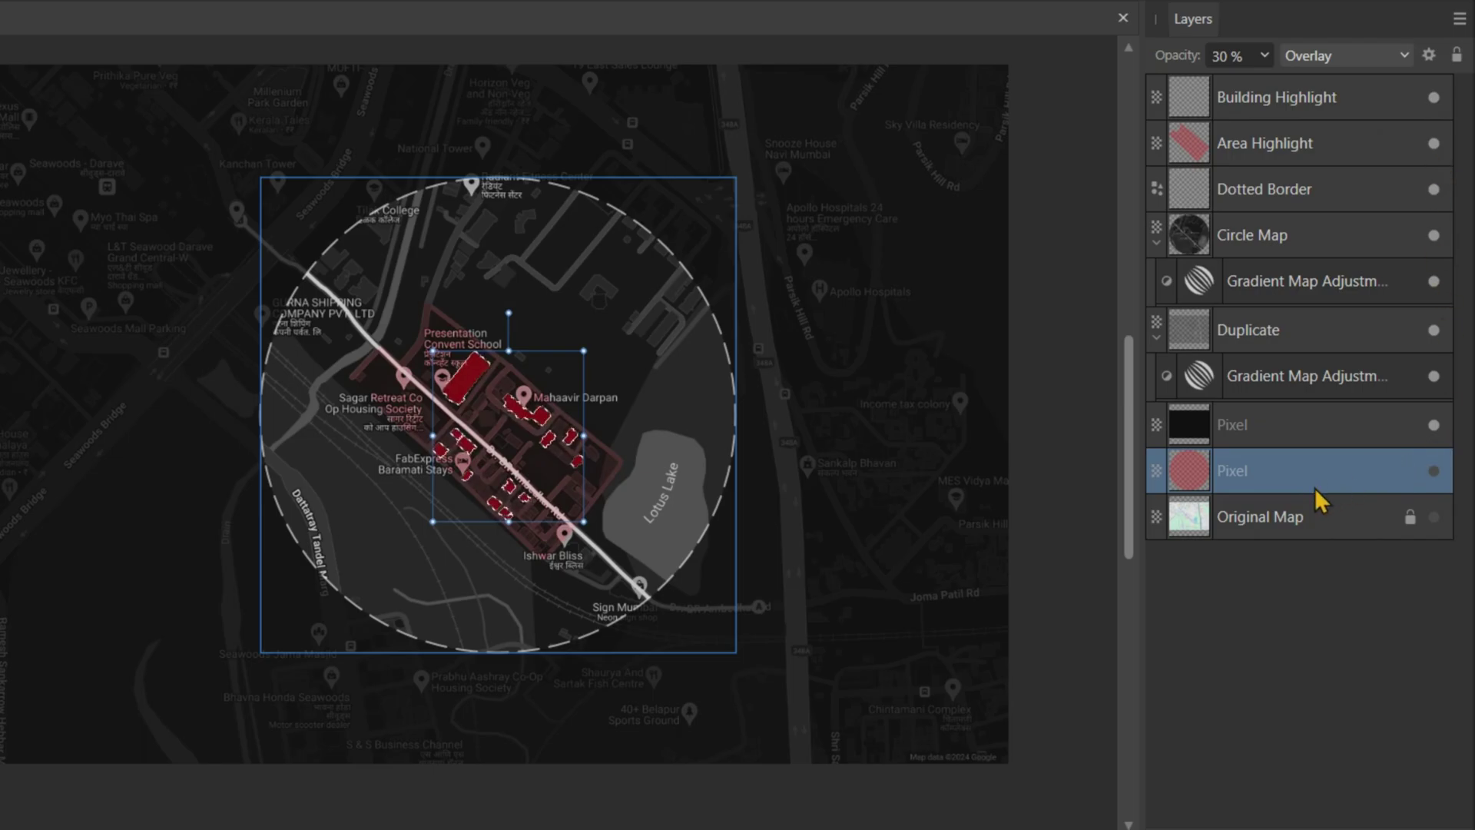
{"action": "key", "text": "ctrl+d"}
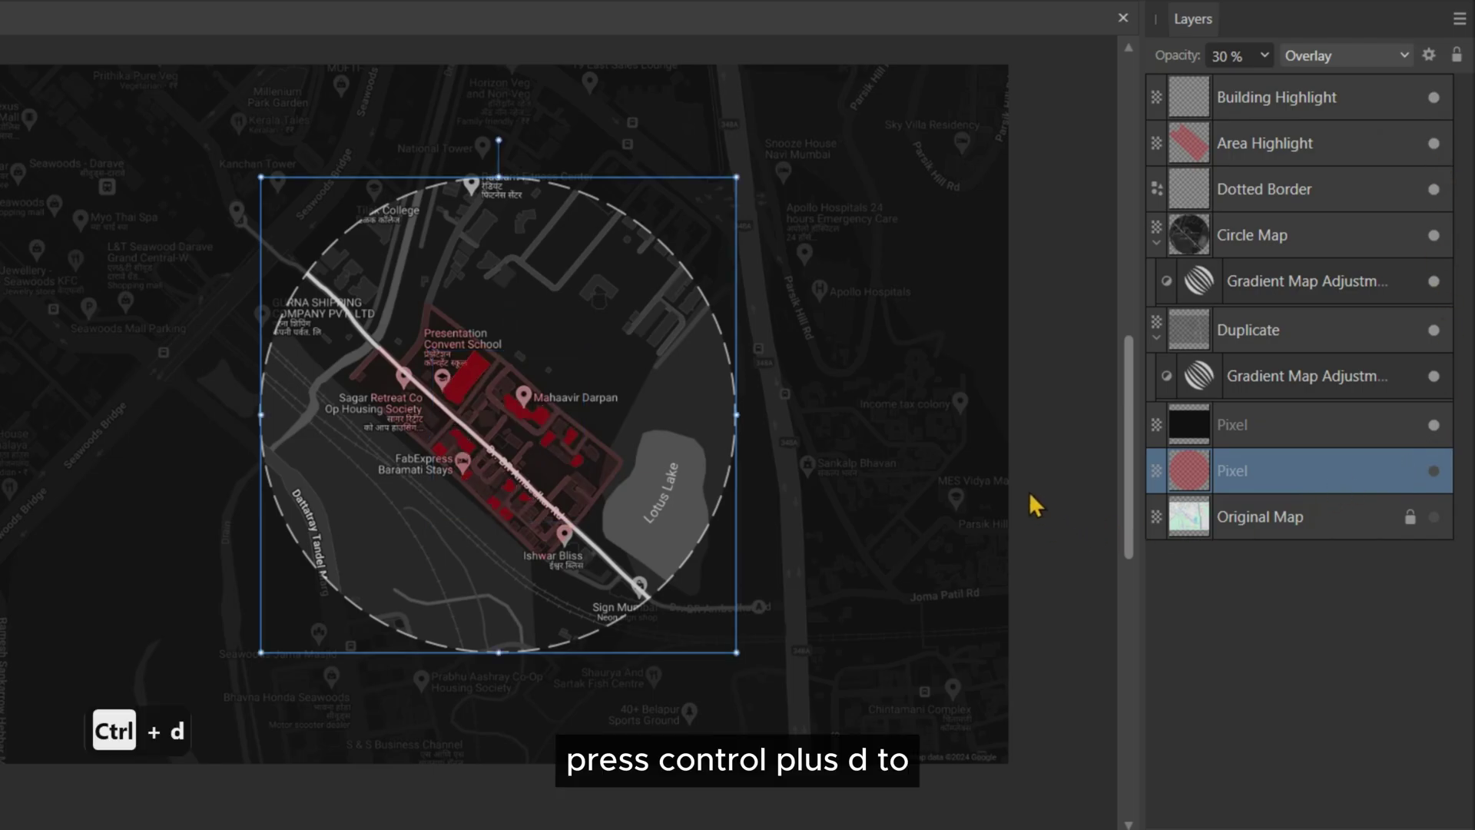
{"action": "left_click", "coordinate": [1043, 304]}
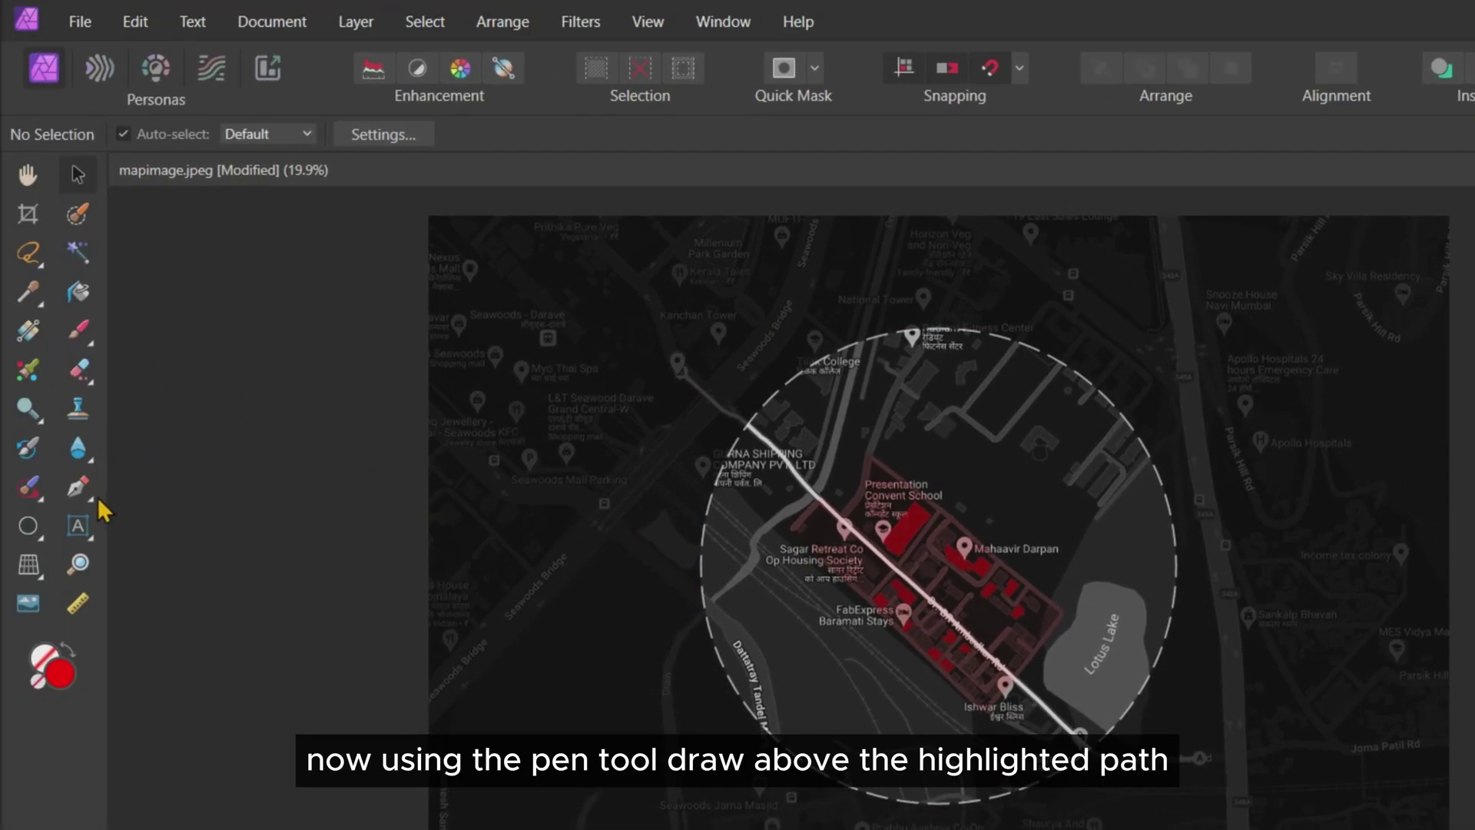
With the Pen tool, start a path at the map pin northwest of the circle and trace the road to the dashed border.
{"action": "left_click", "coordinate": [80, 488]}
{"action": "left_click", "coordinate": [175, 482]}
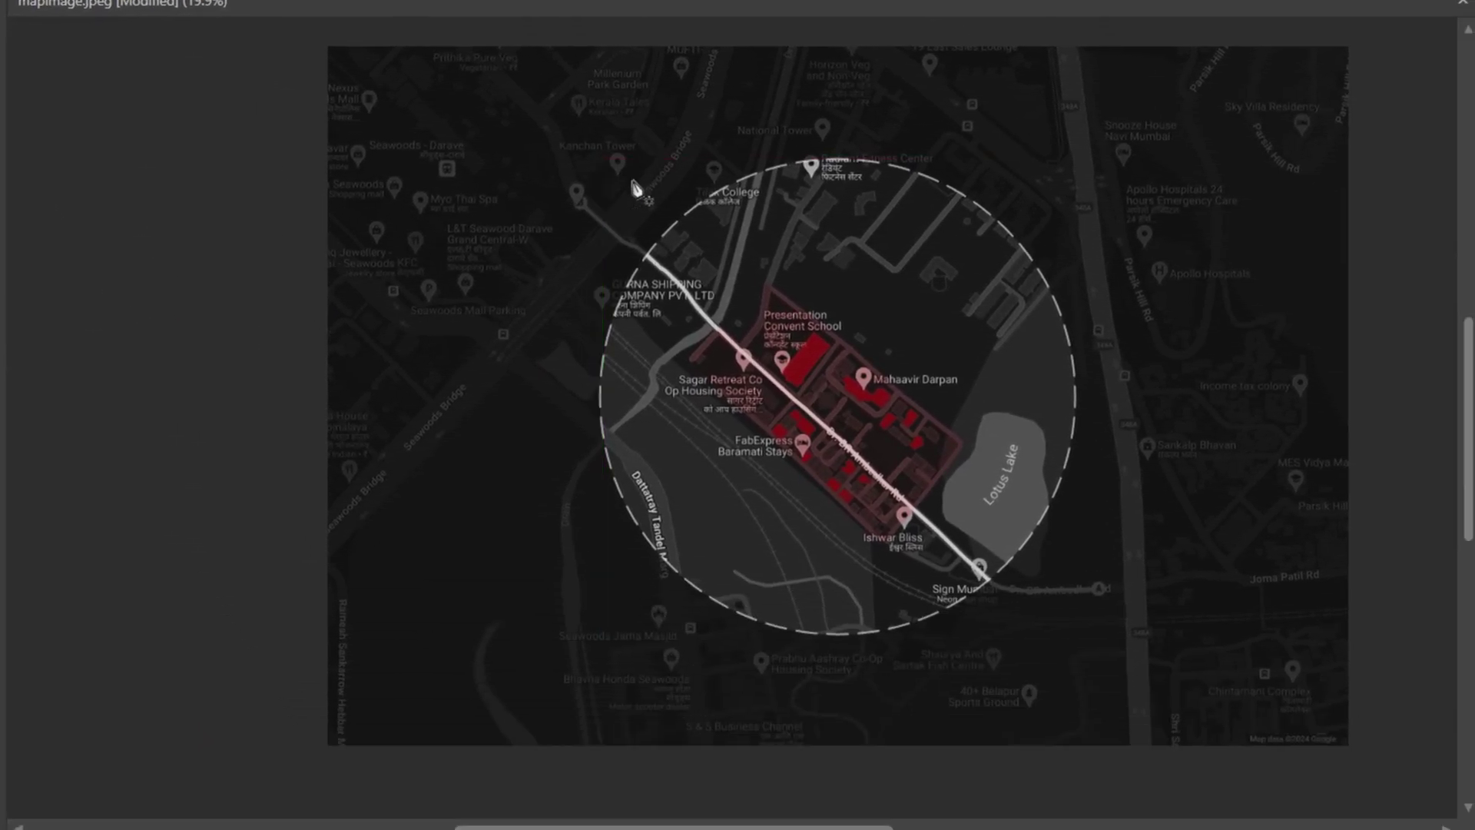
{"action": "scroll", "coordinate": [698, 384], "scroll_direction": "up", "scroll_amount": 11}
{"action": "left_click", "coordinate": [753, 395]}
{"action": "scroll", "coordinate": [933, 371], "scroll_direction": "down", "scroll_amount": 3}
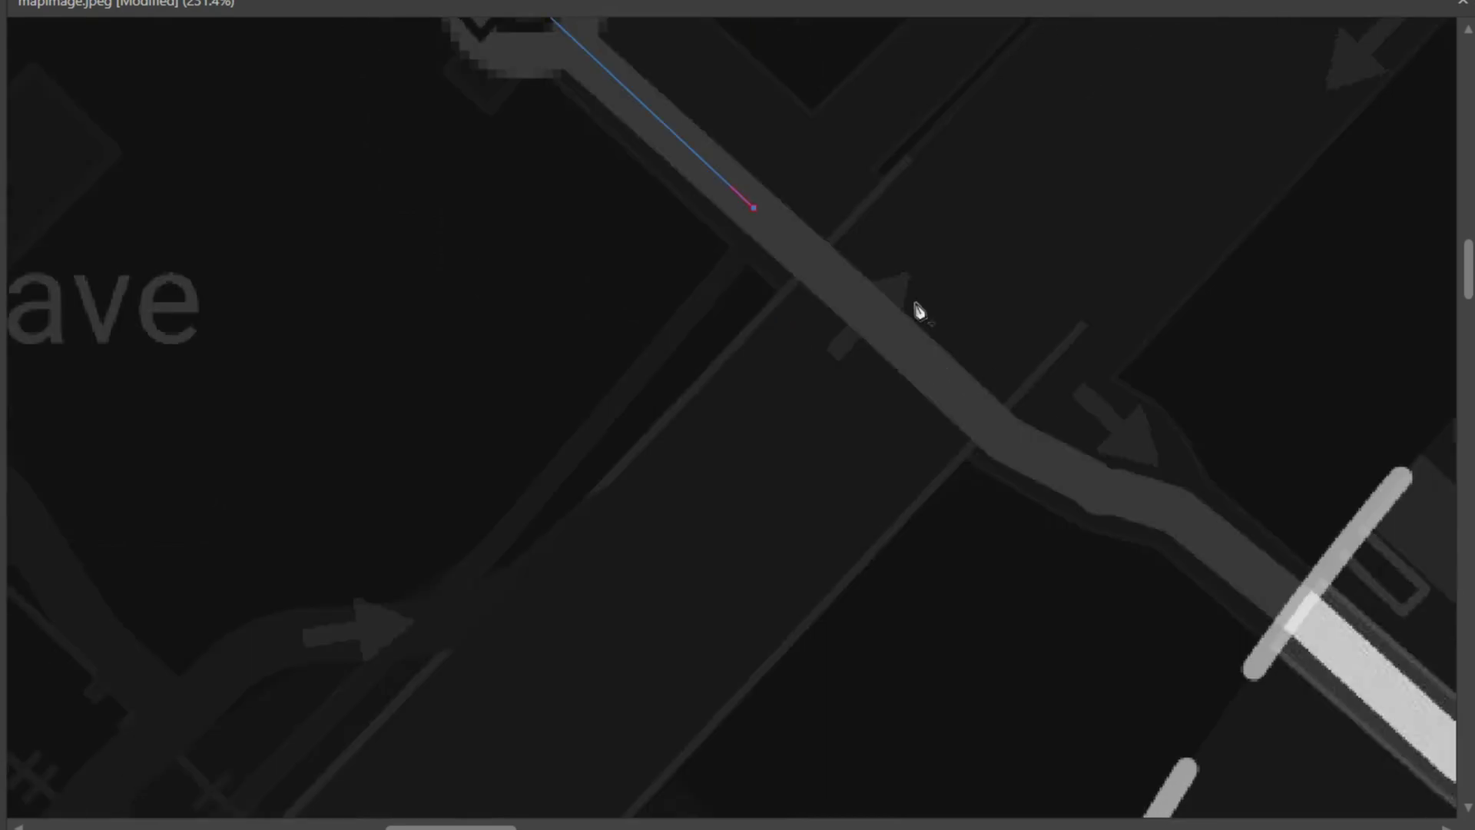
{"action": "left_click", "coordinate": [898, 338]}
{"action": "left_click", "coordinate": [1000, 434]}
{"action": "left_click", "coordinate": [1290, 602]}
Continue the Pen path along the road, across the dashed border, to the northwest edge of the red-highlighted block.
{"action": "scroll", "coordinate": [1299, 614], "scroll_direction": "right", "scroll_amount": 9}
{"action": "scroll", "coordinate": [874, 446], "scroll_direction": "down", "scroll_amount": 5}
{"action": "left_click", "coordinate": [947, 491]}
{"action": "scroll", "coordinate": [953, 499], "scroll_direction": "down", "scroll_amount": 3}
{"action": "left_click", "coordinate": [1051, 389]}
{"action": "left_click", "coordinate": [1190, 534]}
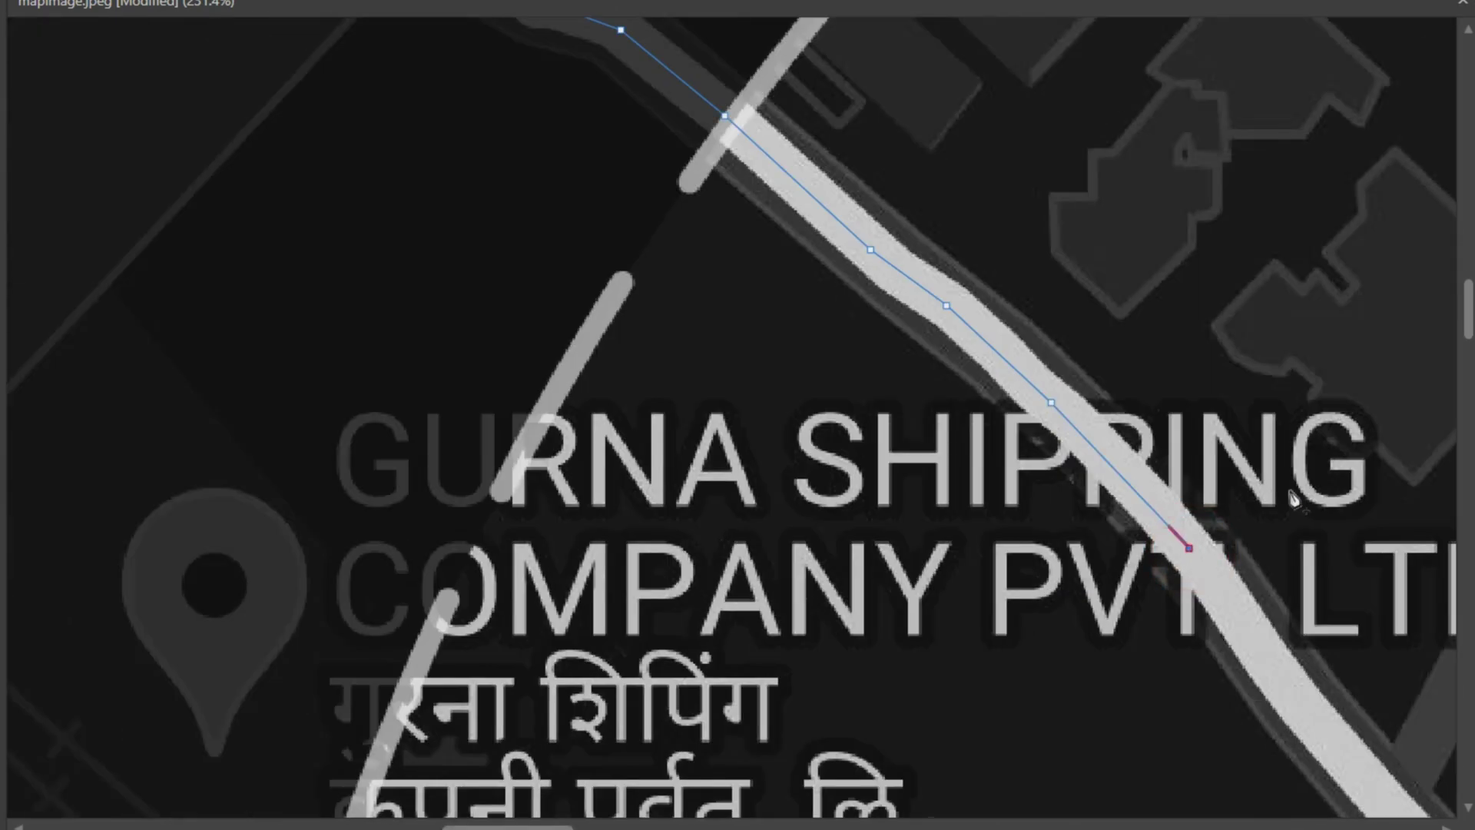
{"action": "scroll", "coordinate": [1190, 534], "scroll_direction": "right", "scroll_amount": 6}
{"action": "scroll", "coordinate": [1152, 499], "scroll_direction": "down", "scroll_amount": 3}
{"action": "left_click", "coordinate": [918, 472]}
{"action": "scroll", "coordinate": [1133, 468], "scroll_direction": "down", "scroll_amount": 3}
{"action": "left_click", "coordinate": [1202, 579]}
{"action": "scroll", "coordinate": [1201, 579], "scroll_direction": "down", "scroll_amount": 4}
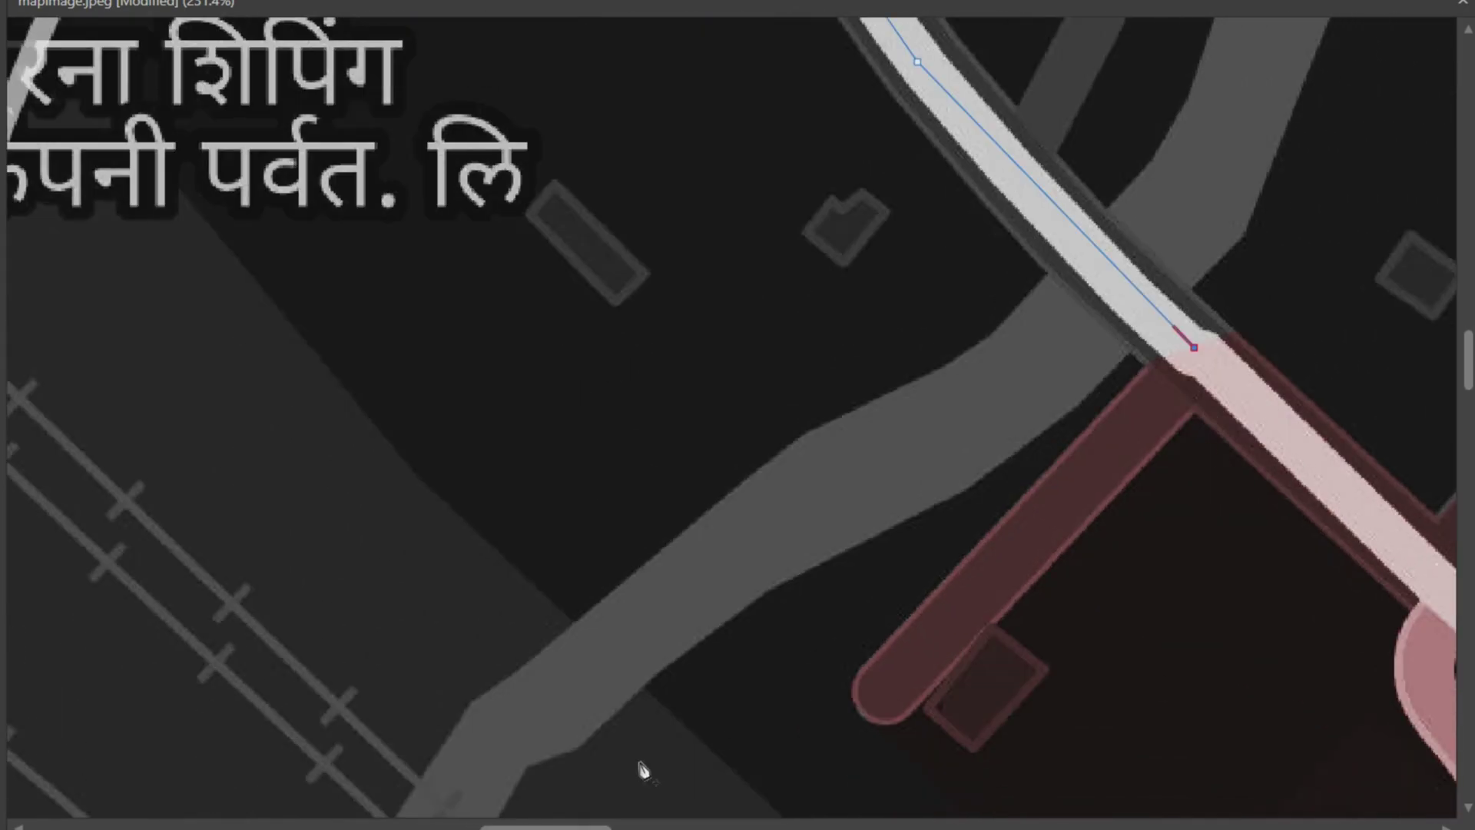
Extend the path along the main road through the red-highlighted block.
{"action": "scroll", "coordinate": [642, 768], "scroll_direction": "down", "scroll_amount": 1}
{"action": "scroll", "coordinate": [642, 768], "scroll_direction": "right", "scroll_amount": 10}
{"action": "left_click", "coordinate": [817, 528]}
{"action": "scroll", "coordinate": [830, 533], "scroll_direction": "down", "scroll_amount": 3}
{"action": "left_click", "coordinate": [1145, 494]}
{"action": "scroll", "coordinate": [685, 451], "scroll_direction": "right", "scroll_amount": 11}
{"action": "scroll", "coordinate": [685, 451], "scroll_direction": "down", "scroll_amount": 4, "text": "ctrl"}
{"action": "left_click", "coordinate": [927, 609]}
{"action": "scroll", "coordinate": [1128, 392], "scroll_direction": "down", "scroll_amount": 3}
{"action": "left_click", "coordinate": [1137, 421]}
{"action": "scroll", "coordinate": [1137, 421], "scroll_direction": "down", "scroll_amount": 4}
{"action": "scroll", "coordinate": [918, 342], "scroll_direction": "right", "scroll_amount": 7}
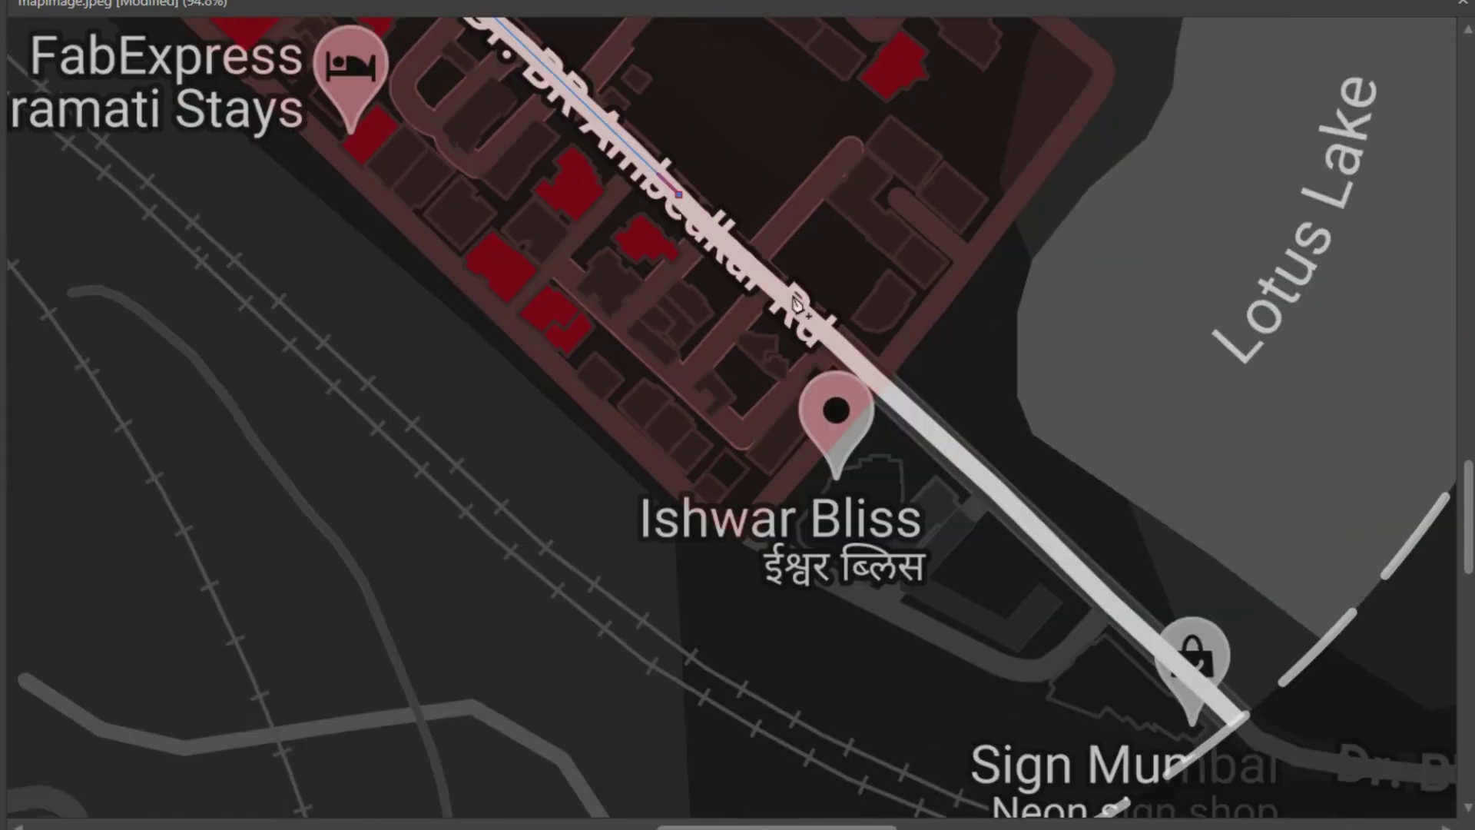
Trace the road out past the dashed border to the east end of its label, and finish the open path.
{"action": "left_click", "coordinate": [949, 451]}
{"action": "scroll", "coordinate": [949, 452], "scroll_direction": "down", "scroll_amount": 3}
{"action": "left_click", "coordinate": [1110, 450]}
{"action": "scroll", "coordinate": [1109, 451], "scroll_direction": "right", "scroll_amount": 6}
{"action": "left_click", "coordinate": [884, 609]}
{"action": "left_click", "coordinate": [941, 619]}
{"action": "left_click", "coordinate": [1017, 623]}
{"action": "left_click", "coordinate": [1350, 613]}
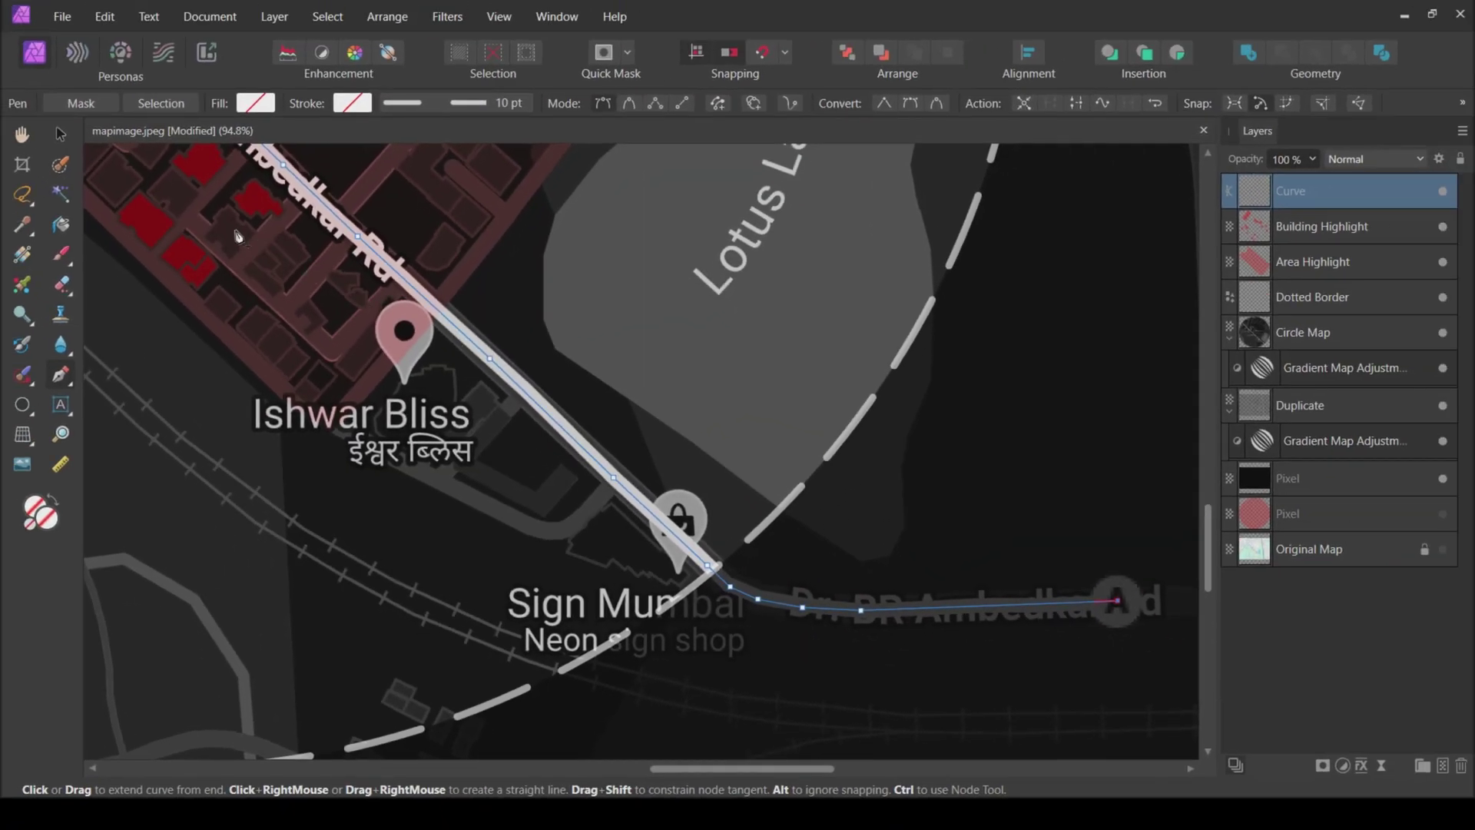
{"action": "key", "text": "Escape"}
{"action": "left_click", "coordinate": [60, 136]}
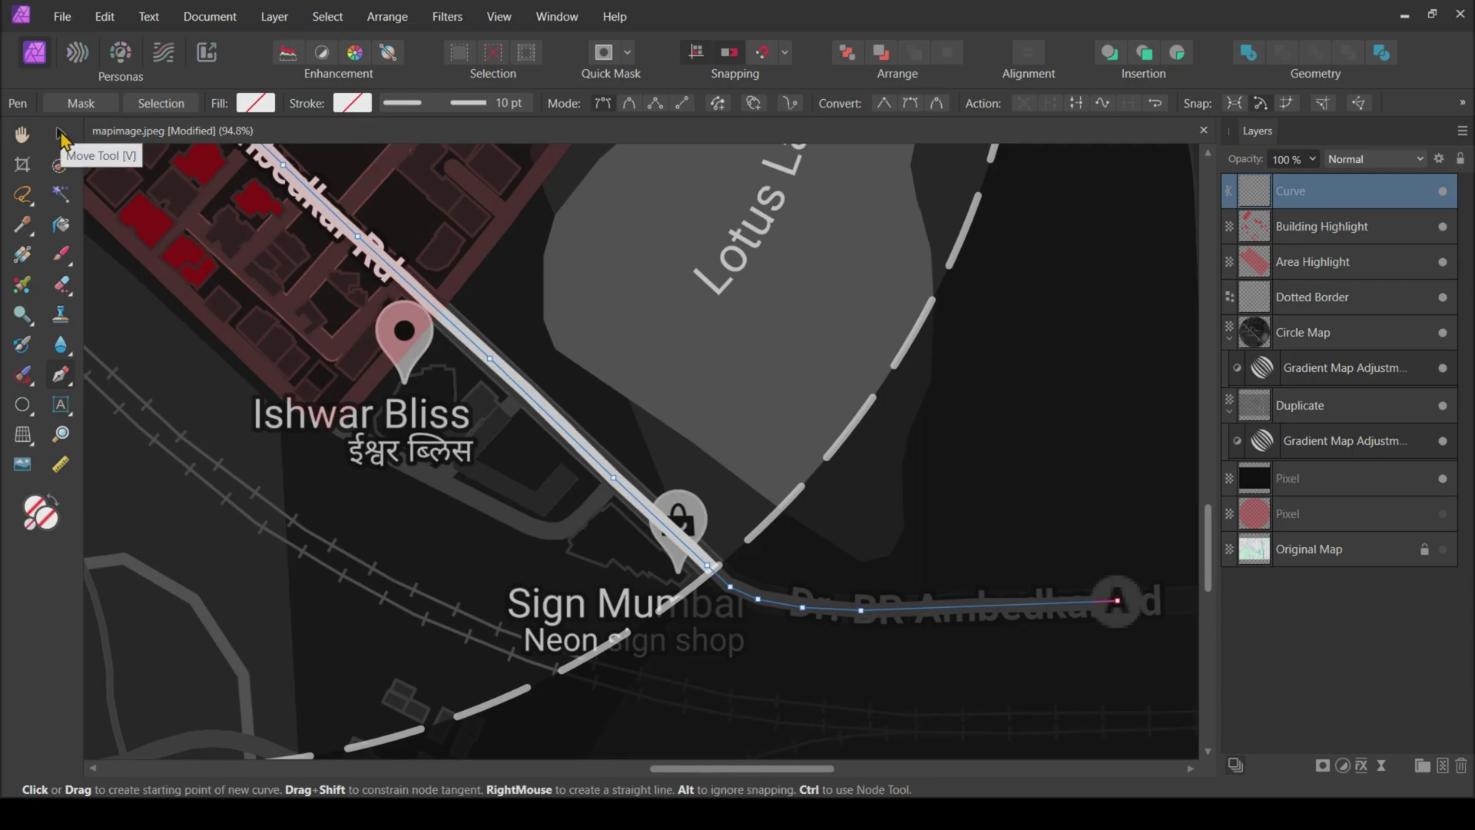
Give the road path a white solid-line stroke with a width of 15 pt.
{"action": "key", "text": "ctrl+0"}
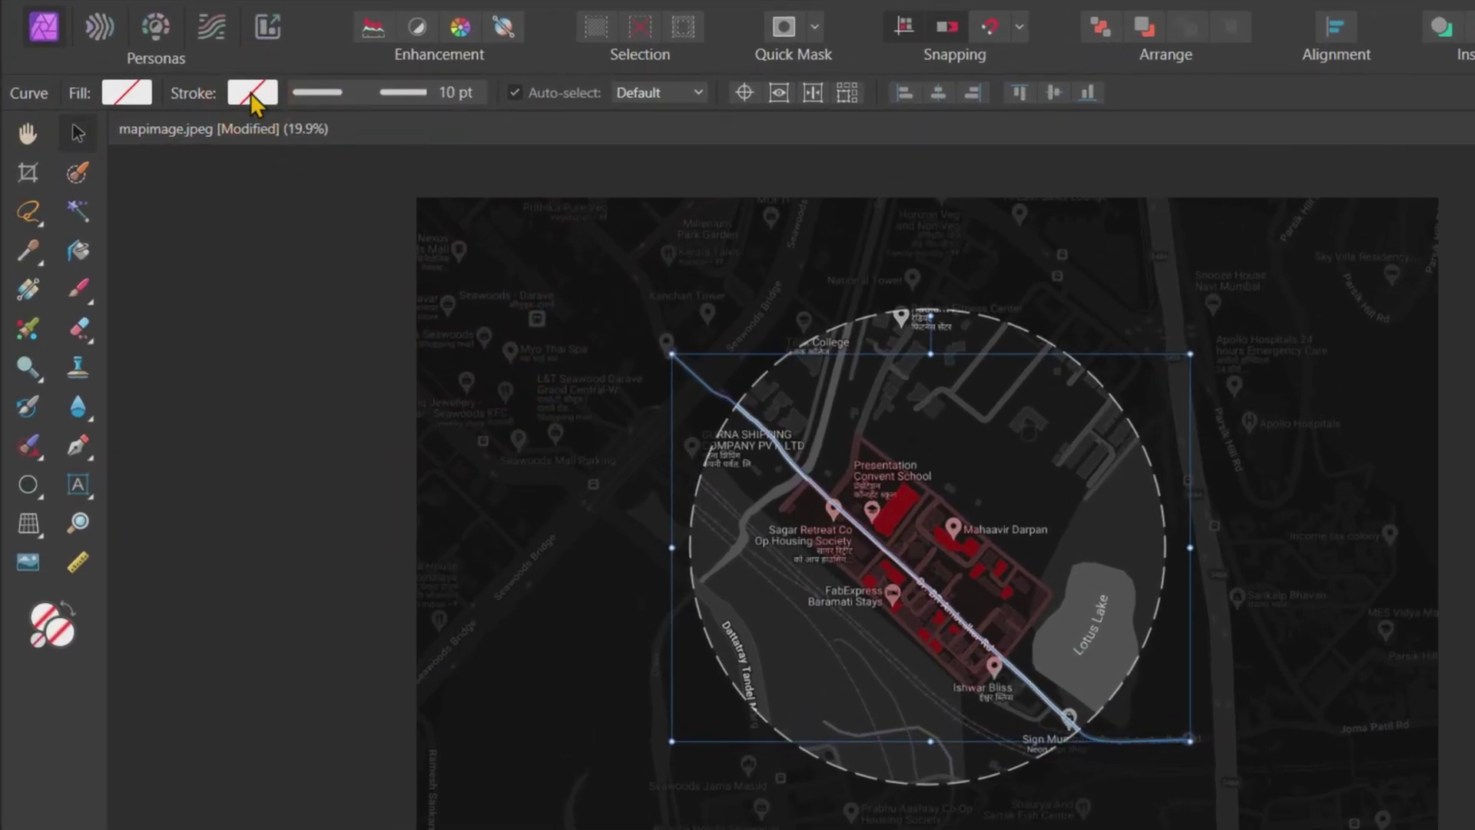
{"action": "left_click", "coordinate": [252, 100]}
{"action": "left_click", "coordinate": [405, 143]}
{"action": "left_click", "coordinate": [518, 117]}
{"action": "left_click", "coordinate": [402, 93]}
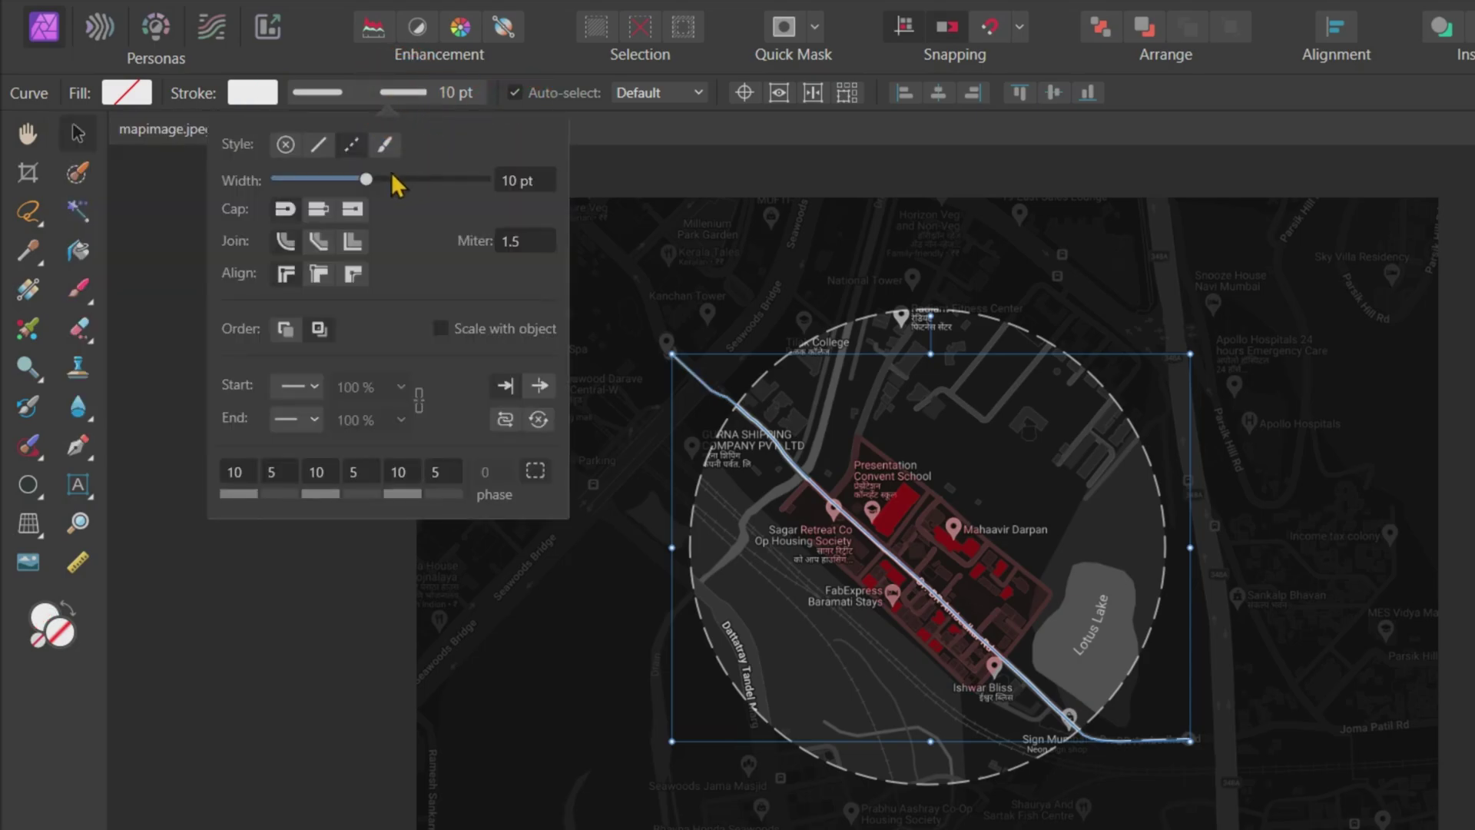
{"action": "left_click", "coordinate": [320, 146]}
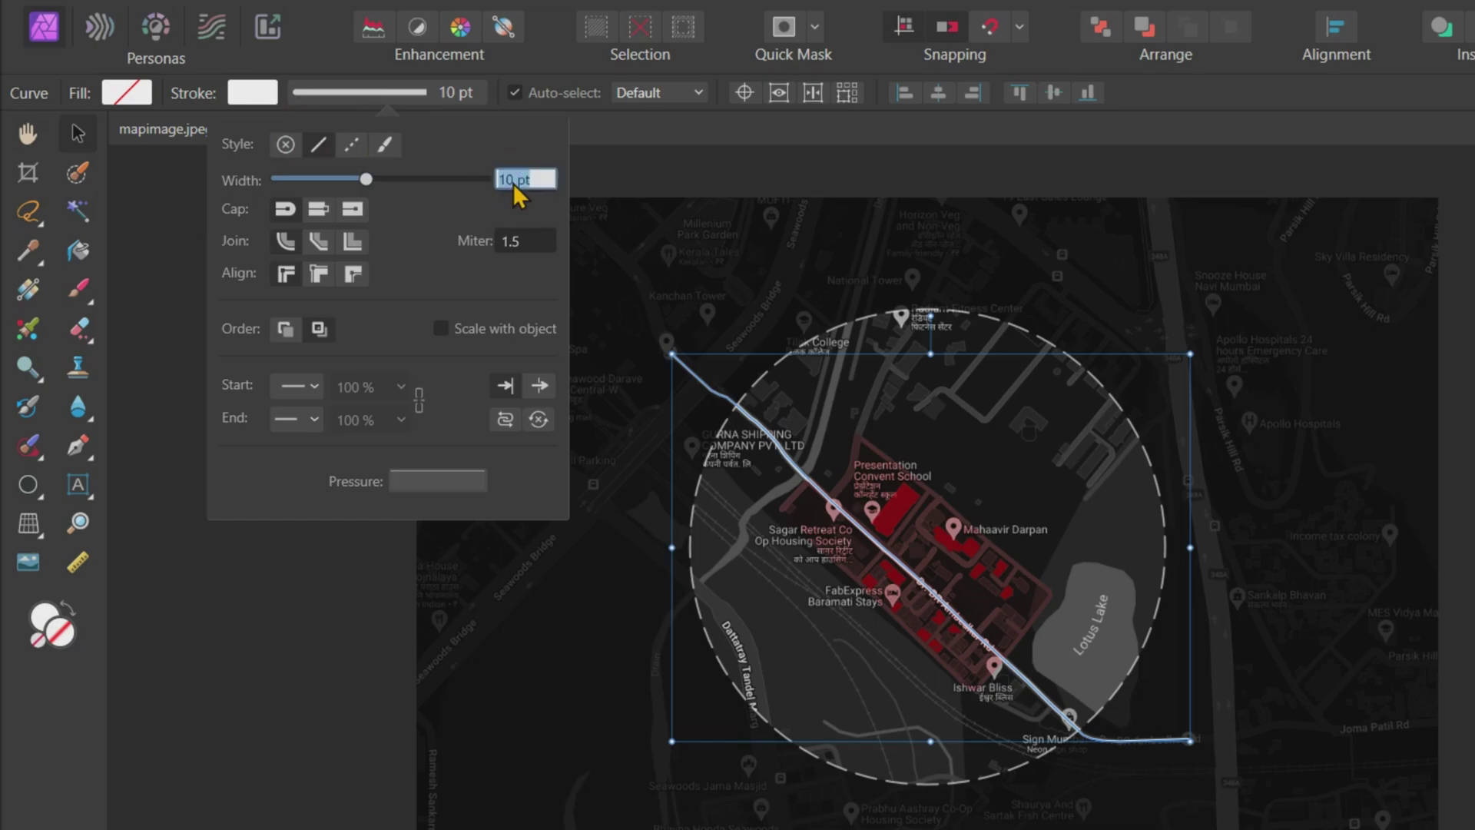
{"action": "type", "text": "15"}
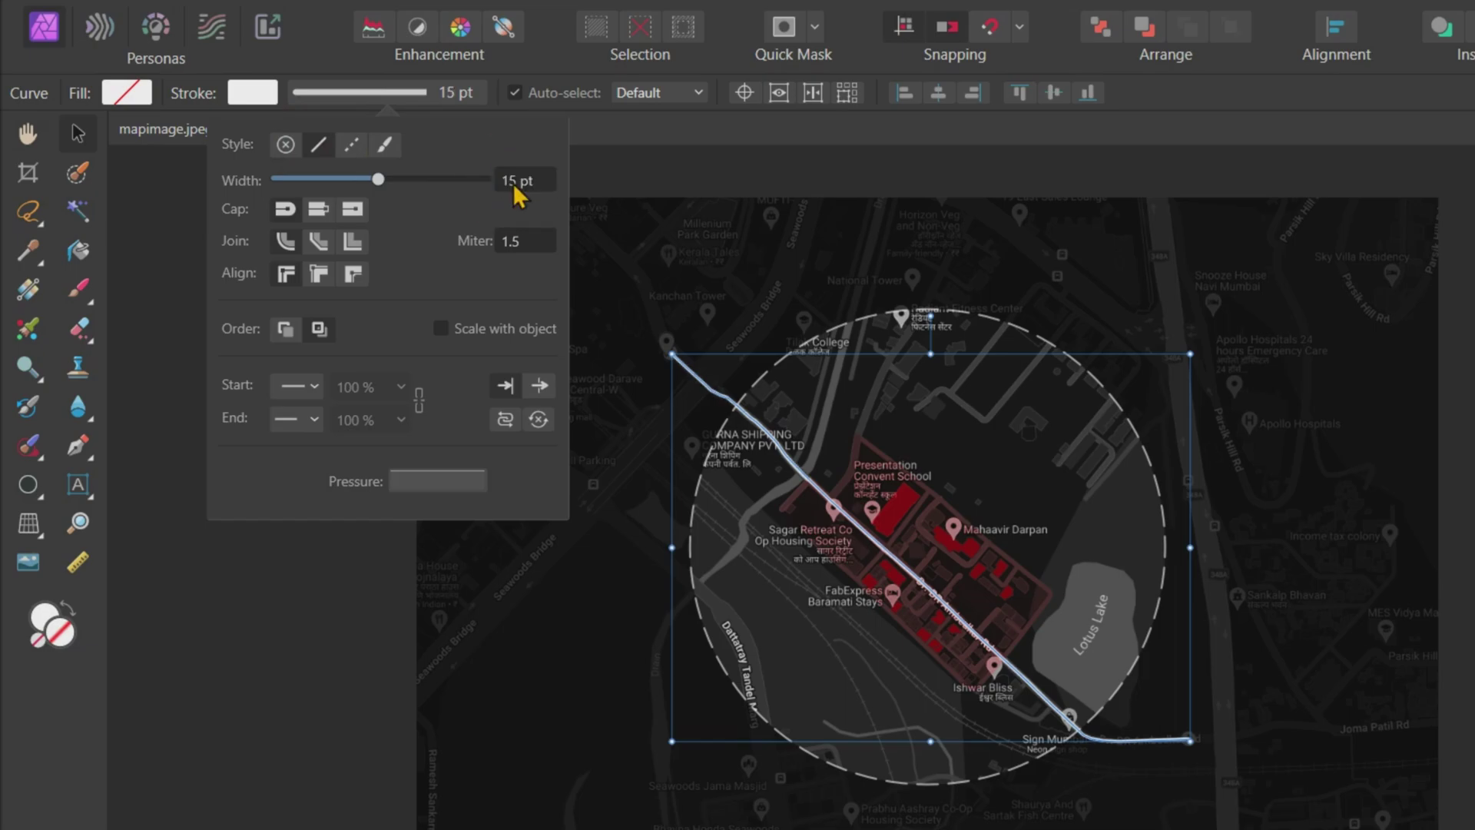
Set both the start and the end of the road path's stroke to Circle Solid.
{"action": "left_click", "coordinate": [306, 415]}
{"action": "scroll", "coordinate": [307, 418], "scroll_direction": "down", "scroll_amount": 2}
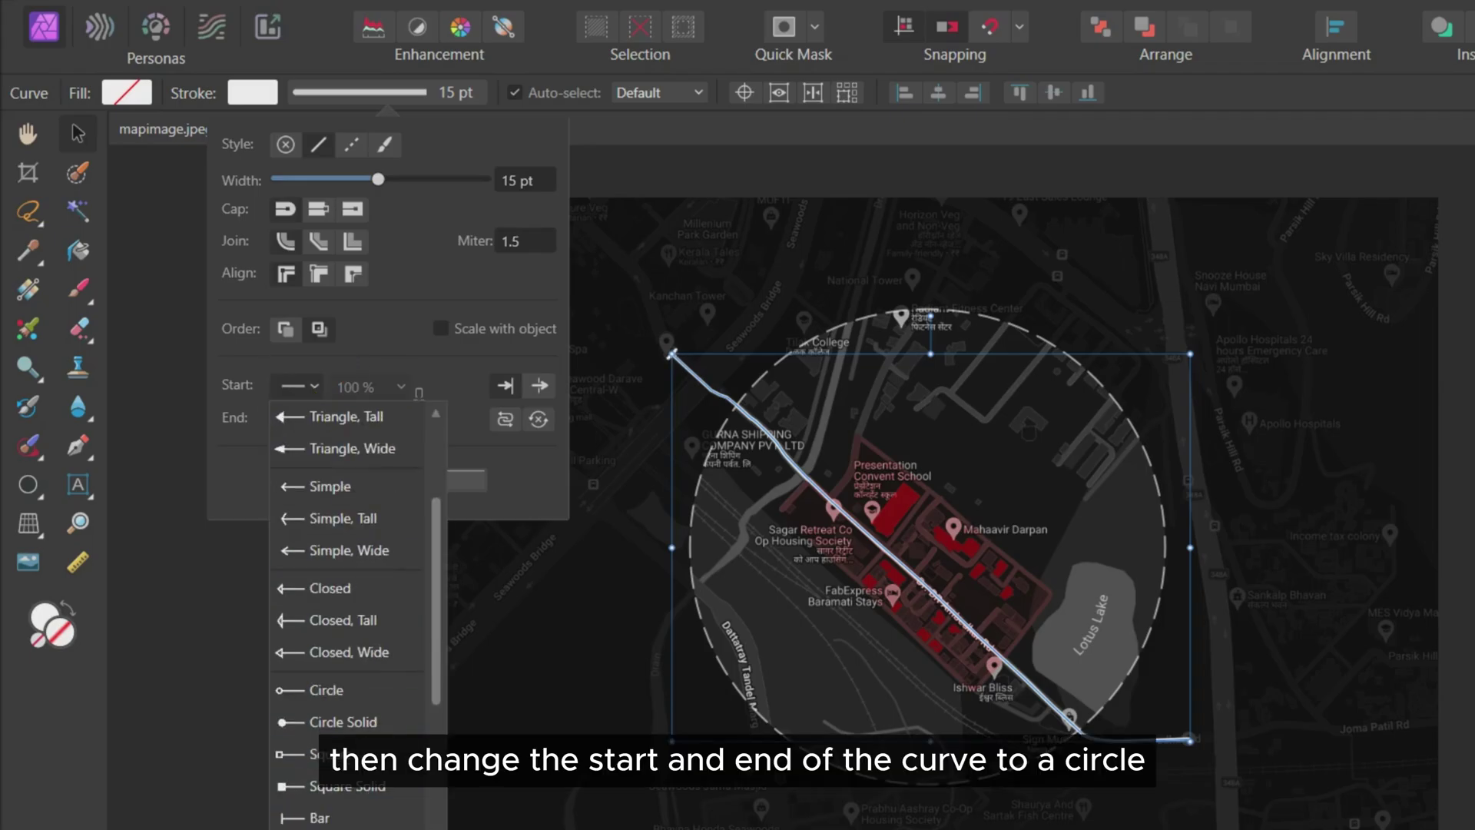
{"action": "scroll", "coordinate": [361, 803], "scroll_direction": "down", "scroll_amount": 2}
{"action": "left_click", "coordinate": [352, 662]}
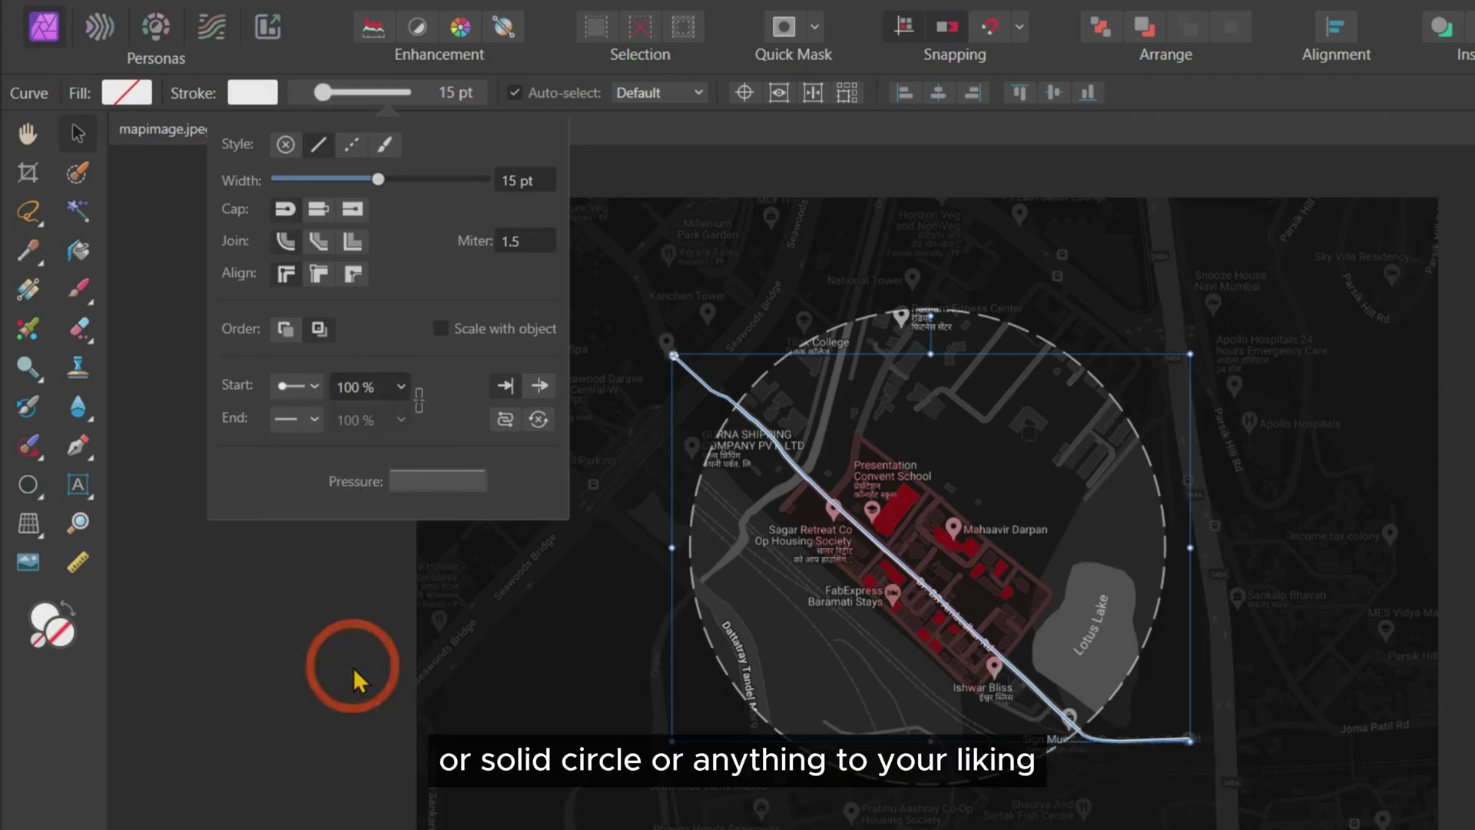
{"action": "left_click", "coordinate": [308, 426]}
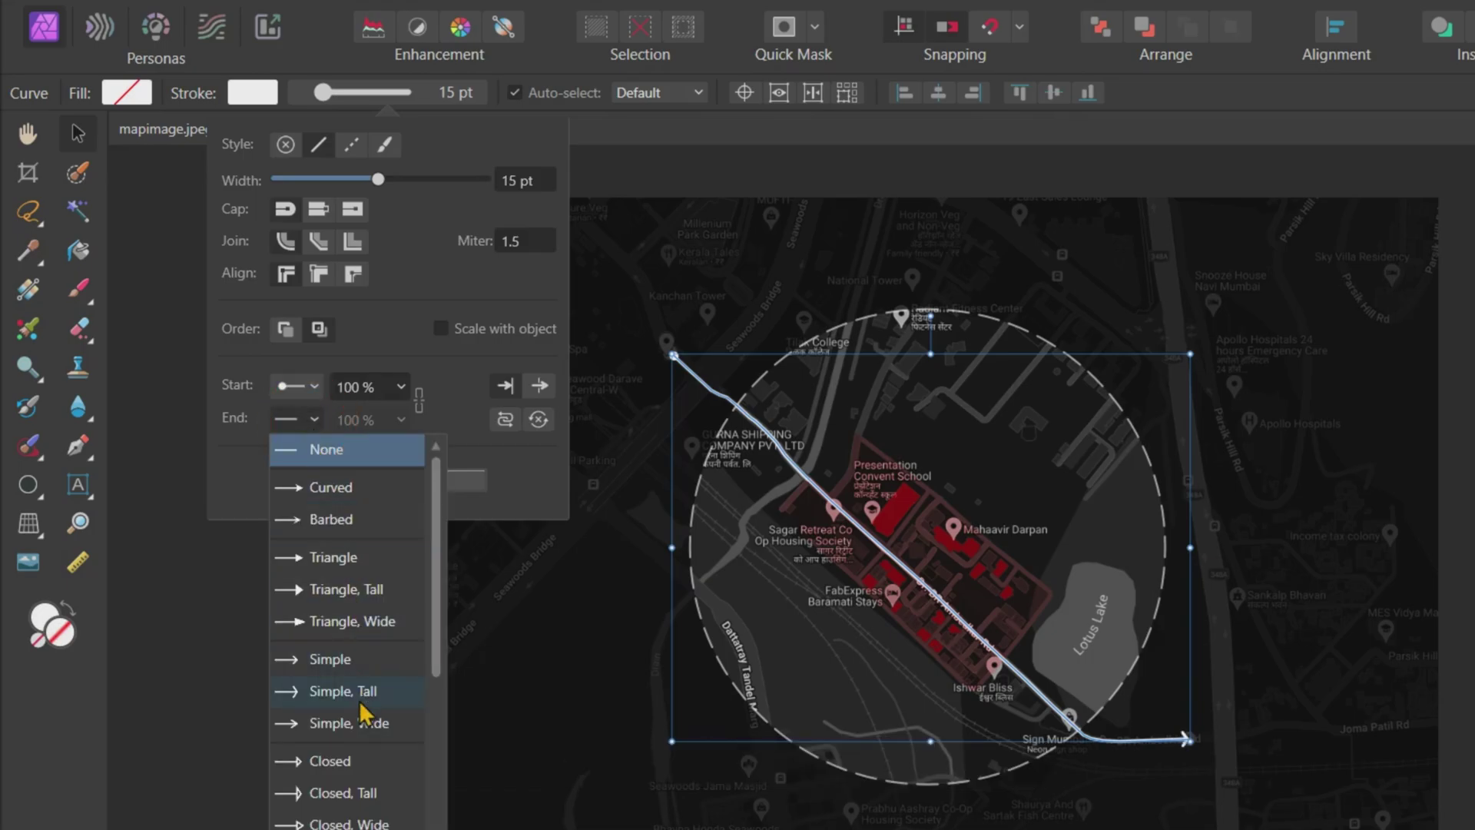
{"action": "scroll", "coordinate": [345, 818], "scroll_direction": "down", "scroll_amount": 3}
{"action": "scroll", "coordinate": [381, 759], "scroll_direction": "down", "scroll_amount": 3}
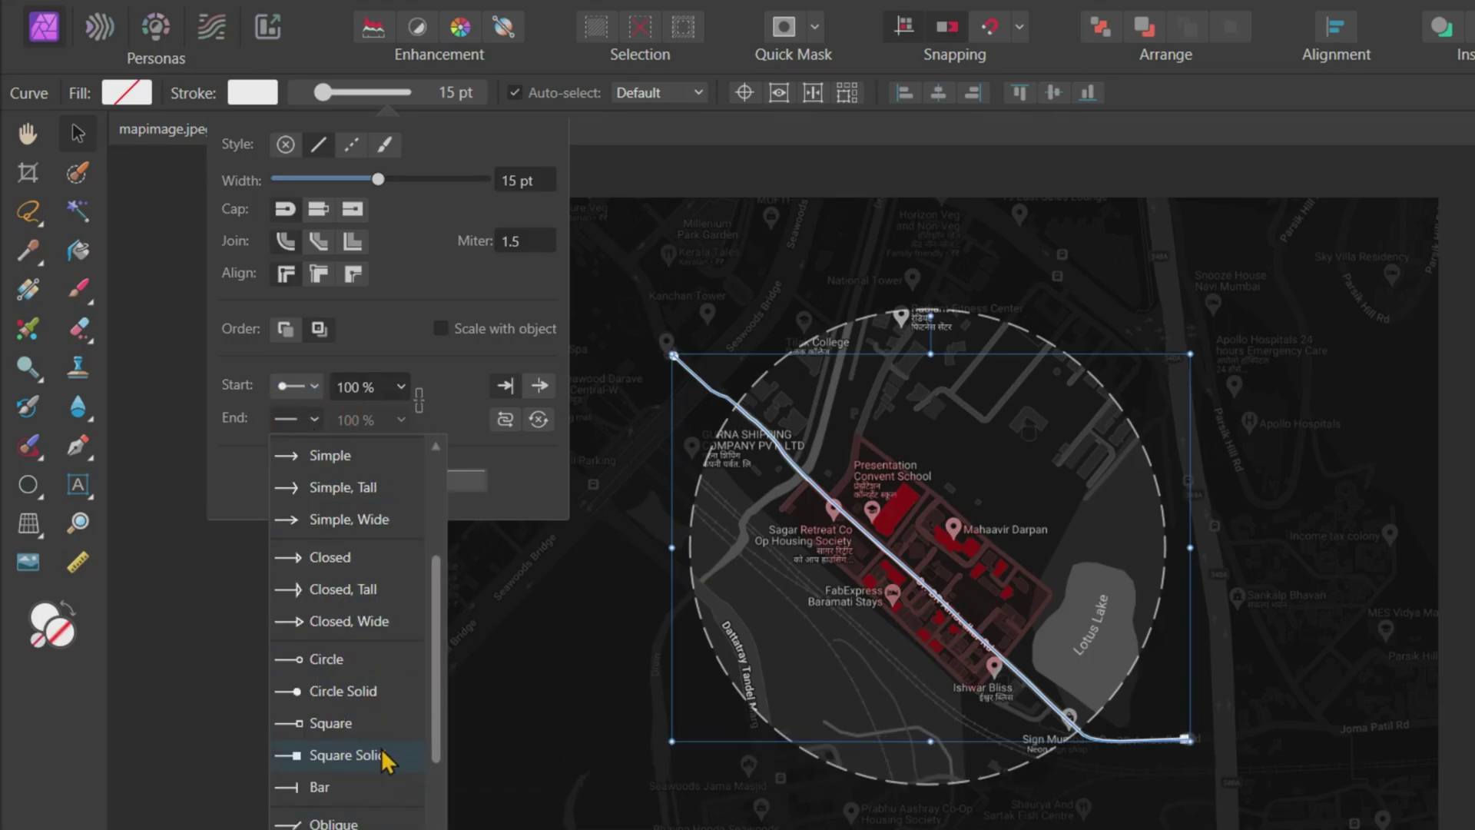
{"action": "left_click", "coordinate": [357, 690]}
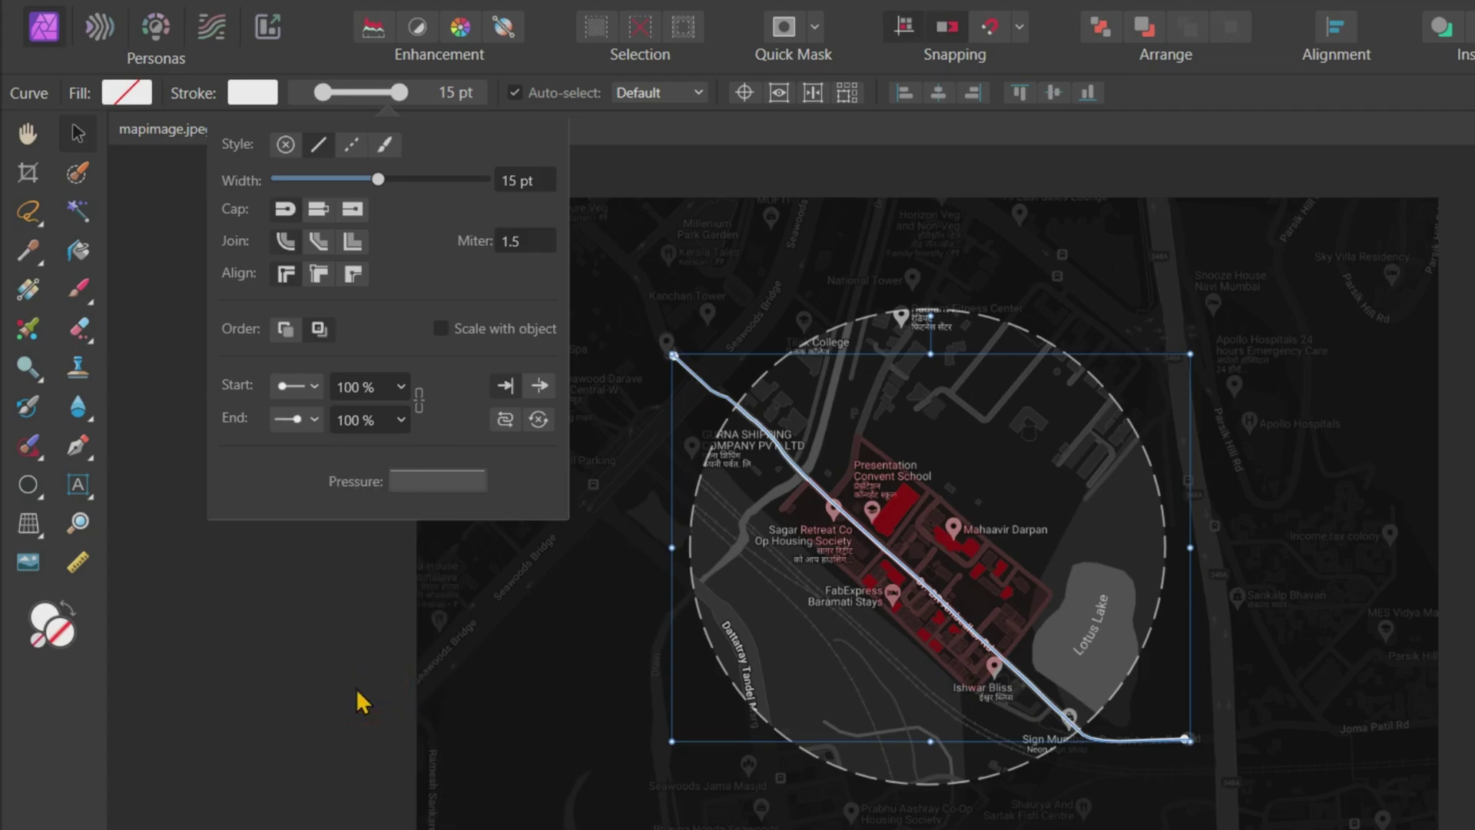
{"action": "left_click", "coordinate": [329, 659]}
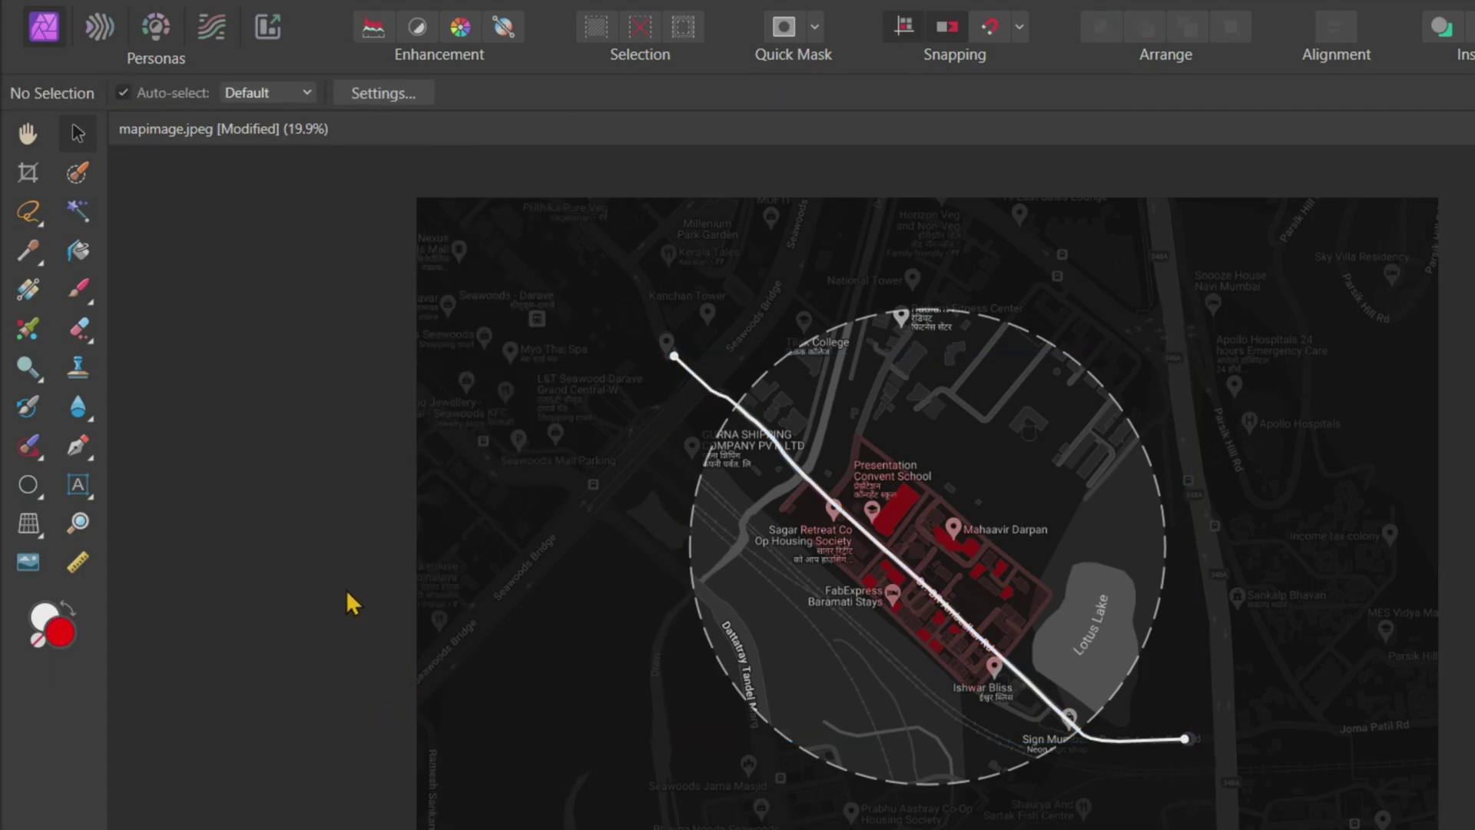
Reselect the road path and change its stroke colour to green, RGB 0, 255, 0.
{"action": "key", "text": "ctrl+z"}
{"action": "left_click", "coordinate": [261, 92]}
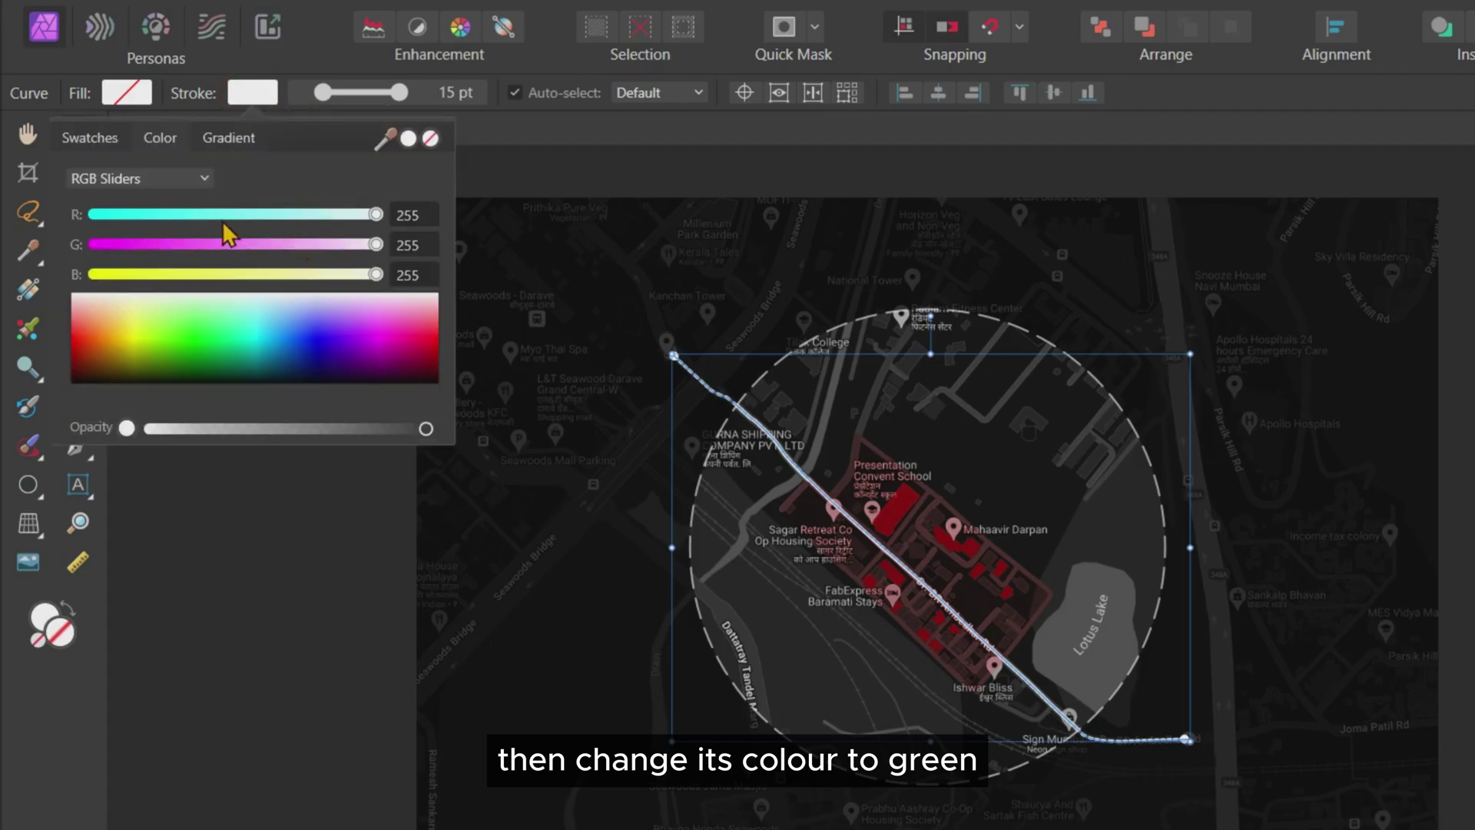
{"action": "left_click", "coordinate": [194, 244]}
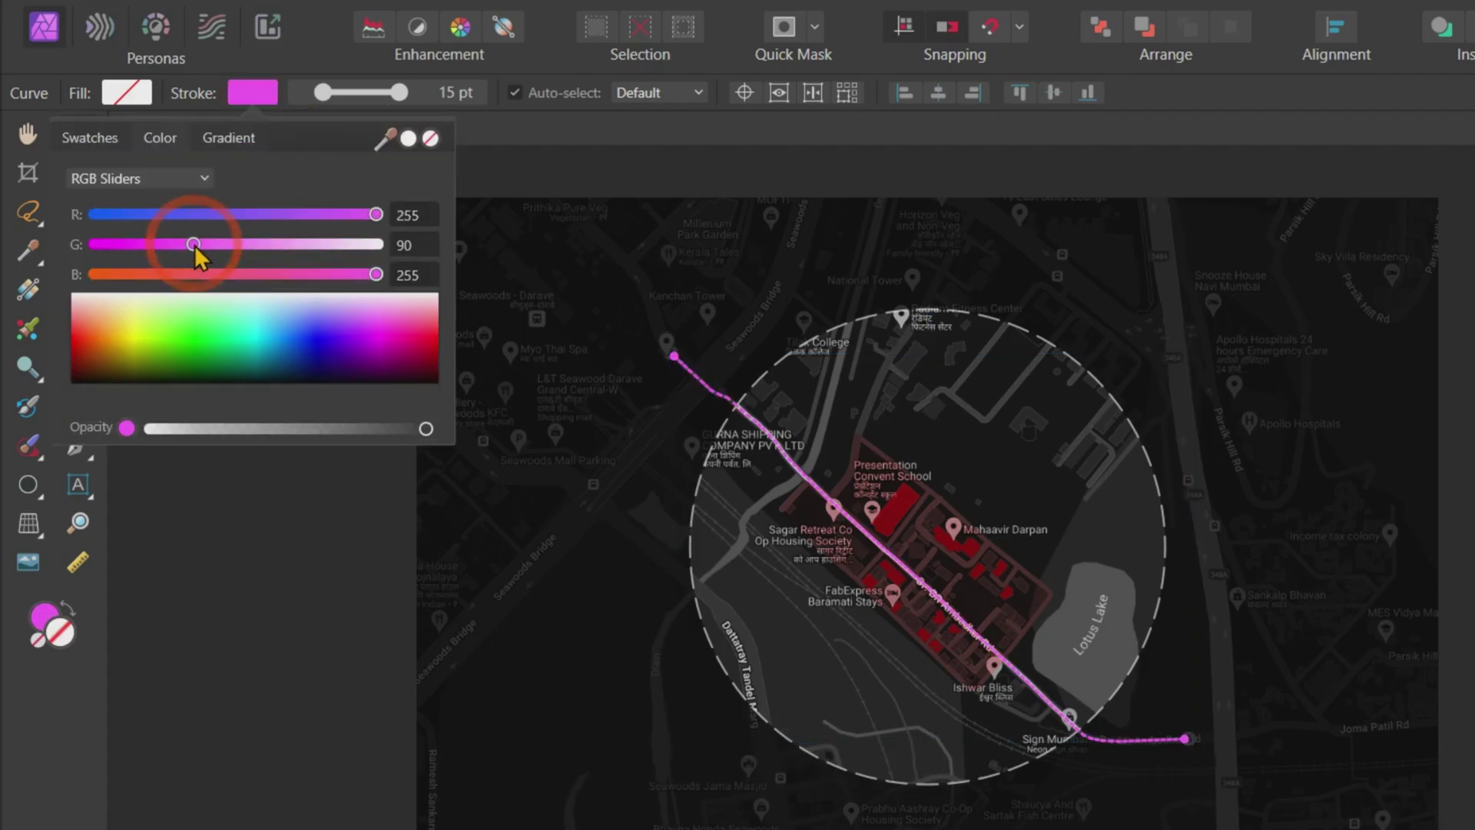
{"action": "left_click_drag", "start_coordinate": [192, 215], "coordinate": [72, 222]}
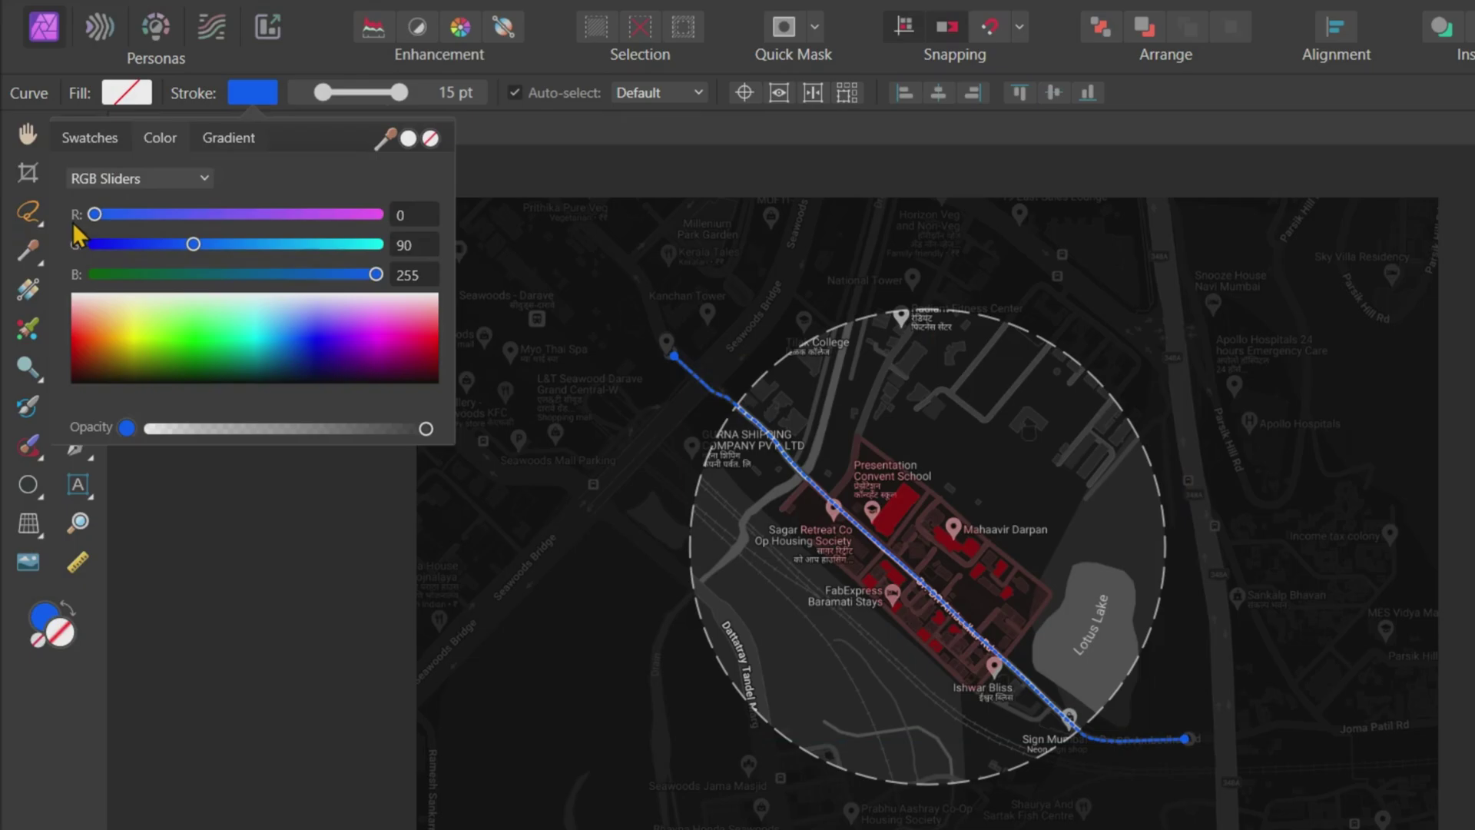
{"action": "left_click", "coordinate": [100, 275]}
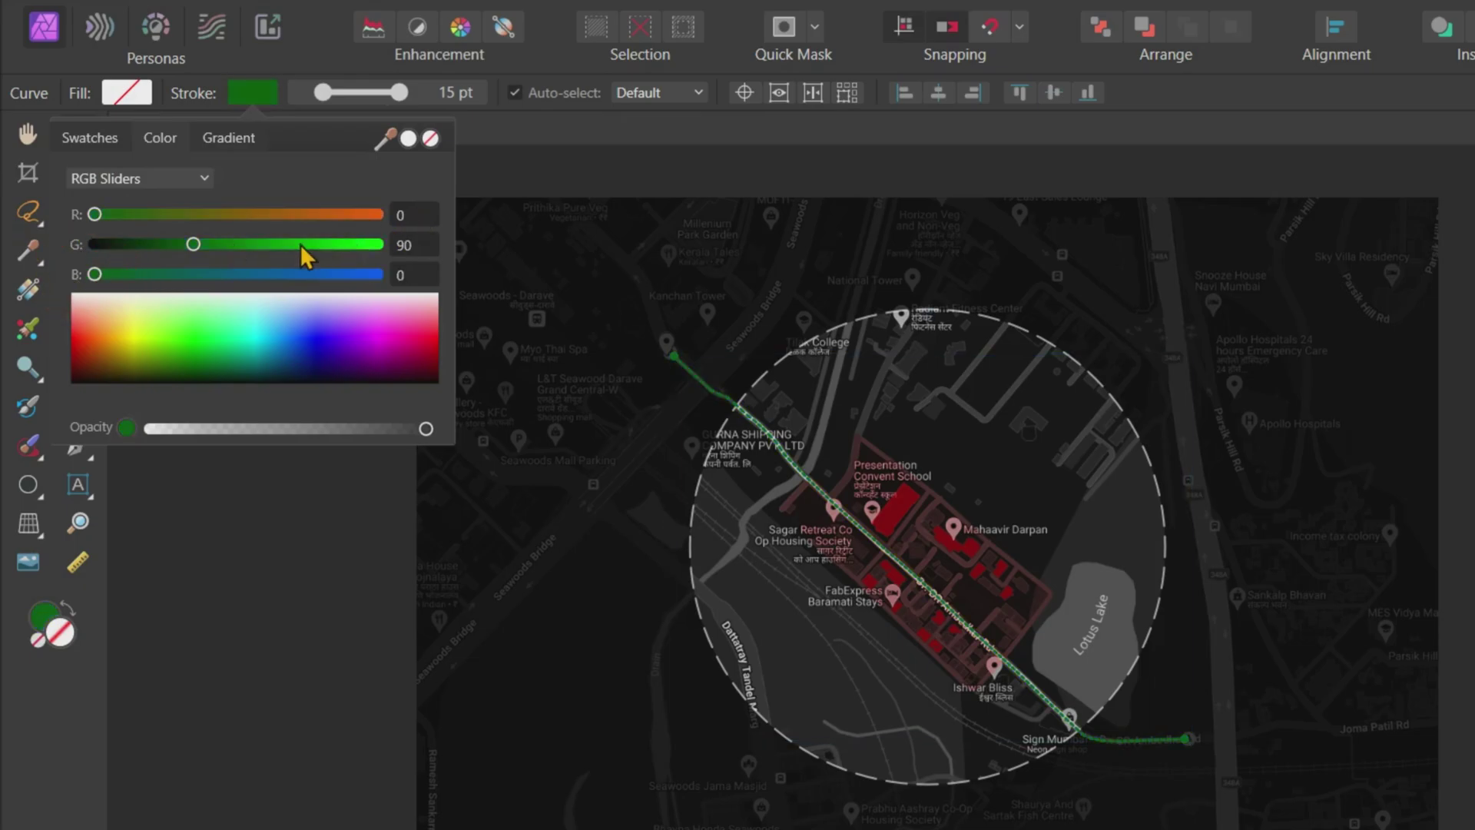
{"action": "left_click_drag", "start_coordinate": [298, 243], "coordinate": [389, 243]}
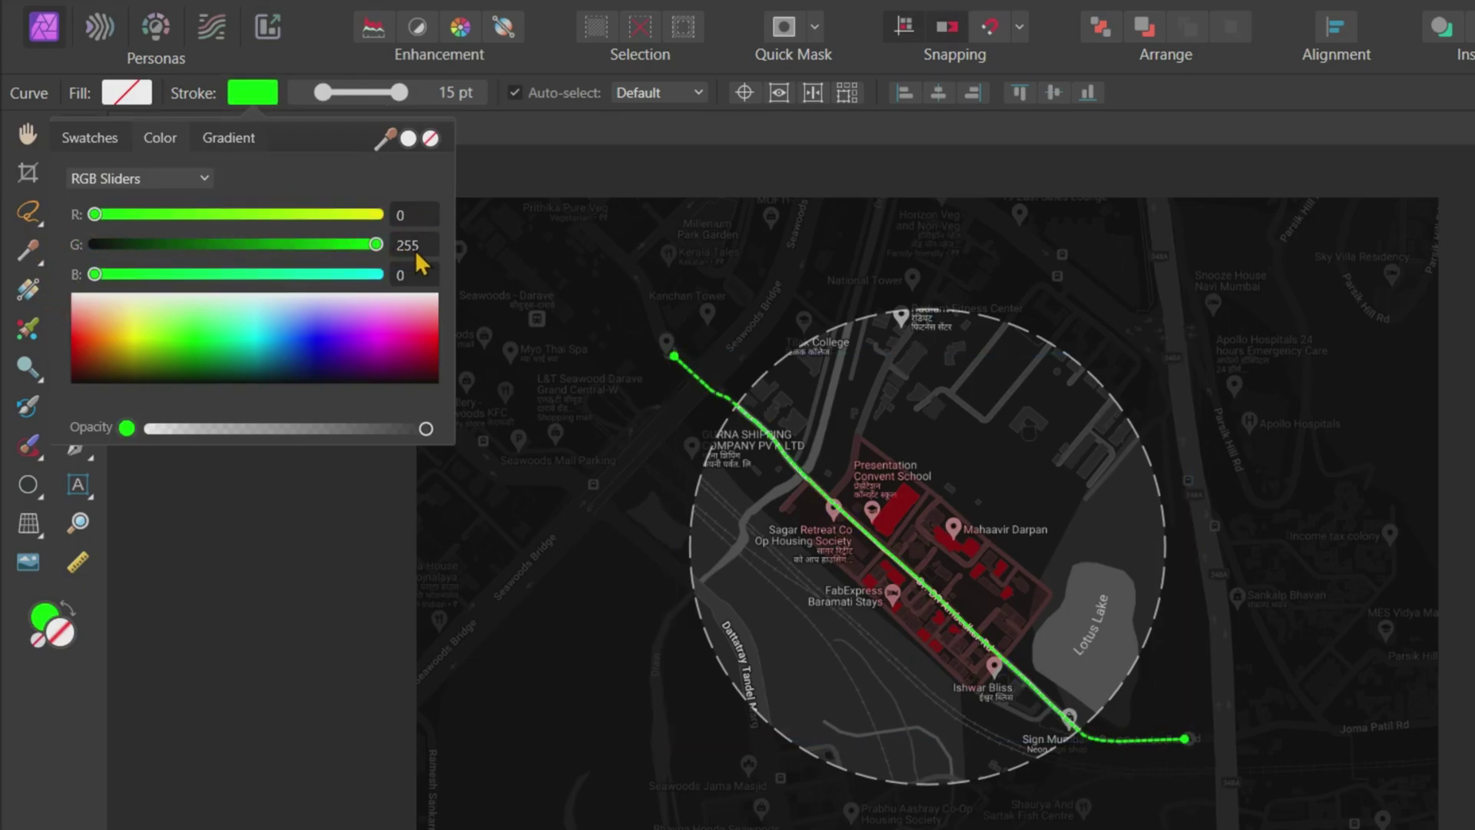
{"action": "left_click", "coordinate": [309, 620]}
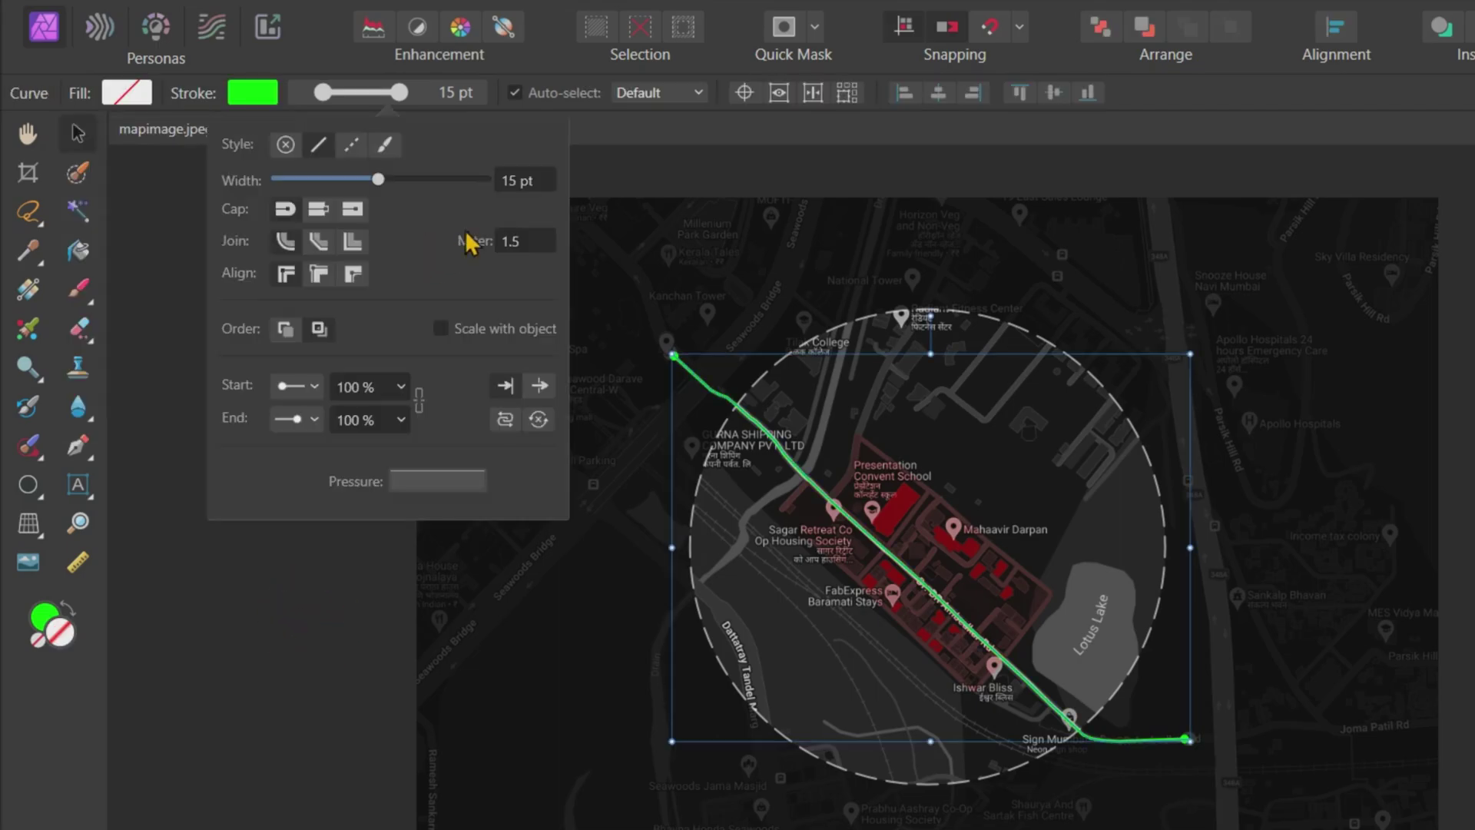
Set the green road path's stroke width to 25 pt and deselect it.
{"action": "type", "text": "25"}
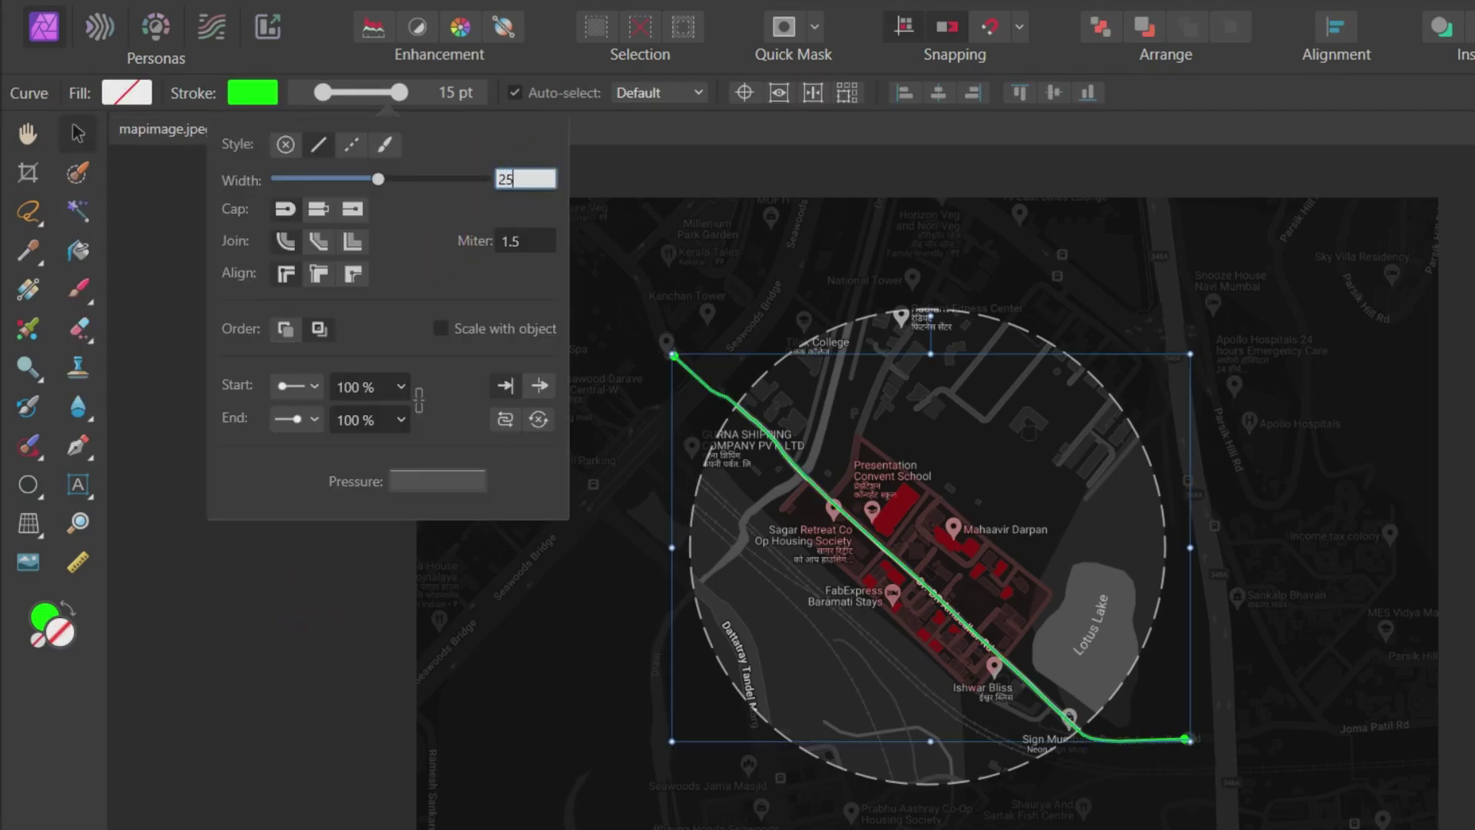
{"action": "key", "text": "Return"}
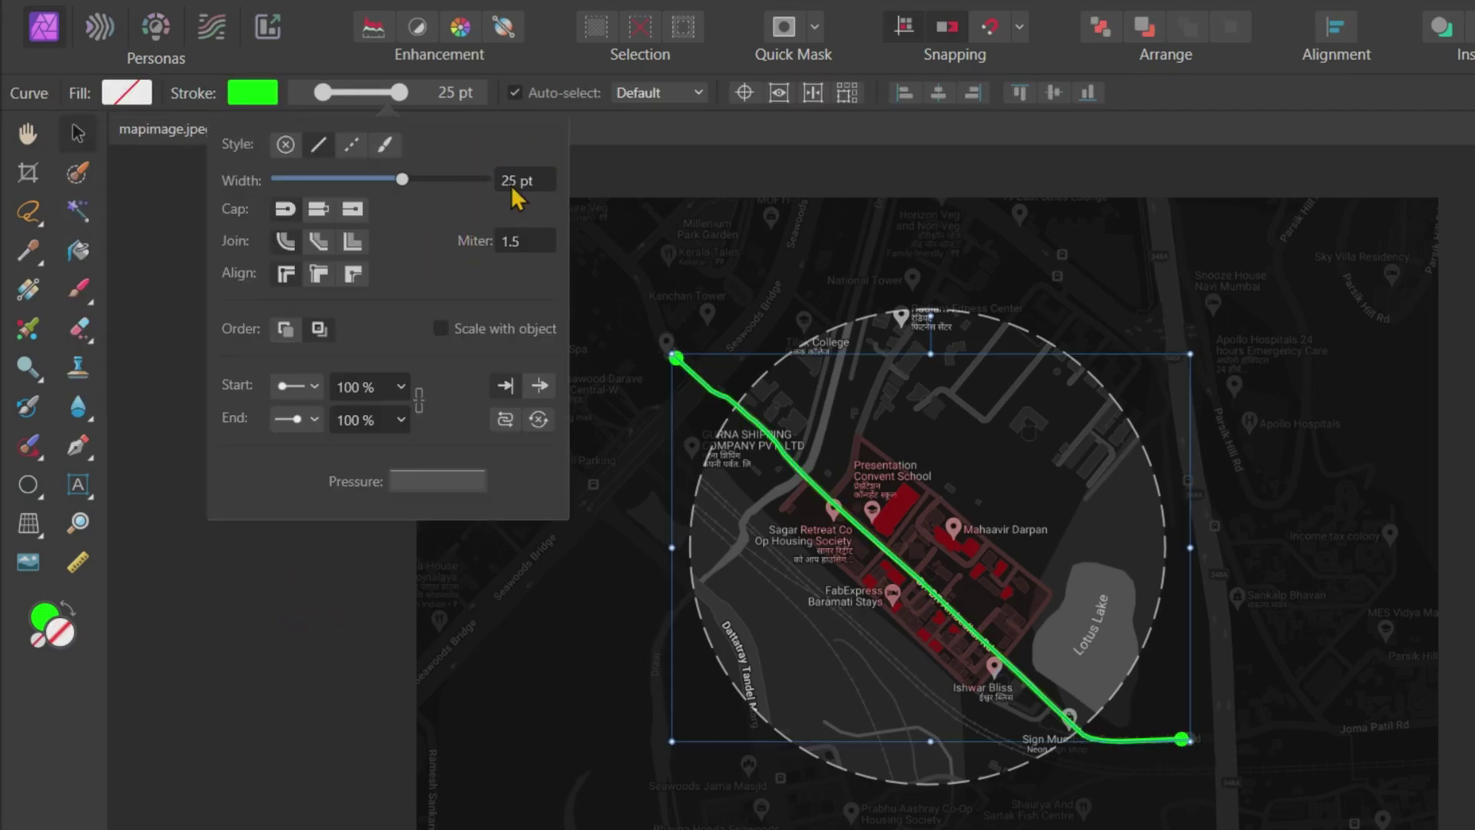
{"action": "left_click", "coordinate": [322, 576]}
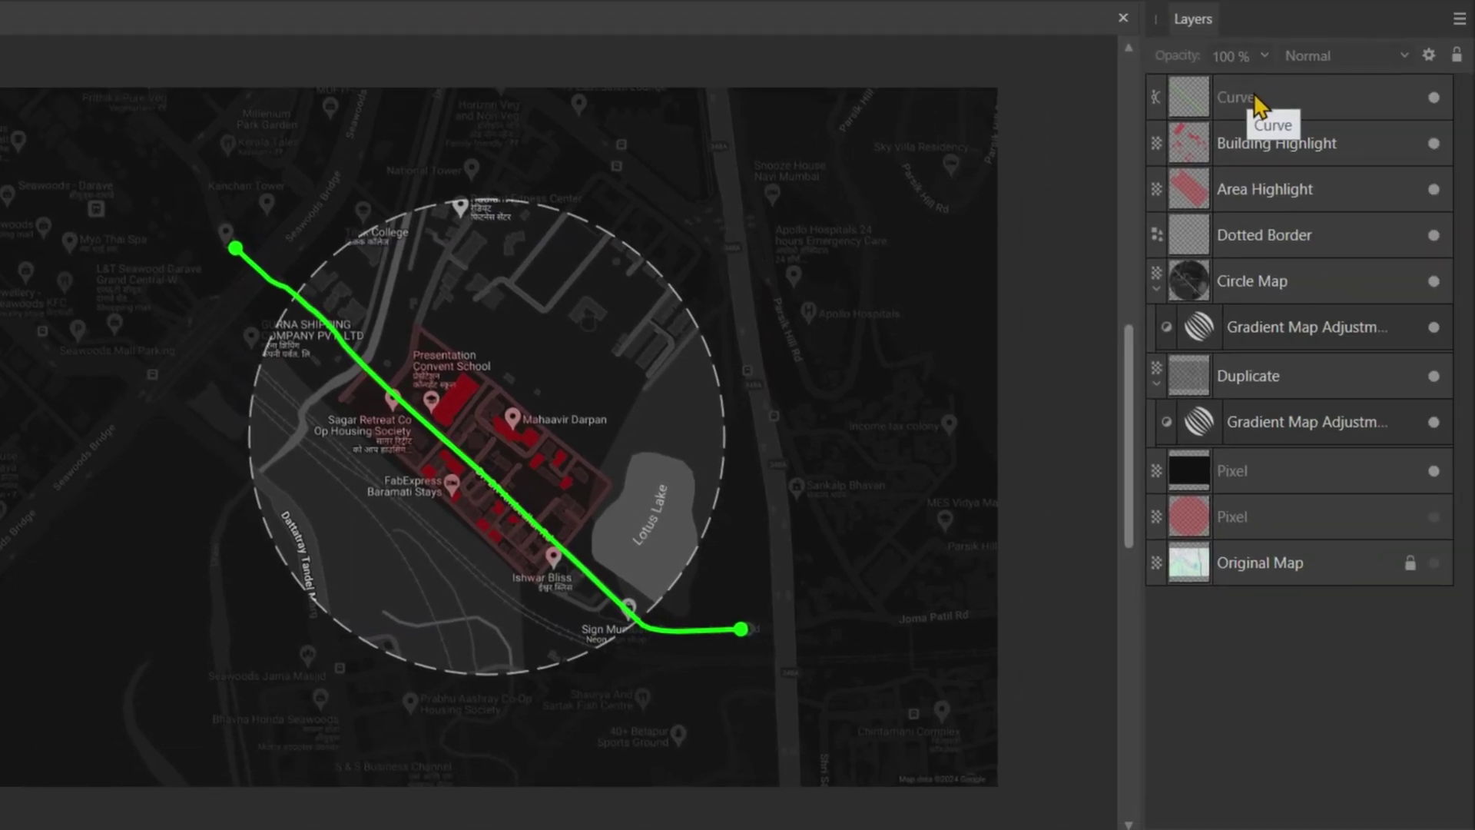
Rename the Curve layer as "path highlight" and clear the selection.
{"action": "left_click", "coordinate": [1474, 208]}
{"action": "double_click", "coordinate": [1247, 101]}
{"action": "type", "text": "path hi"}
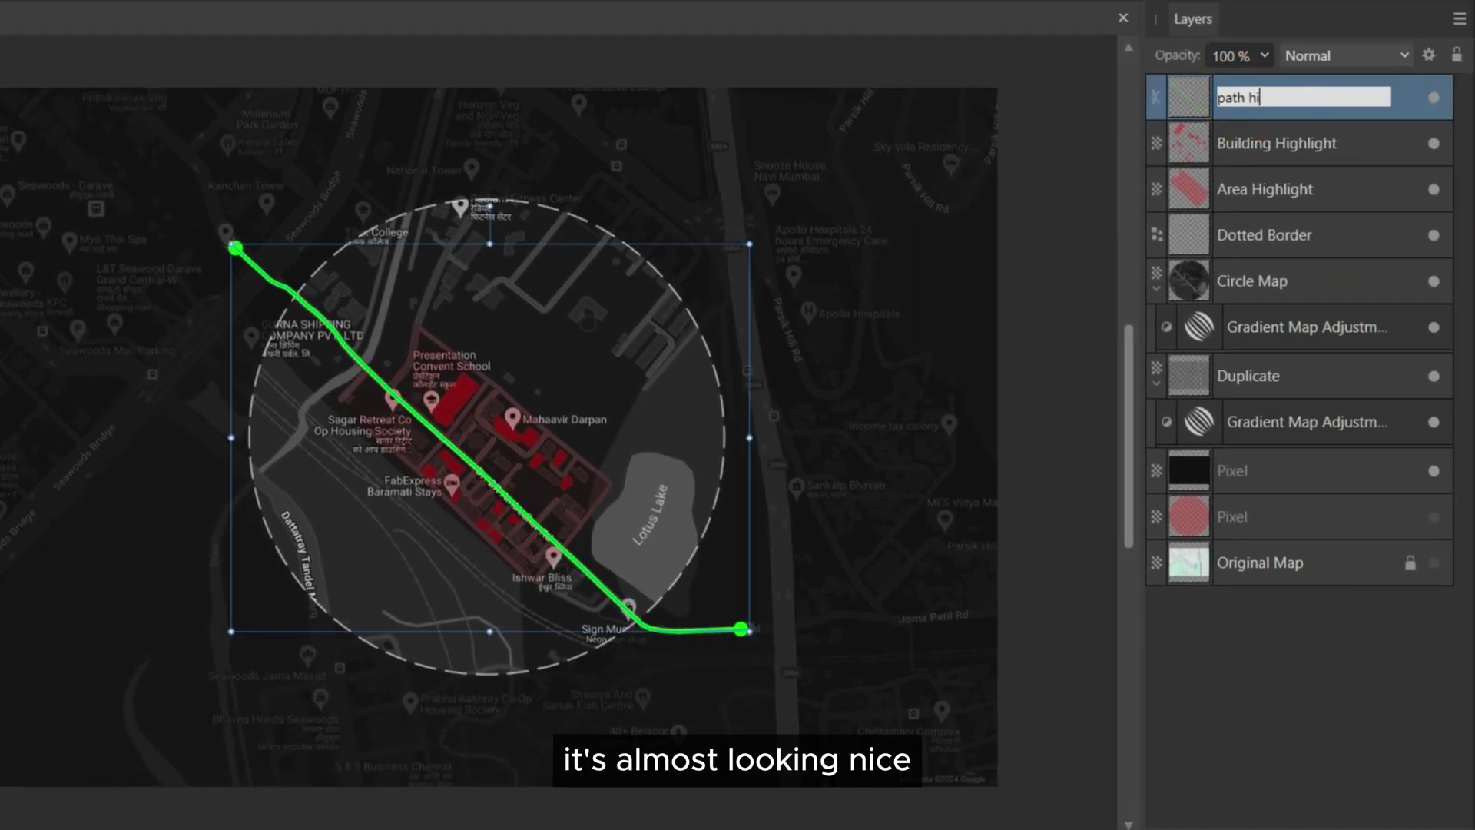
{"action": "type", "text": "ghlight"}
{"action": "key", "text": "Return"}
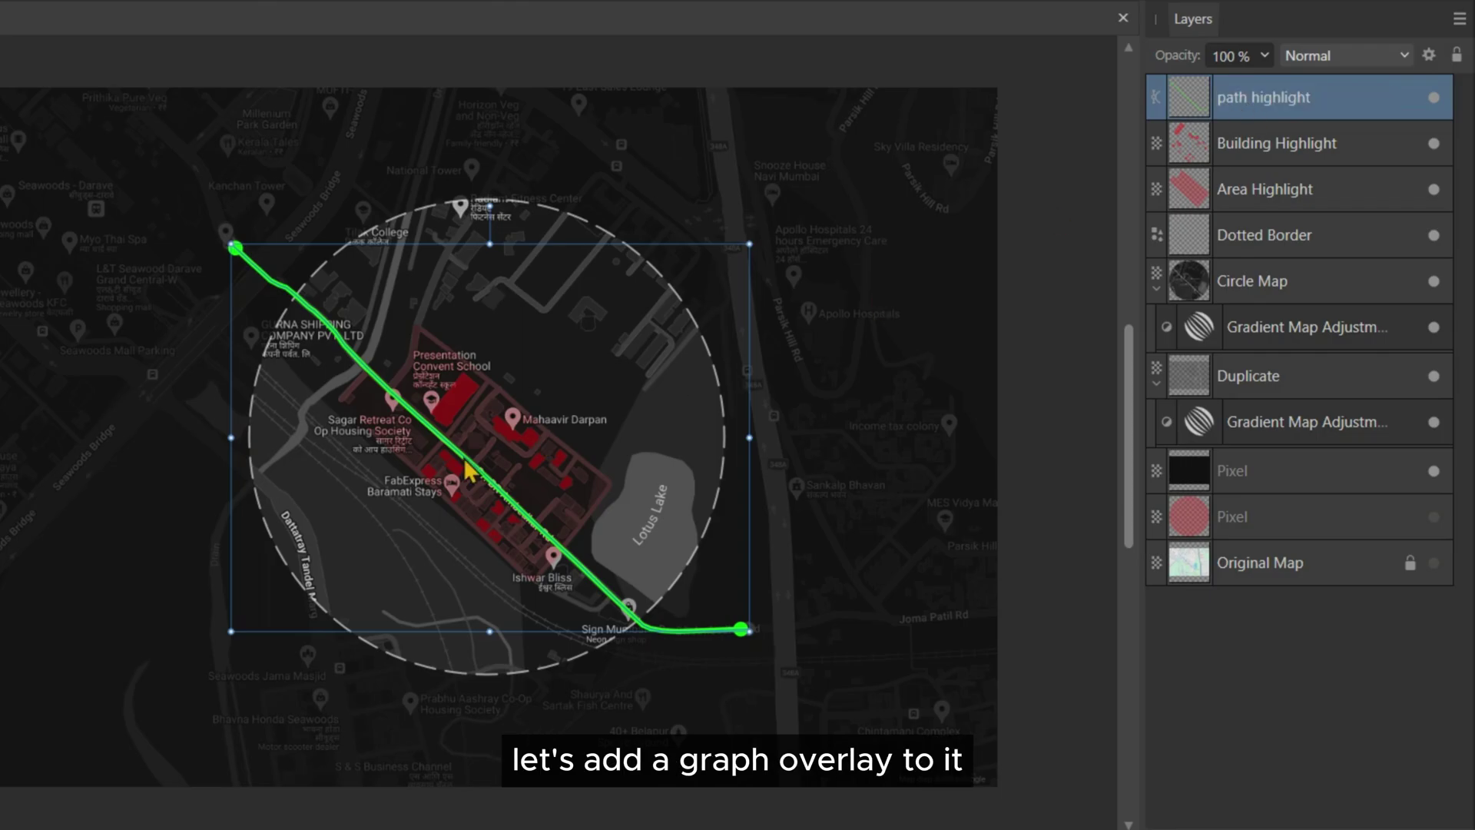
{"action": "key", "text": "ctrl+d"}
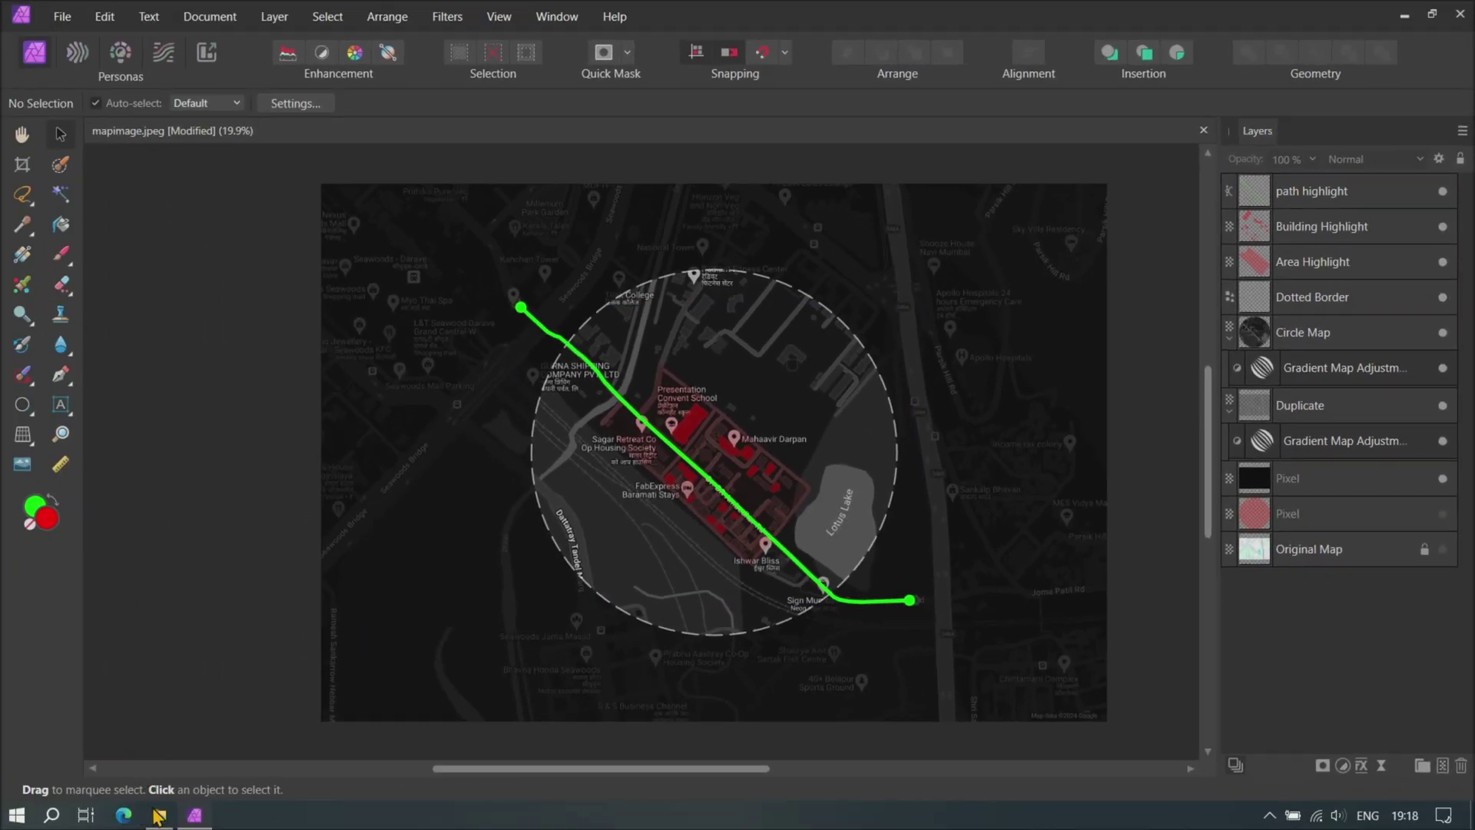
Add the 4898280 grid image from the file folder, scaled to cover the whole map and centred on the canvas.
{"action": "left_click", "coordinate": [159, 815]}
{"action": "left_click_drag", "start_coordinate": [224, 164], "coordinate": [437, 269]}
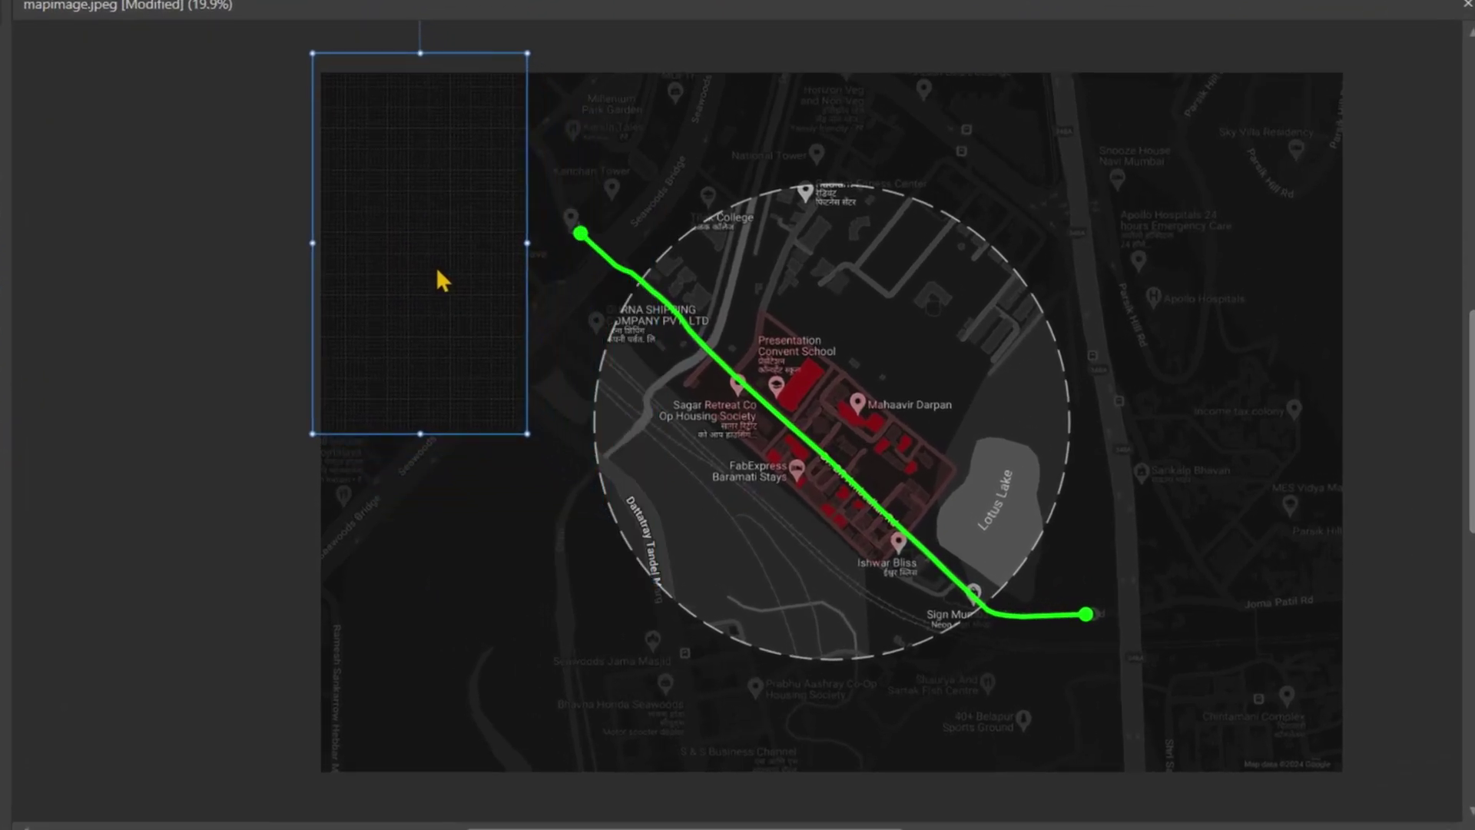
{"action": "left_click_drag", "start_coordinate": [522, 241], "coordinate": [1350, 379]}
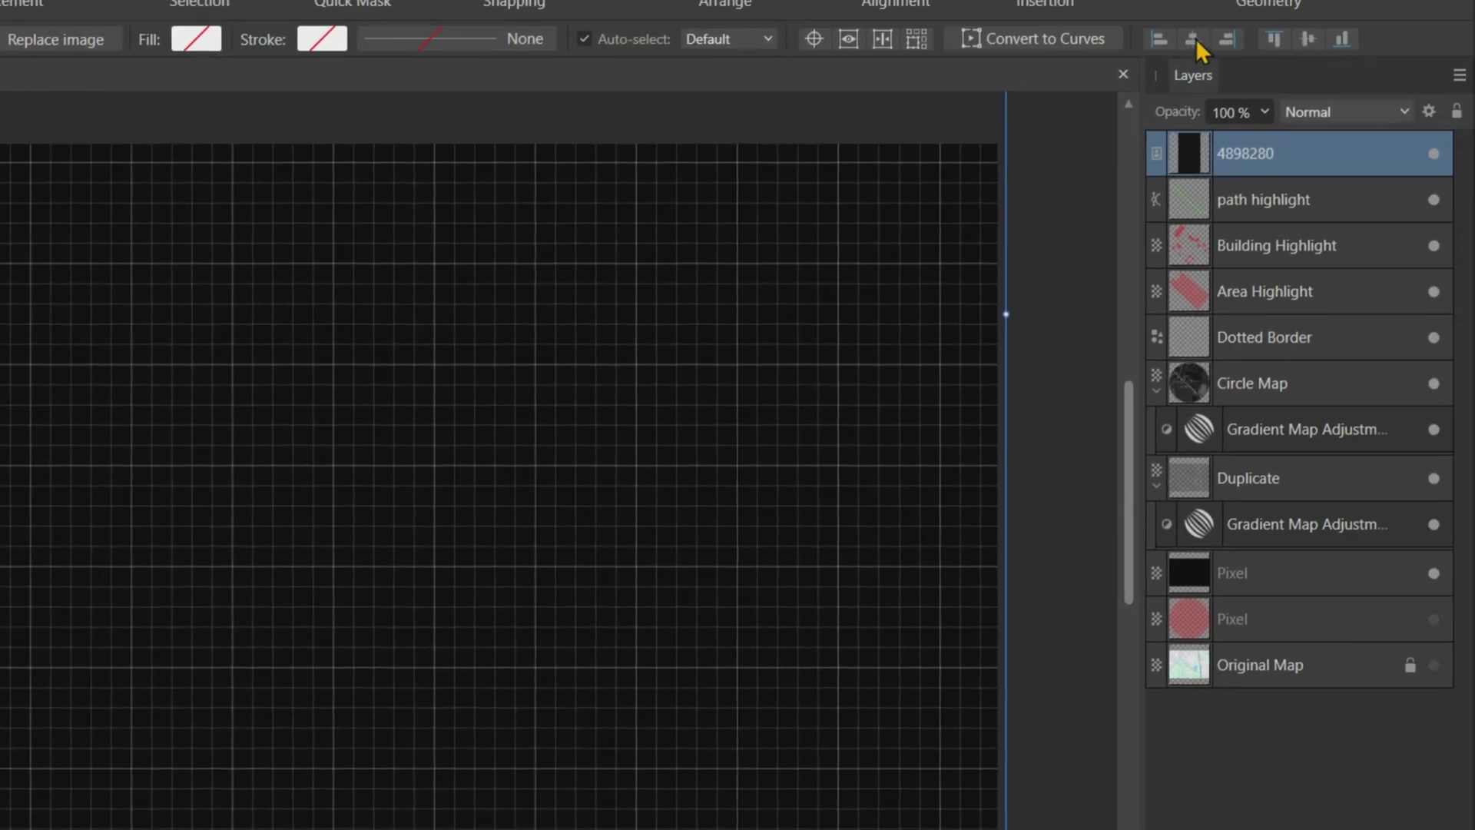
{"action": "left_click", "coordinate": [1309, 40]}
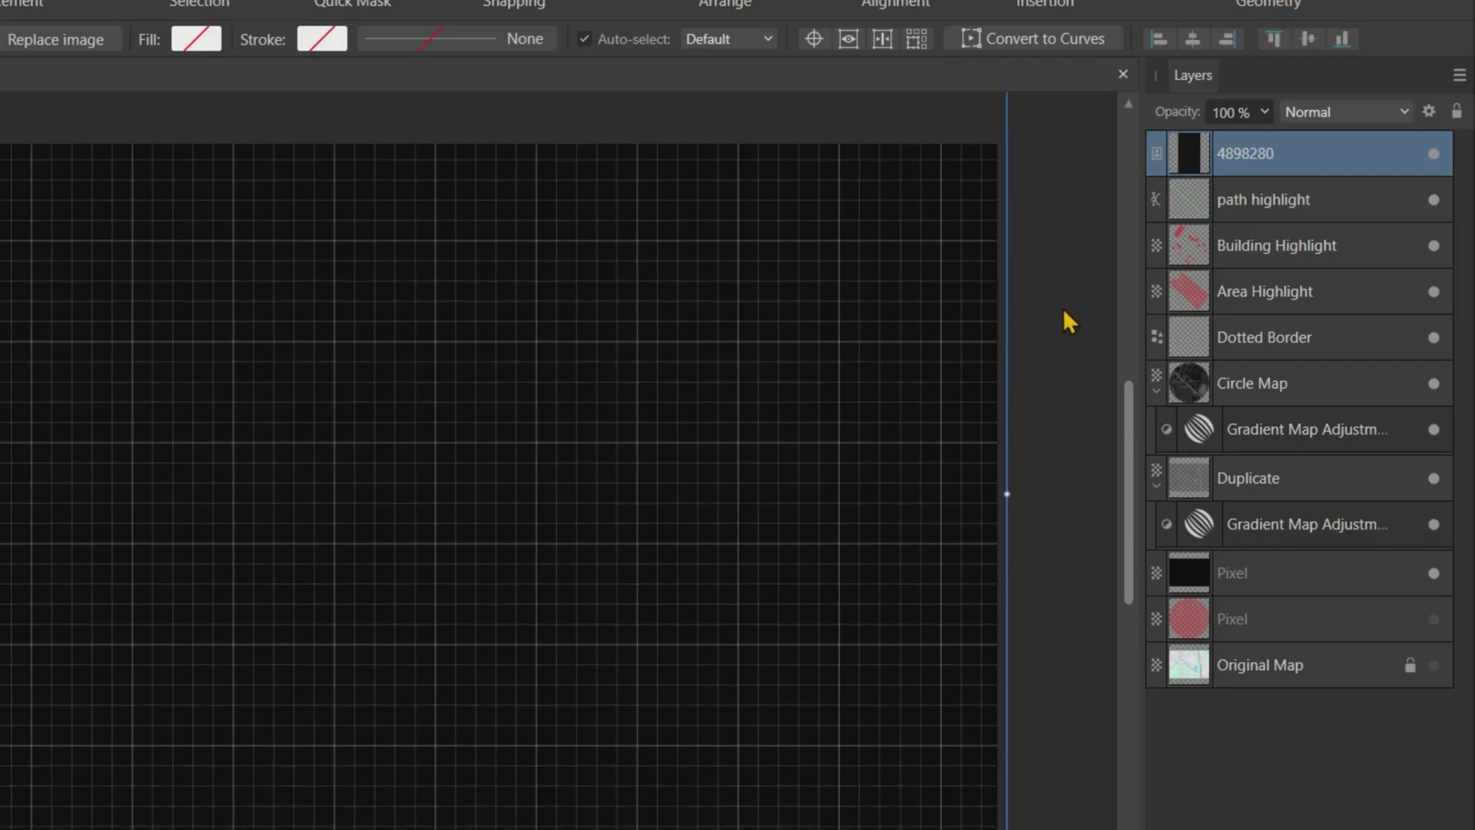
Move the 4898280 grid layer directly below Dotted Border and set its opacity to 30%.
{"action": "left_click_drag", "start_coordinate": [1246, 153], "coordinate": [1243, 365]}
{"action": "left_click", "coordinate": [1229, 112]}
{"action": "type", "text": "30"}
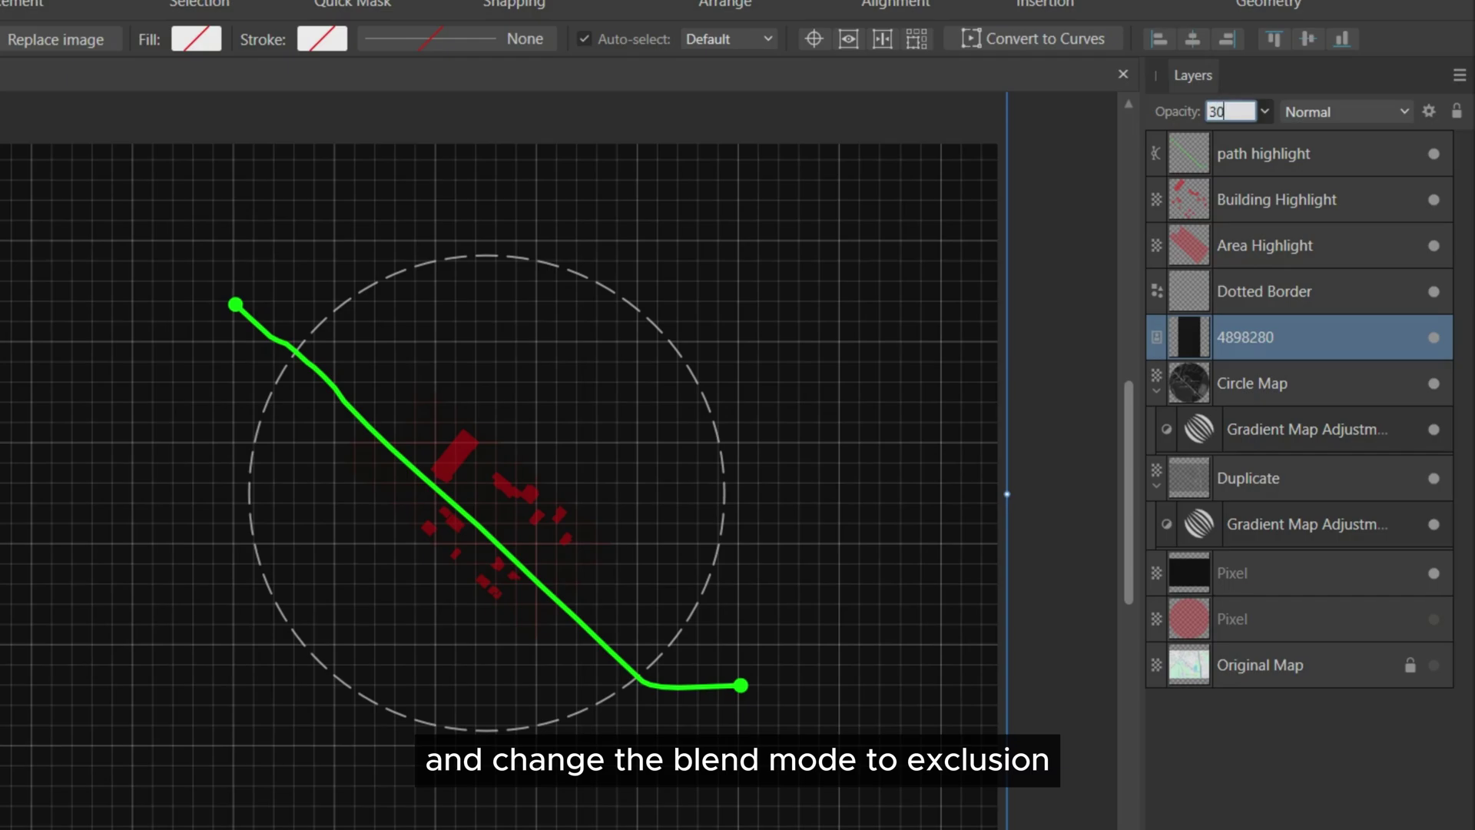
{"action": "key", "text": "Return"}
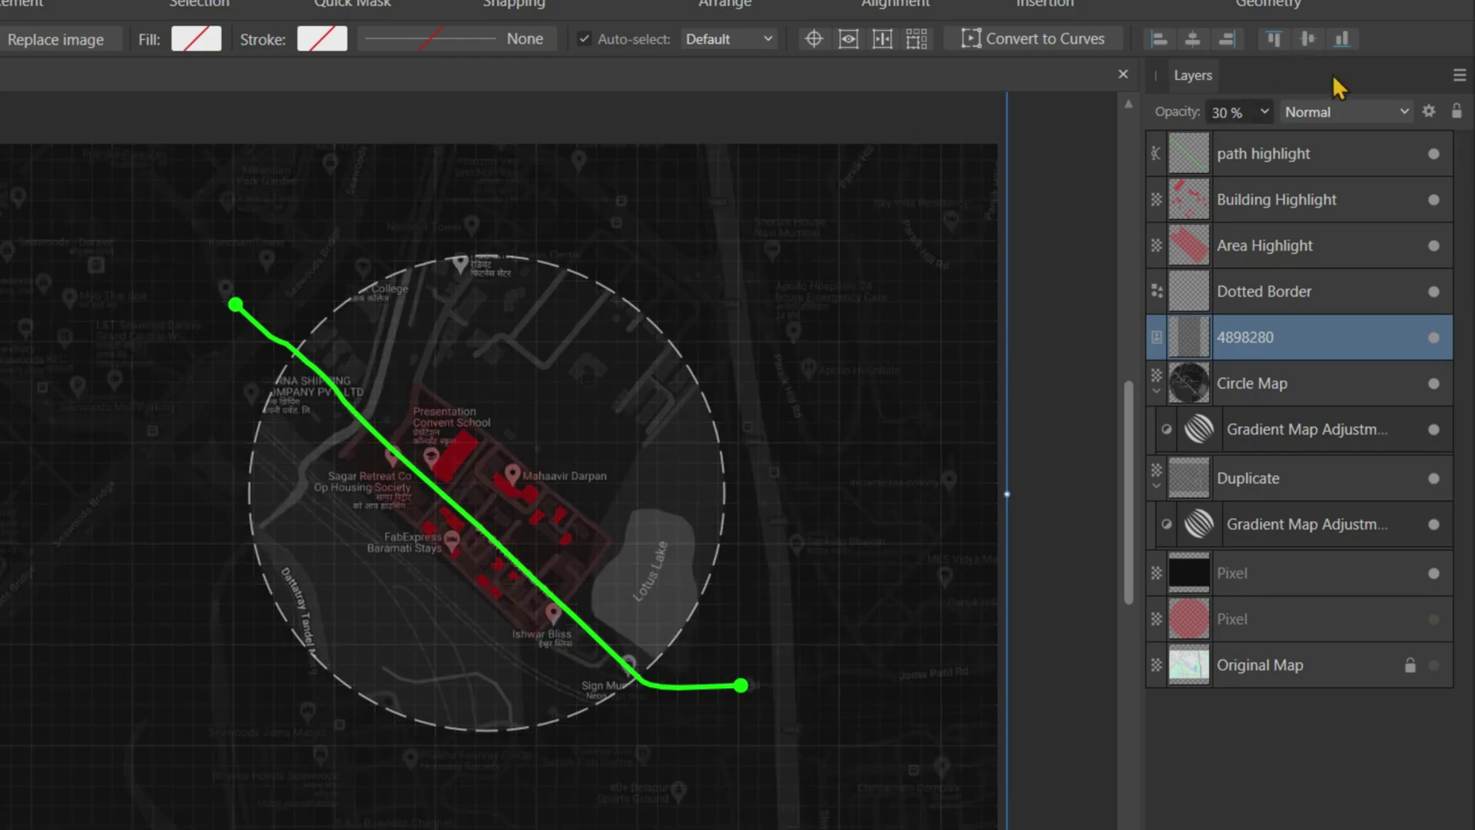
Set the grid layer's blend mode to Exclusion and its opacity to 40%.
{"action": "left_click", "coordinate": [1356, 112]}
{"action": "scroll", "coordinate": [1342, 309], "scroll_direction": "down", "scroll_amount": 5}
{"action": "left_click", "coordinate": [1348, 311]}
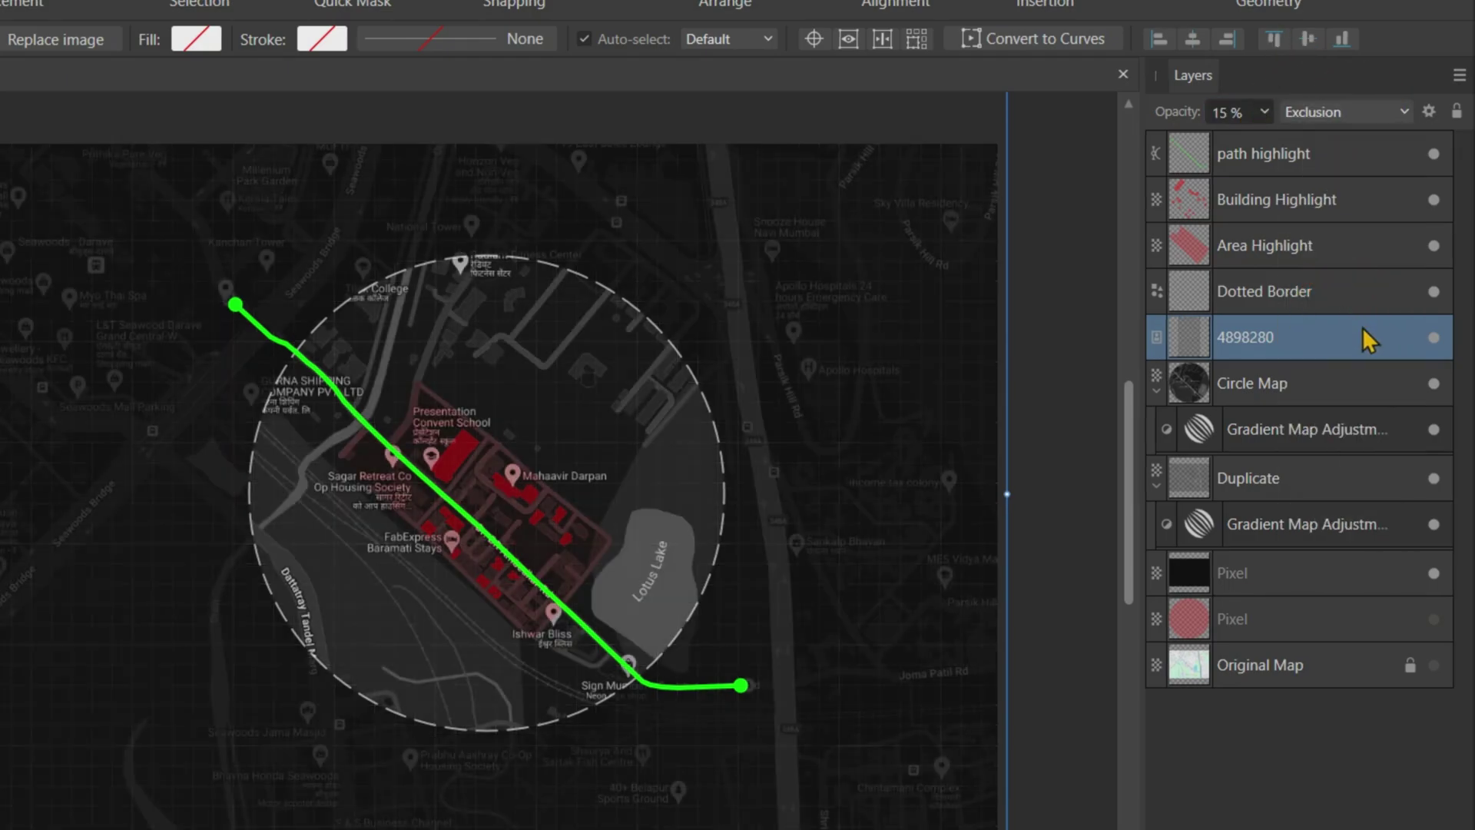
{"action": "left_click", "coordinate": [1230, 112]}
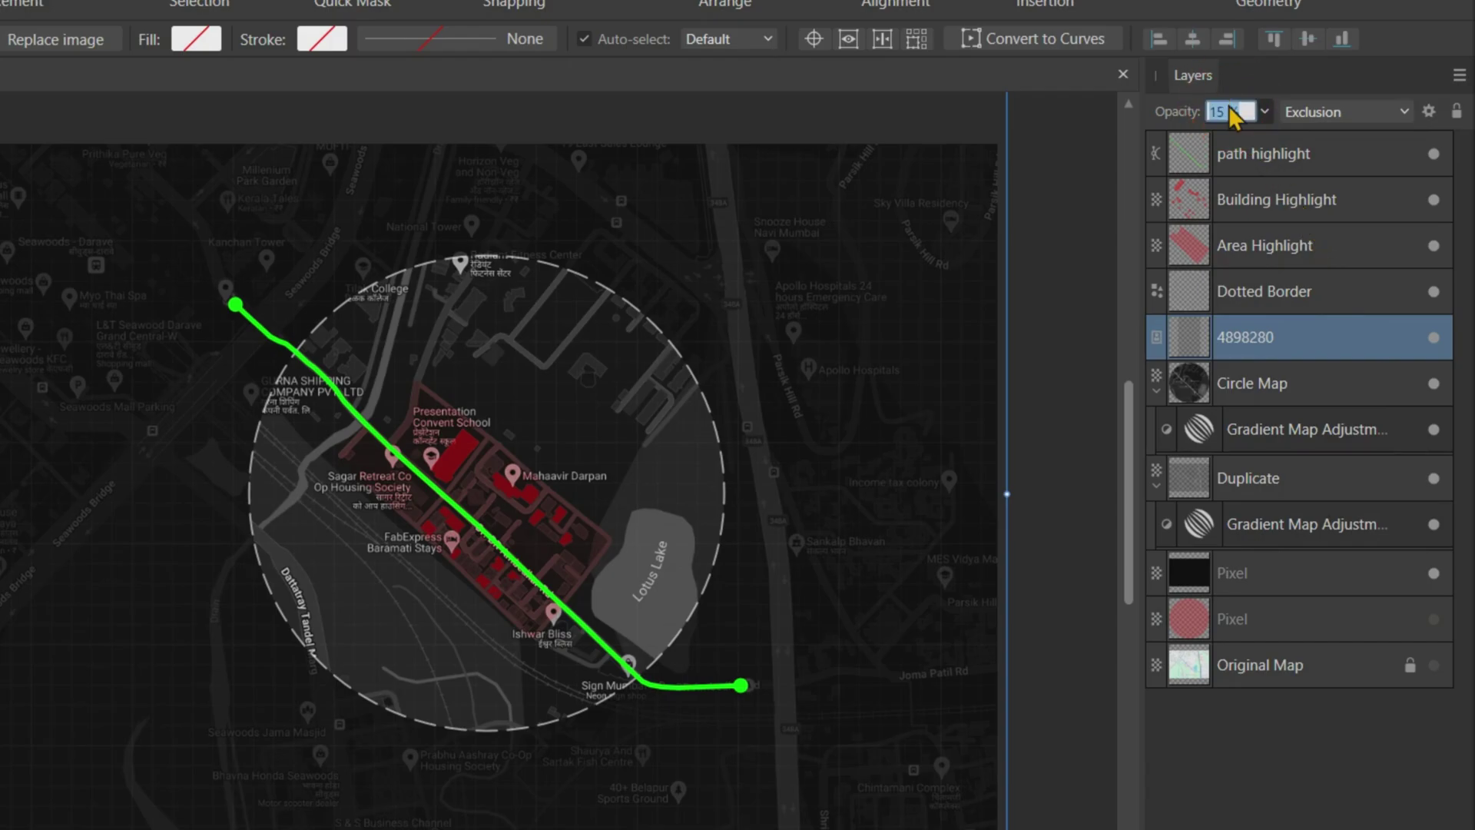
{"action": "type", "text": "40"}
{"action": "key", "text": "Return"}
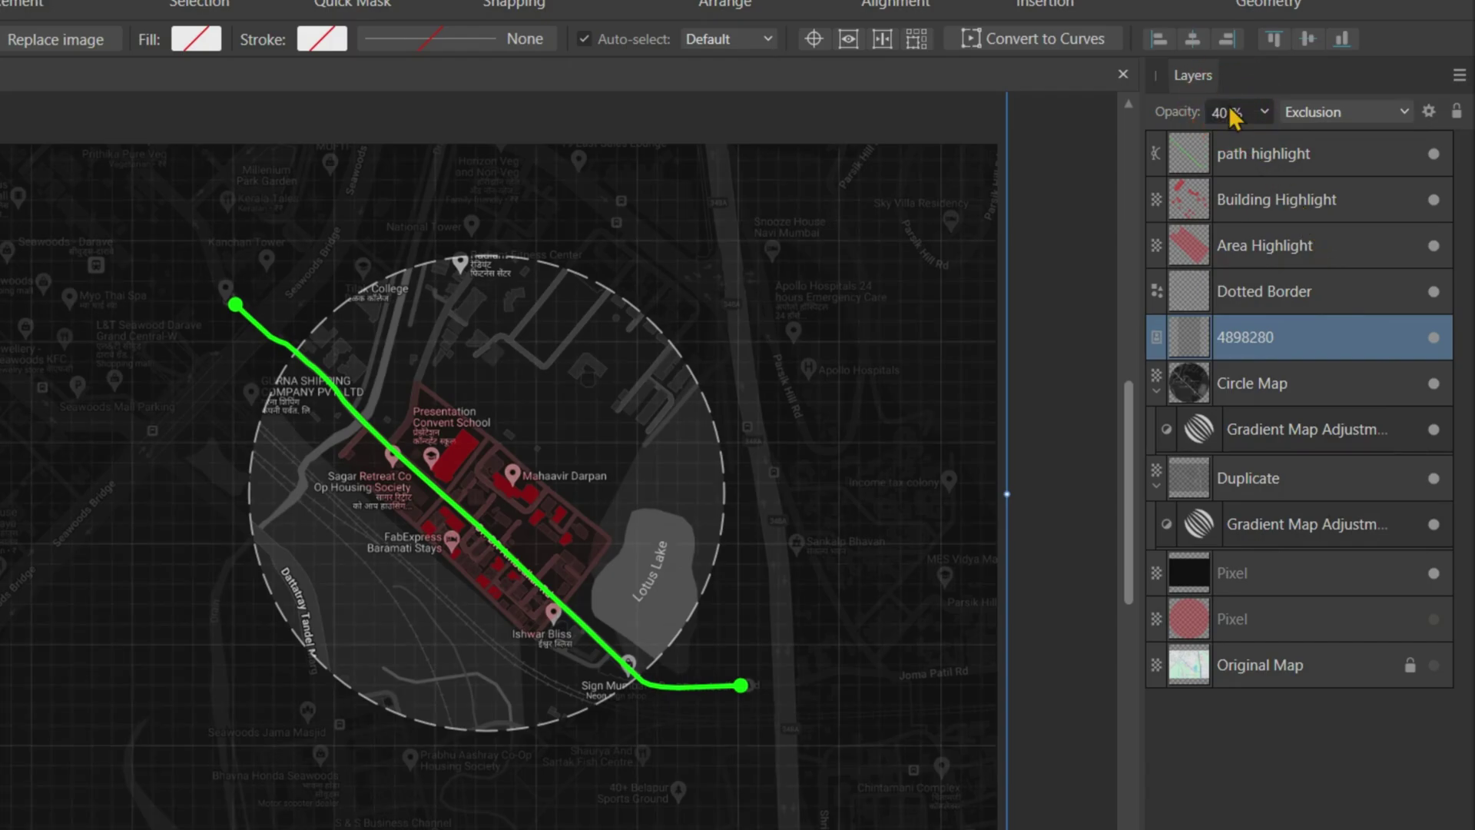
Set the 4898280 grid layer's opacity to 30%.
{"action": "left_click", "coordinate": [1230, 112]}
{"action": "type", "text": "30"}
{"action": "key", "text": "Return"}
{"action": "left_click", "coordinate": [1099, 252]}
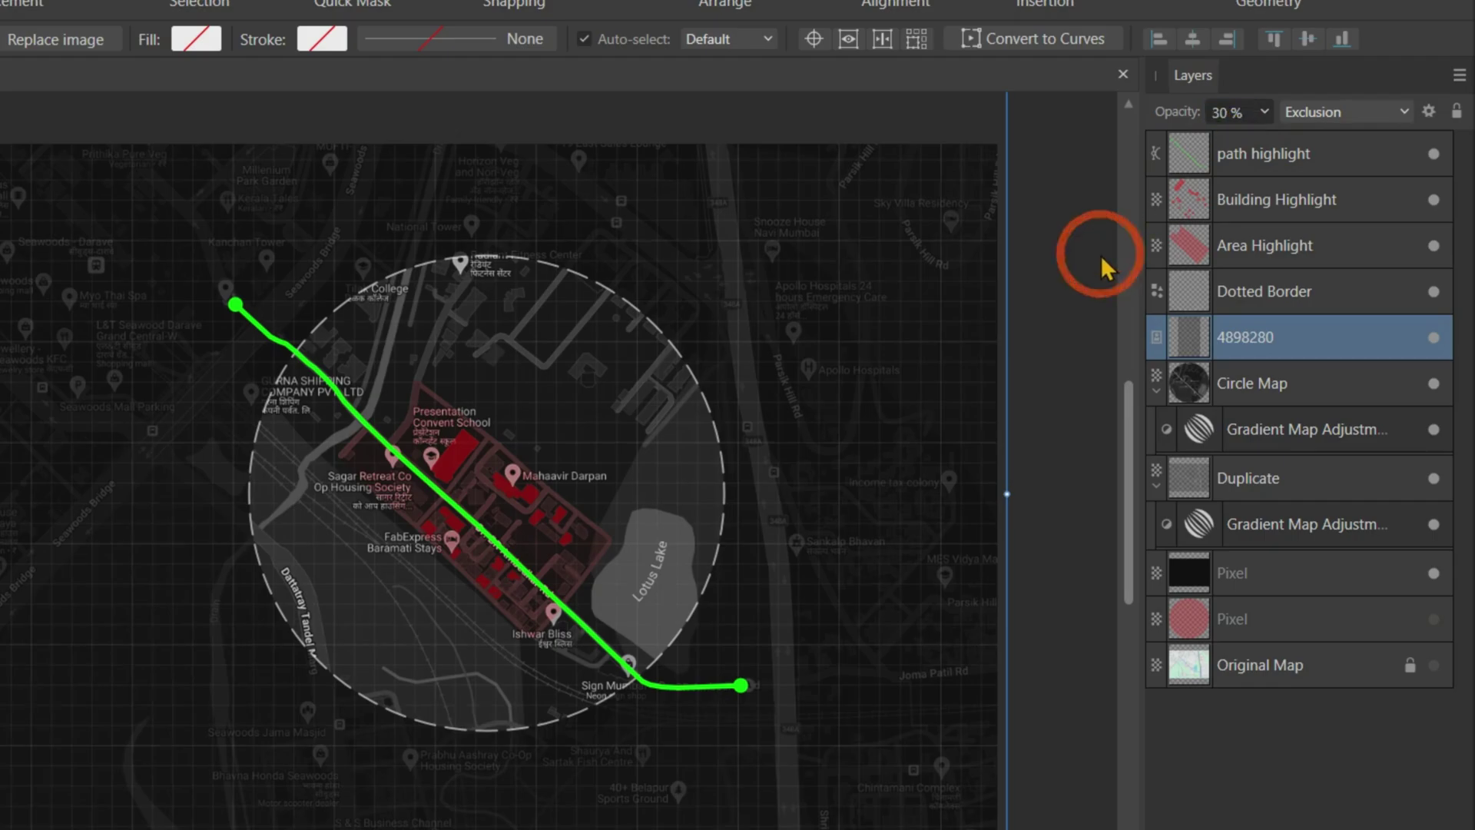
Rename the 4898280 grid layer as "graph" and clear the selection.
{"action": "left_click", "coordinate": [1279, 335]}
{"action": "double_click", "coordinate": [1261, 335]}
{"action": "type", "text": "graph"}
{"action": "key", "text": "Return"}
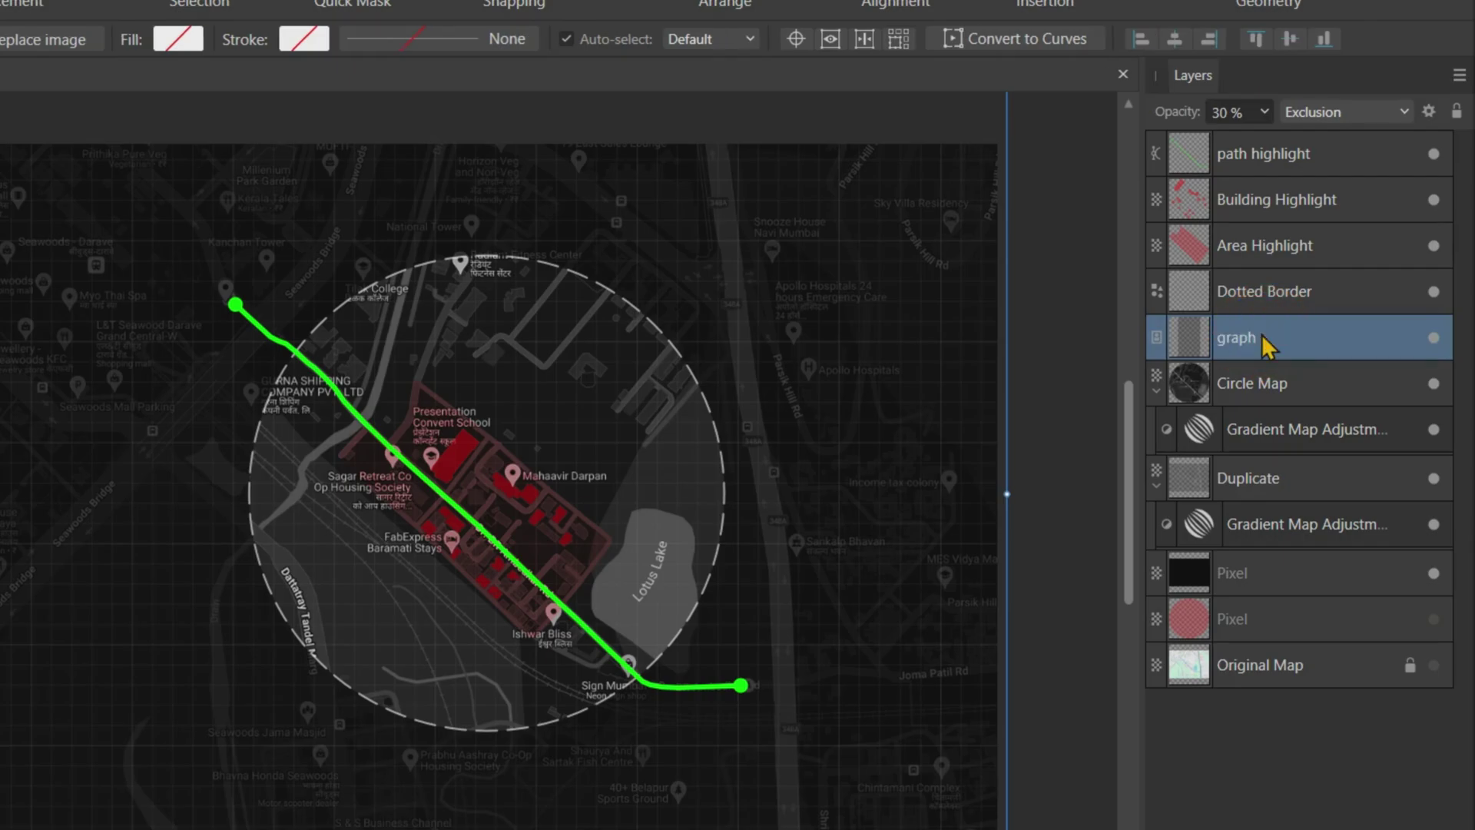
{"action": "left_click", "coordinate": [1056, 289]}
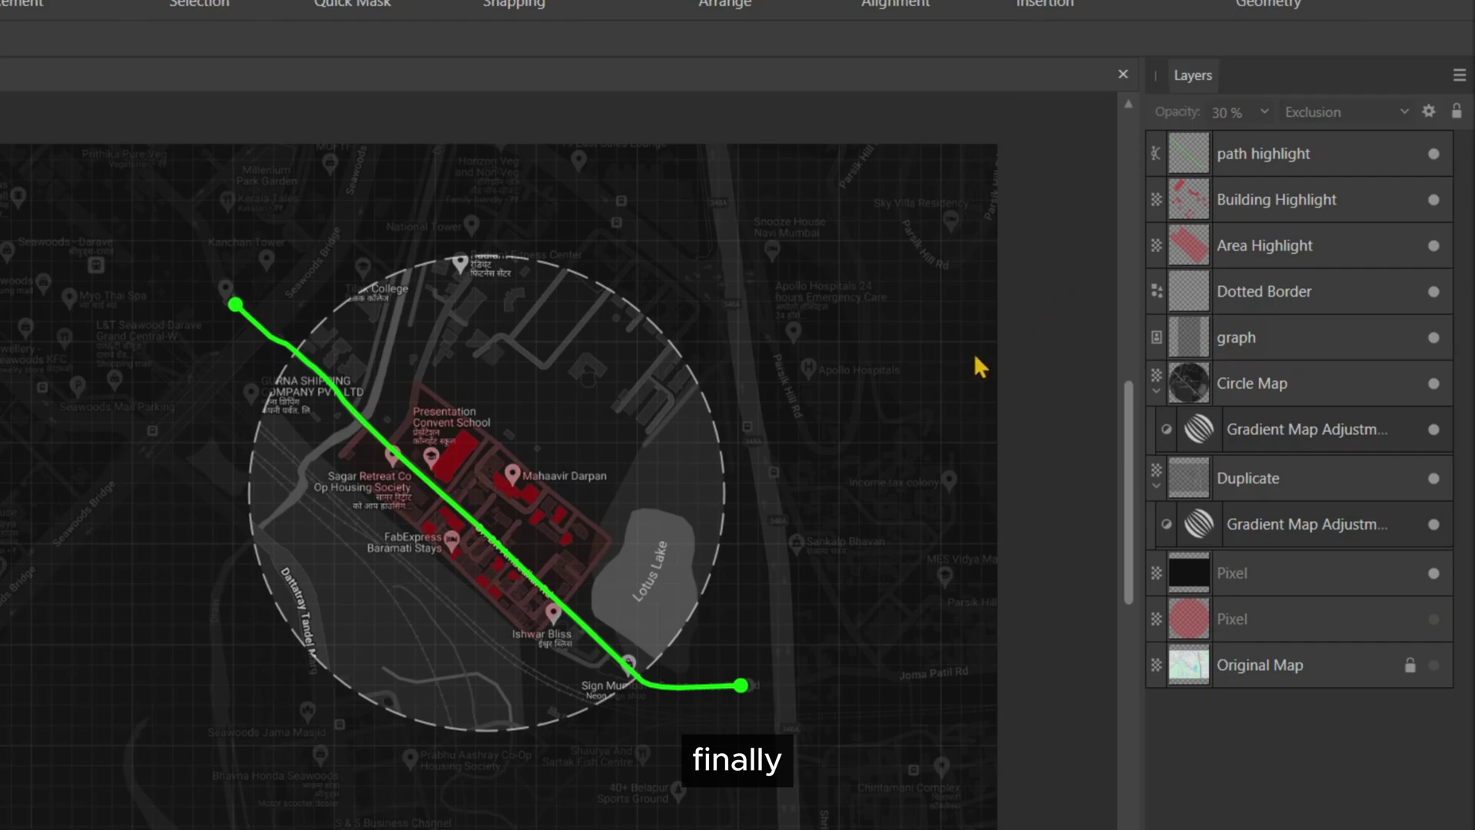
Set the Building Highlight layer's opacity to 75%.
{"action": "left_click", "coordinate": [1283, 242]}
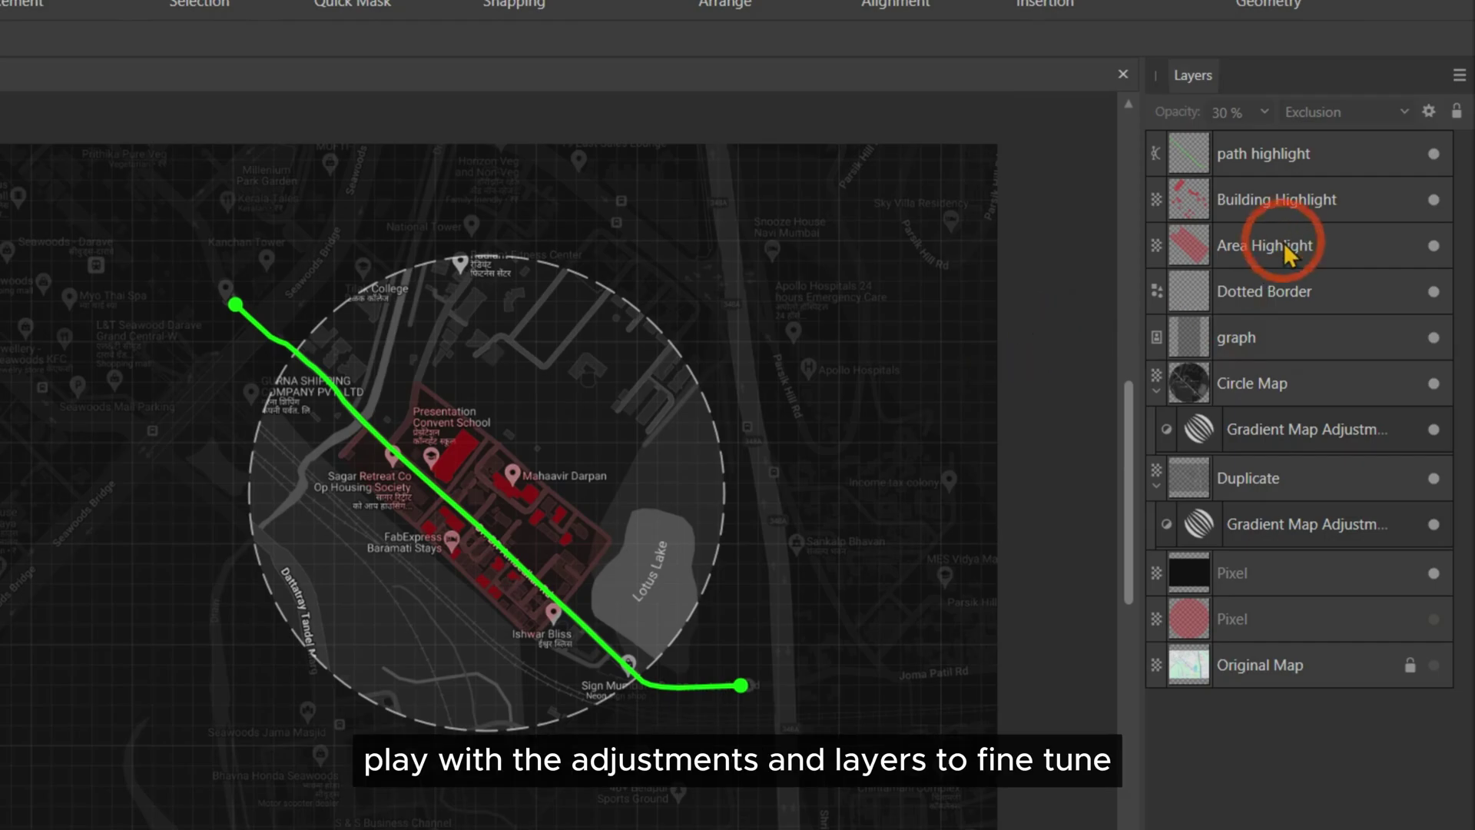
{"action": "left_click", "coordinate": [1292, 198]}
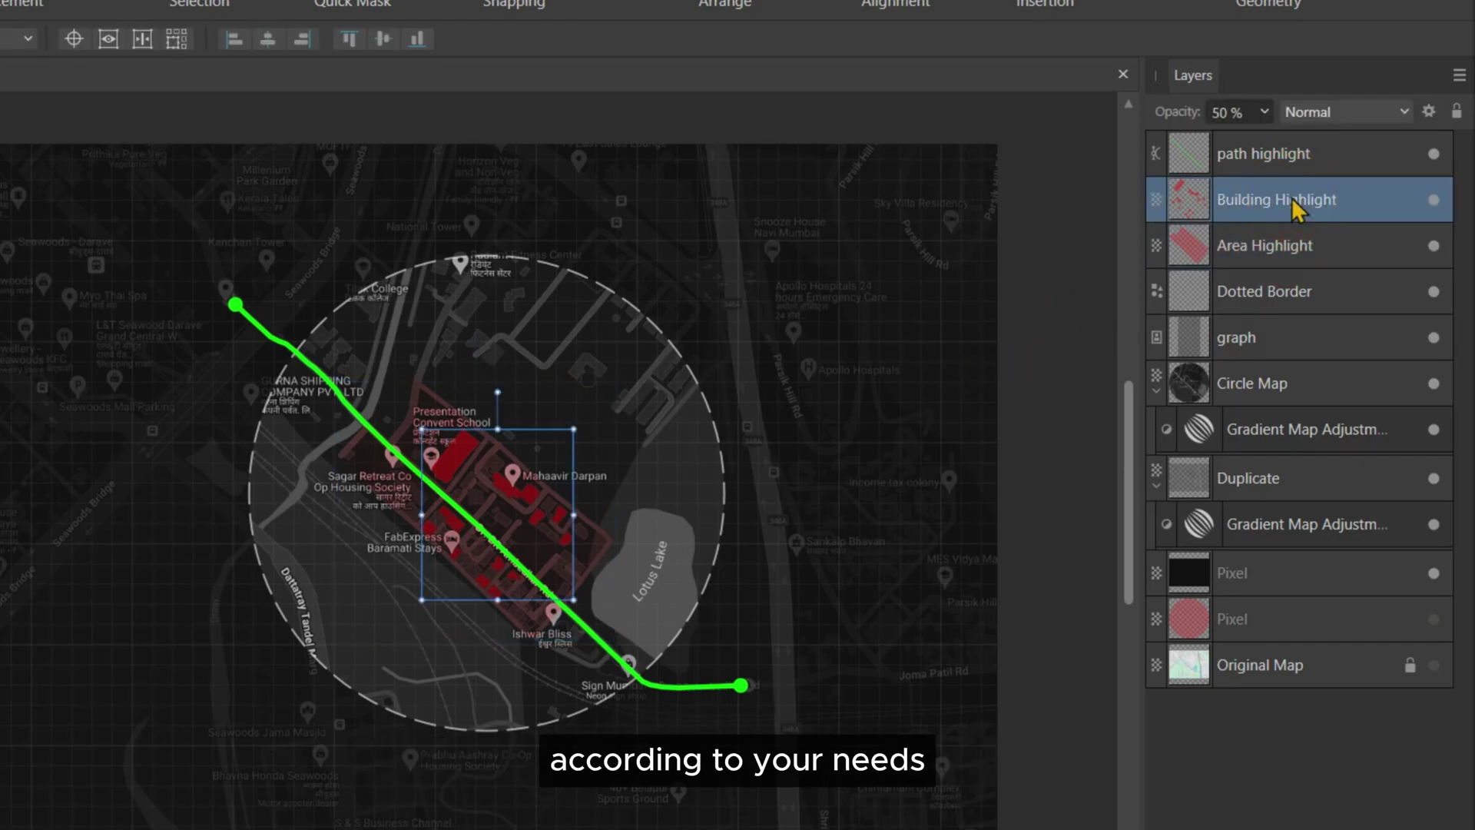
{"action": "left_click", "coordinate": [1228, 109]}
{"action": "type", "text": "75"}
{"action": "key", "text": "Return"}
Set the Area Highlight layer's opacity to 50% and clear the selection.
{"action": "left_click", "coordinate": [1292, 246]}
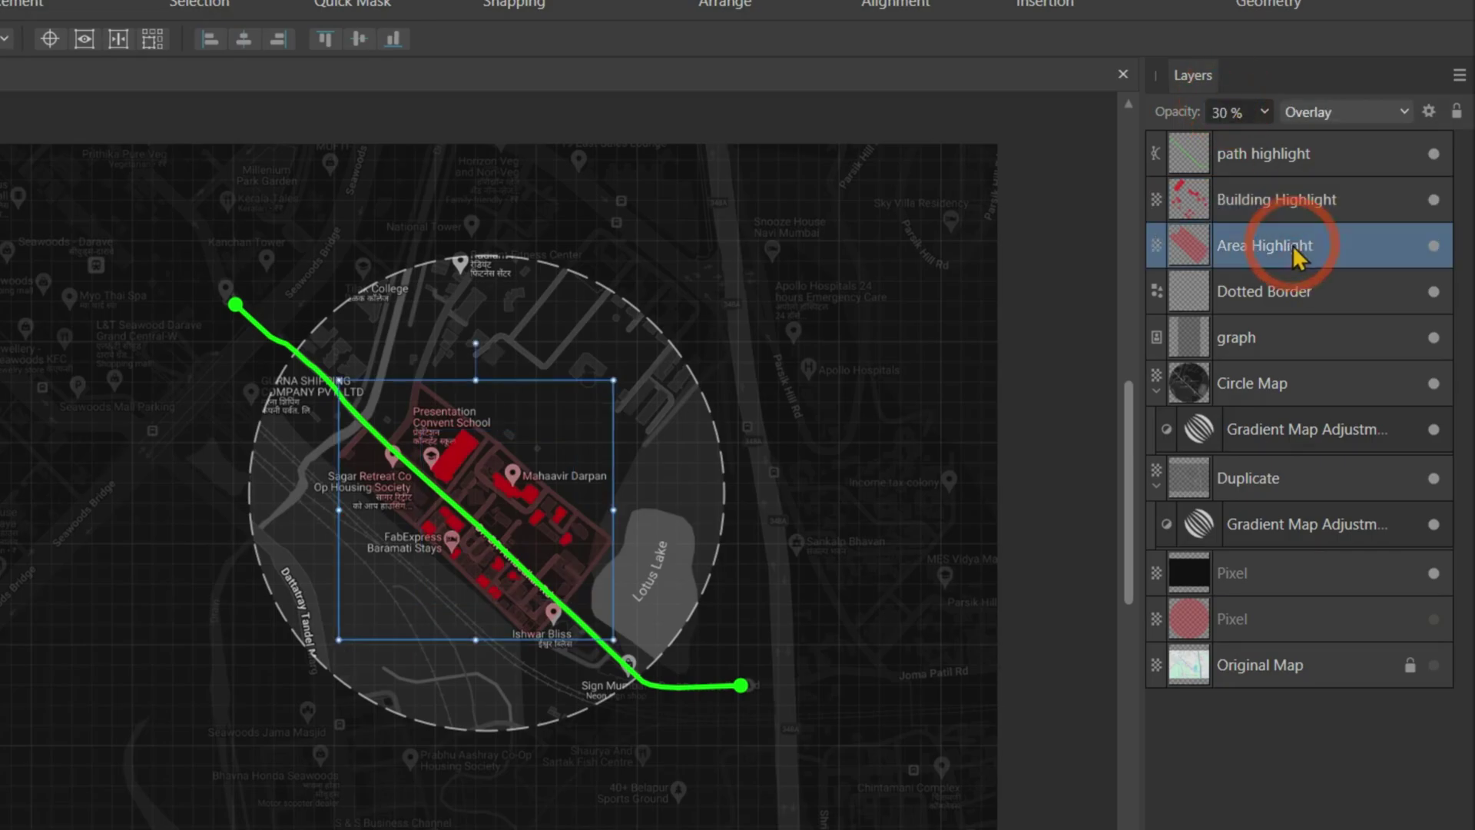
{"action": "left_click", "coordinate": [1276, 196]}
{"action": "left_click", "coordinate": [1286, 223]}
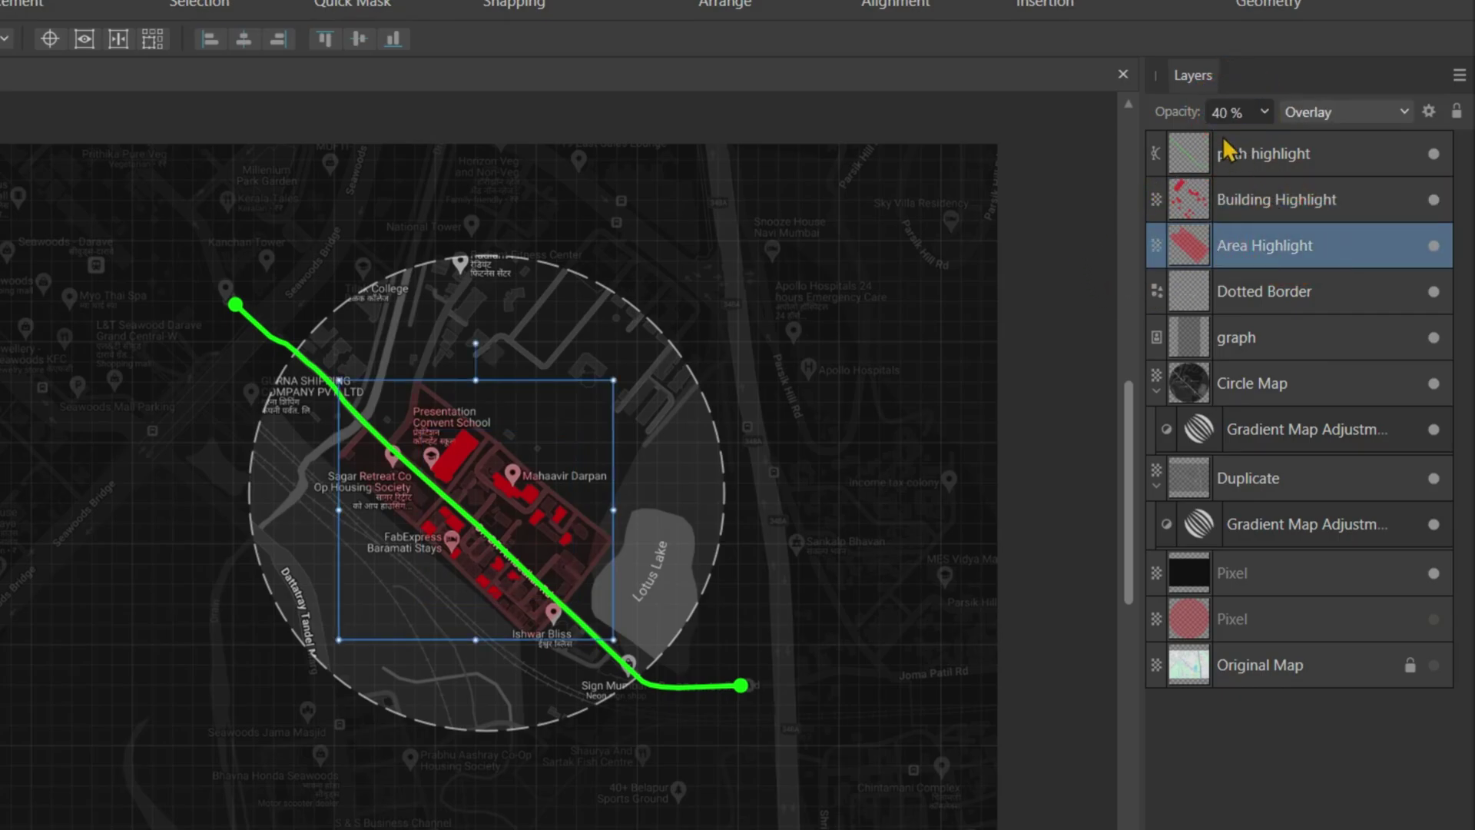
{"action": "key", "text": "4"}
{"action": "key", "text": "5"}
{"action": "key", "text": "ctrl+d"}
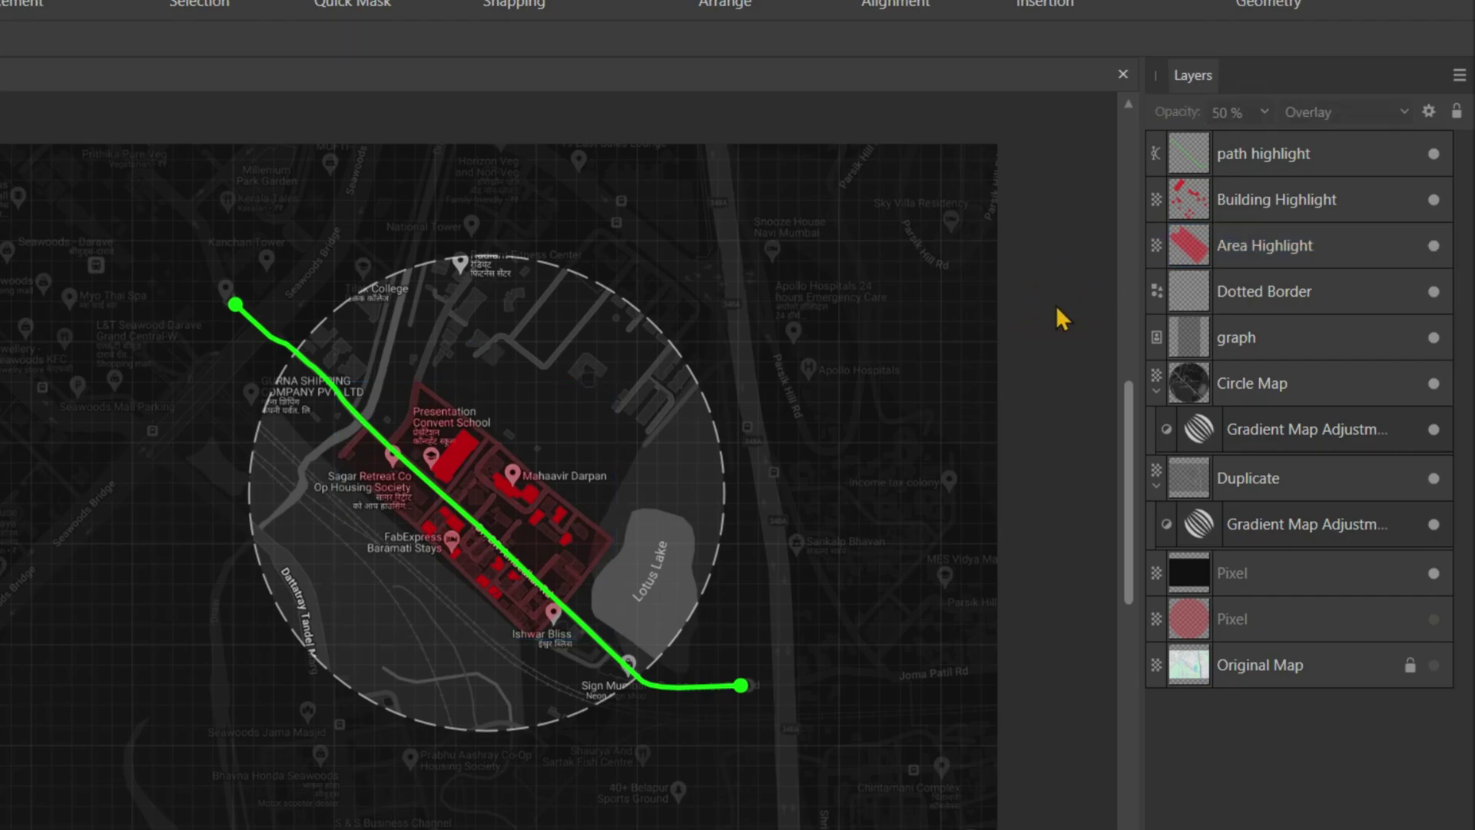